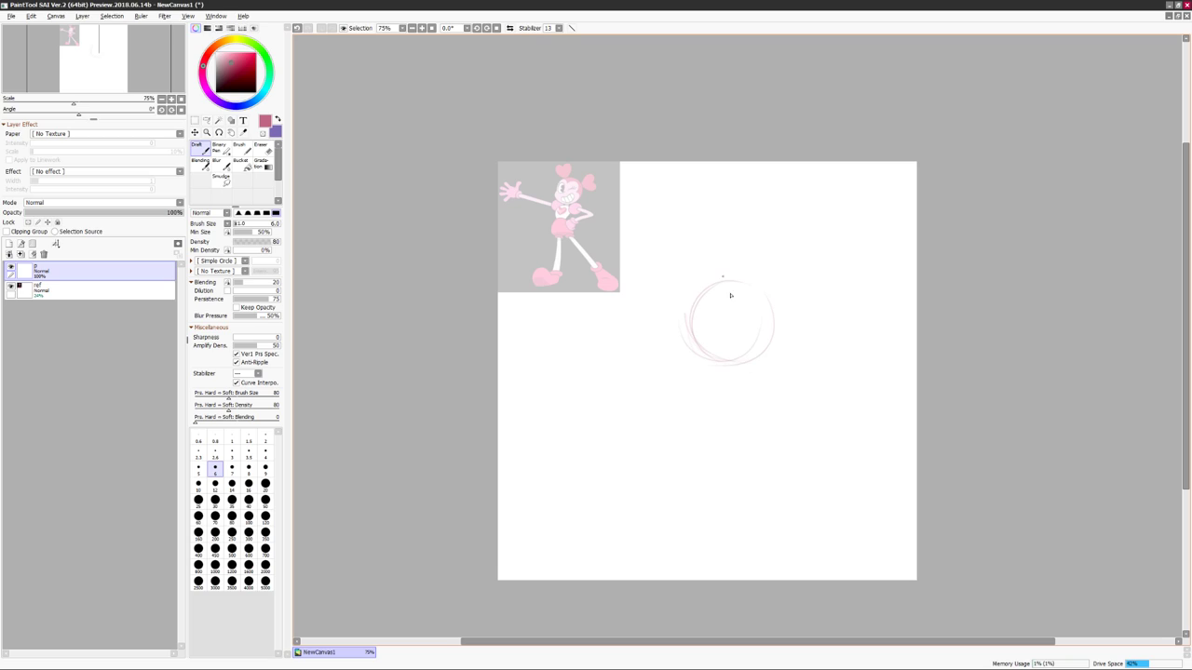
Sketch a small round head with construction lines, eyes, lashes and mouth, plus a curved body shape behind it.
drag(735, 271, 697, 349)
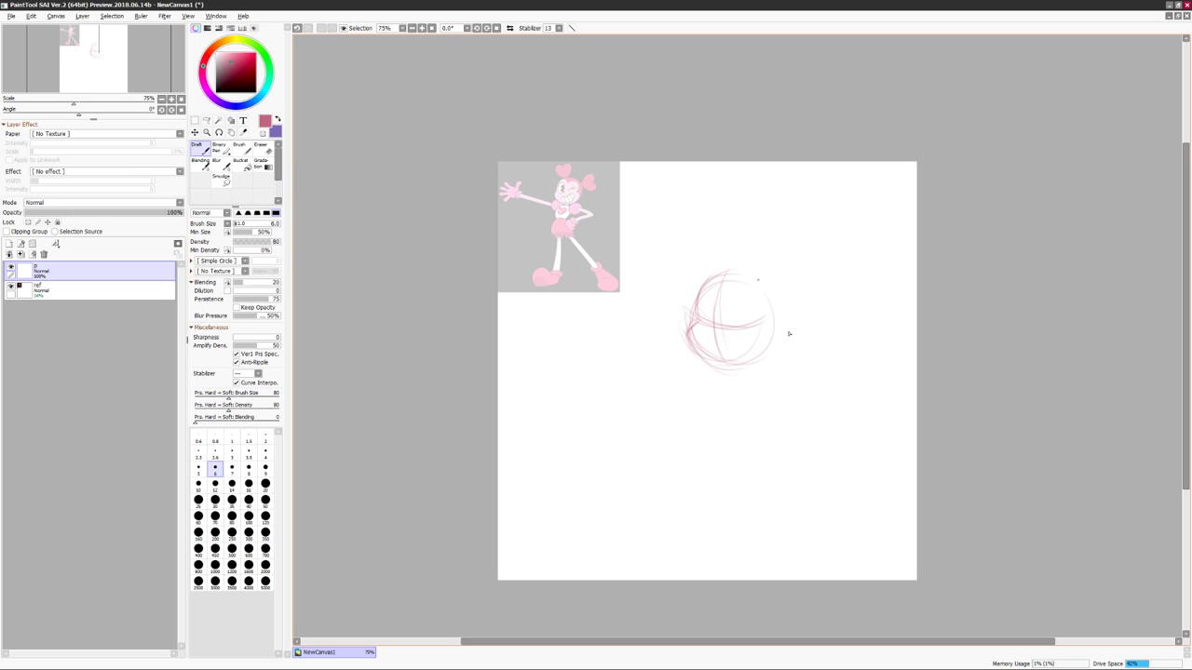
drag(735, 272, 736, 368)
mouse_move(745, 314)
mouse_down()
mouse_move(706, 362)
mouse_move(729, 338)
mouse_move(715, 328)
mouse_move(737, 352)
mouse_up()
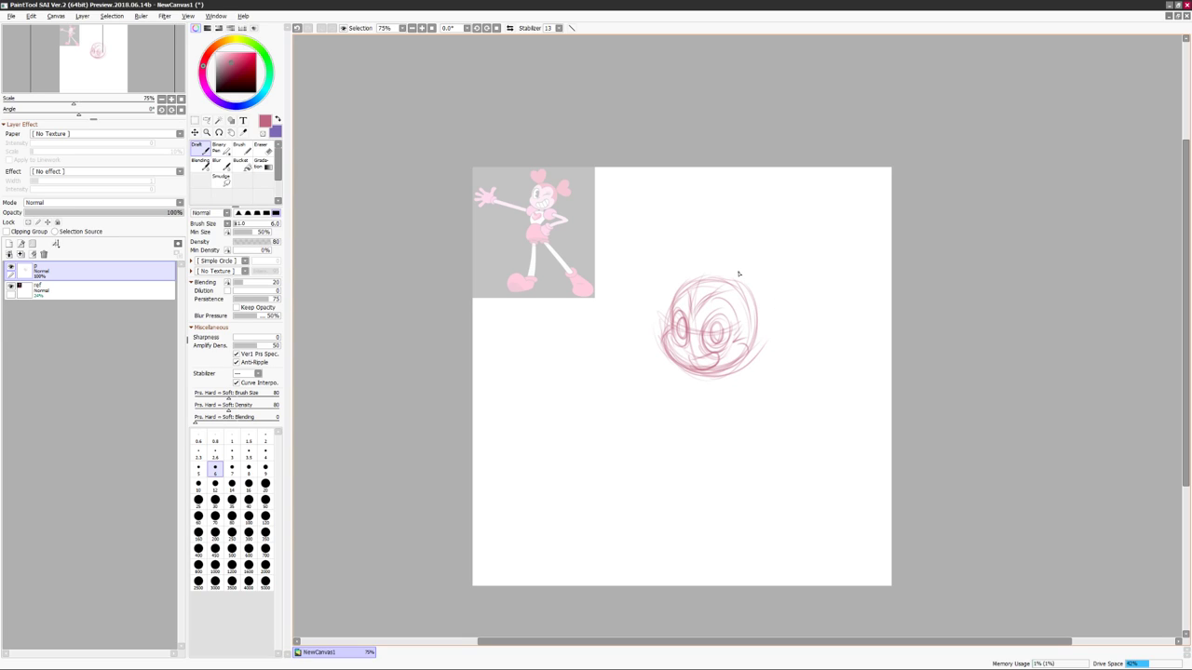
mouse_move(667, 318)
mouse_down()
mouse_move(676, 340)
mouse_move(745, 342)
mouse_up()
mouse_move(735, 404)
mouse_down()
mouse_move(756, 356)
mouse_move(797, 403)
mouse_up()
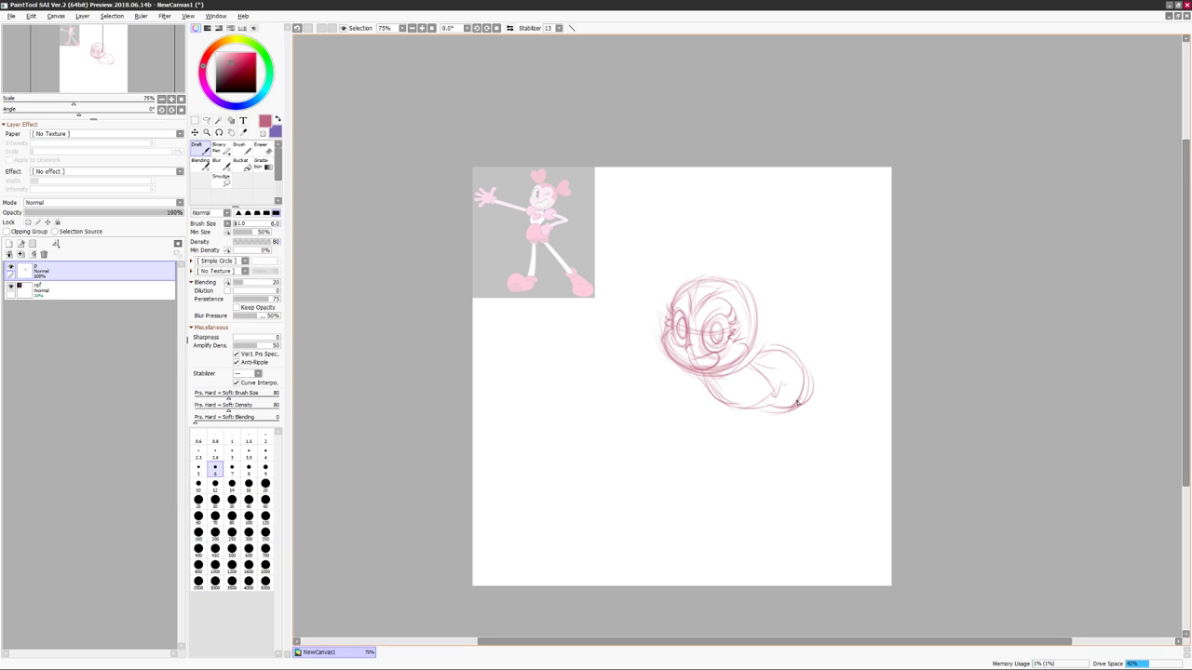
drag(693, 332, 731, 326)
drag(719, 356, 689, 365)
Sketch two large heart-shaped hair buns on top of the small head.
drag(787, 288, 806, 287)
drag(683, 284, 732, 279)
drag(668, 251, 670, 286)
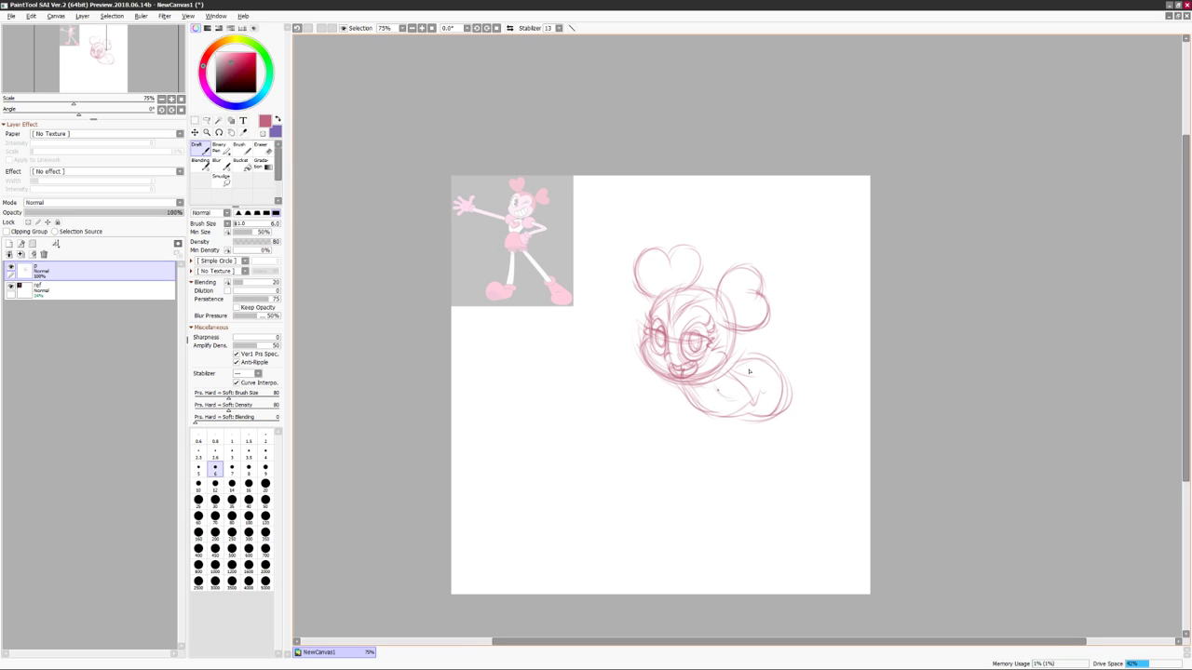
Rough in the small figure's arms, hands and bent legs, and clear the whole sketch from the layer.
drag(697, 453, 676, 451)
mouse_move(635, 386)
mouse_down()
mouse_move(622, 371)
mouse_move(642, 384)
mouse_up()
mouse_move(641, 377)
mouse_down()
mouse_move(637, 408)
mouse_move(655, 382)
mouse_move(601, 430)
mouse_move(611, 378)
mouse_move(614, 414)
mouse_up()
drag(622, 363, 607, 410)
drag(723, 410, 719, 447)
mouse_move(642, 451)
mouse_down()
mouse_move(697, 453)
mouse_move(689, 494)
mouse_up()
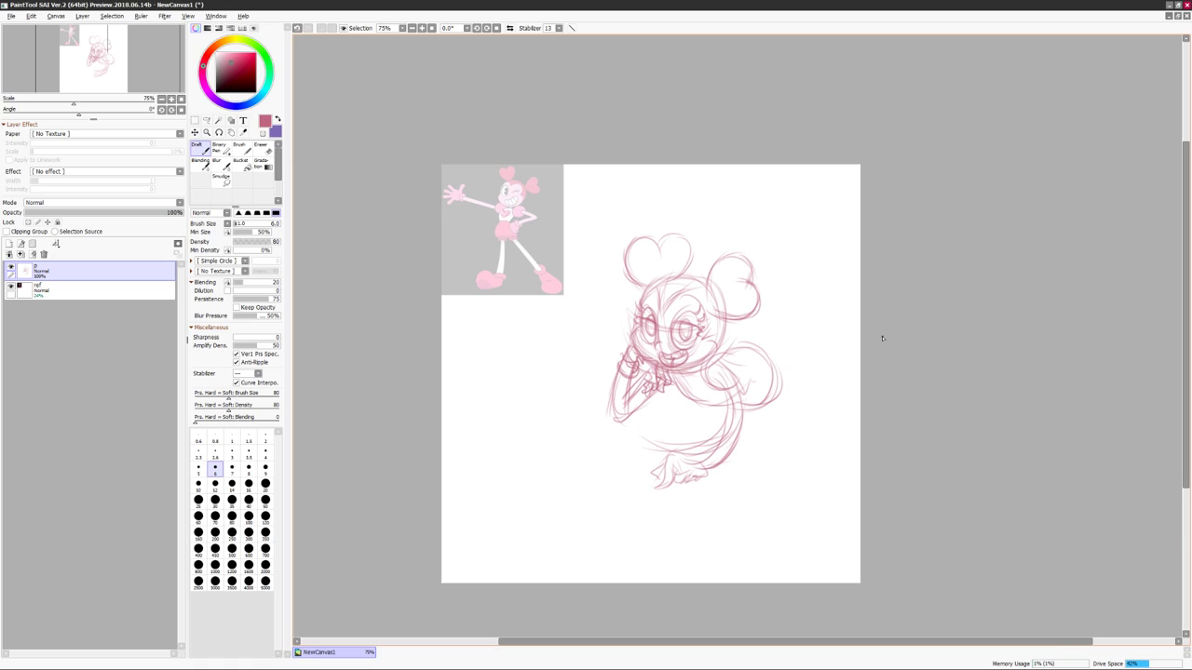
drag(771, 329, 857, 371)
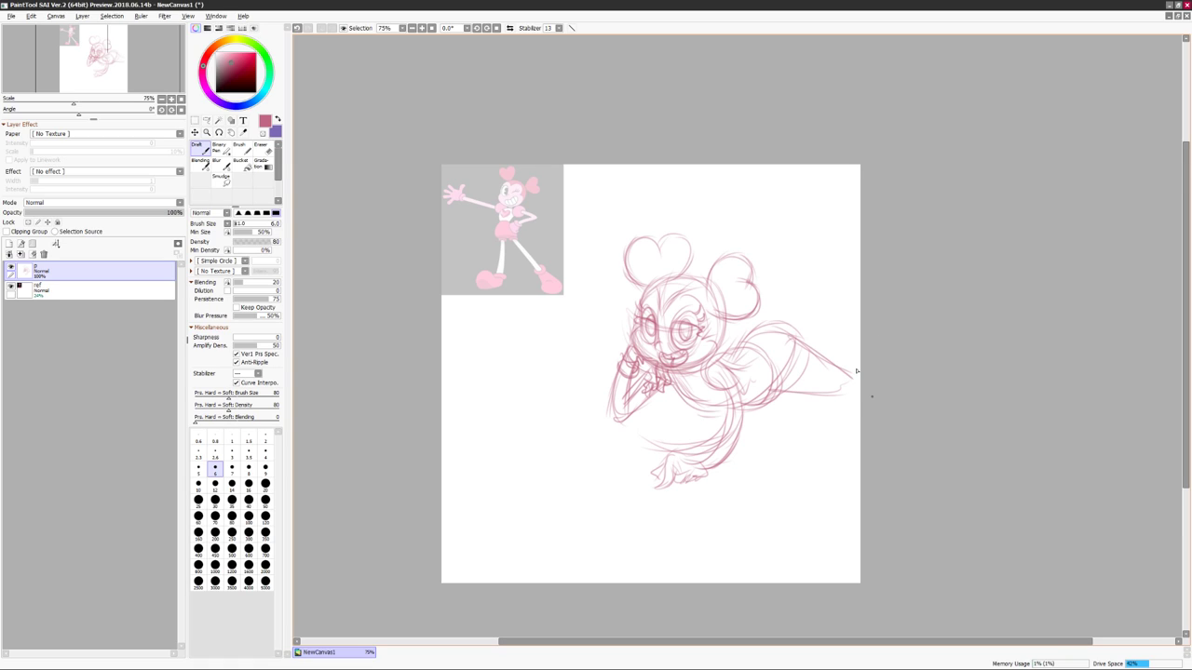
key(Delete)
Sketch a larger head circle with a curved vertical centre guide and two eye ovals, checking it in mirrored view.
mouse_move(726, 202)
mouse_down()
mouse_move(651, 424)
mouse_move(713, 445)
mouse_up()
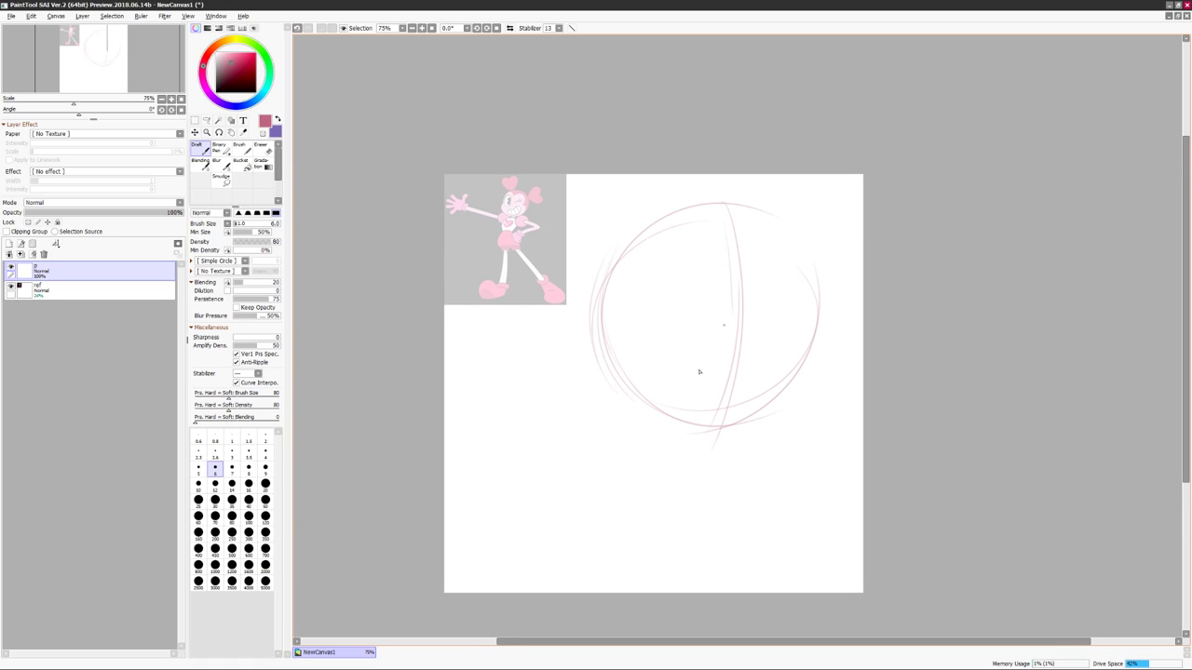
key(h)
drag(585, 279, 623, 295)
drag(705, 411, 686, 329)
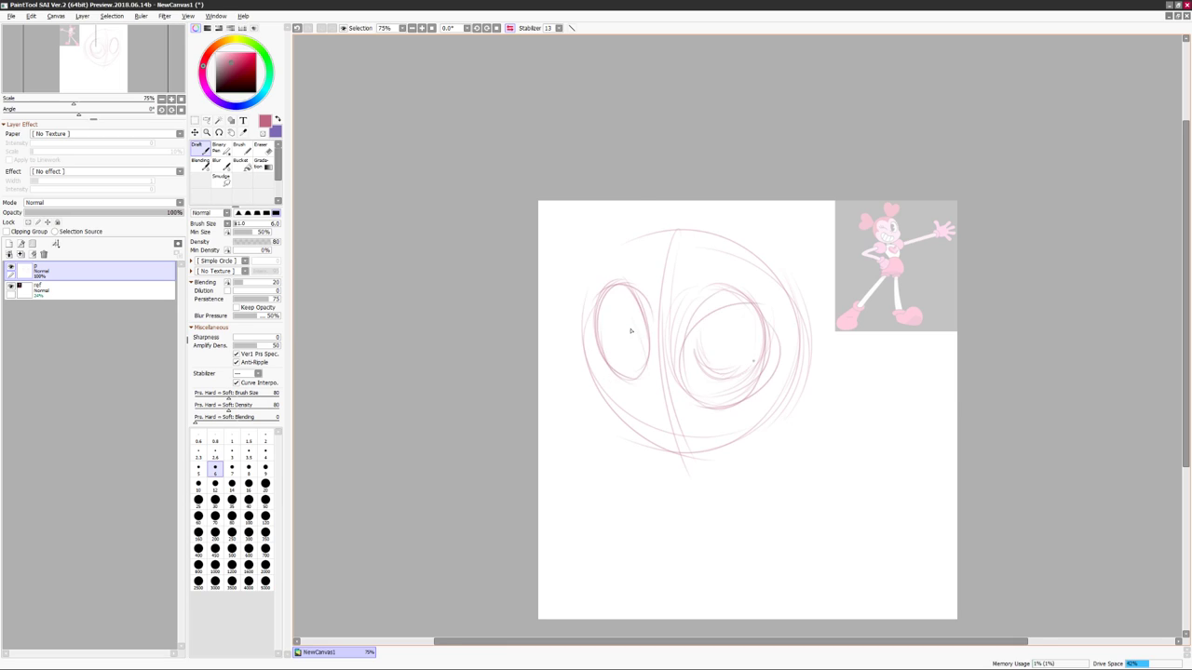
Add eyelid and iris lines, a small nose and the cheek contour to the large head, checking the mirrored view.
key(h)
key(h)
key(h)
drag(782, 410, 785, 430)
mouse_move(825, 272)
mouse_down()
mouse_move(837, 408)
mouse_move(849, 419)
mouse_up()
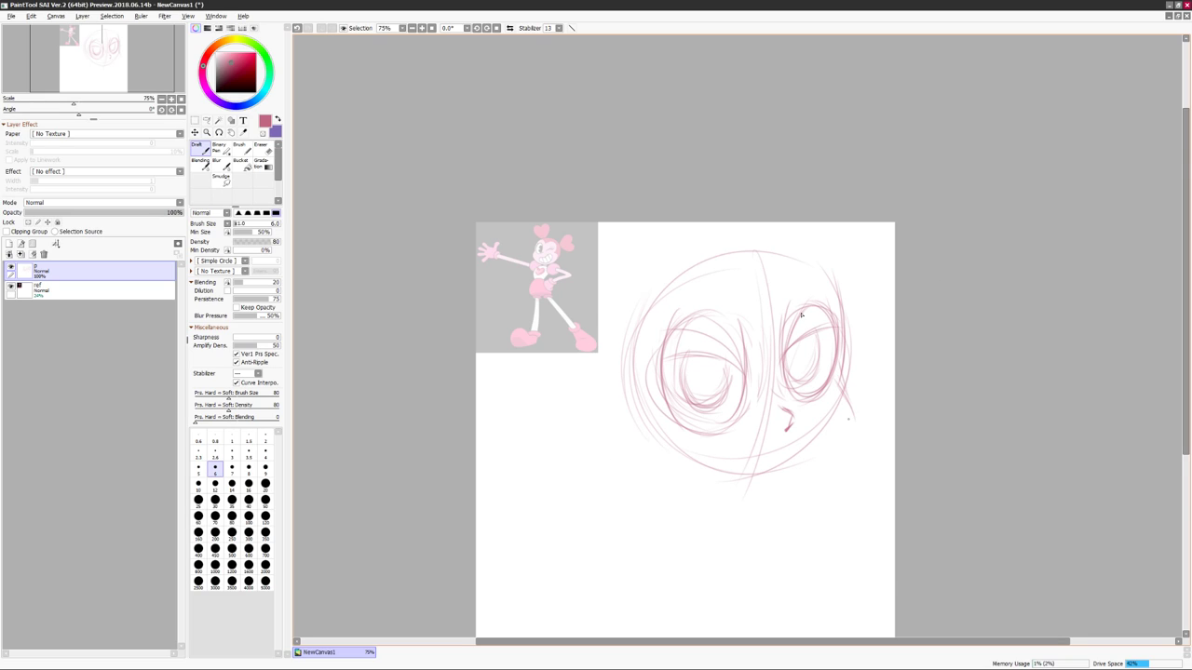
key(h)
key(h)
Sketch a bigger head outline filling the canvas and rough in the foreground arm, hand and shoulders below it.
drag(651, 163, 596, 372)
drag(857, 158, 866, 409)
drag(494, 466, 596, 456)
drag(596, 437, 566, 540)
mouse_move(638, 413)
mouse_down()
mouse_move(811, 516)
mouse_move(866, 484)
mouse_up()
drag(977, 407, 946, 426)
Rough in the eye guides, small nose and jaw curve on the enlarged face.
mouse_move(838, 316)
mouse_down()
mouse_move(621, 337)
mouse_move(857, 296)
mouse_up()
drag(657, 374, 792, 298)
drag(769, 368, 771, 381)
mouse_move(810, 298)
mouse_down()
mouse_move(698, 405)
mouse_move(754, 432)
mouse_up()
Sketch the lowered eyelids, pupils and smiling mouth, and strengthen the brow and eye contours.
drag(628, 339, 688, 356)
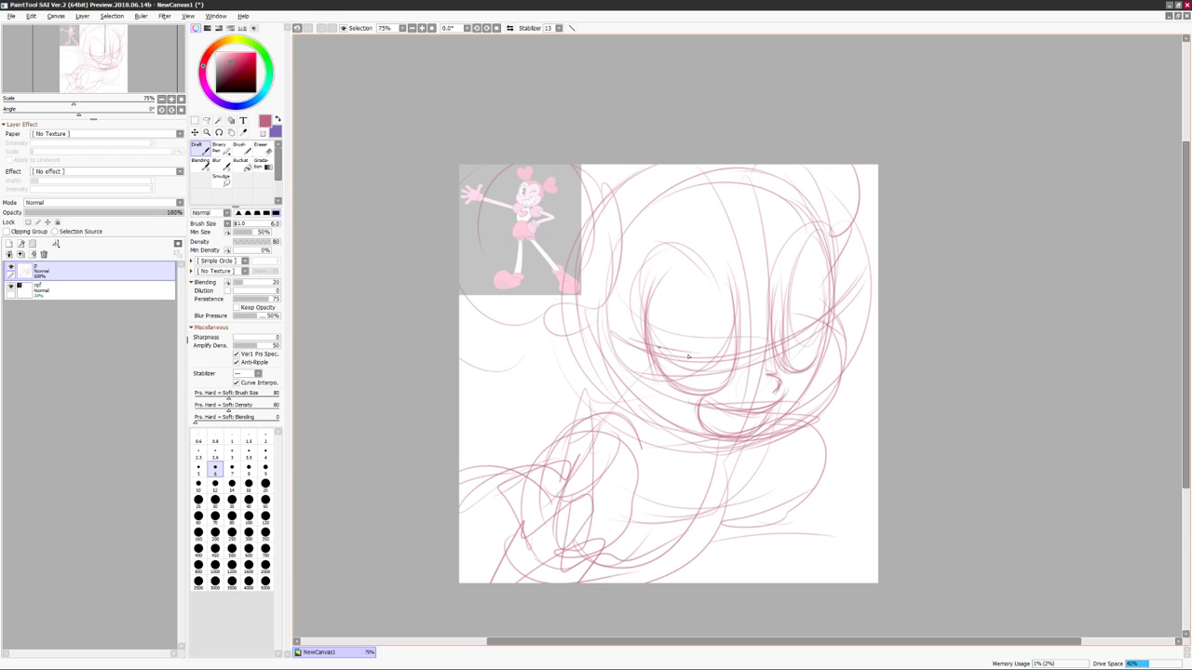
drag(777, 363, 825, 322)
drag(655, 352, 736, 346)
drag(698, 410, 756, 430)
mouse_move(651, 308)
mouse_down()
mouse_move(780, 279)
mouse_move(831, 233)
mouse_up()
mouse_move(670, 240)
mouse_down()
mouse_move(617, 307)
mouse_move(652, 385)
mouse_up()
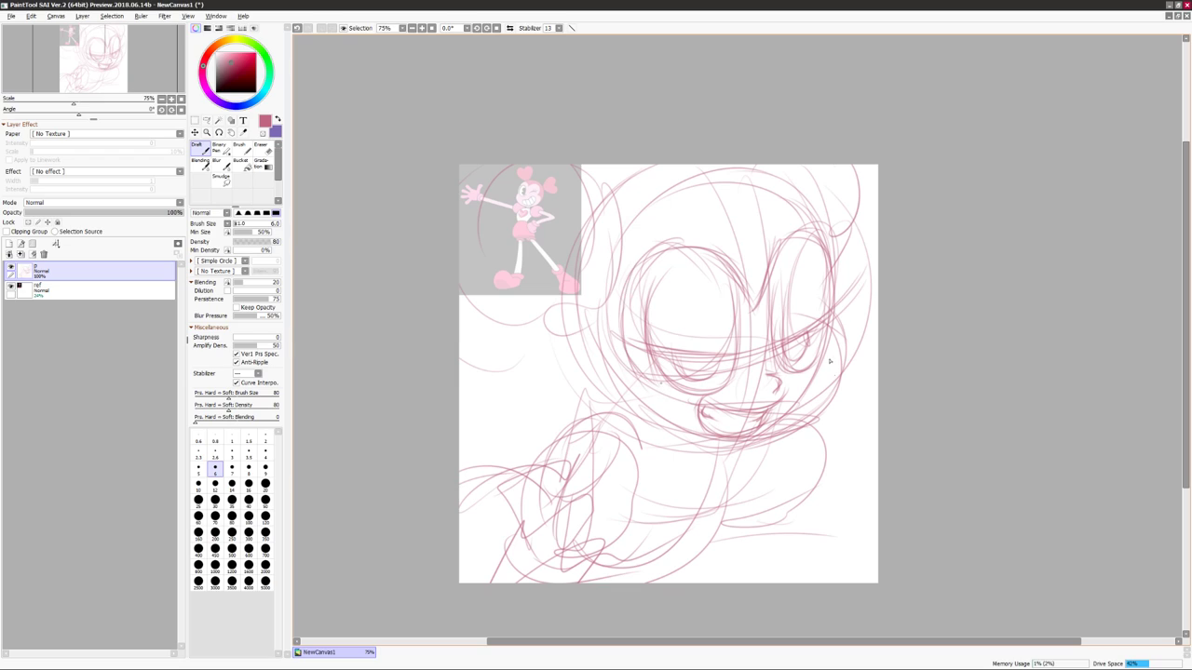
Strengthen the large hair bun curves and the round outline of the head down to the jaw.
key(ctrl+alt+c)
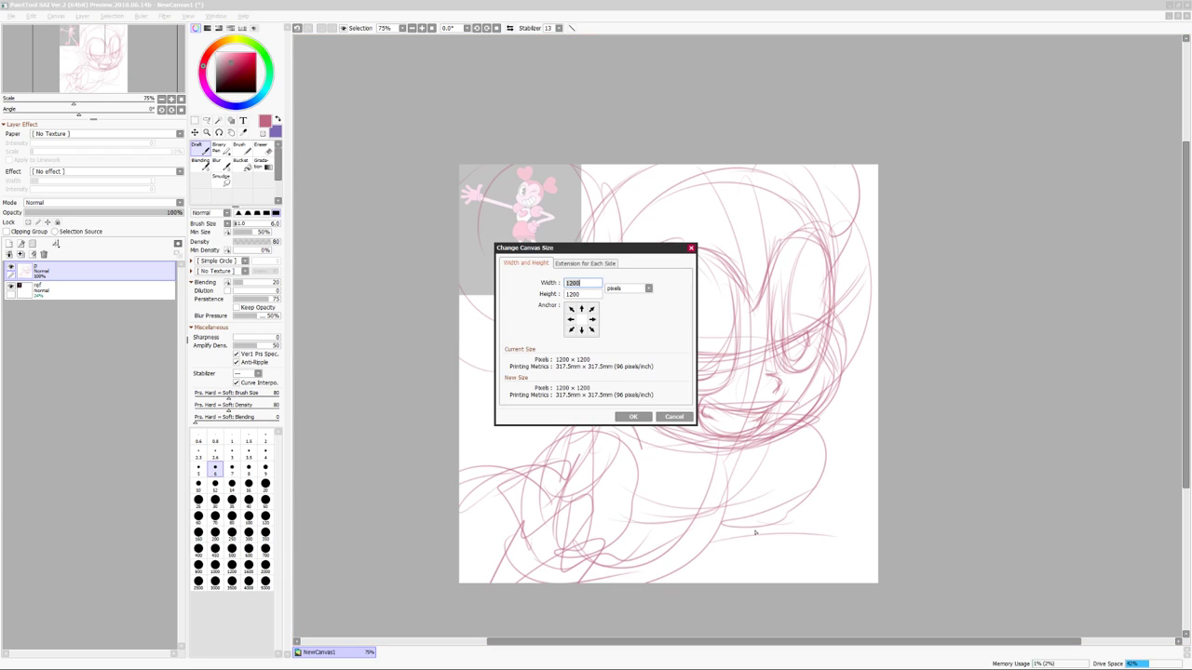
key(Escape)
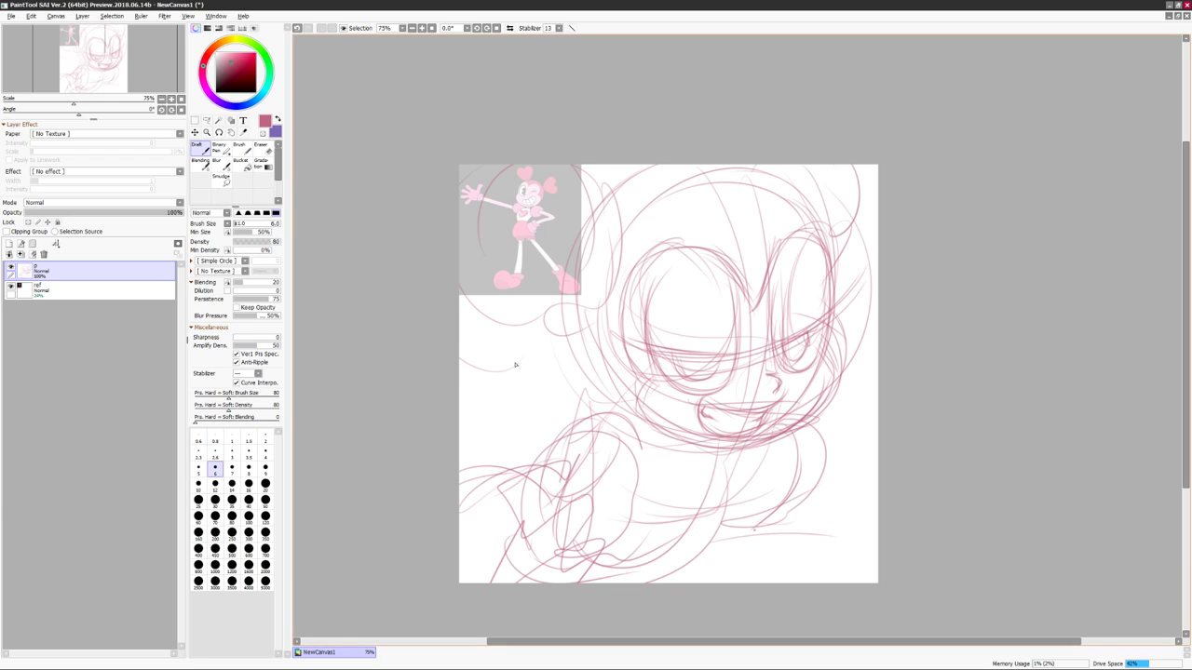
drag(466, 369, 603, 314)
drag(614, 166, 596, 268)
drag(460, 232, 476, 166)
drag(620, 284, 592, 168)
mouse_move(874, 168)
mouse_down()
mouse_move(853, 260)
mouse_move(821, 270)
mouse_up()
drag(617, 220, 685, 172)
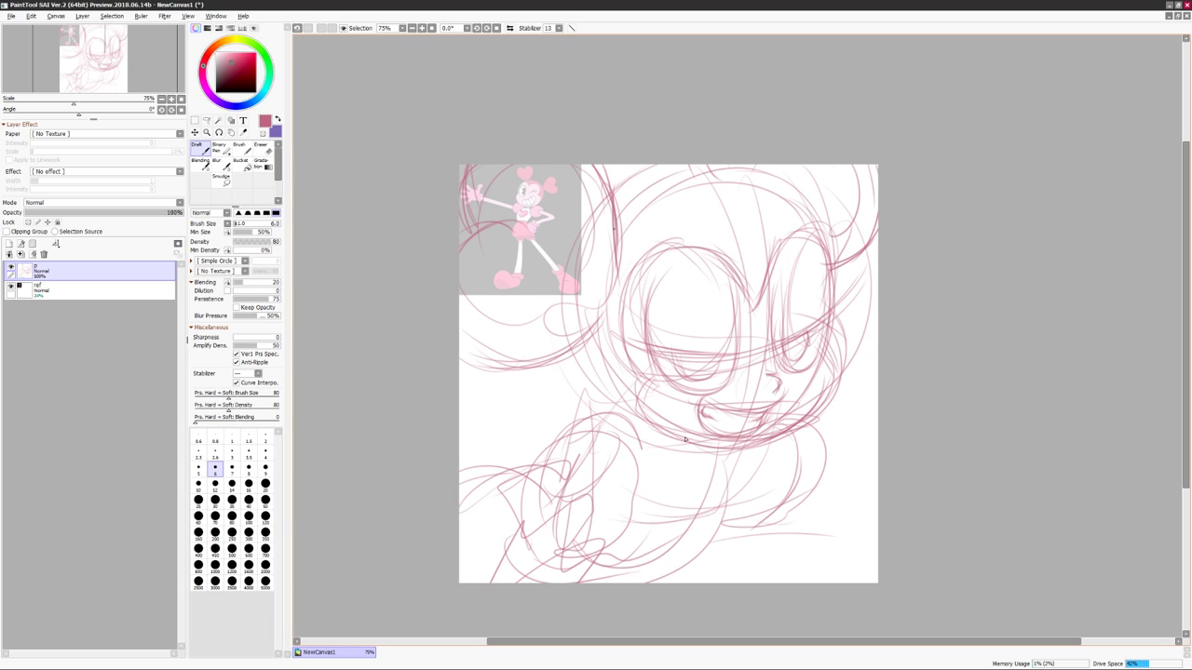
drag(840, 270, 685, 439)
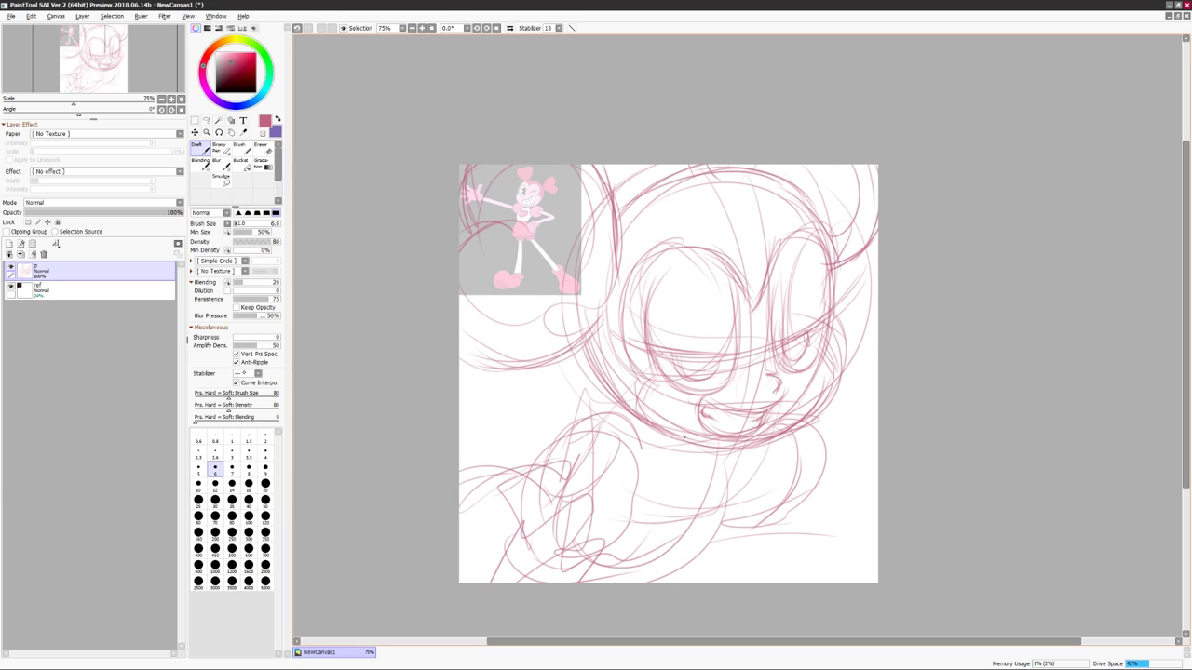
Sketch a heart on the chest and darken the half-closed eyelids, pupils and lower eye contours.
drag(643, 535, 749, 511)
scroll(1003, 335, left, 1)
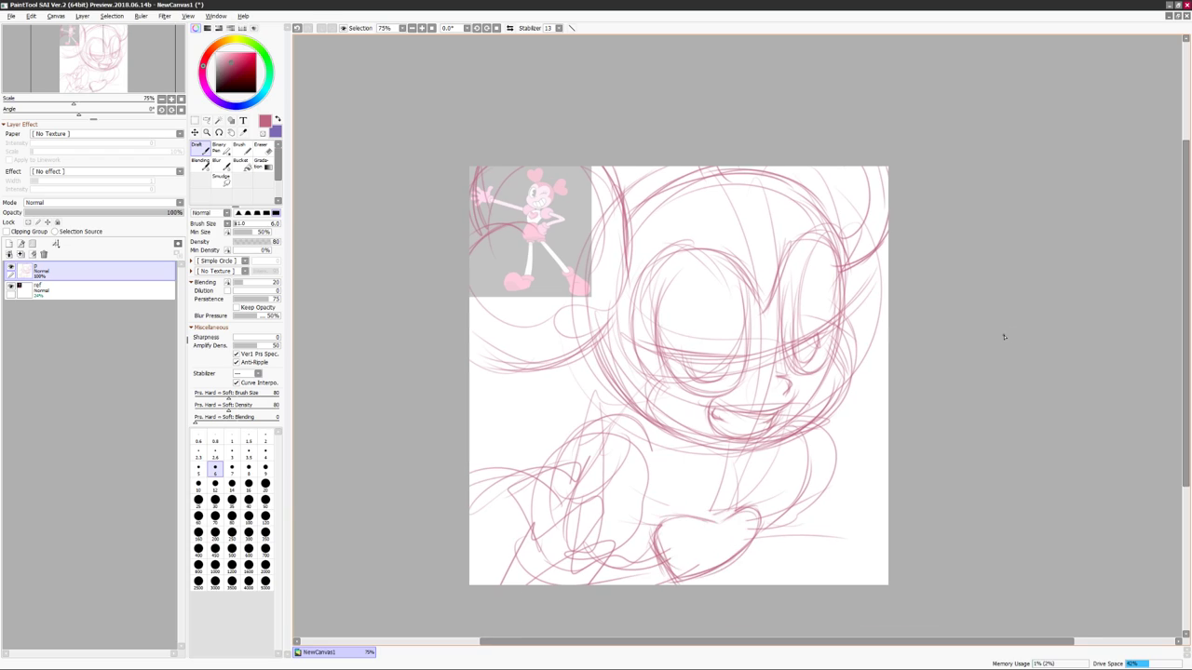
drag(705, 357, 714, 365)
drag(649, 347, 750, 358)
drag(784, 350, 847, 314)
drag(672, 377, 722, 396)
drag(834, 343, 807, 375)
drag(919, 345, 927, 351)
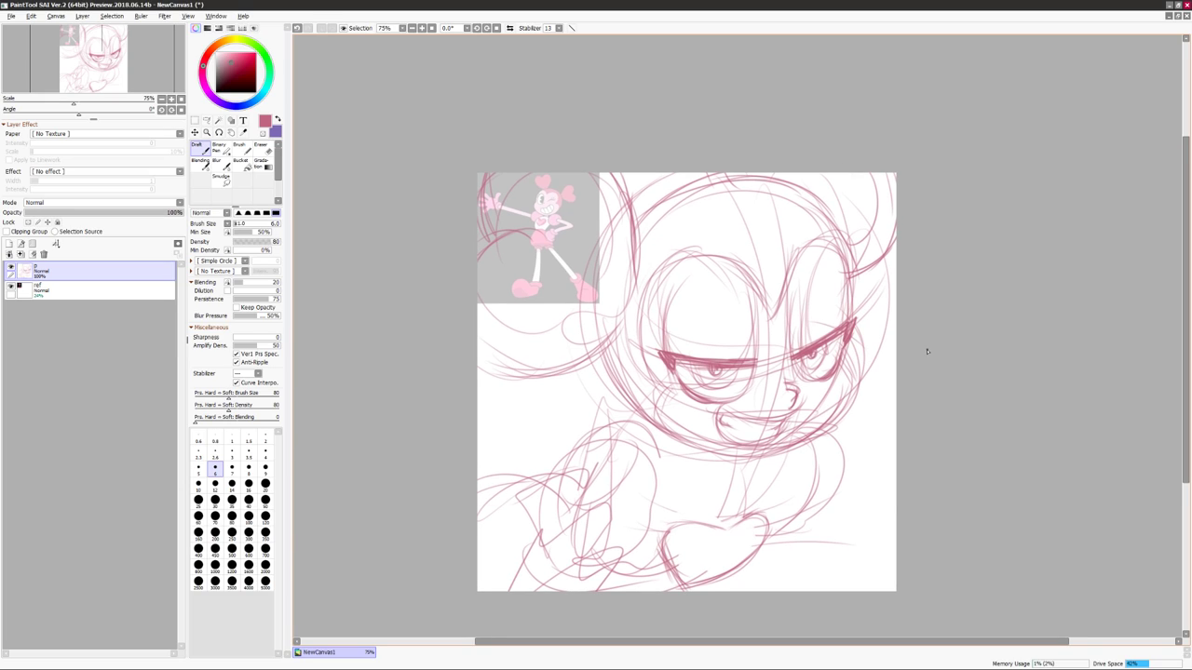
Sketch the collar under the chin, the shoulder line and the side of the torso.
drag(740, 448, 740, 439)
drag(626, 444, 667, 424)
drag(792, 430, 800, 483)
Refine the chest heart with a clear notch and thicken the far arm's contour in mirrored view.
key(h)
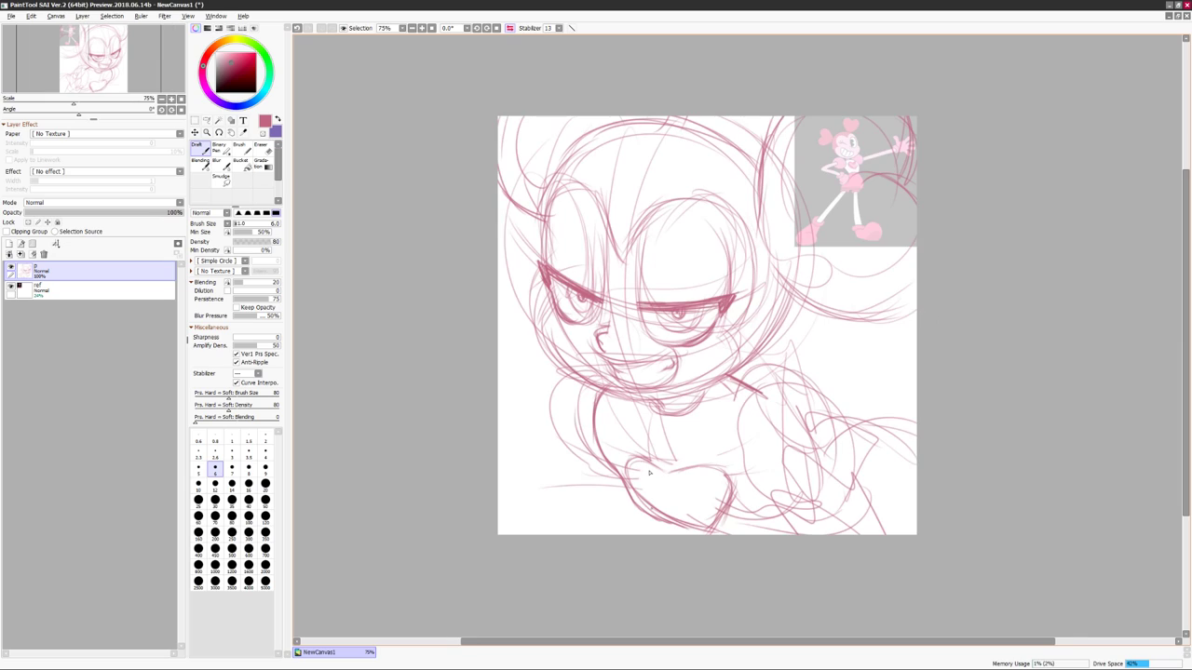
drag(632, 462, 629, 489)
drag(729, 492, 631, 460)
drag(970, 382, 980, 411)
drag(553, 233, 564, 328)
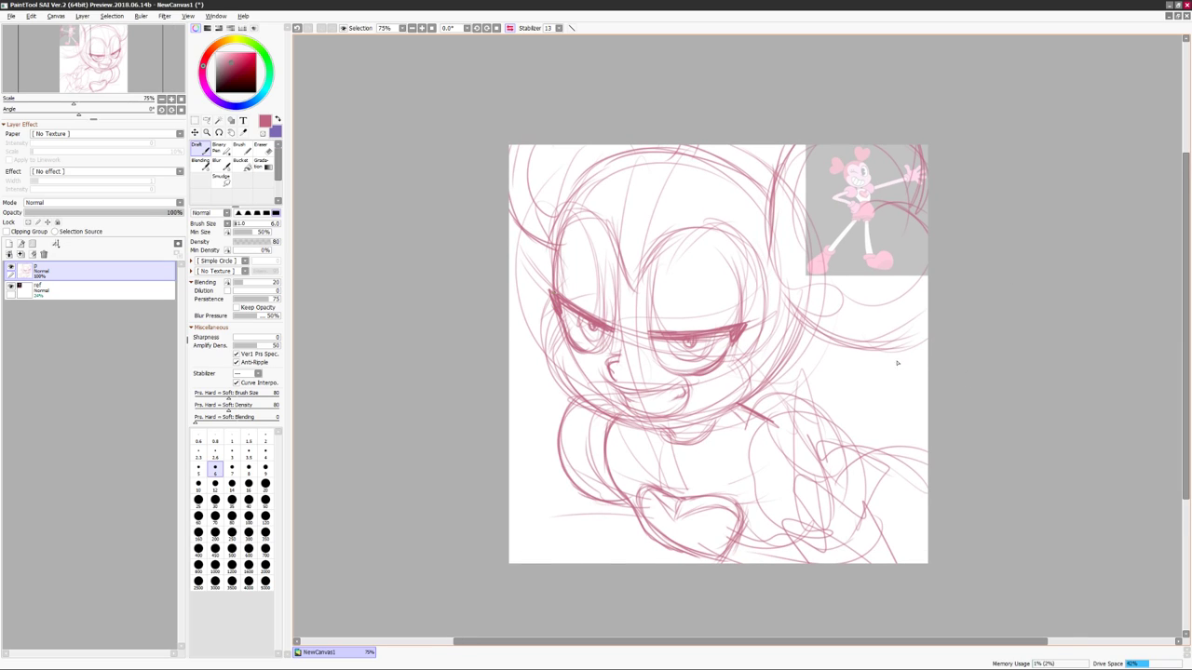
drag(886, 342, 858, 337)
key(h)
Select the facial features and shift them with a deform transform, and adjust the larger eye separately the same way.
key(g)
key(ctrl+t)
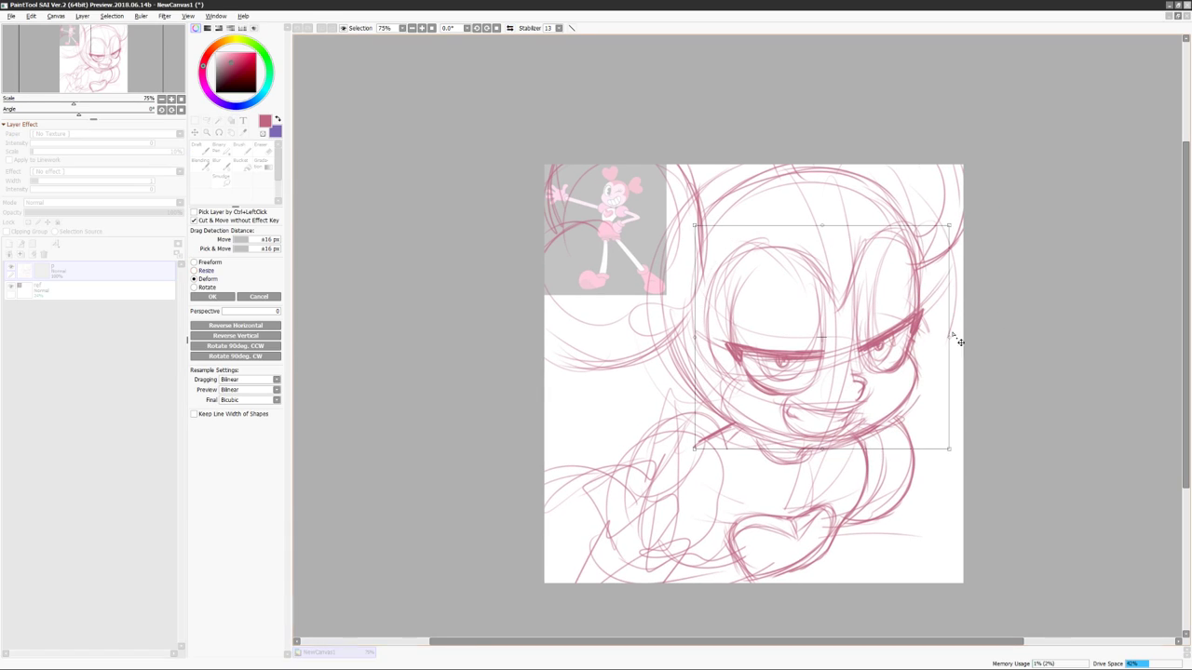
key(Return)
drag(813, 391, 817, 395)
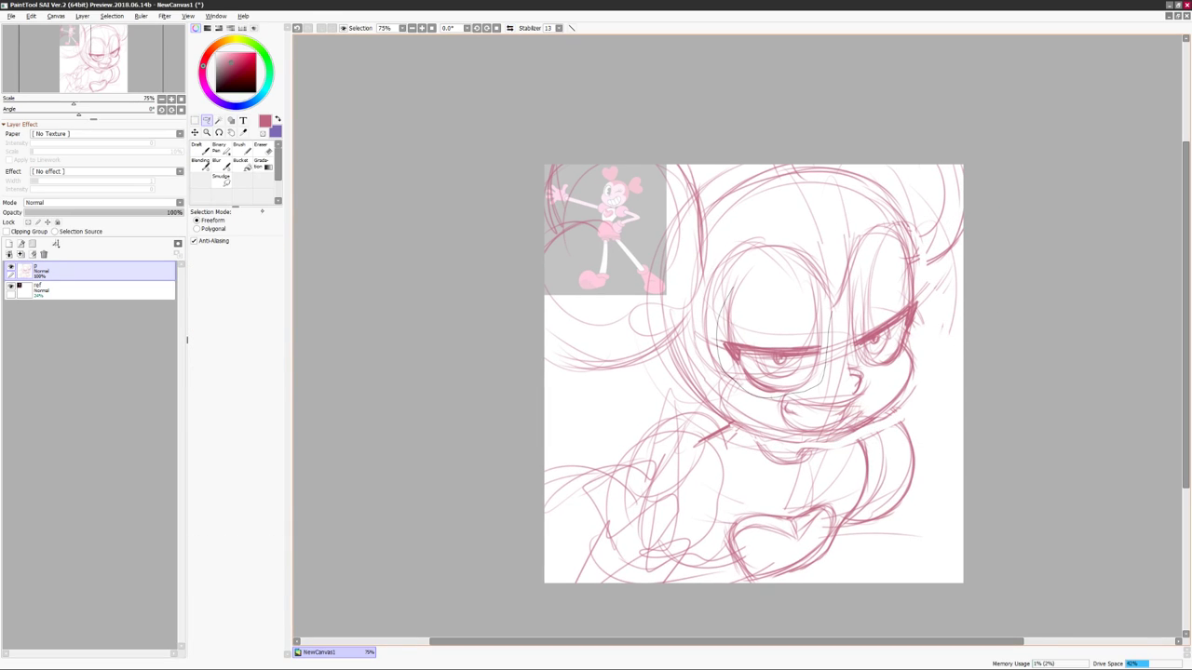
key(ctrl+t)
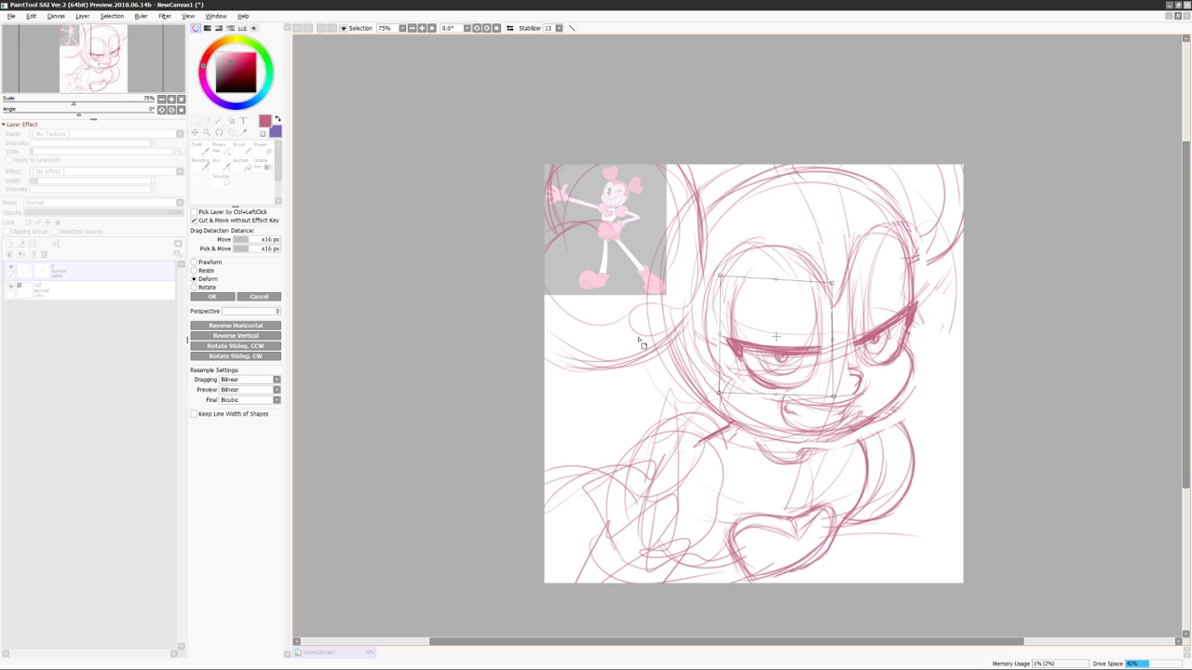
key(Return)
Redraw the rounded cheeks and jawline with the Draft brush and check the face in mirrored view.
key(b)
mouse_move(880, 378)
mouse_down()
mouse_move(891, 386)
mouse_move(848, 430)
mouse_up()
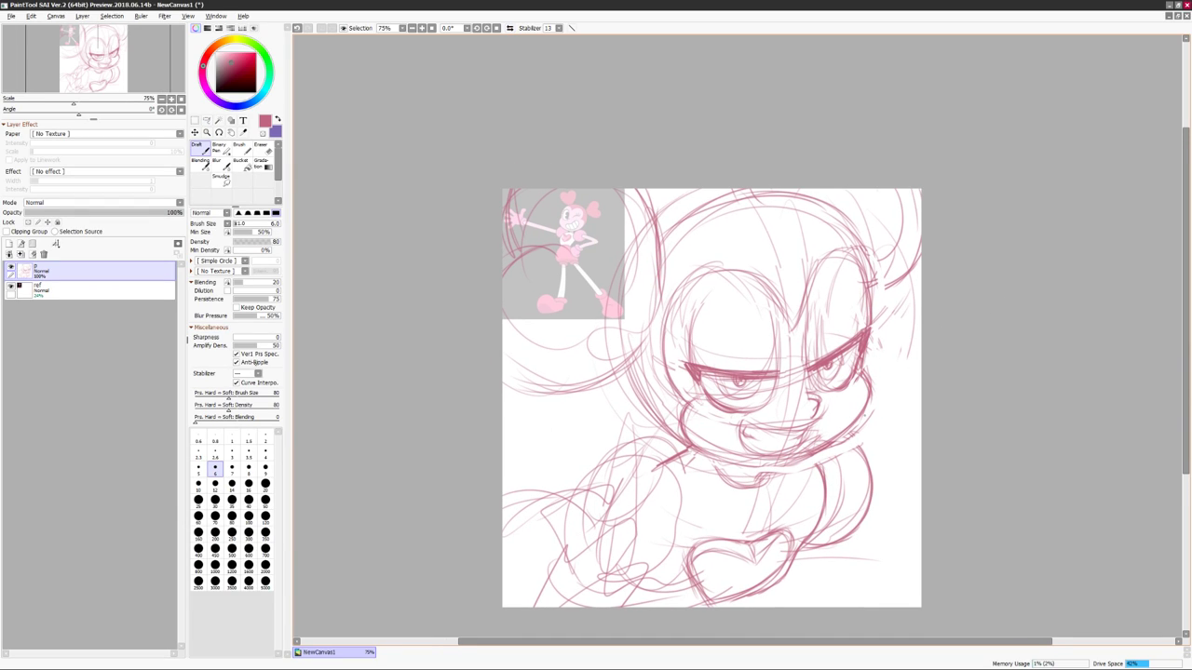
key(h)
key(h)
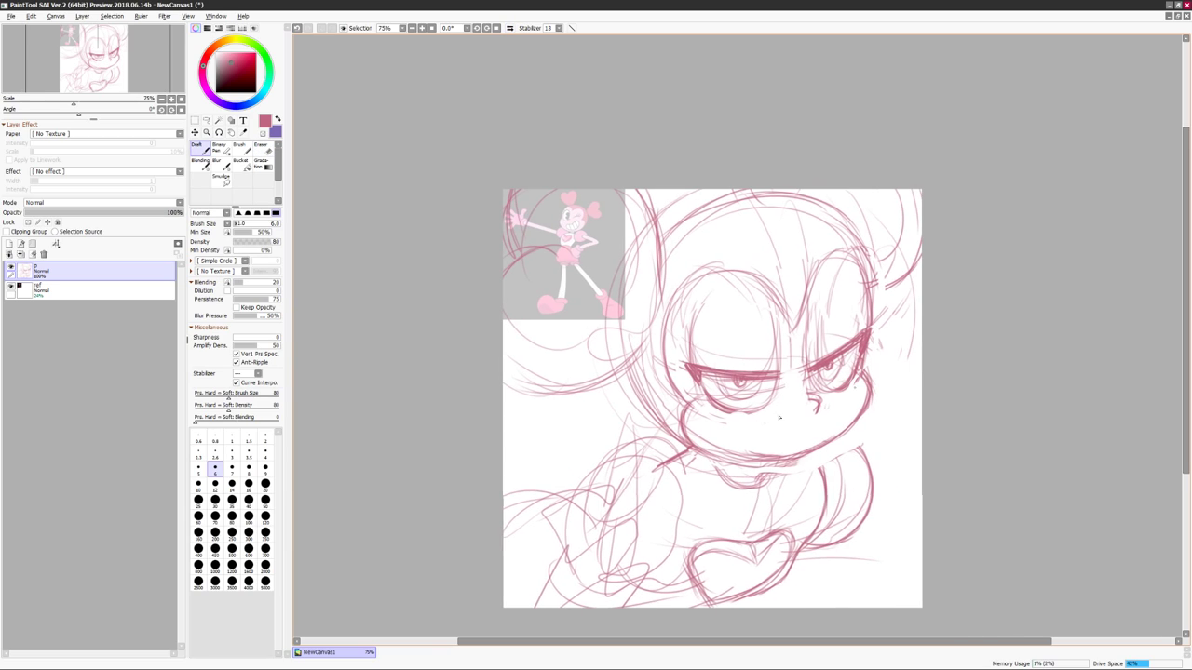
Redraw the mouth as a wide open grin between the cheeks, undoing a stray stroke.
key(h)
click(678, 427)
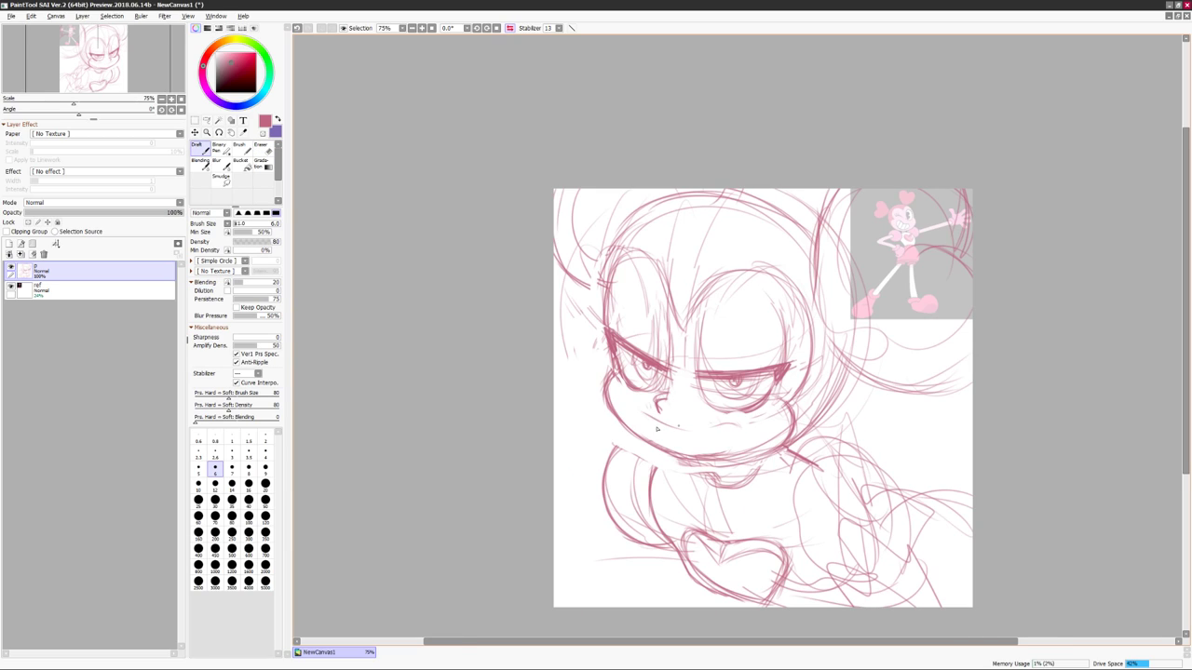
key(h)
drag(737, 421, 819, 411)
drag(938, 320, 967, 294)
drag(735, 451, 800, 430)
drag(691, 400, 795, 428)
key(ctrl+z)
Define the large rounded foreground form below the head and erase the far arm beside the torso.
mouse_move(659, 428)
mouse_down()
mouse_move(568, 466)
mouse_move(651, 558)
mouse_up()
key(e)
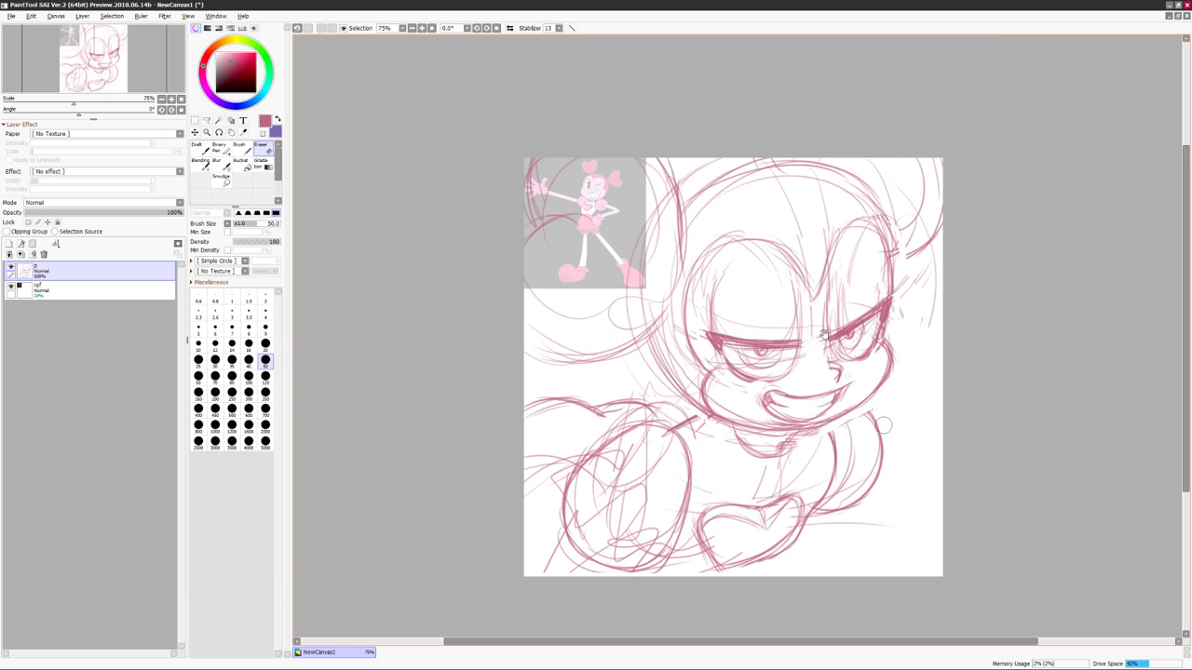
key(n)
key(h)
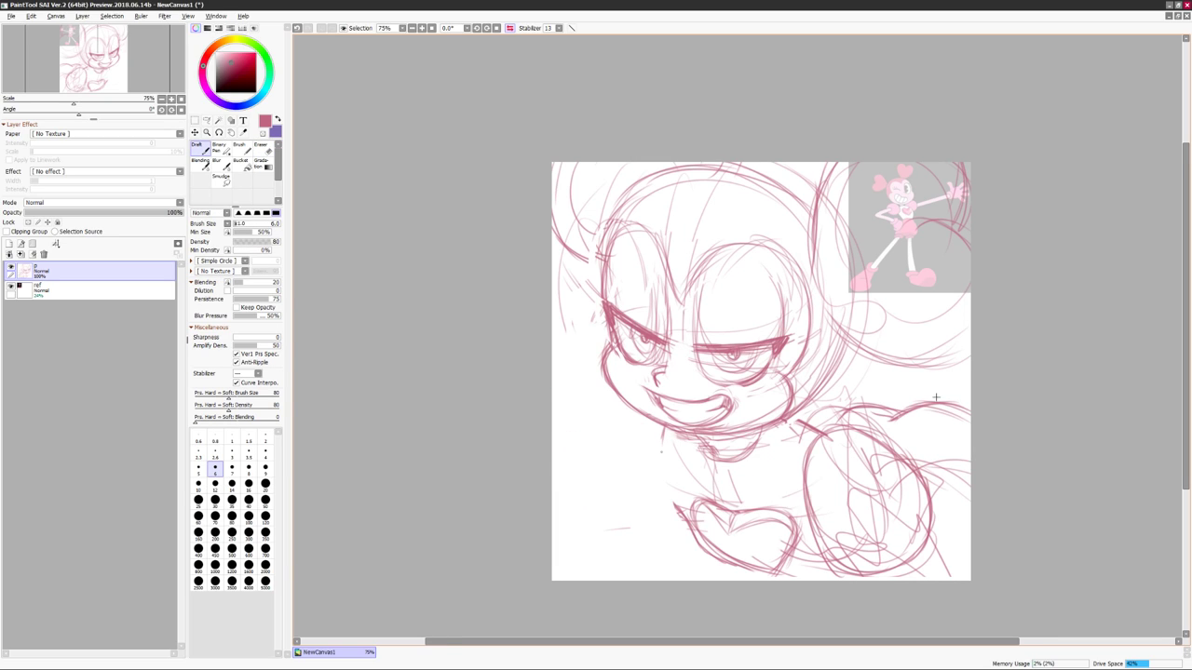
Redraw the side of the torso and sketch the first fingers of a raised hand beside the cheek.
key(m)
key(ctrl+d)
key(h)
key(n)
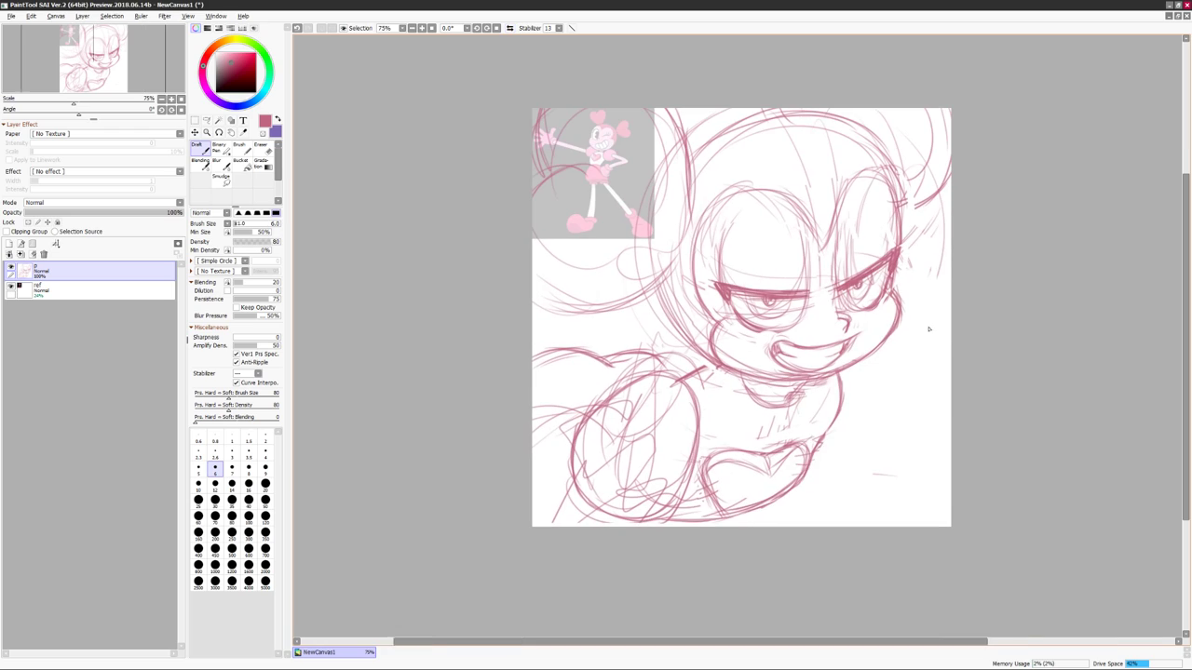
drag(901, 333, 936, 325)
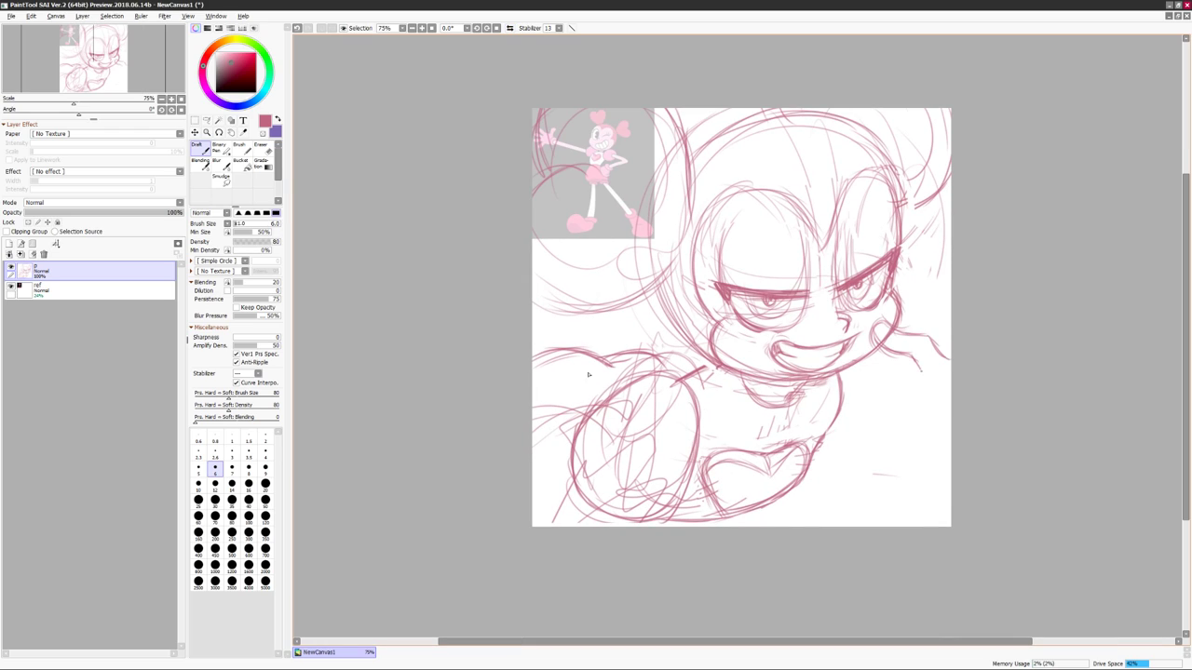
key(h)
key(h)
mouse_move(946, 421)
mouse_down()
mouse_move(917, 400)
mouse_move(937, 393)
mouse_move(884, 397)
mouse_up()
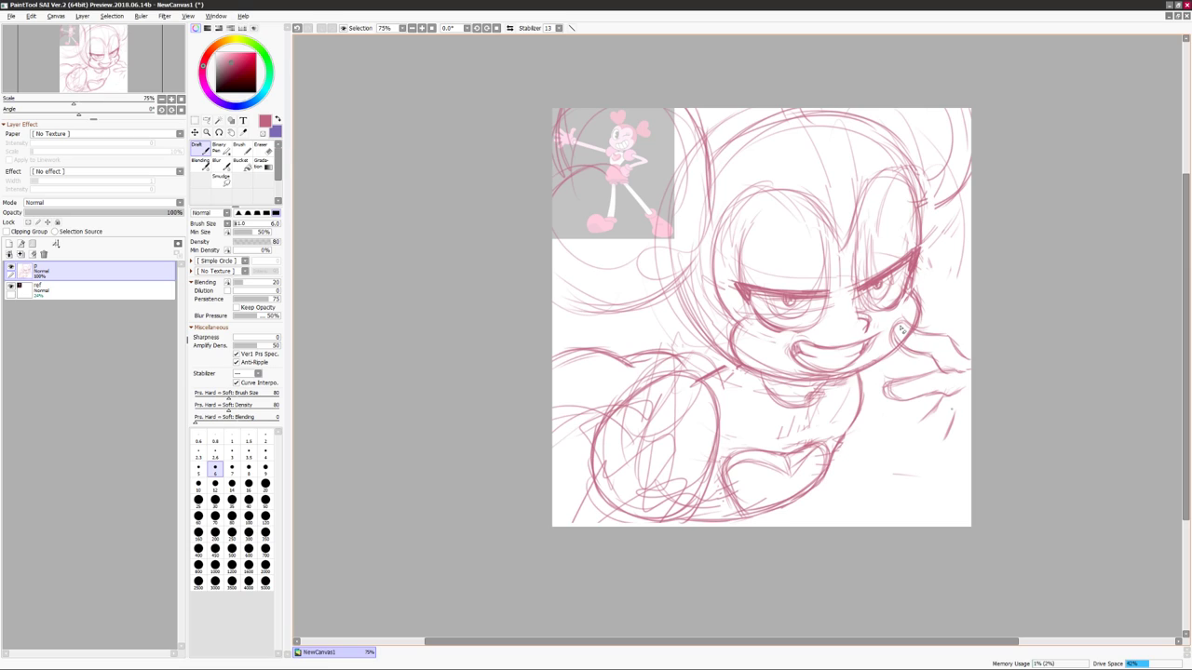
Clean up and finish the raised hand's fingers and sketch the arm contour behind it.
key(e)
key(n)
drag(962, 467, 968, 402)
scroll(778, 369, right, 2)
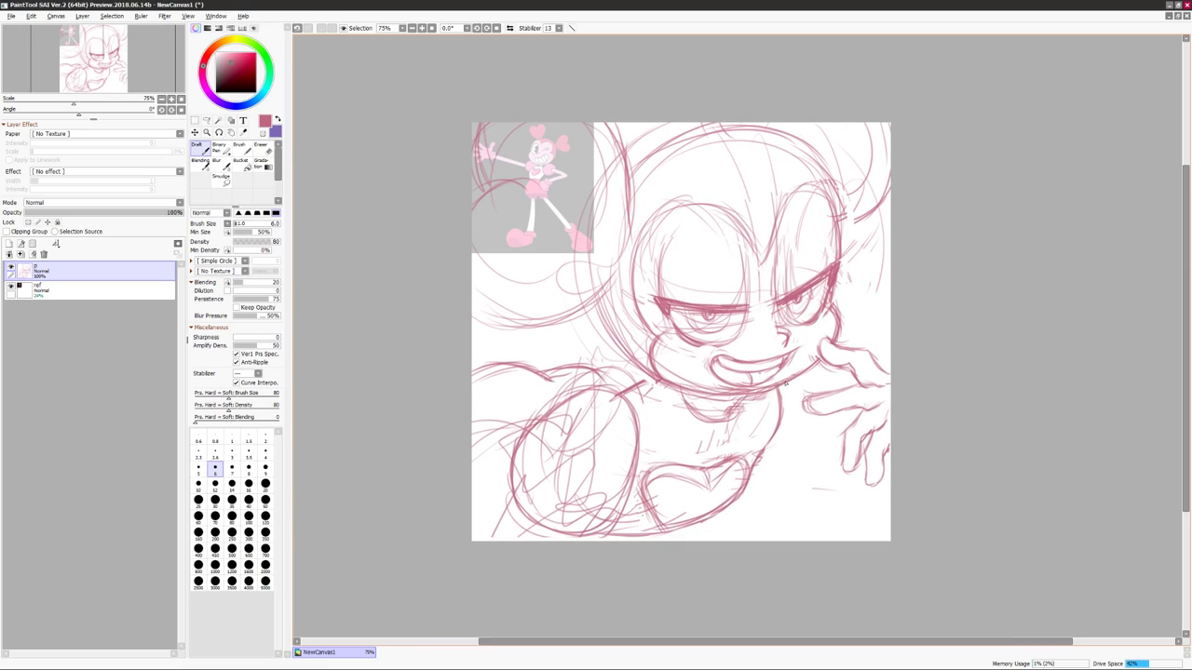
scroll(855, 391, left, 1)
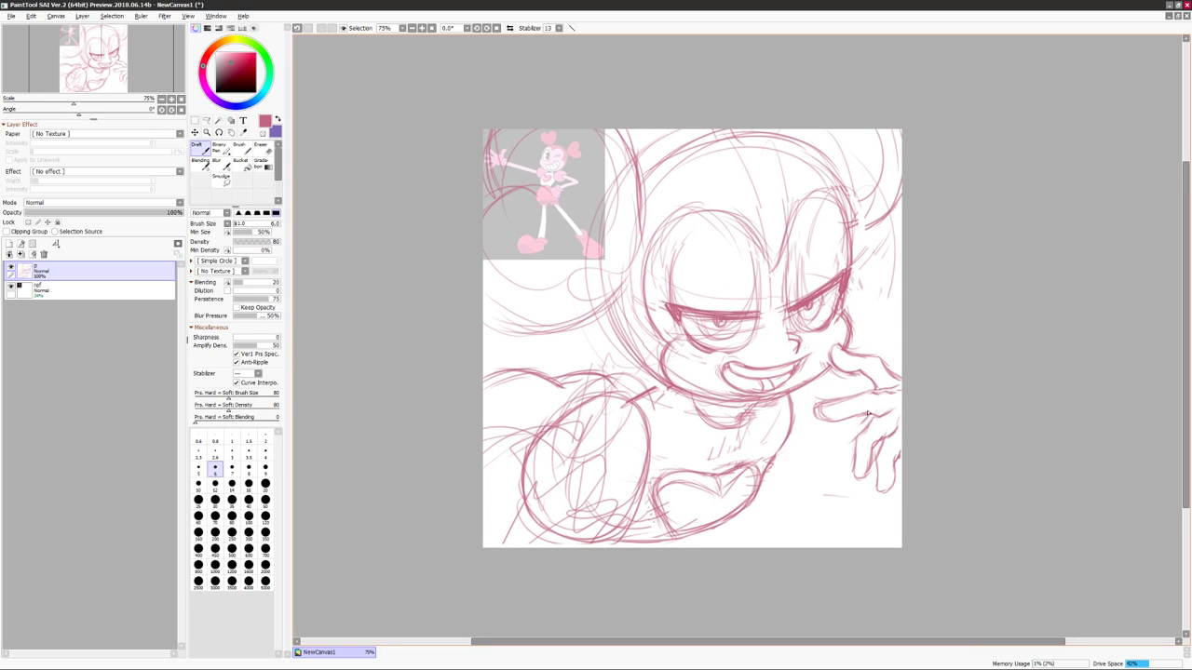
mouse_move(863, 421)
mouse_down()
mouse_move(829, 461)
mouse_move(838, 419)
mouse_up()
drag(827, 376, 842, 395)
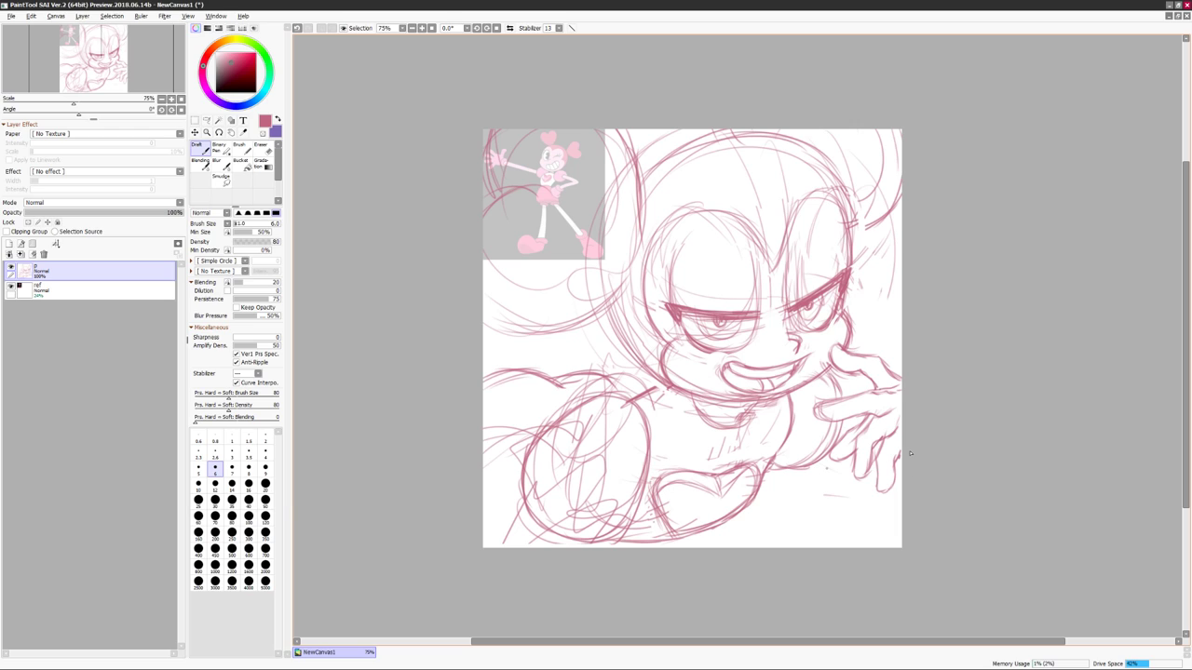
Resize the canvas to a wider format and scale the sketch down slightly with a transform.
key(ctrl+alt+c)
key(Return)
key(ctrl+t)
drag(879, 173, 891, 181)
key(Return)
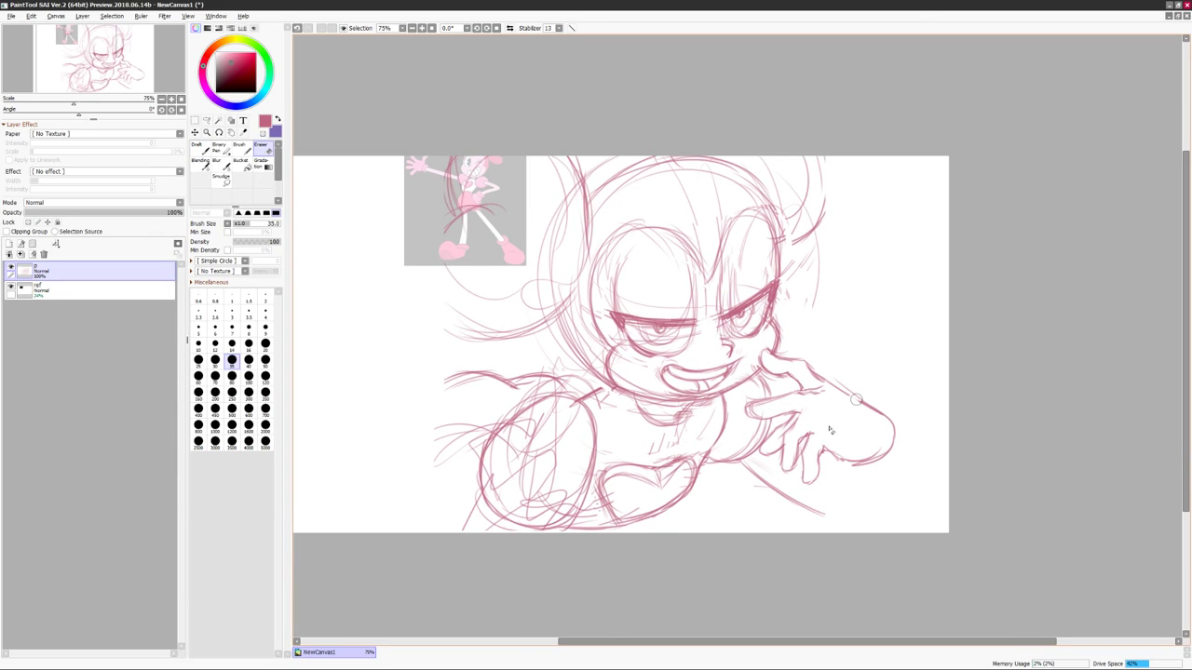
Refine the outline of the raised hand and reposition it closer to the face on its own layer with a transform.
mouse_move(884, 458)
mouse_down()
mouse_move(773, 445)
mouse_move(791, 476)
mouse_up()
key(n)
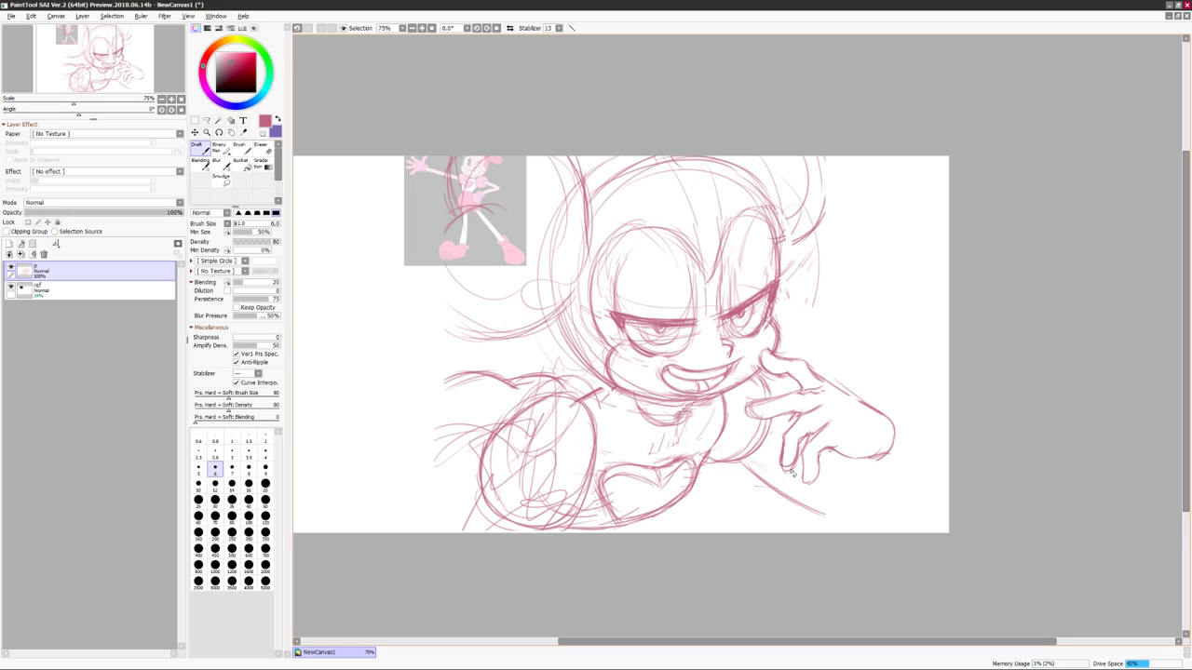
key(a)
drag(894, 376, 881, 403)
key(ctrl+t)
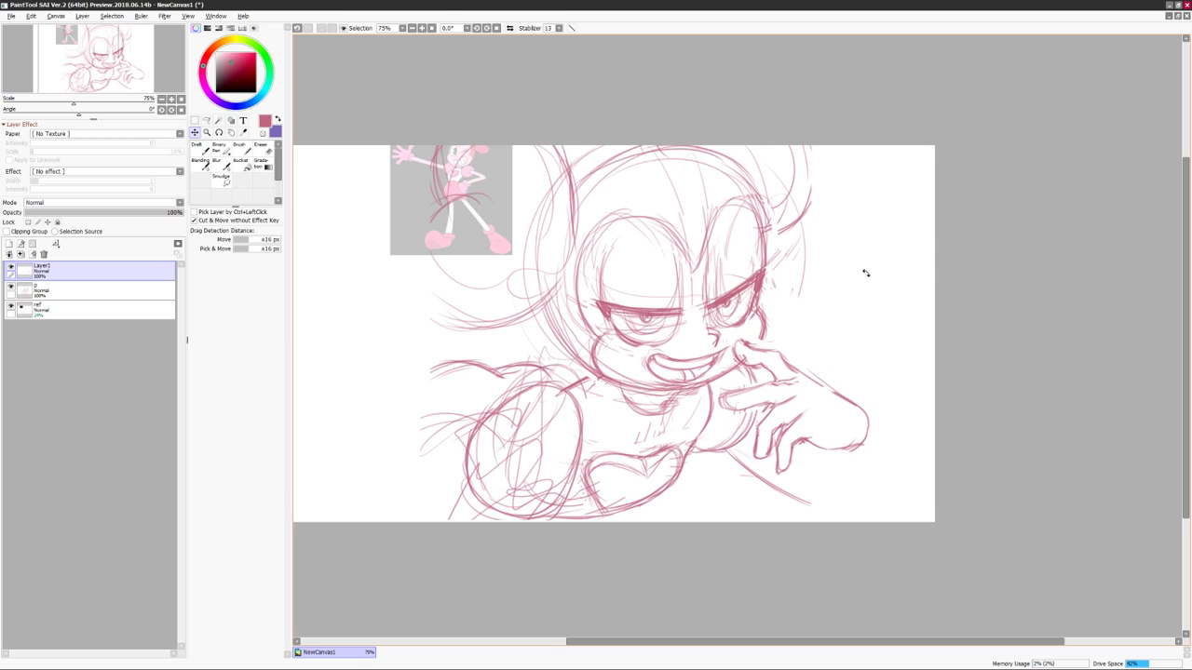
key(h)
key(Return)
key(h)
Sketch a rounded glove cuff around the raised hand's wrist and the forearm lines running down to the canvas edge.
drag(831, 396, 845, 461)
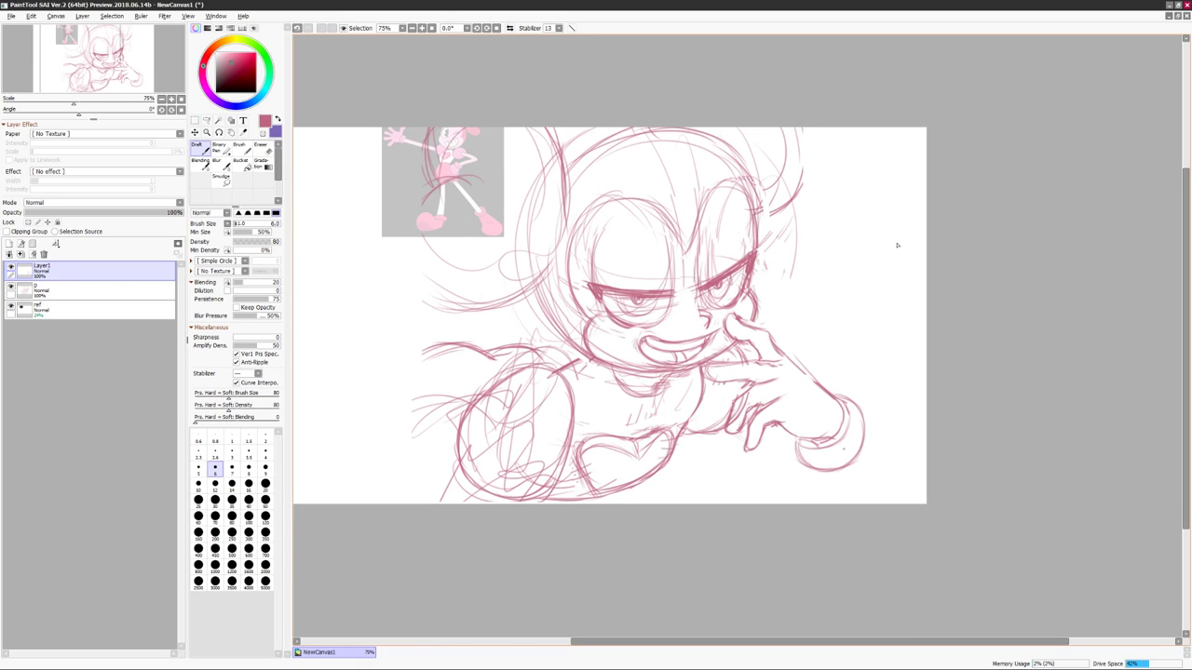
key(e)
key(h)
key(n)
key(h)
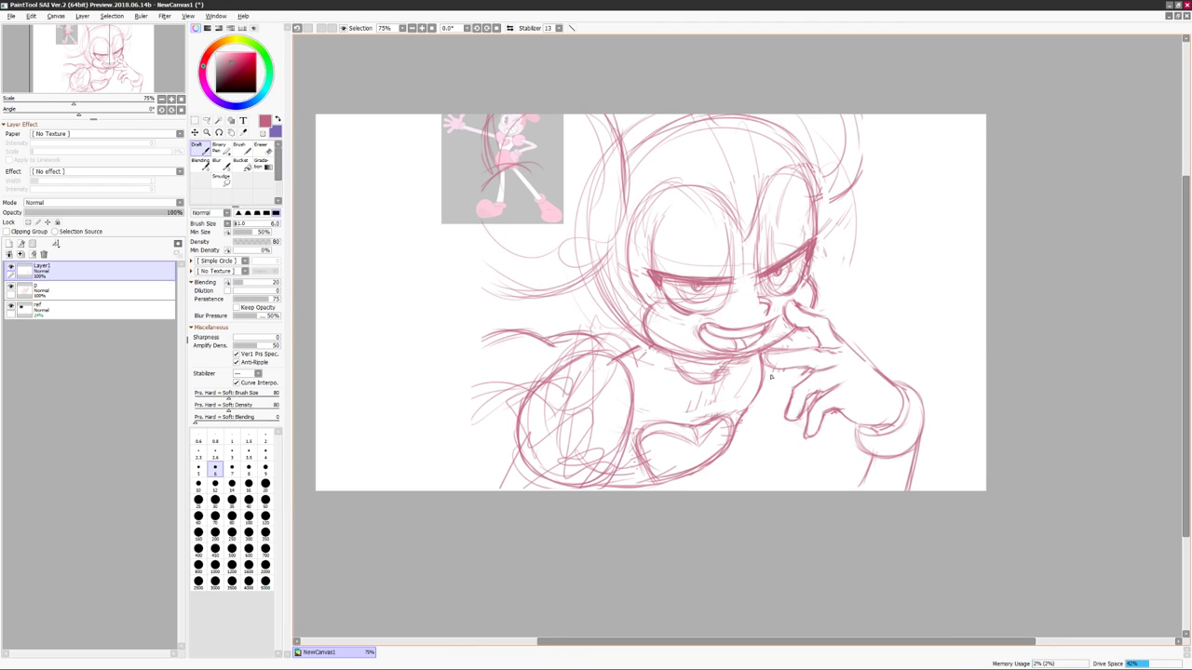
Sketch the second arm and its cuff beneath the raised hand and merge the hand layer into the sketch.
key(l)
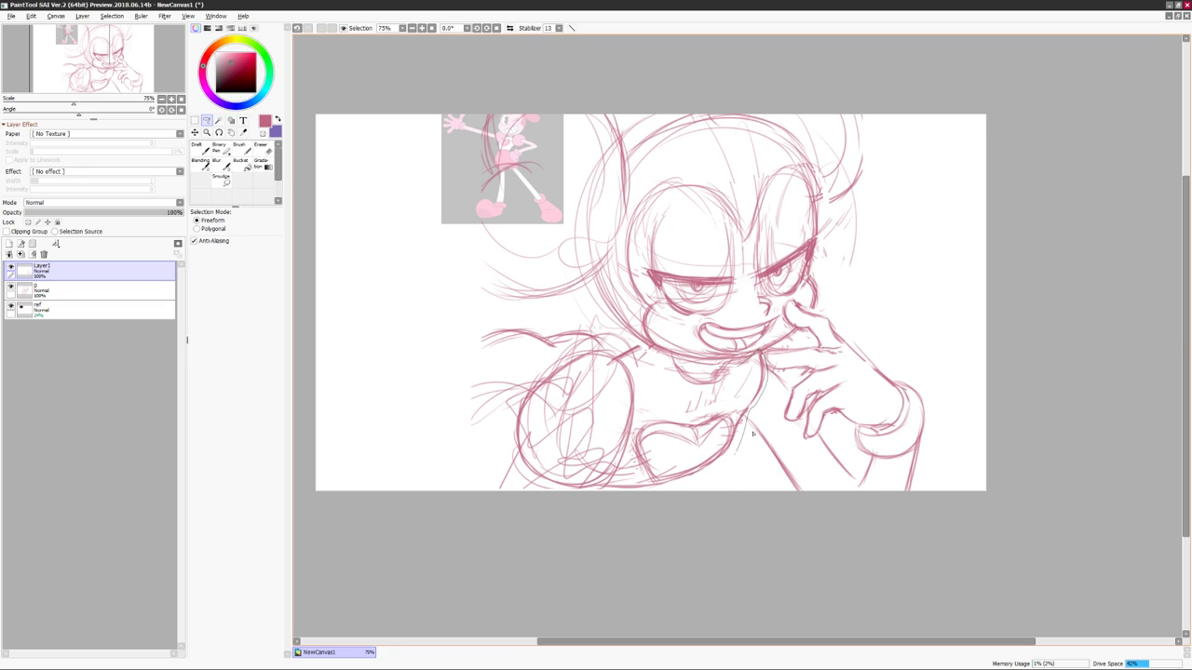
key(h)
key(ctrl+t)
key(Return)
key(h)
key(n)
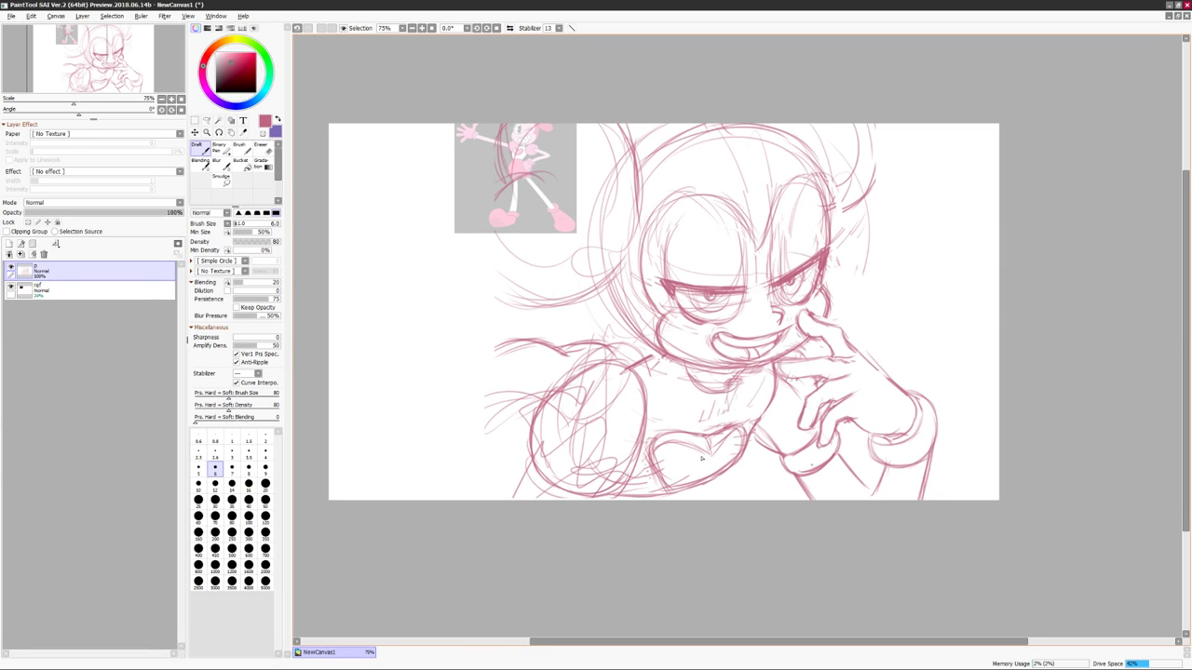
Redraw the rounded foreground form more cleanly and erase the loose construction and back lines beside it.
key(h)
key(h)
key(l)
key(h)
key(n)
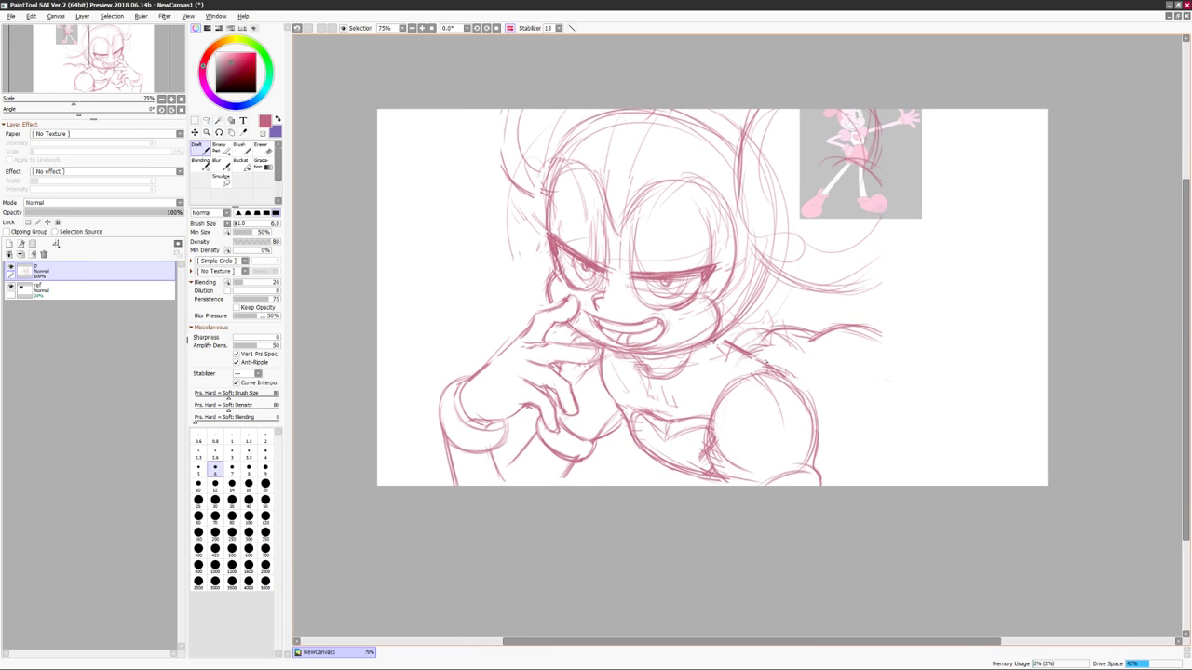
key(h)
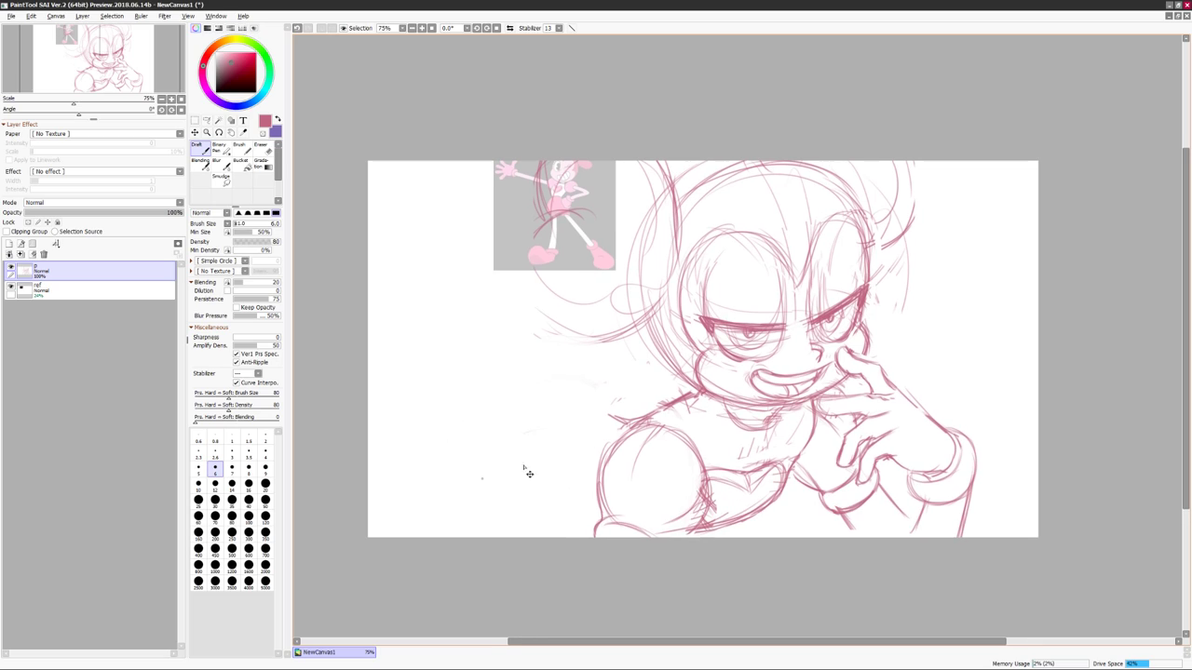
Sketch the back line and the large rounded hip contour of the reclining body behind the torso.
key(h)
drag(866, 368, 1005, 419)
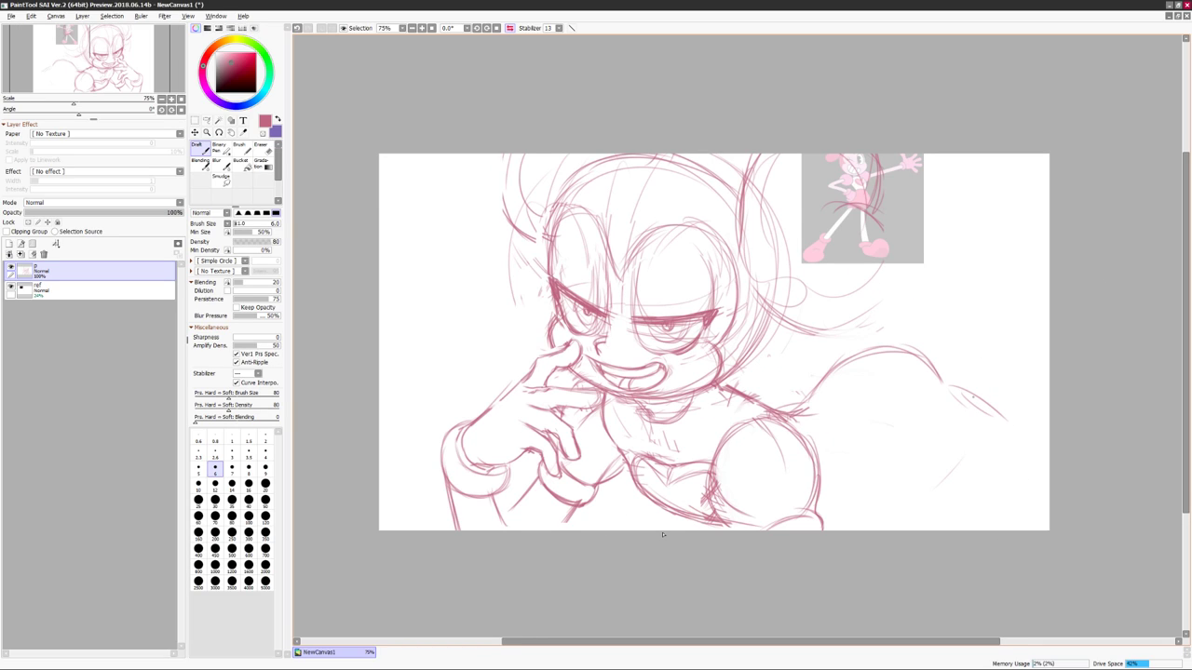
key(h)
scroll(662, 535, down, 1)
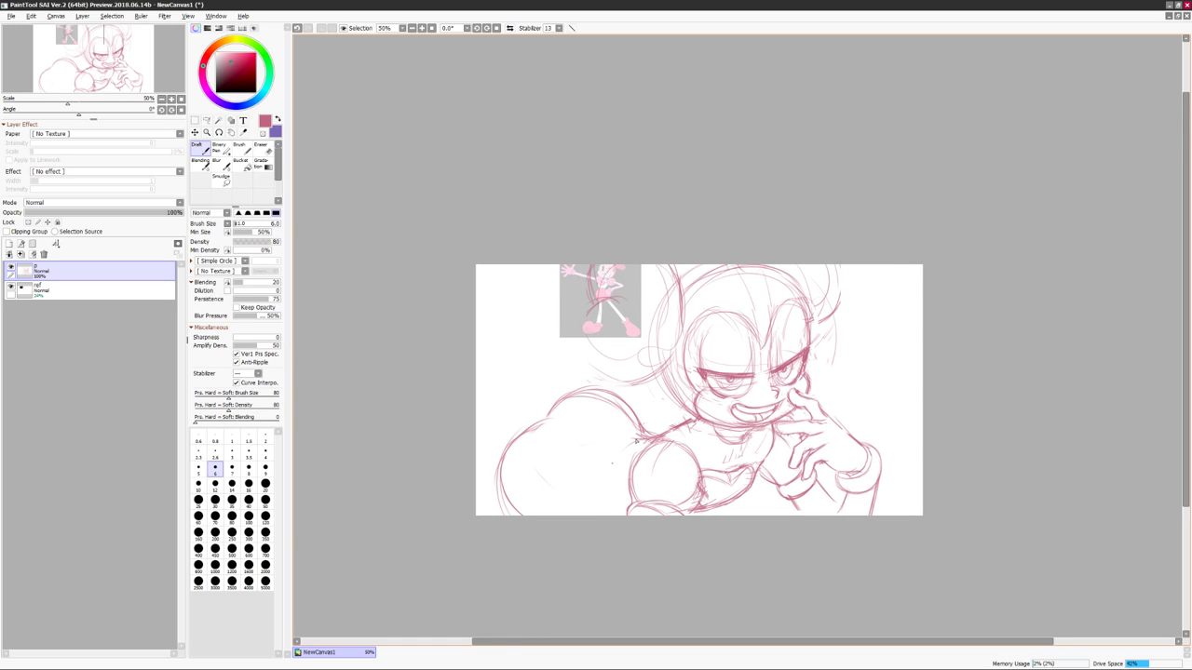
drag(903, 335, 943, 346)
drag(740, 444, 952, 463)
Refine the hip shape with a second rounded contour and close the body along the canvas's lower edge.
key(h)
key(l)
key(ctrl+d)
key(n)
mouse_move(880, 410)
mouse_down()
mouse_move(913, 490)
mouse_move(819, 526)
mouse_up()
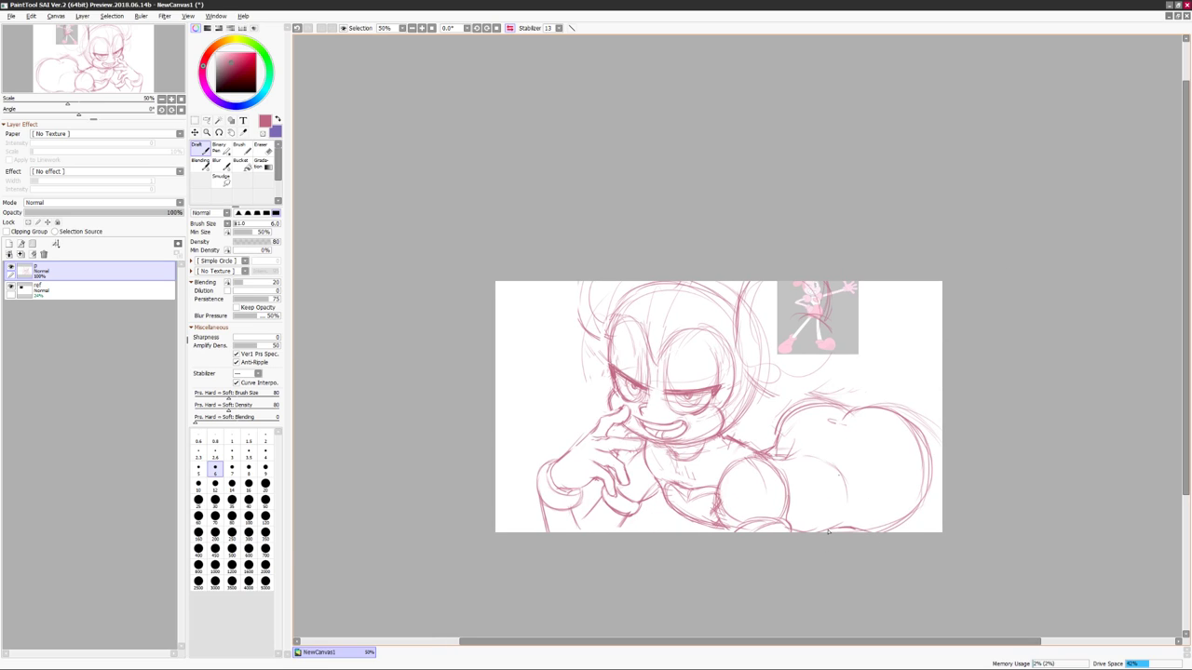
Sketch the thigh curve and the raised lower legs extending from behind the hips to the upper canvas edge.
key(h)
mouse_move(535, 519)
mouse_down()
mouse_move(585, 533)
mouse_move(563, 501)
mouse_up()
mouse_move(578, 455)
mouse_down()
mouse_move(638, 294)
mouse_move(678, 289)
mouse_up()
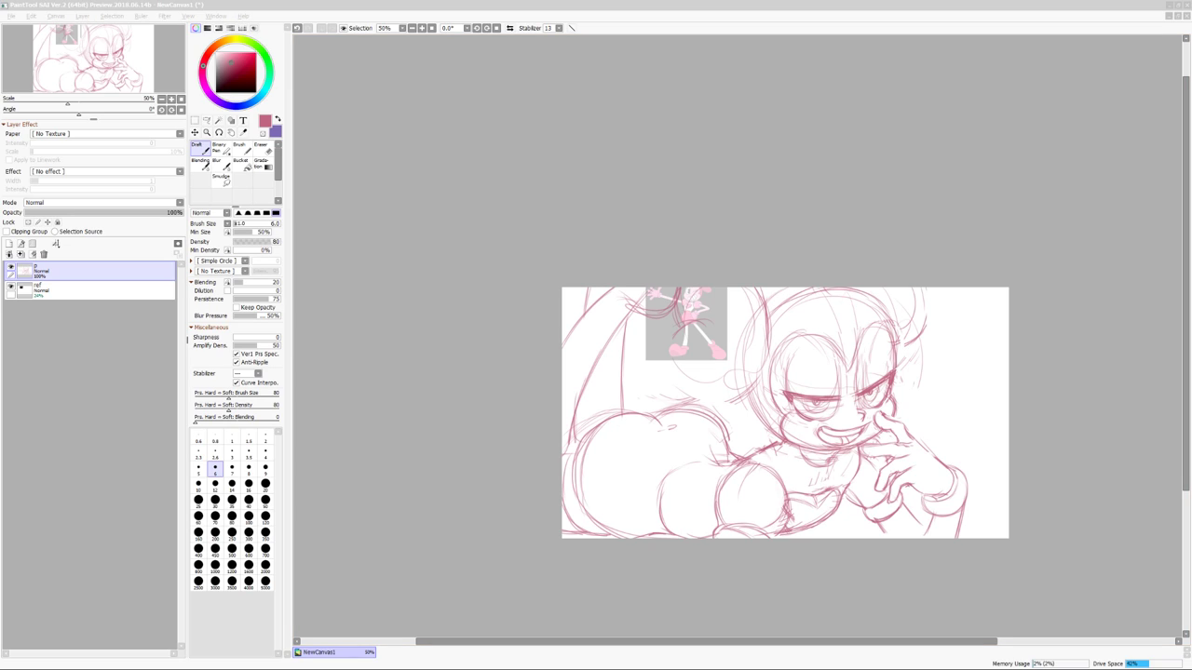
Shift the character sketch away from the canvas edge with a transform and extend the leg lines behind the hips.
key(h)
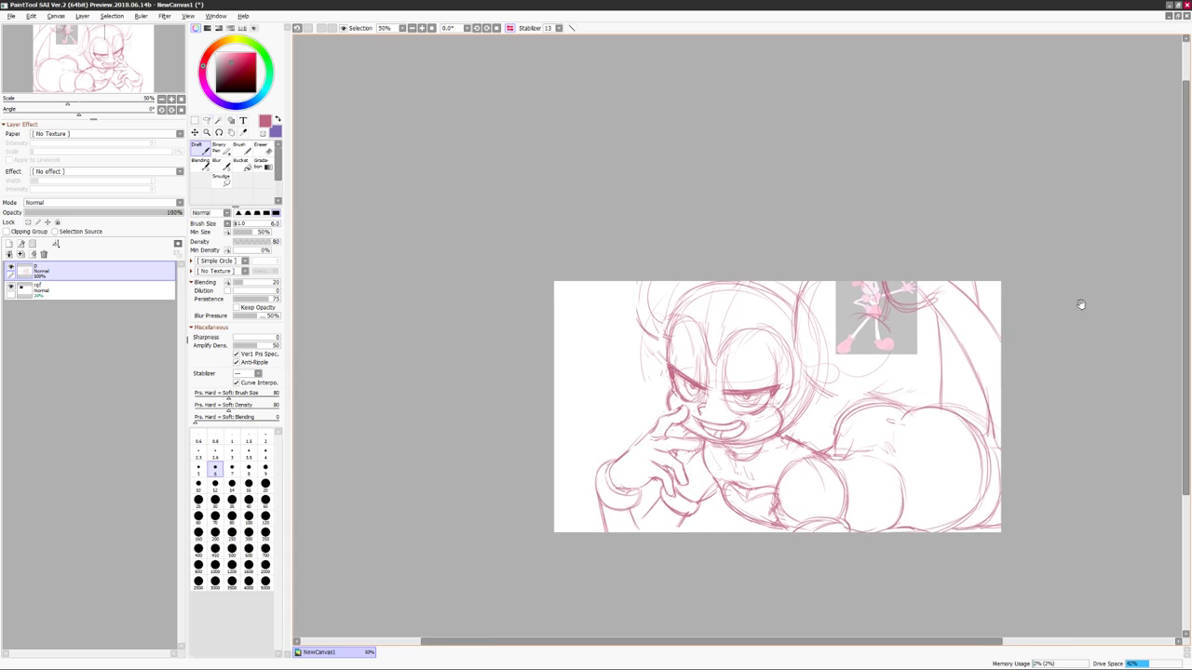
key(l)
scroll(1032, 301, right, 1)
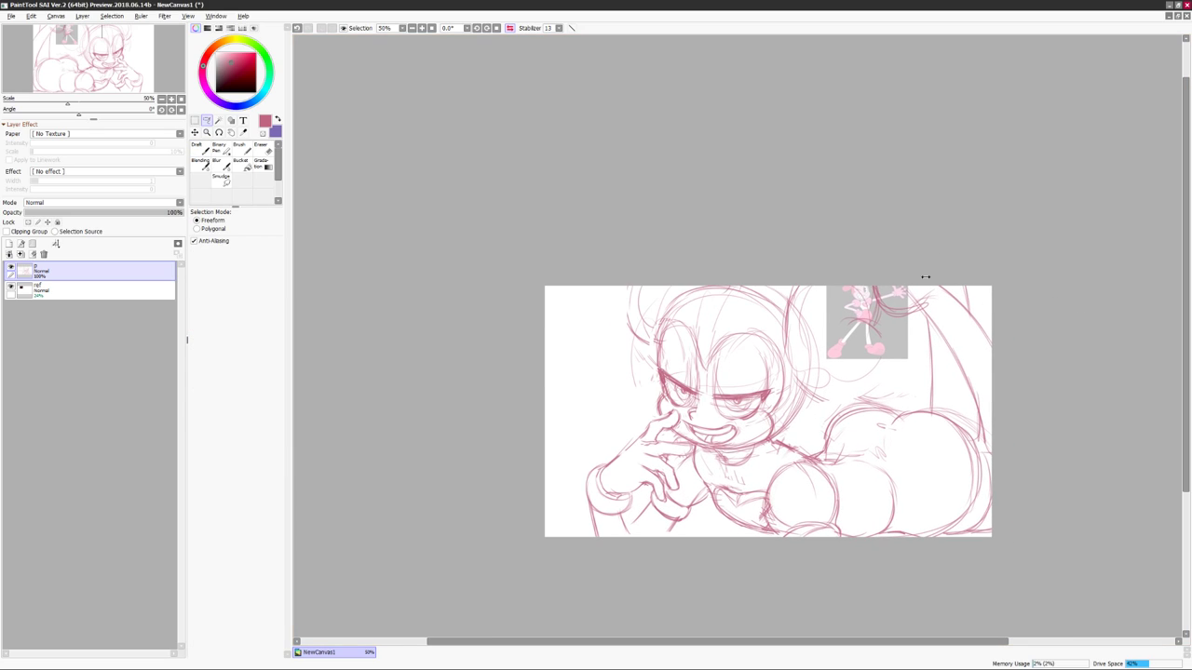
key(ctrl+t)
drag(889, 321, 882, 440)
key(Escape)
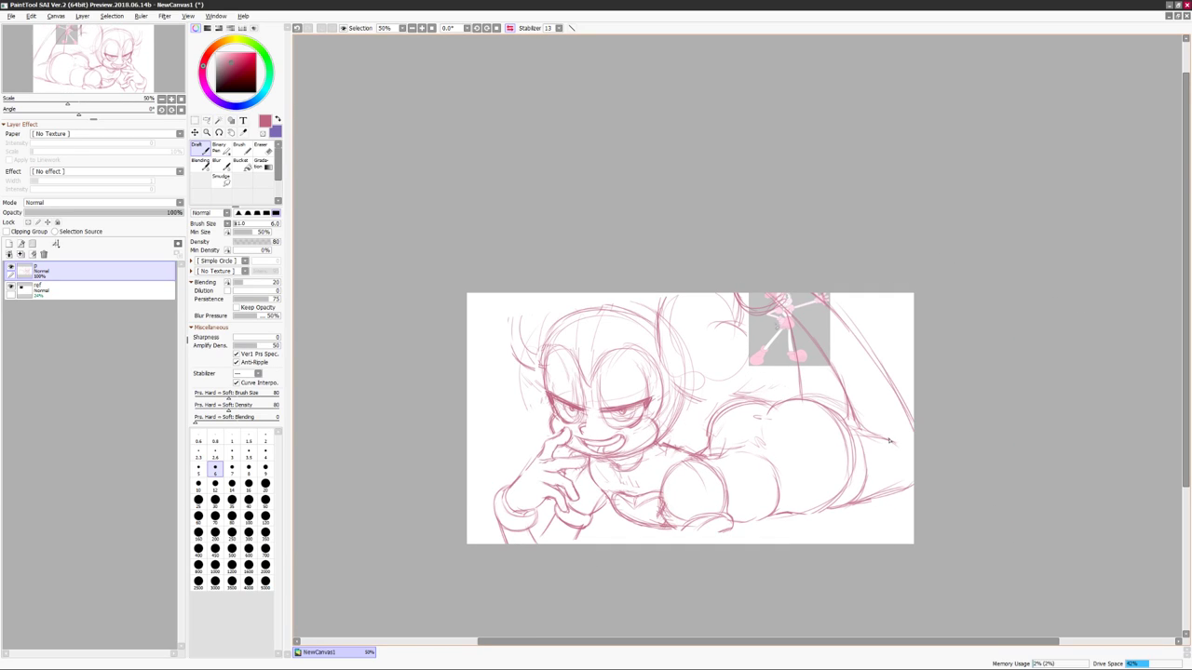
drag(907, 392, 1019, 349)
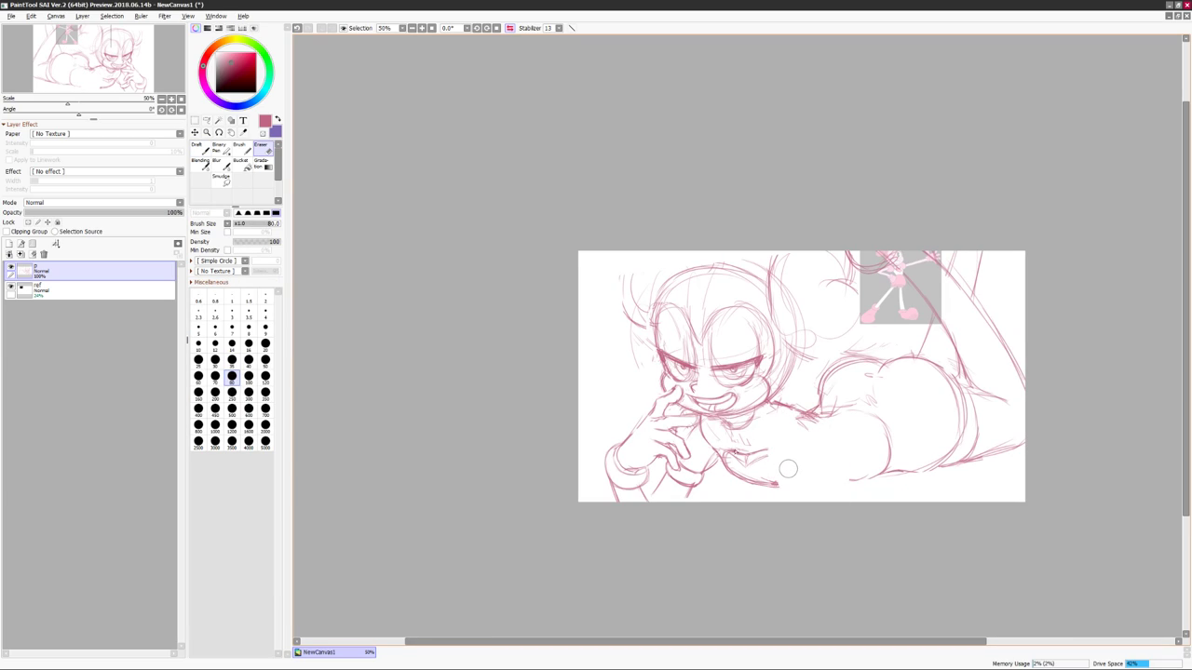
Erase the rounded foreground form and redraw it as the near shoulder and arm with a cuff.
drag(743, 454, 787, 484)
key(h)
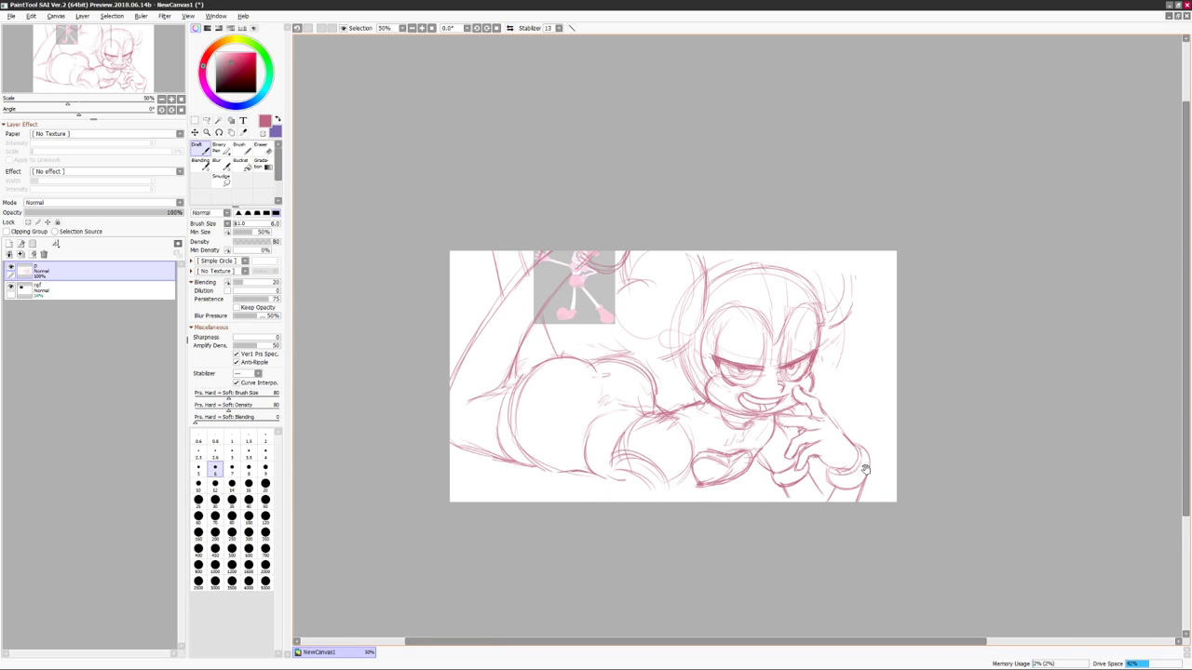
drag(713, 456, 781, 410)
key(ctrl+z)
mouse_move(712, 453)
mouse_down()
mouse_move(762, 474)
mouse_move(782, 400)
mouse_up()
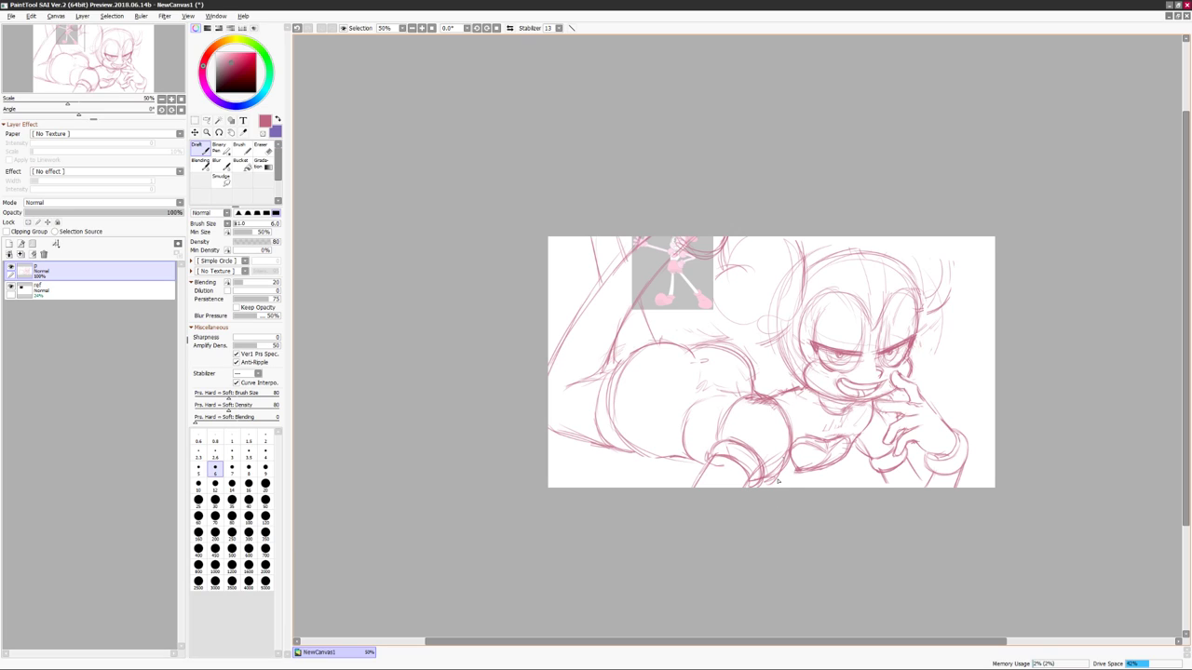
key(ctrl+z)
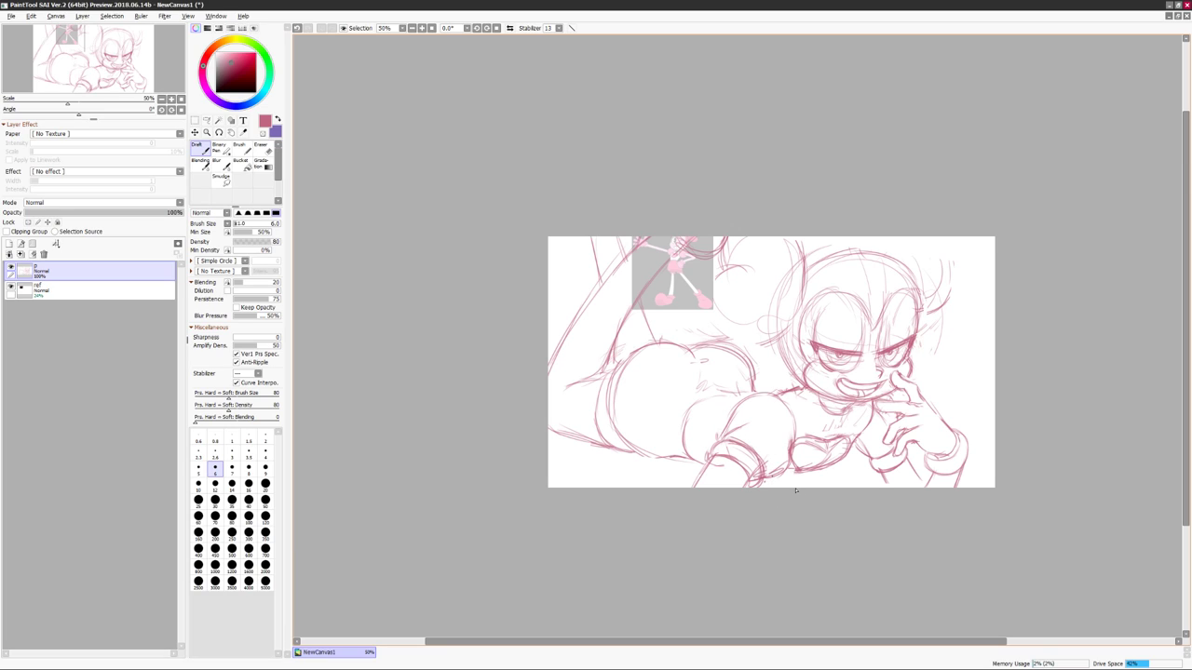
Remove the heart shape from the chest and clean up the torso contour between the two arms.
key(h)
key(h)
drag(560, 365, 678, 352)
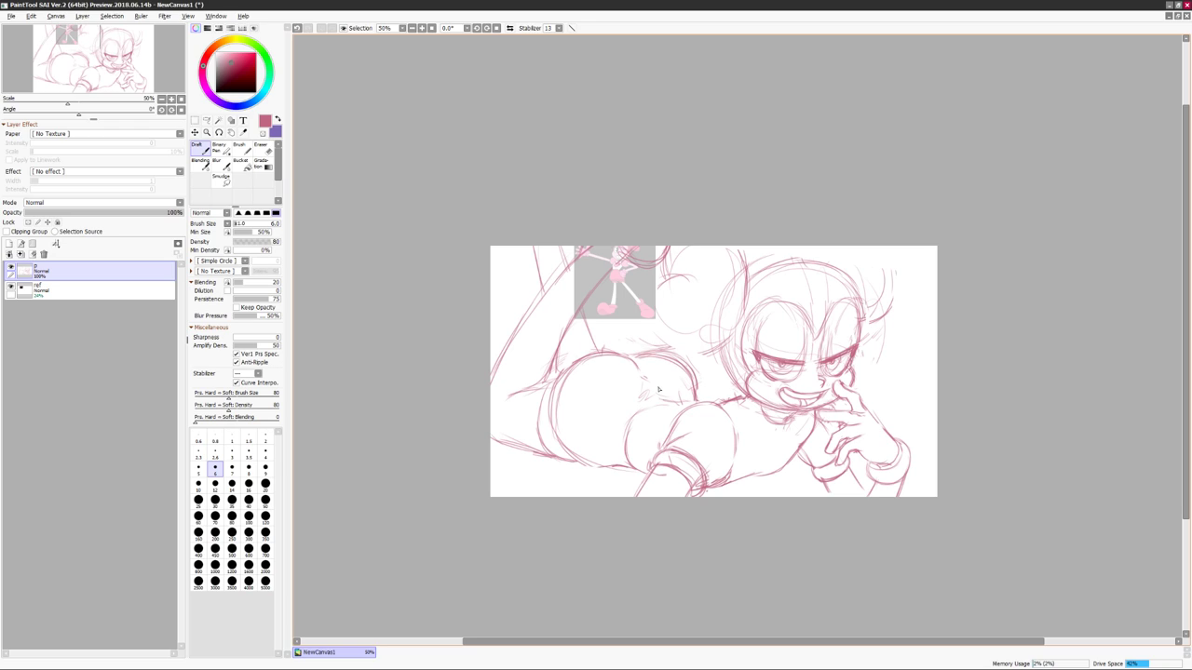
key(h)
Fade the sketch layer, add a new layer above it, and ink the face's outer contour, chin and nose with the Brush.
key(ctrl+shift+n)
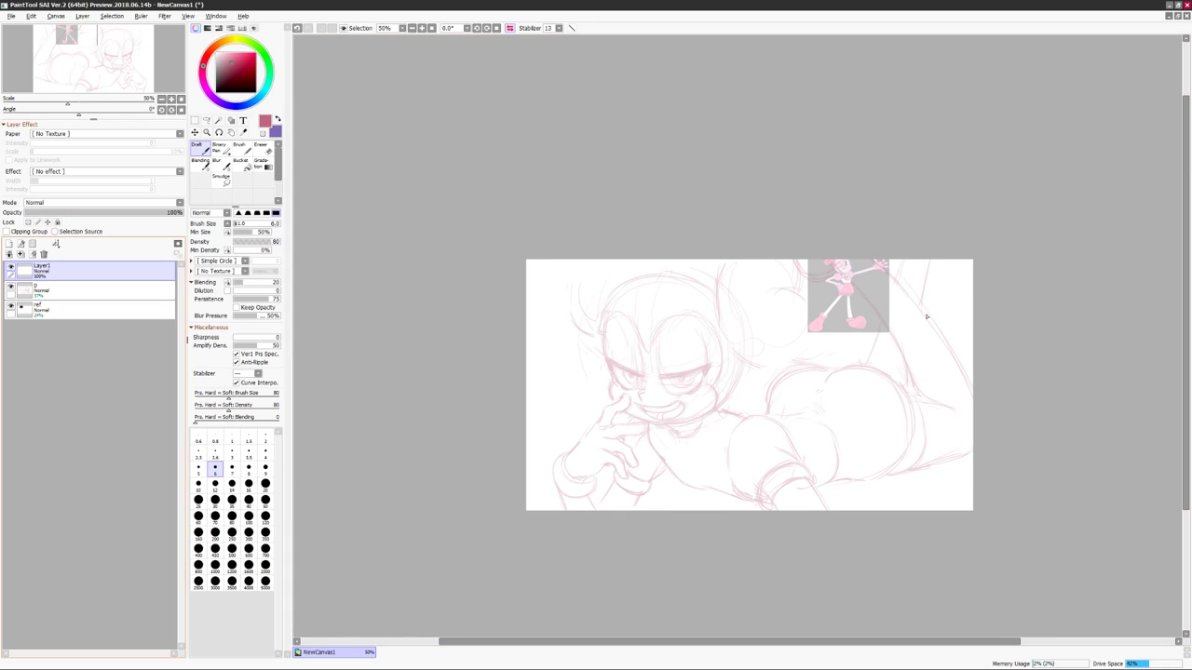
key(b)
drag(664, 291, 652, 378)
key(h)
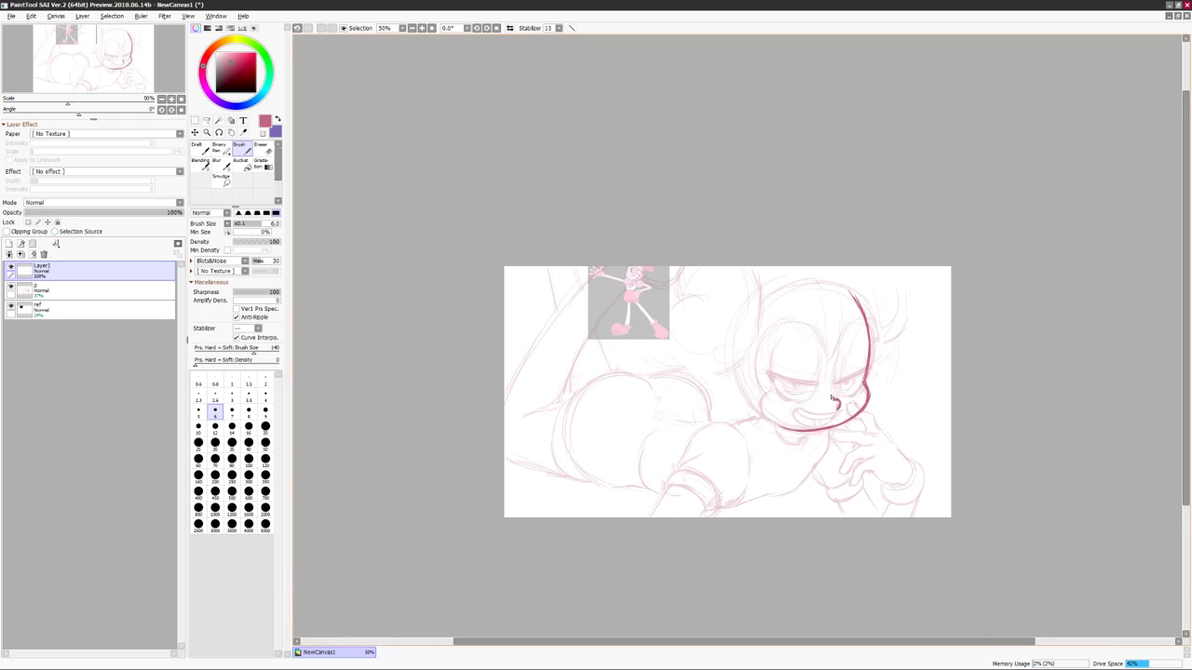
Ink the smirking open mouth with its teeth and adjust the inked lines with a transform.
drag(830, 409, 759, 436)
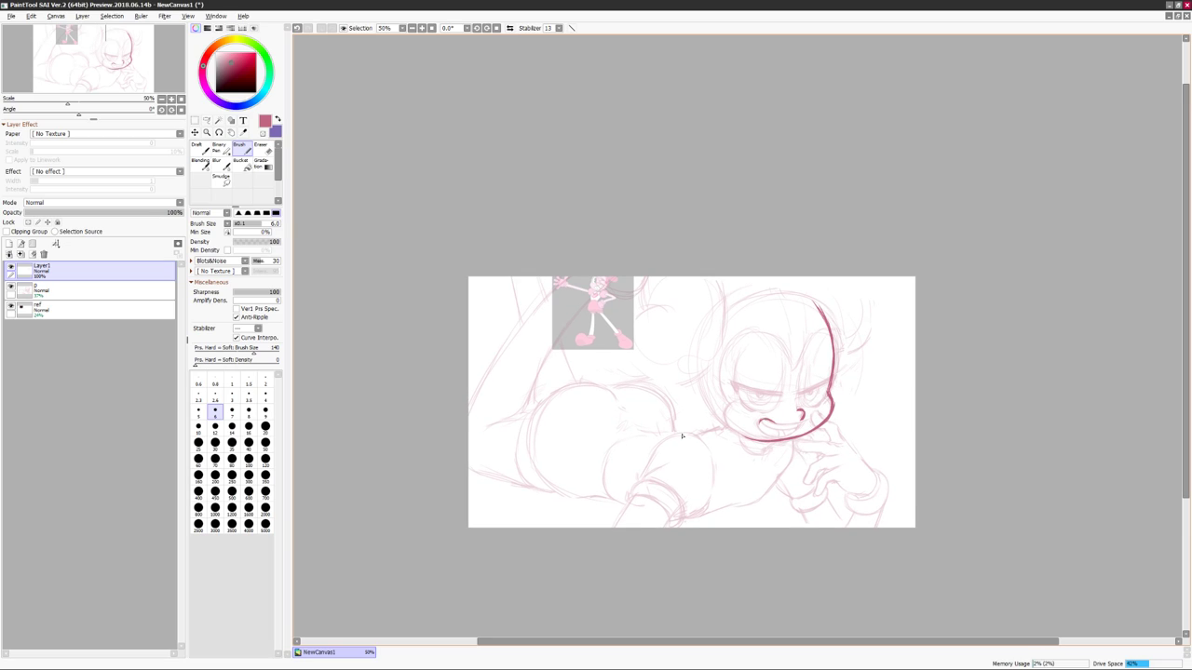
key(h)
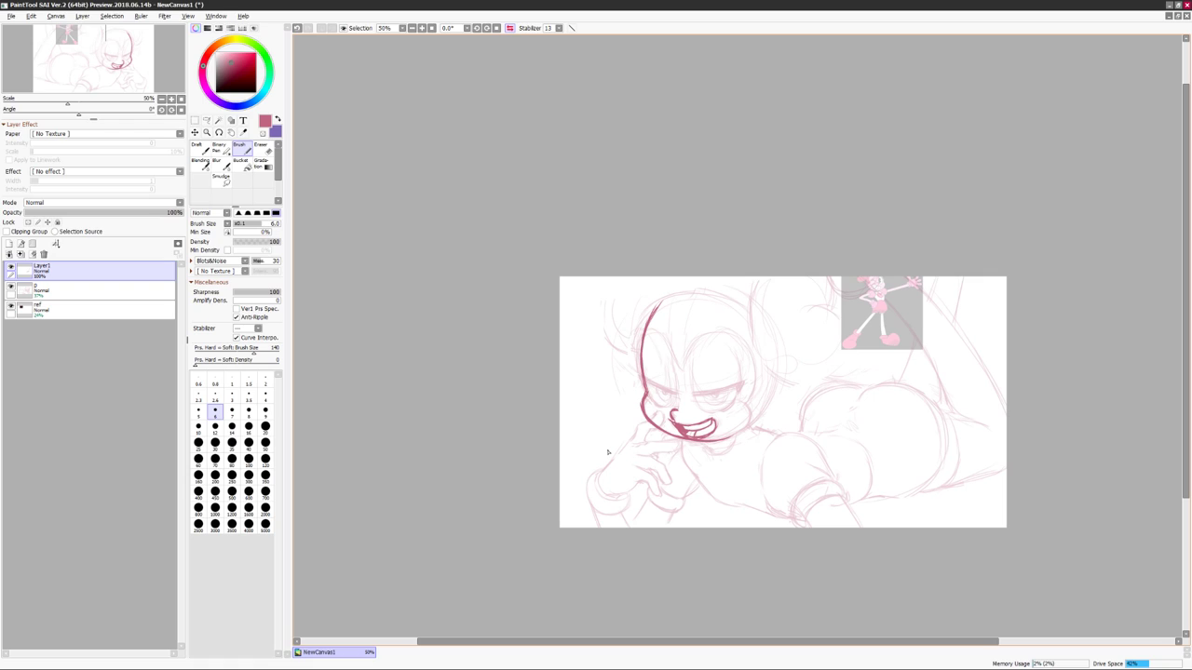
key(ctrl+t)
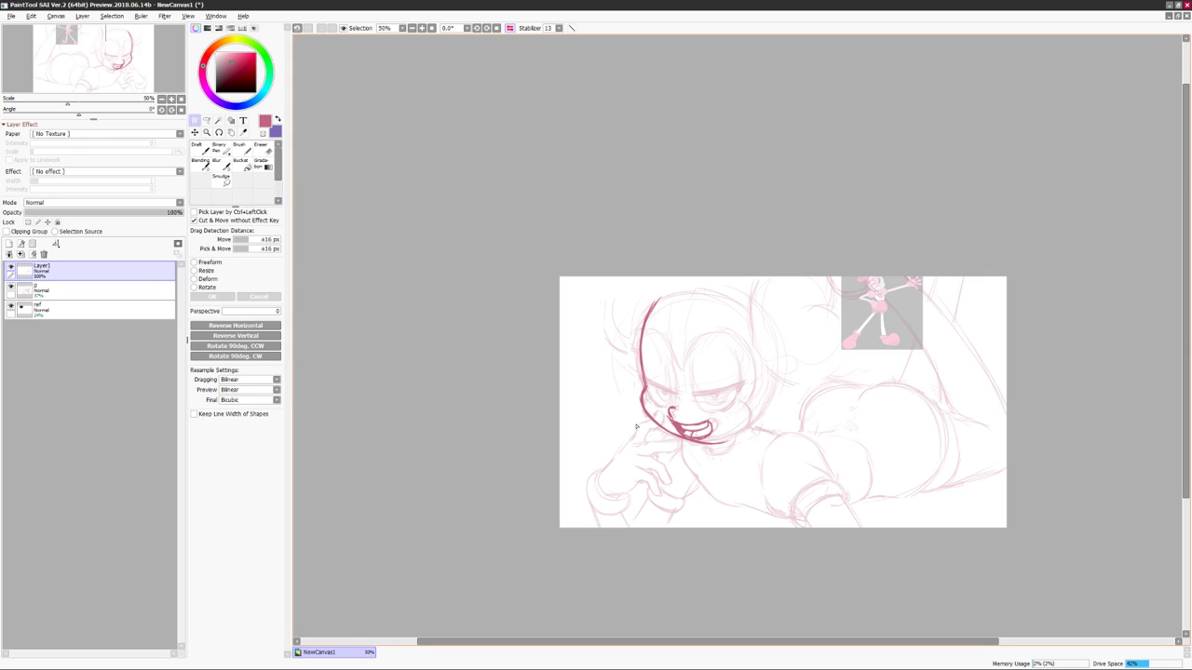
key(b)
Ink both half-lidded eyes with heavy upper lids and ringed pupils, and adjust them with a transform.
mouse_move(677, 436)
mouse_down()
mouse_move(569, 427)
mouse_move(652, 426)
mouse_up()
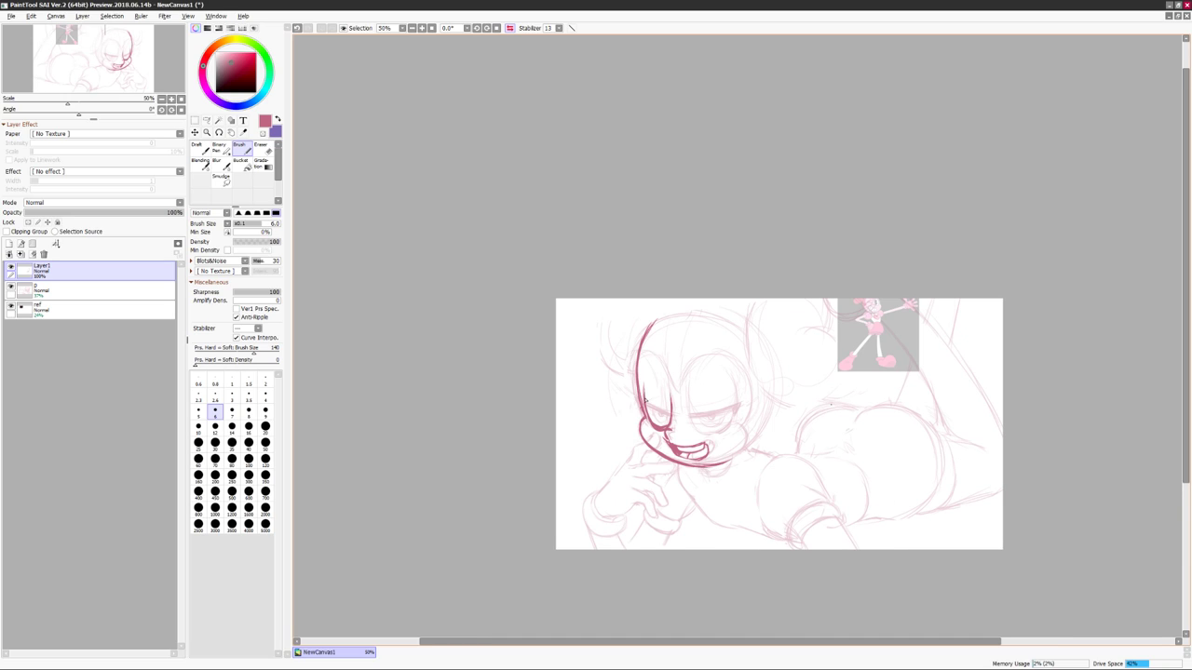
key(h)
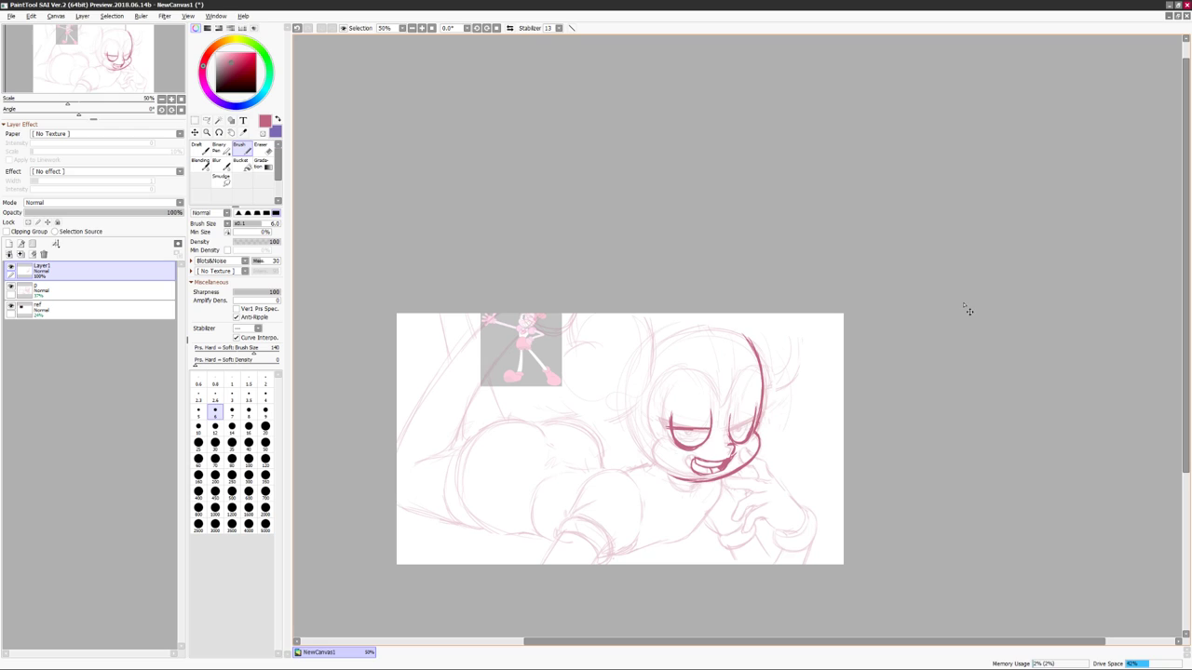
key(h)
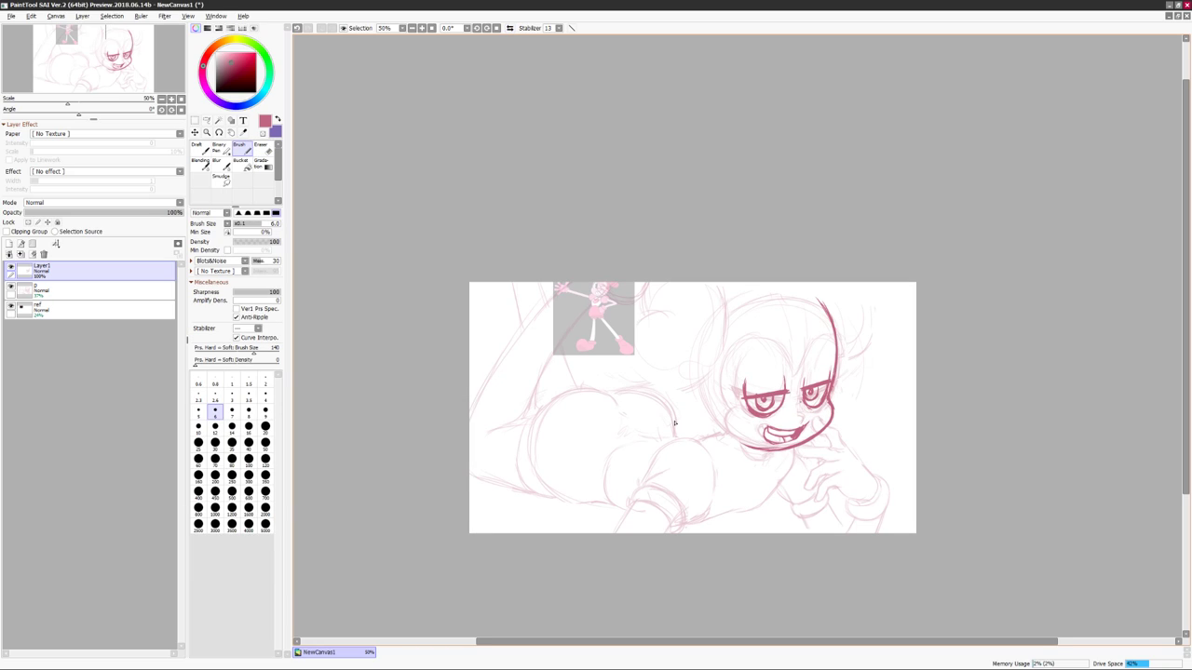
key(ctrl+t)
key(Return)
key(h)
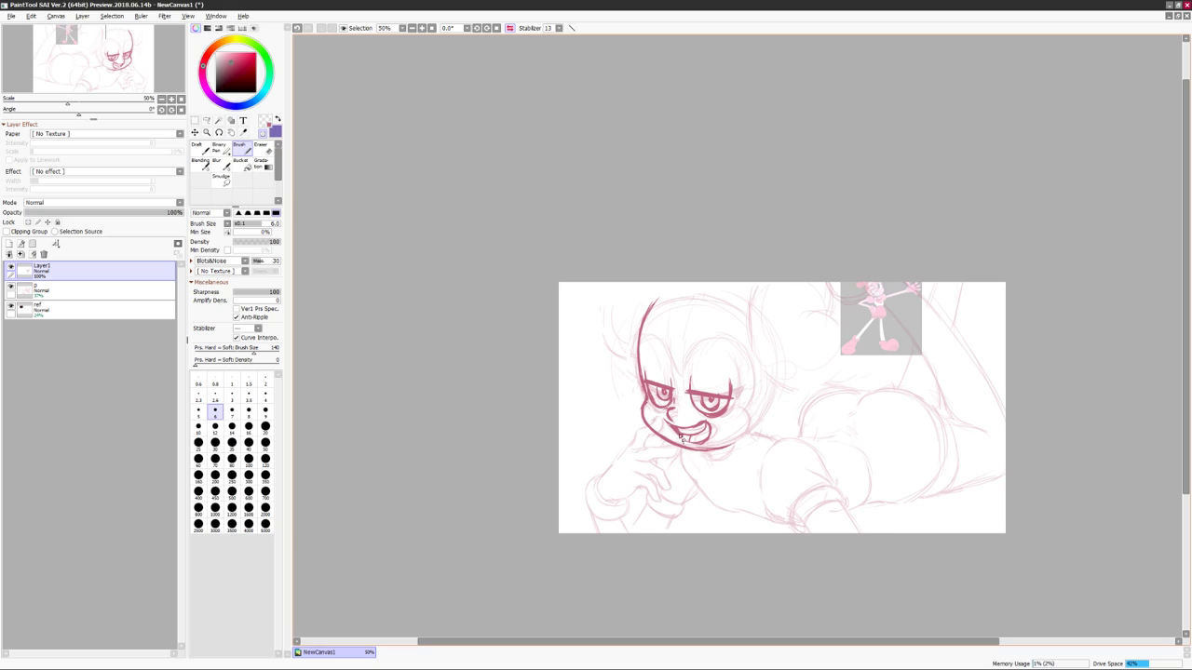
Clean up the inked eyelids and add pointed eyelashes to the outer corners of both eyes.
key(h)
key(h)
scroll(624, 357, right, 1)
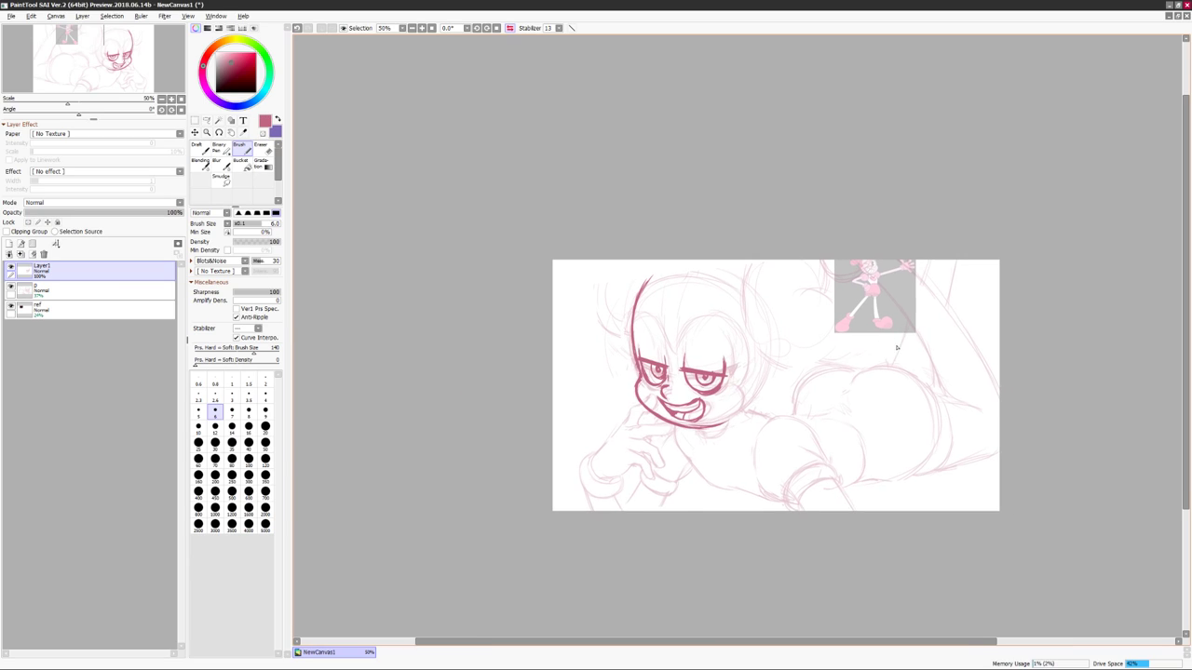
drag(735, 380, 724, 391)
drag(636, 346, 623, 363)
scroll(986, 293, right, 2)
scroll(987, 293, up, 1)
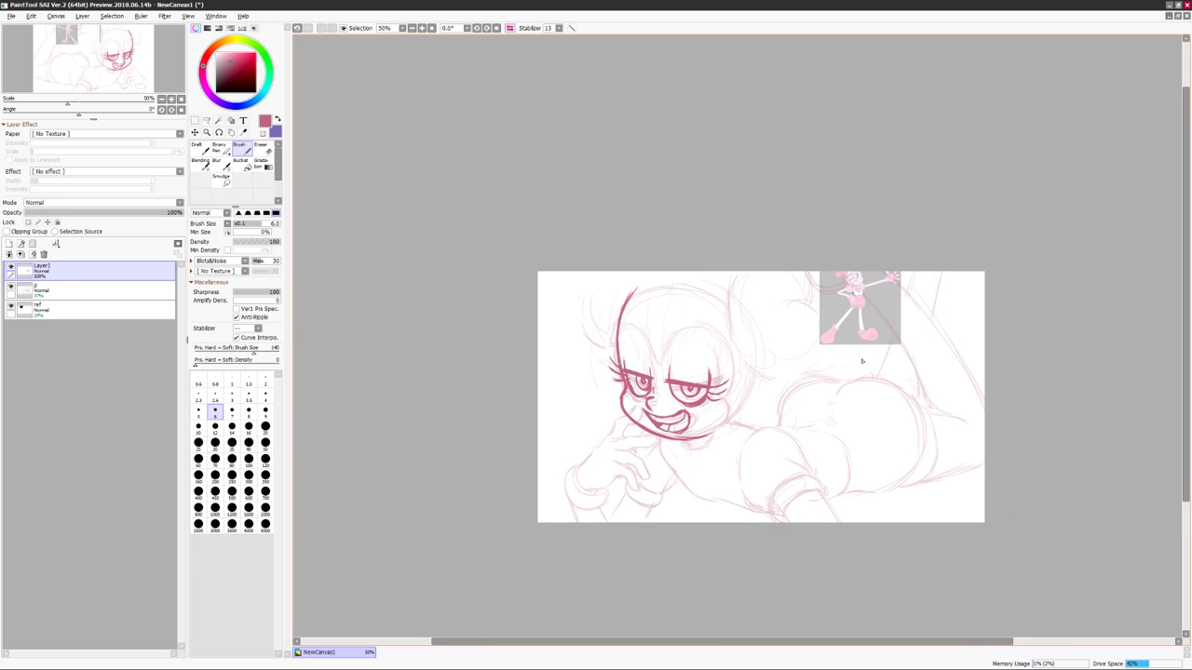
Ink the near cheek and the tall rounded arch above the near eye, erasing stray parts of the line.
key(h)
drag(780, 322, 743, 416)
scroll(812, 361, right, 2)
scroll(812, 361, up, 2)
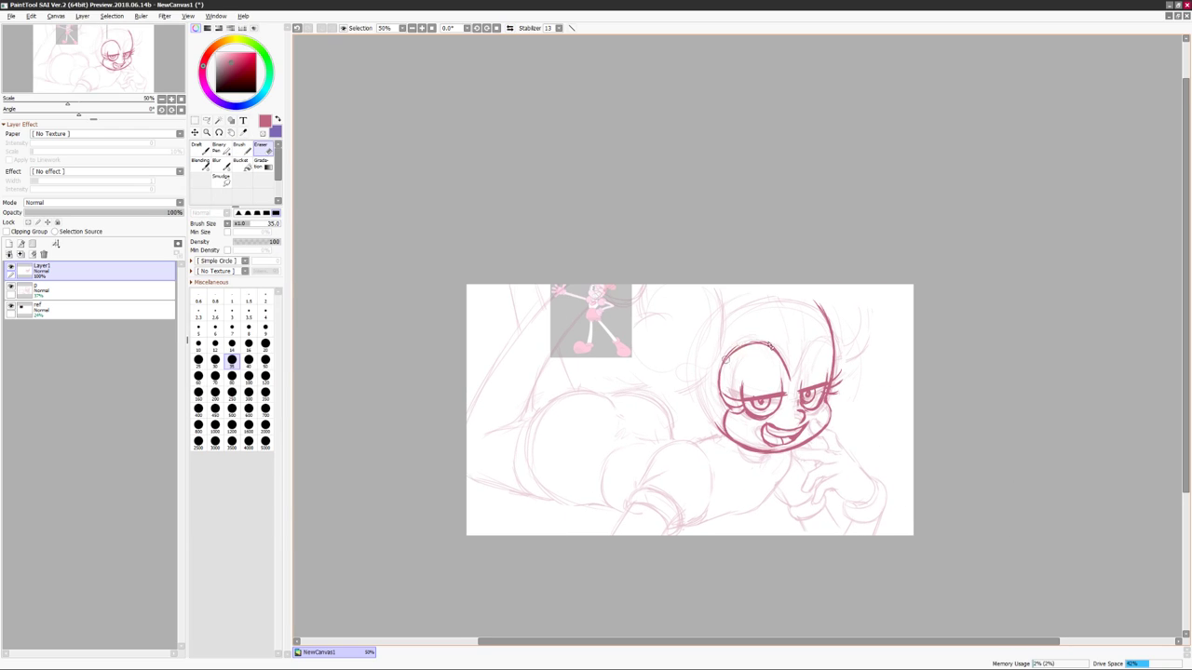
drag(764, 346, 721, 406)
scroll(828, 350, right, 2)
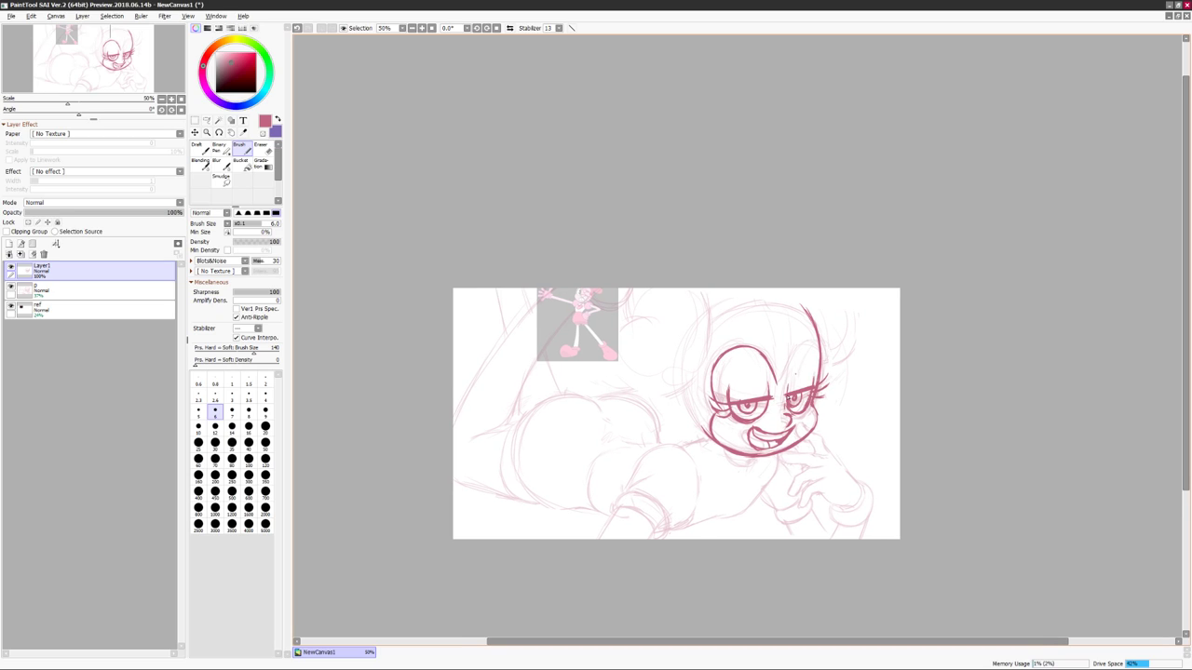
Adjust the selected arch above the near eye with a transform and ink the matching arch above the far eye.
key(ctrl+t)
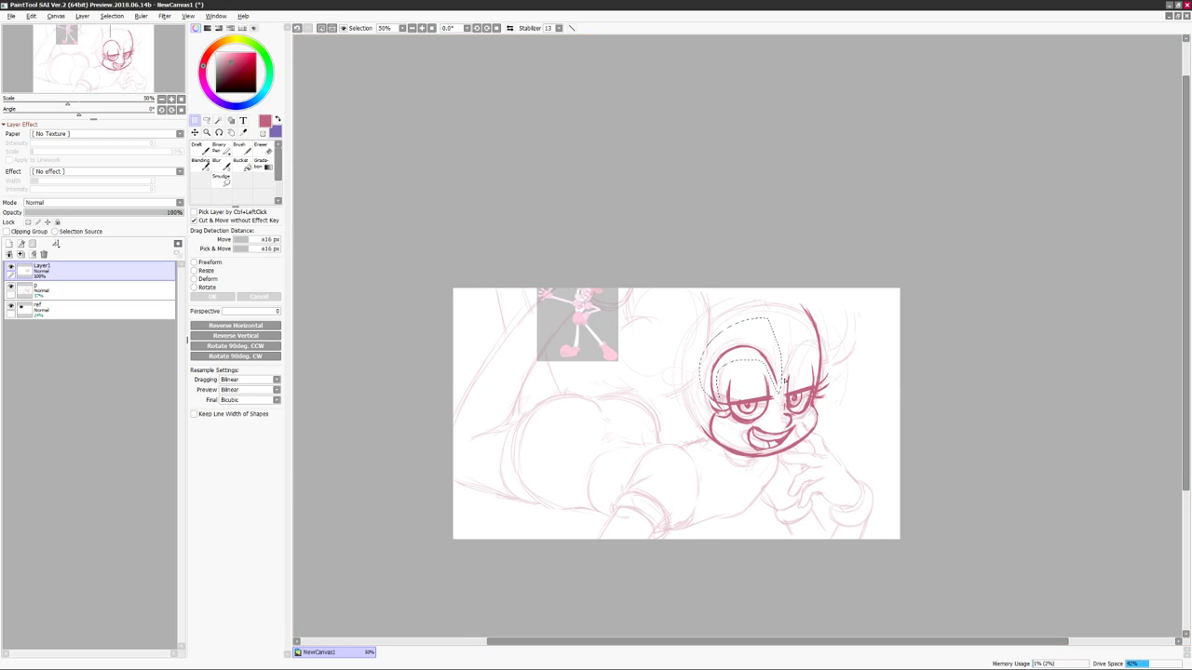
key(Return)
key(h)
key(h)
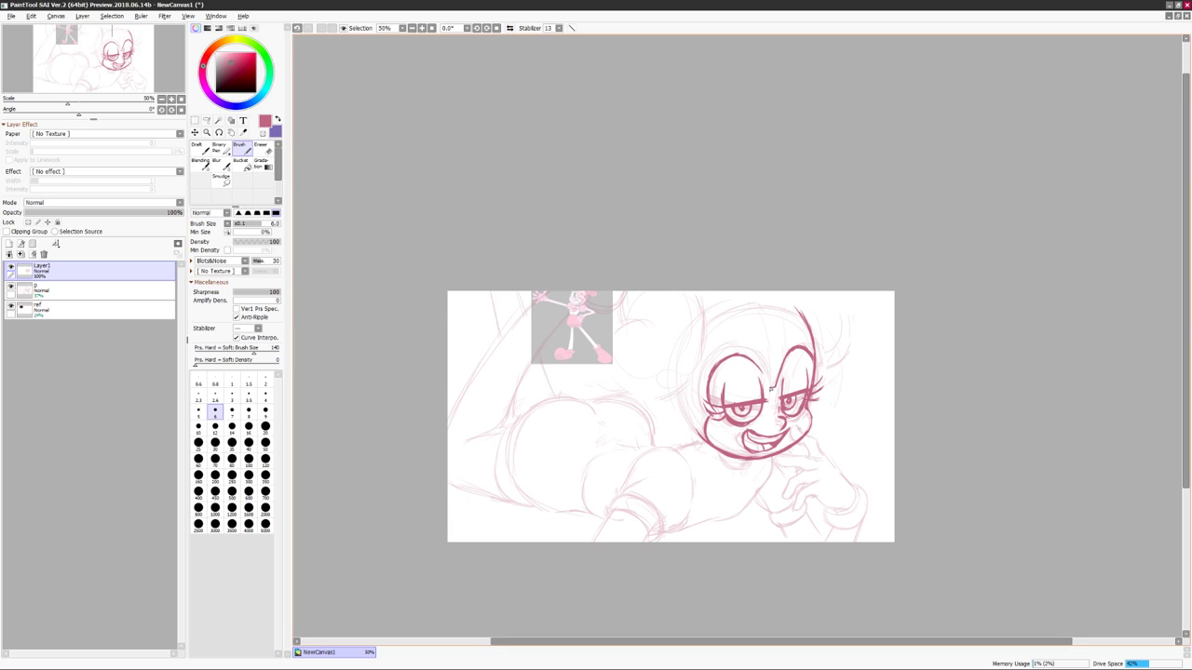
Ink the rounded head outline around the face and the smaller hair puff on the far side.
key(h)
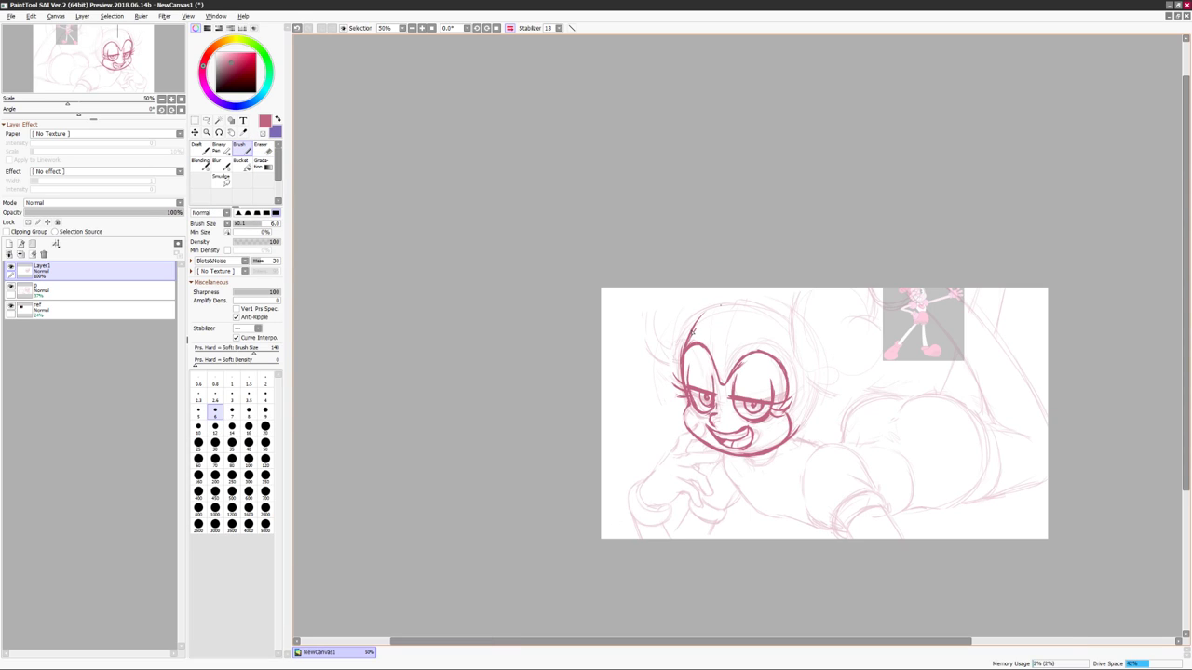
key(h)
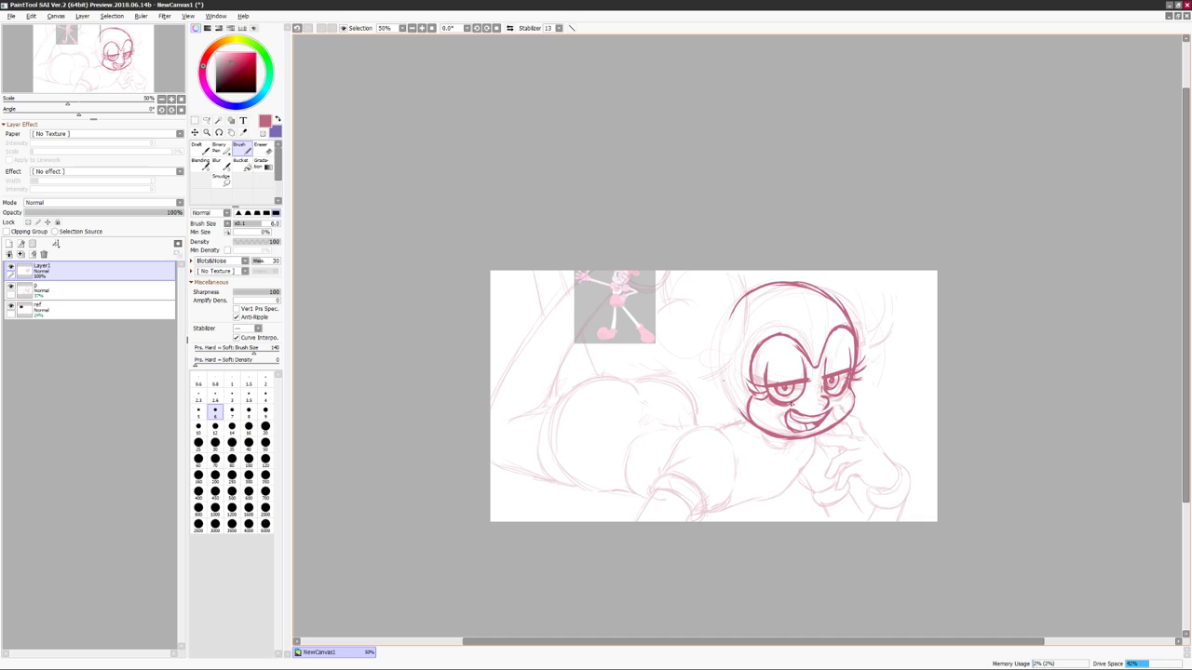
mouse_move(796, 279)
mouse_down()
mouse_move(805, 239)
mouse_move(785, 272)
mouse_move(867, 335)
mouse_up()
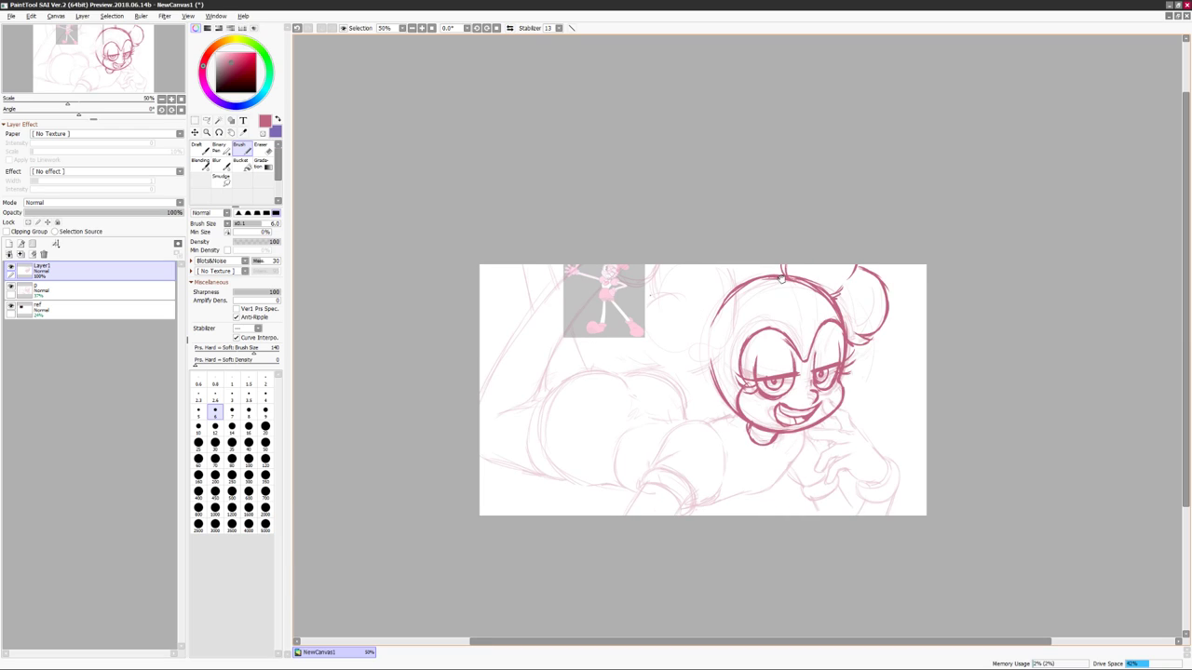
Ink the large lobed hair puff on the near side of the head and erase its stray lines.
drag(733, 276, 792, 282)
key(h)
drag(736, 391, 744, 280)
key(h)
key(e)
drag(739, 374, 717, 377)
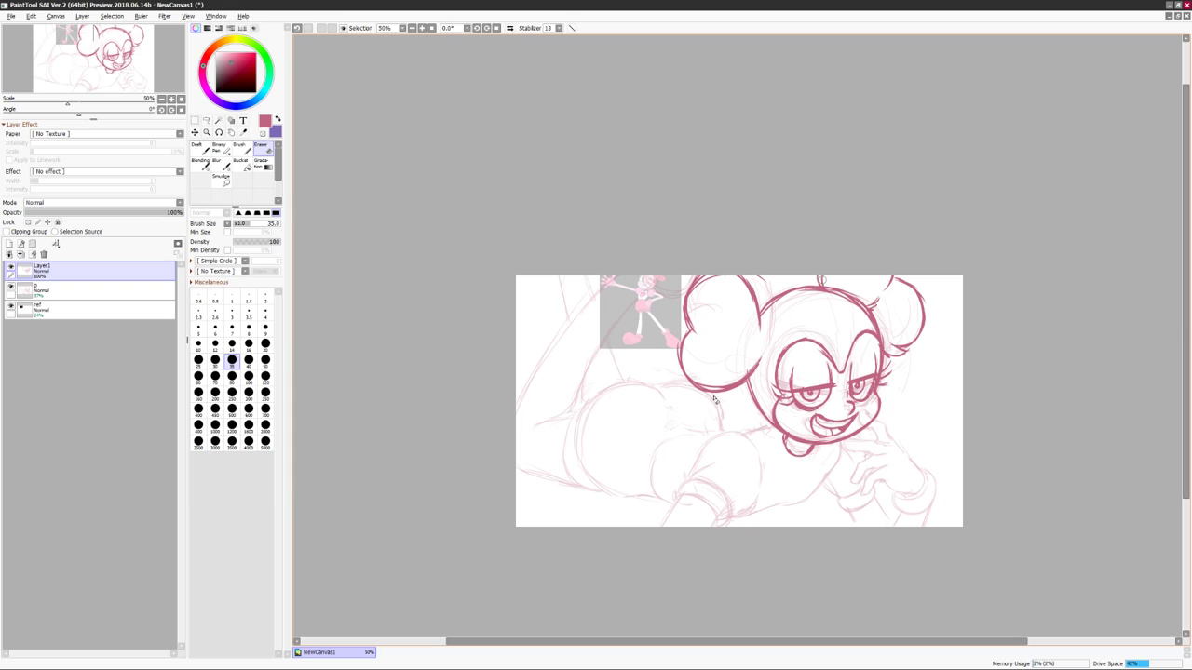
Add a pointed curl to the bottom of the near hair puff and clean up the line around it.
key(b)
drag(894, 362, 884, 397)
mouse_move(753, 373)
mouse_down()
mouse_move(757, 350)
mouse_move(672, 368)
mouse_up()
drag(733, 358, 751, 391)
drag(773, 349, 729, 298)
key(e)
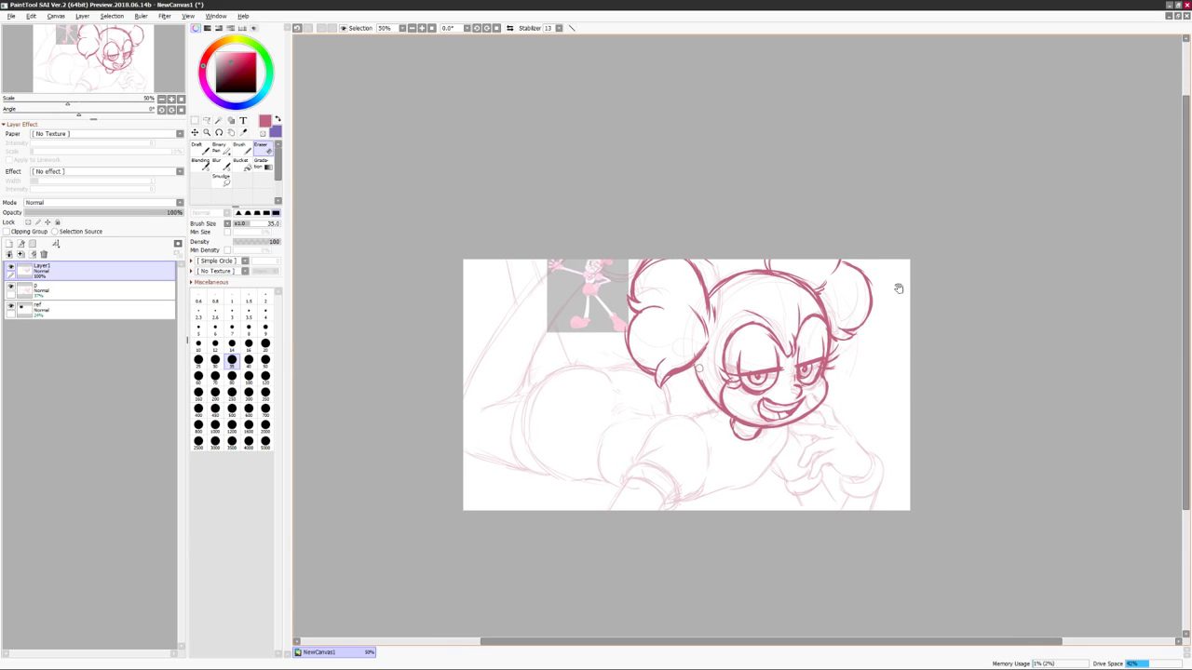
Ink the chest contour below the chin and the shoulder line behind the neck.
key(b)
key(h)
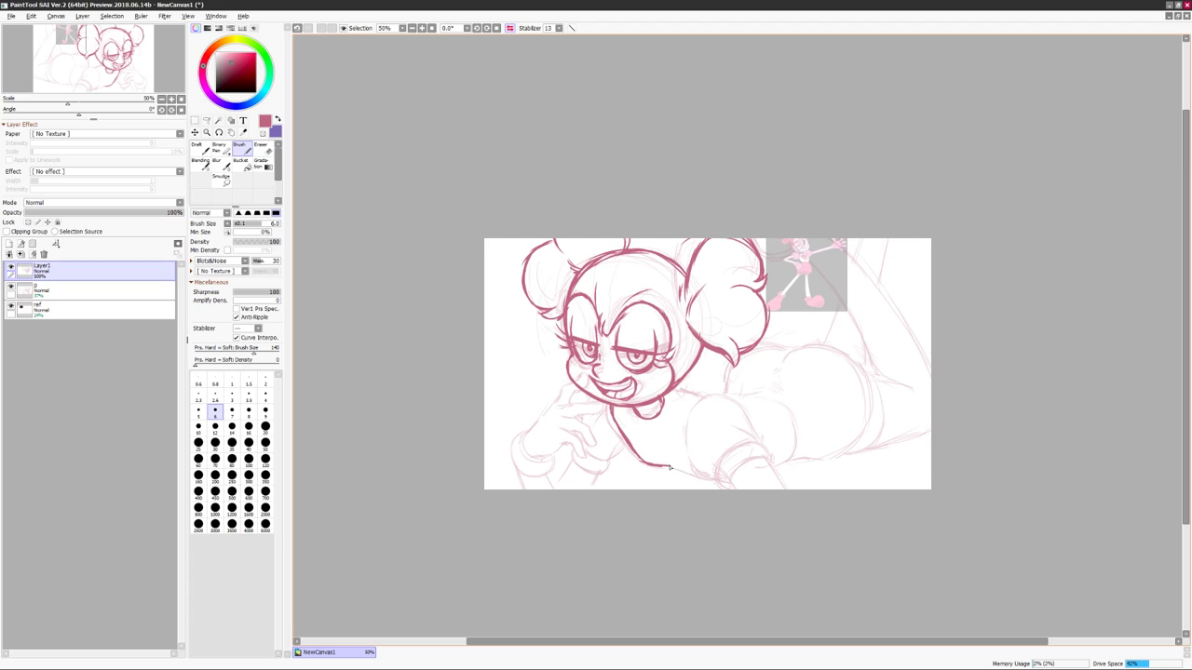
drag(669, 465, 715, 476)
drag(676, 387, 716, 407)
key(h)
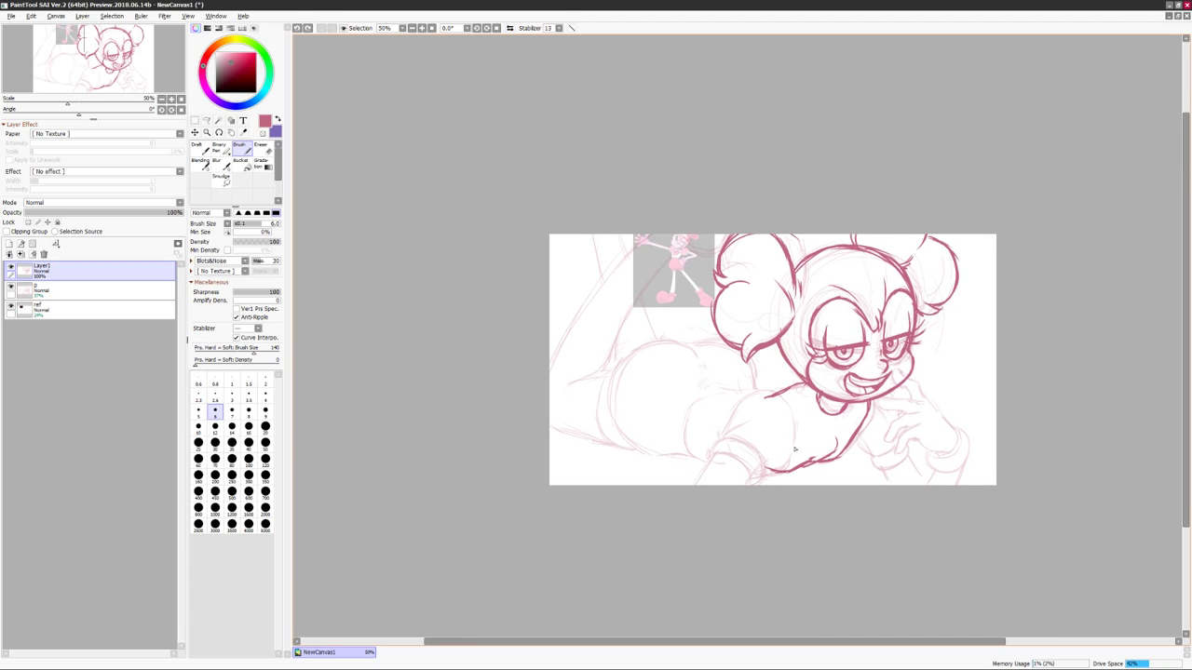
Ink the small folded shape low on the chest and extend the shoulder line toward the back.
key(h)
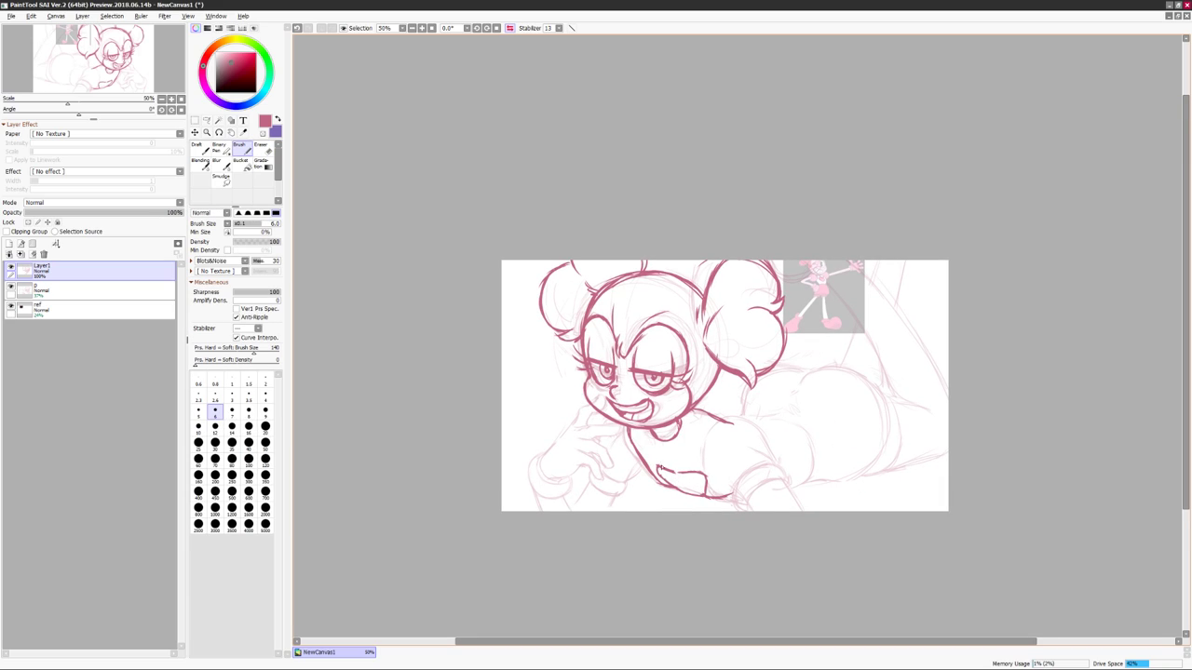
drag(658, 466, 680, 482)
drag(646, 437, 661, 447)
drag(676, 493, 692, 478)
mouse_move(674, 440)
mouse_down()
mouse_move(691, 449)
mouse_move(764, 418)
mouse_up()
drag(716, 425, 765, 419)
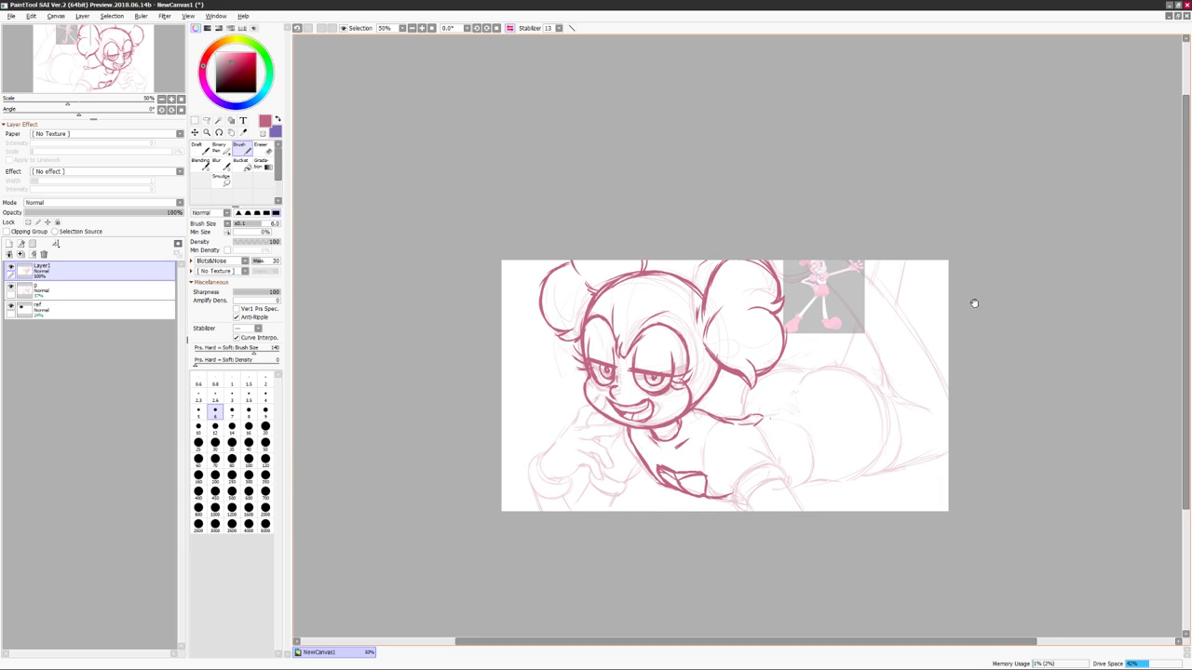
Ink the line of the back from below the near hair puff toward the hips.
key(h)
key(h)
drag(797, 327, 849, 314)
drag(776, 372, 790, 333)
mouse_move(893, 307)
mouse_down()
mouse_move(834, 307)
mouse_move(830, 318)
mouse_up()
key(h)
Ink the rounded hip contours, the underside of the torso and the curve at the top of the thigh.
drag(1019, 287, 1102, 277)
mouse_move(698, 333)
mouse_down()
mouse_move(703, 399)
mouse_move(787, 425)
mouse_up()
drag(783, 339, 770, 356)
mouse_move(796, 341)
mouse_down()
mouse_move(782, 358)
mouse_move(855, 375)
mouse_up()
drag(732, 347, 709, 408)
drag(718, 406, 750, 416)
key(e)
key(b)
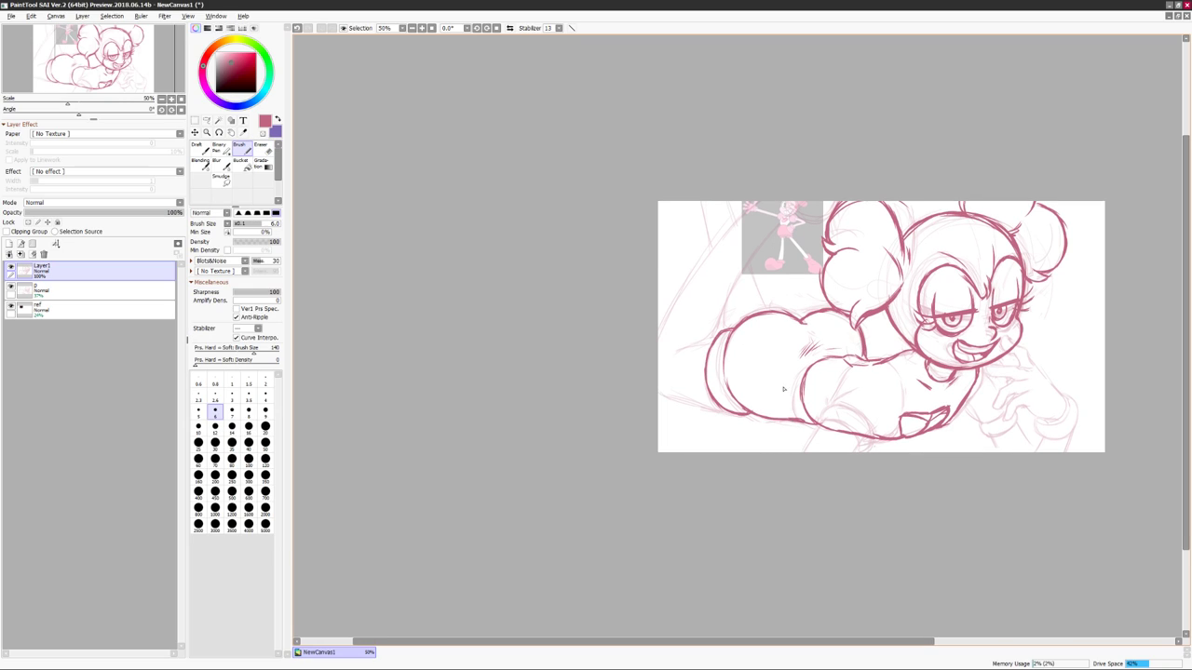
Refine the torso with short fold strokes at the waist and beside the rounded shoulder.
key(h)
key(h)
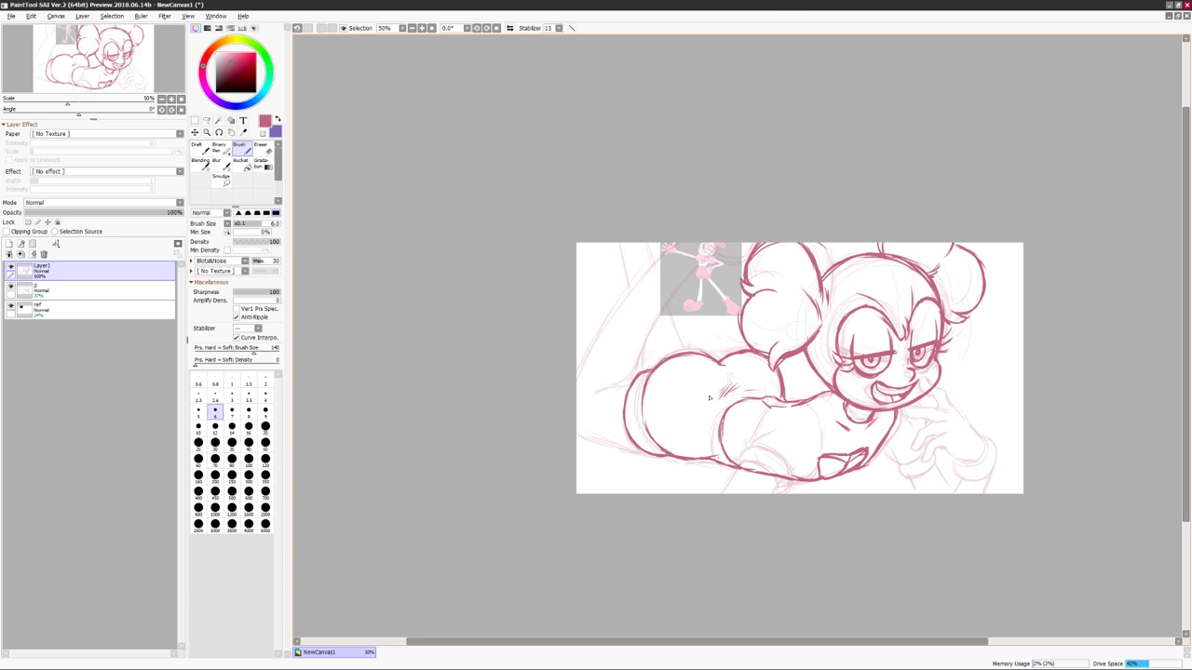
key(h)
drag(770, 408, 753, 436)
drag(719, 391, 704, 394)
key(h)
mouse_move(961, 250)
mouse_down()
mouse_move(909, 237)
mouse_move(919, 252)
mouse_up()
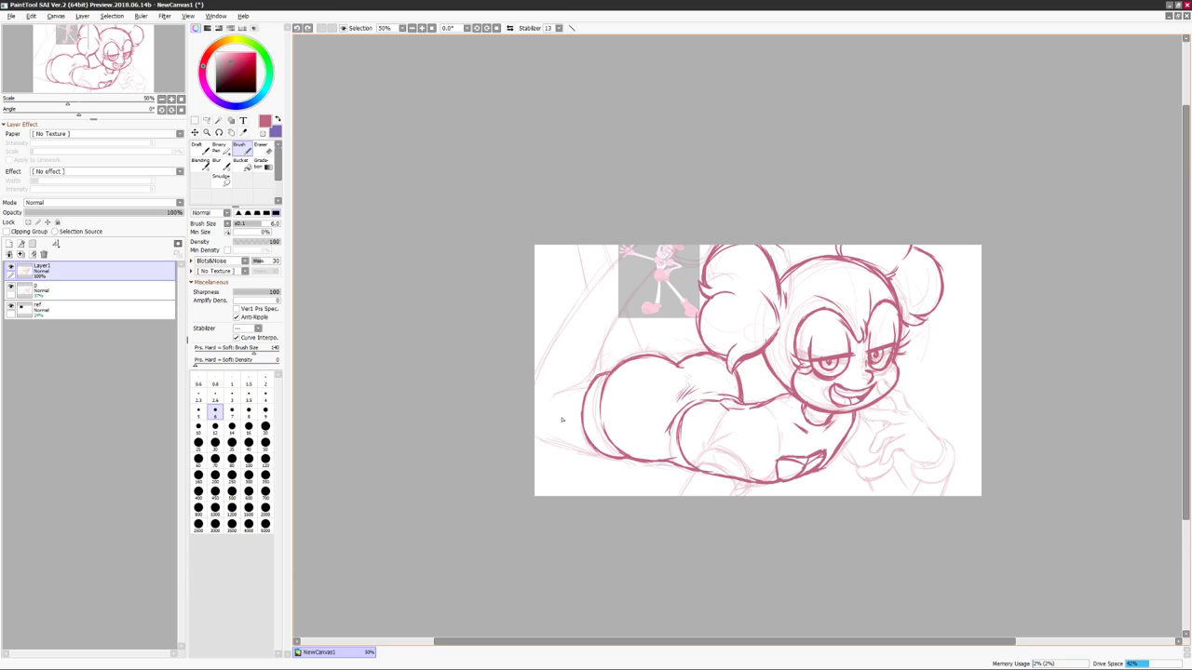
Ink the near leg with its raised calf, the underside of the thigh and the cuff at the ankle.
drag(715, 373, 750, 404)
mouse_move(656, 271)
mouse_down()
mouse_move(603, 284)
mouse_move(670, 321)
mouse_up()
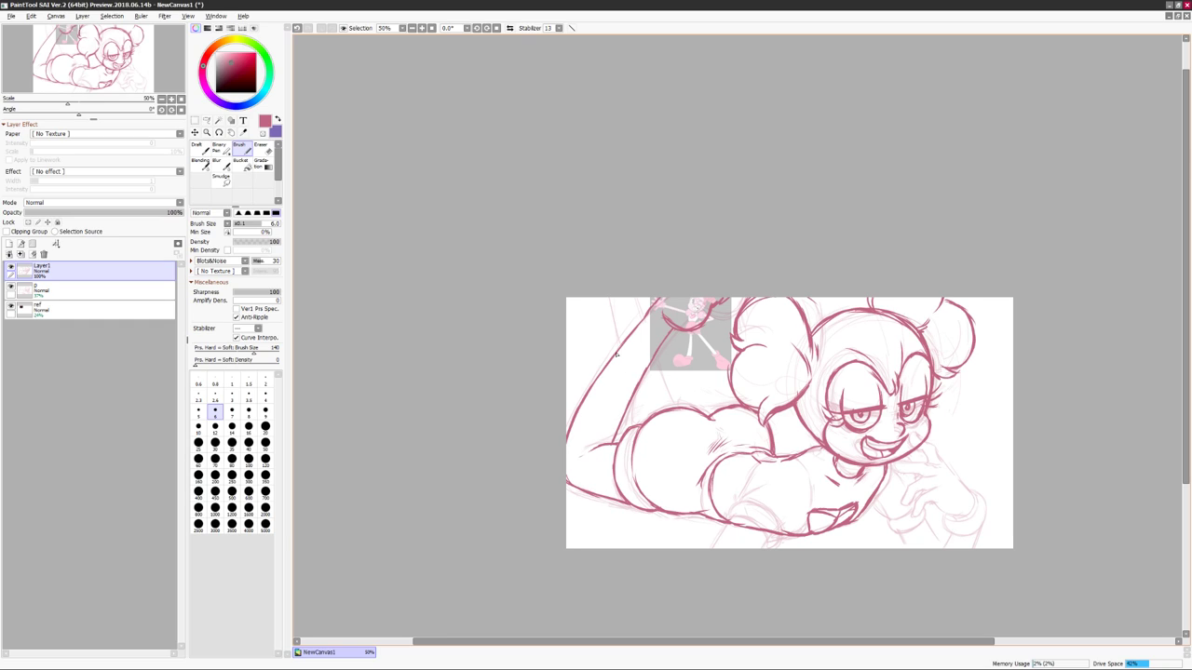
drag(642, 376, 632, 397)
key(h)
key(minus)
key(h)
key(minus)
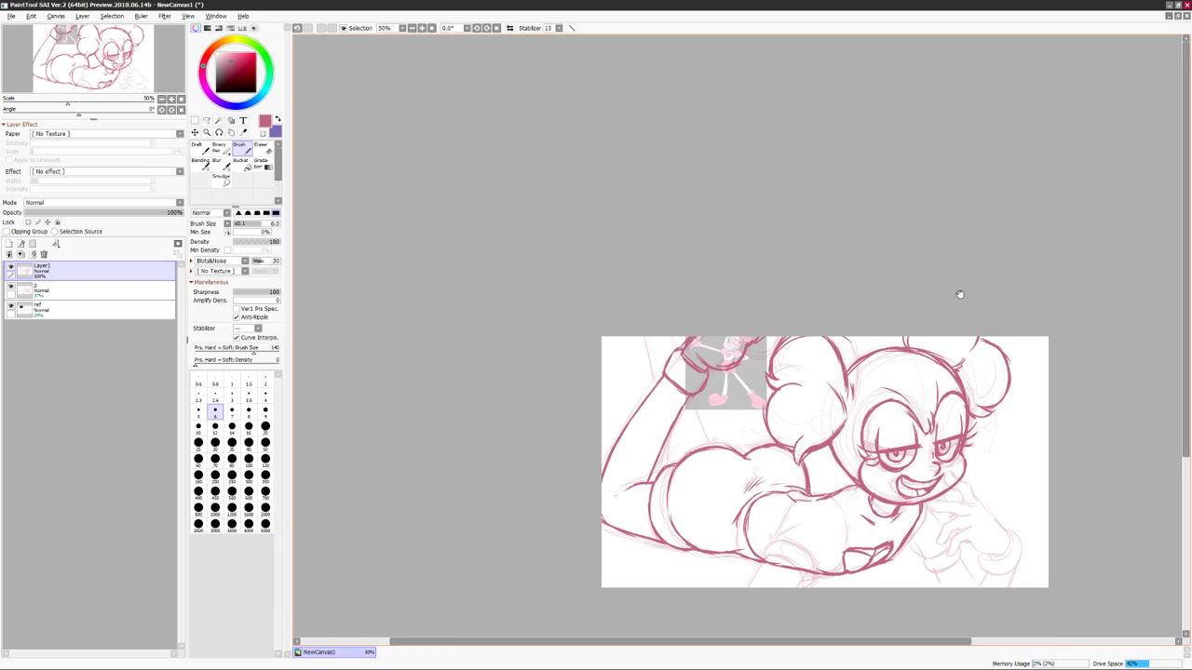
Ink the rounded far shoe behind the near ankle and erase the overlapping lines.
mouse_move(635, 349)
mouse_down()
mouse_move(591, 290)
mouse_move(580, 341)
mouse_up()
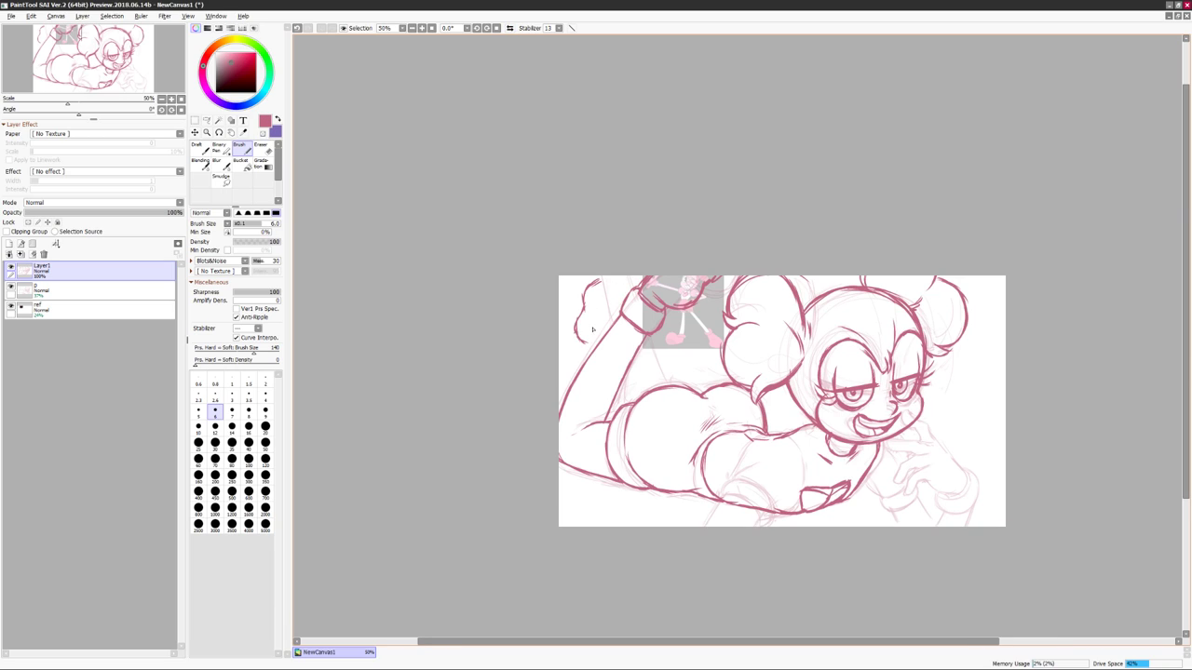
key(h)
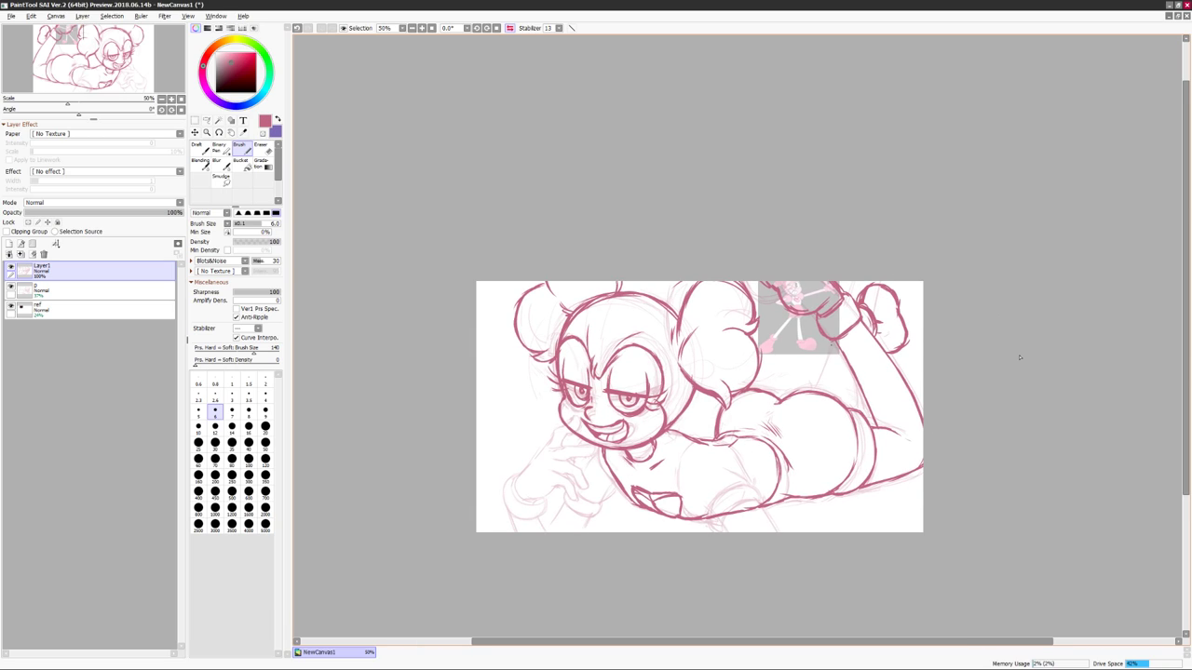
key(h)
key(e)
mouse_move(605, 328)
mouse_down()
mouse_move(664, 340)
mouse_move(623, 363)
mouse_up()
Ink the visible part of the far leg behind the near calf and touch up the line above the hips.
key(b)
drag(657, 325, 724, 331)
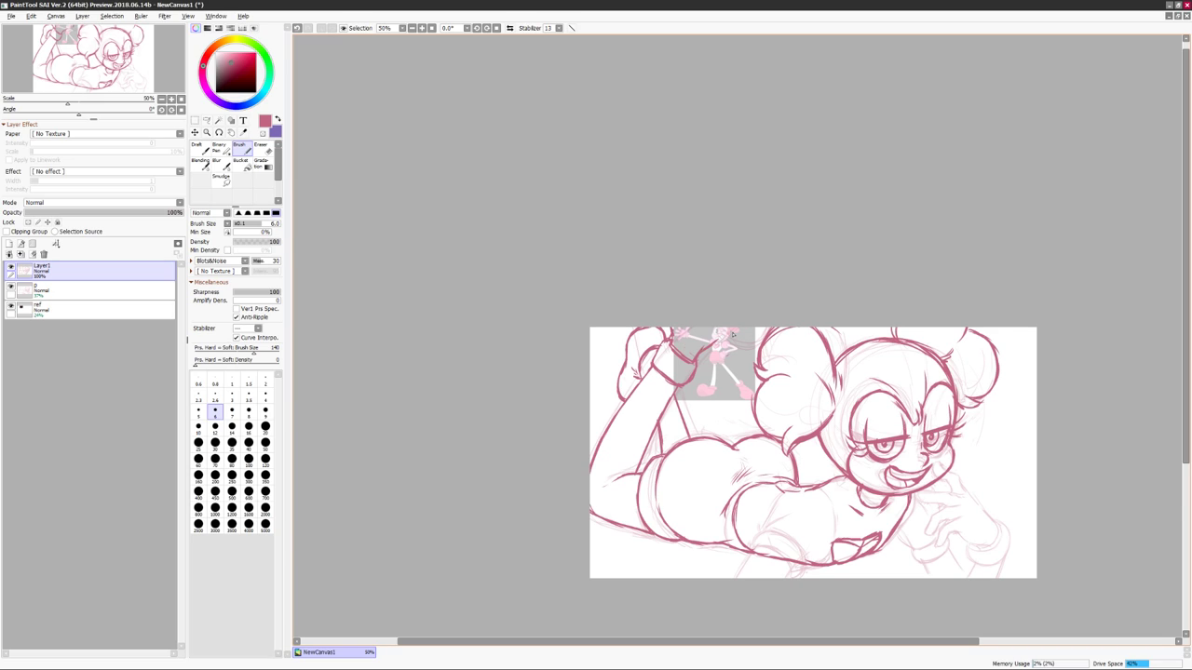
drag(713, 439, 664, 386)
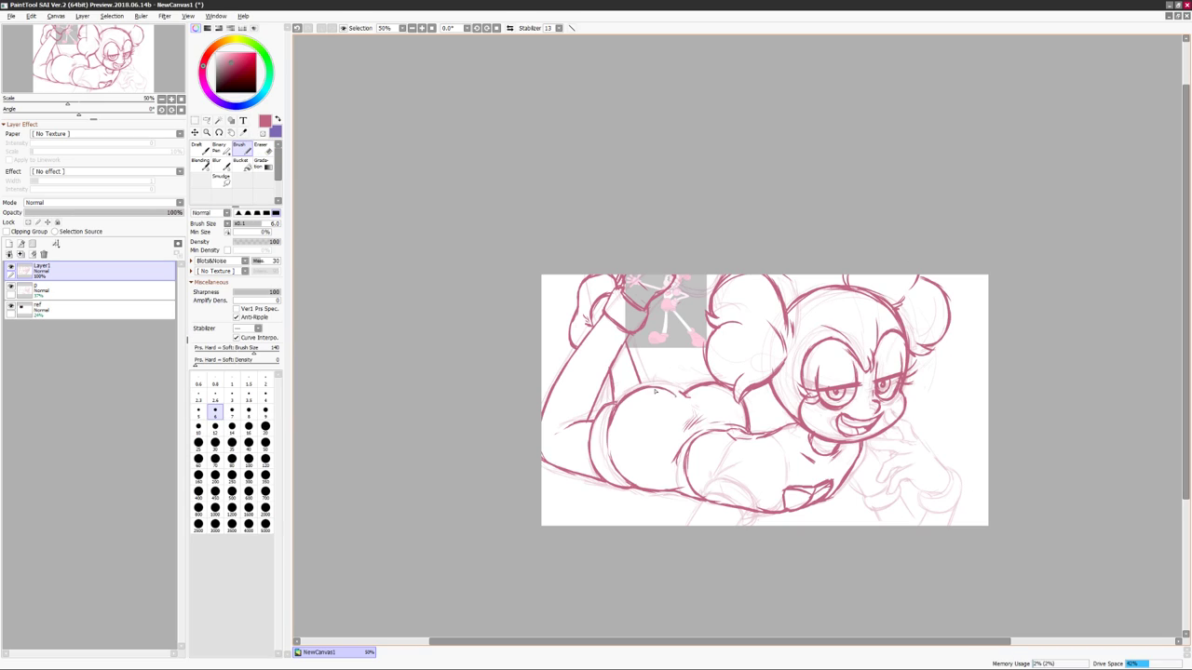
key(h)
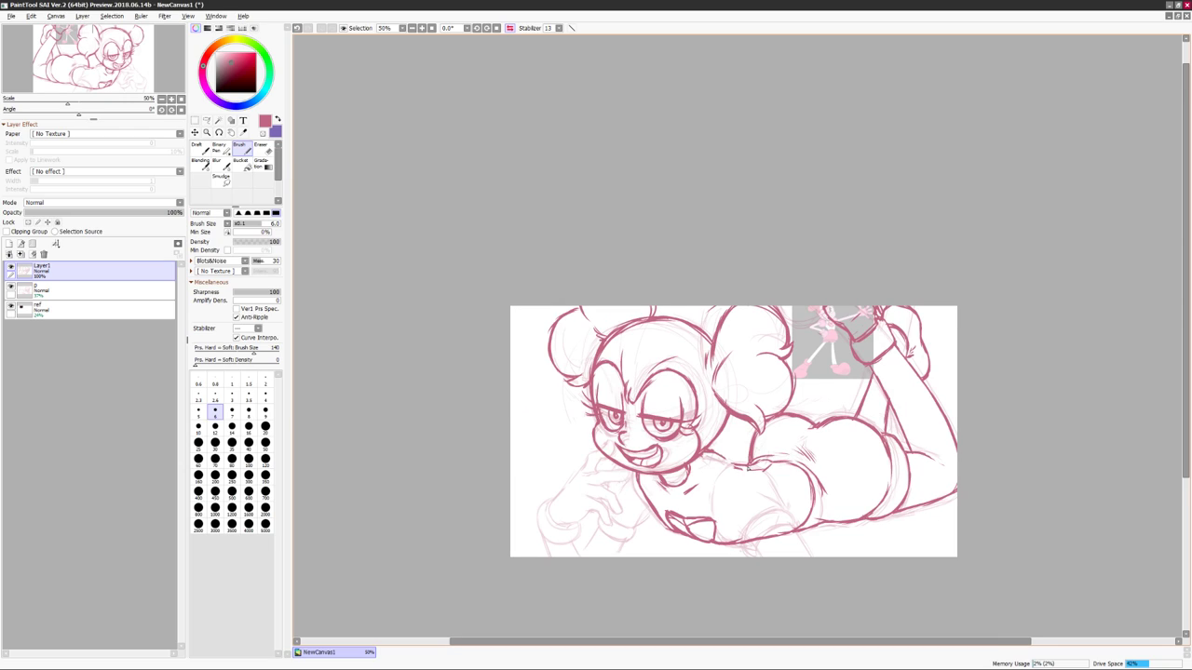
Create a new layer and ink the far forearm extending outward from the chest with its rounded elbow.
key(h)
key(ctrl+shift+n)
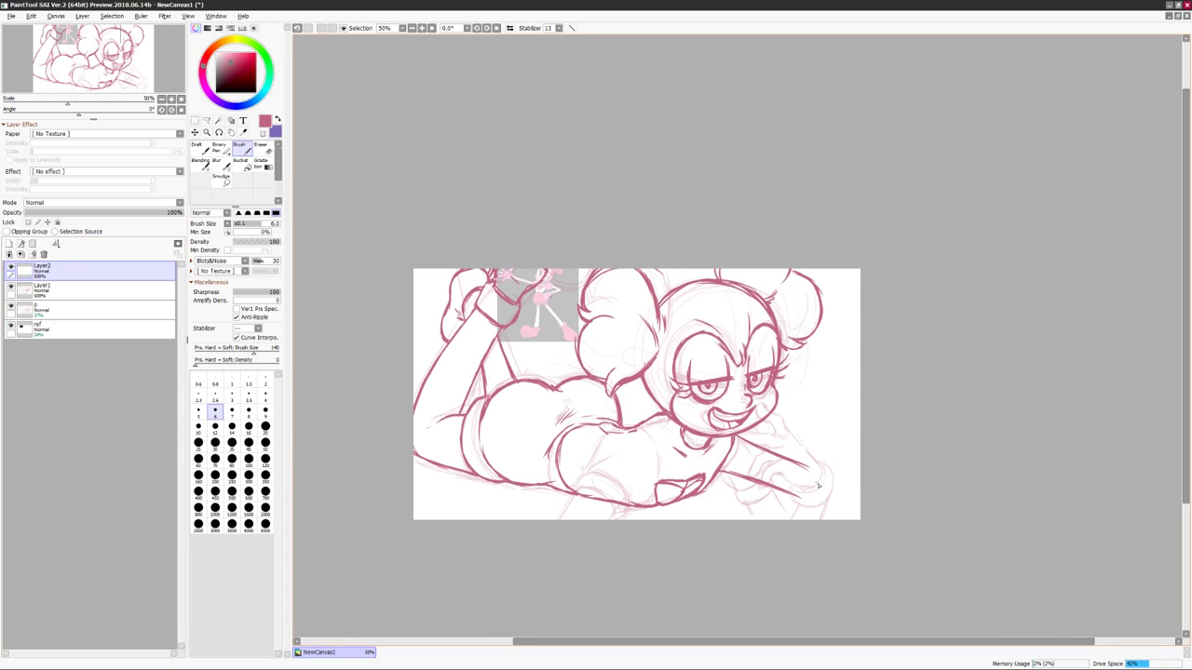
drag(787, 451, 780, 464)
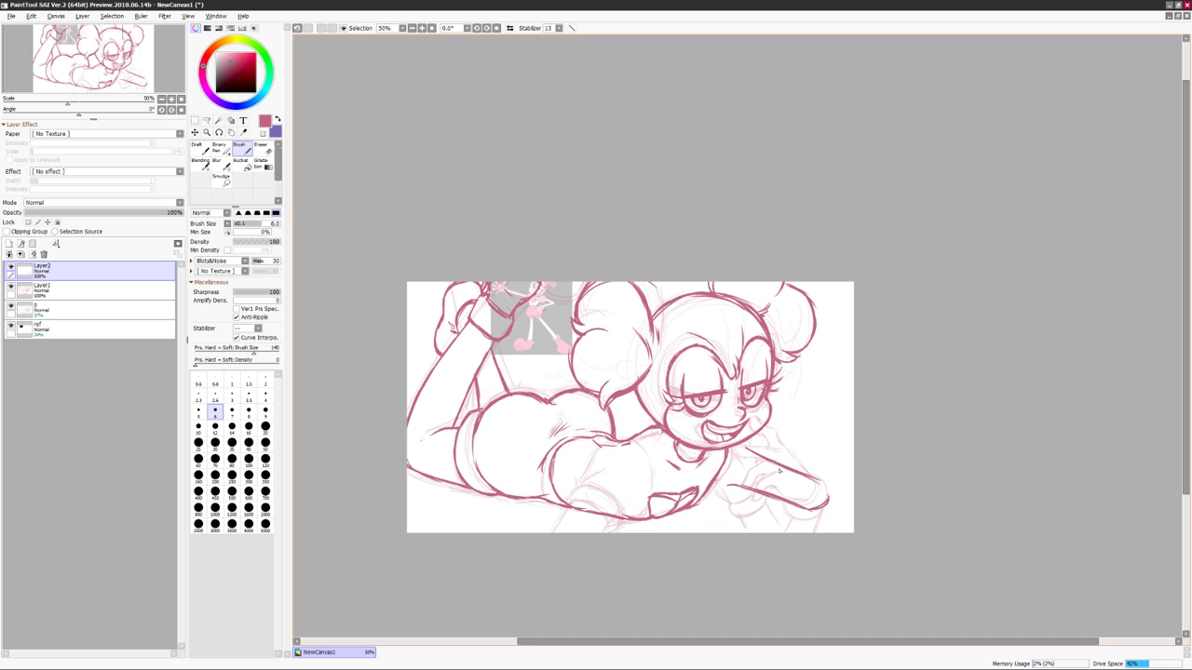
key(h)
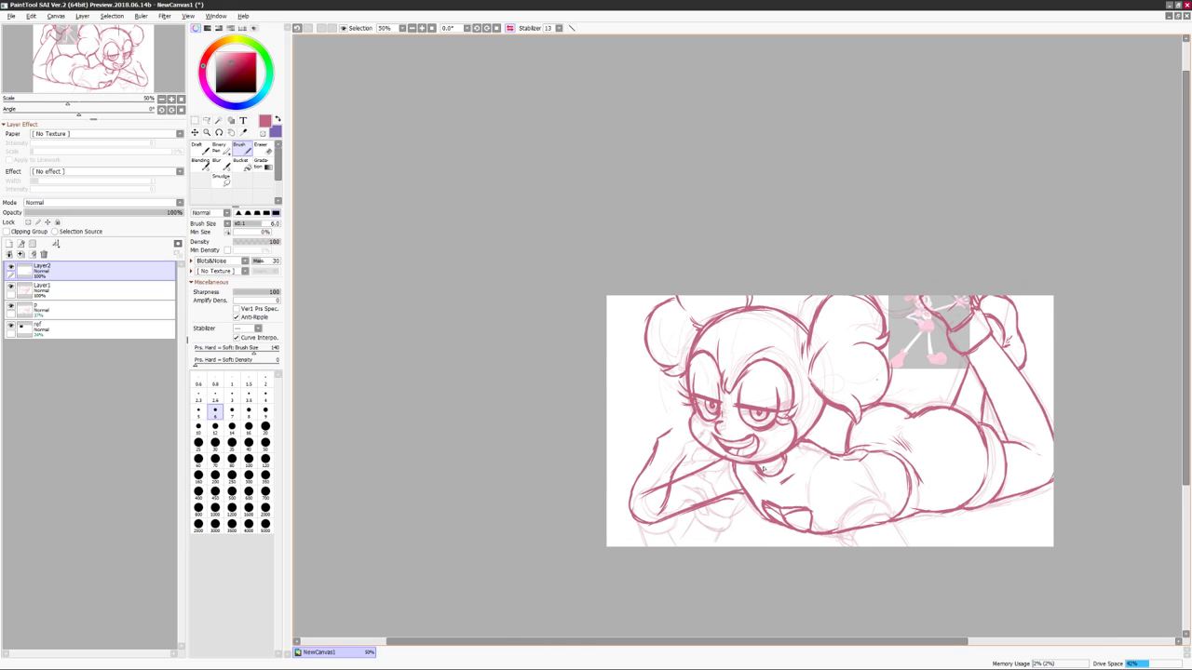
Try inking a bent hand with curled fingers under the chin, and remove it from the forearm.
key(h)
key(ctrl+z)
key(ctrl+y)
drag(890, 443, 875, 447)
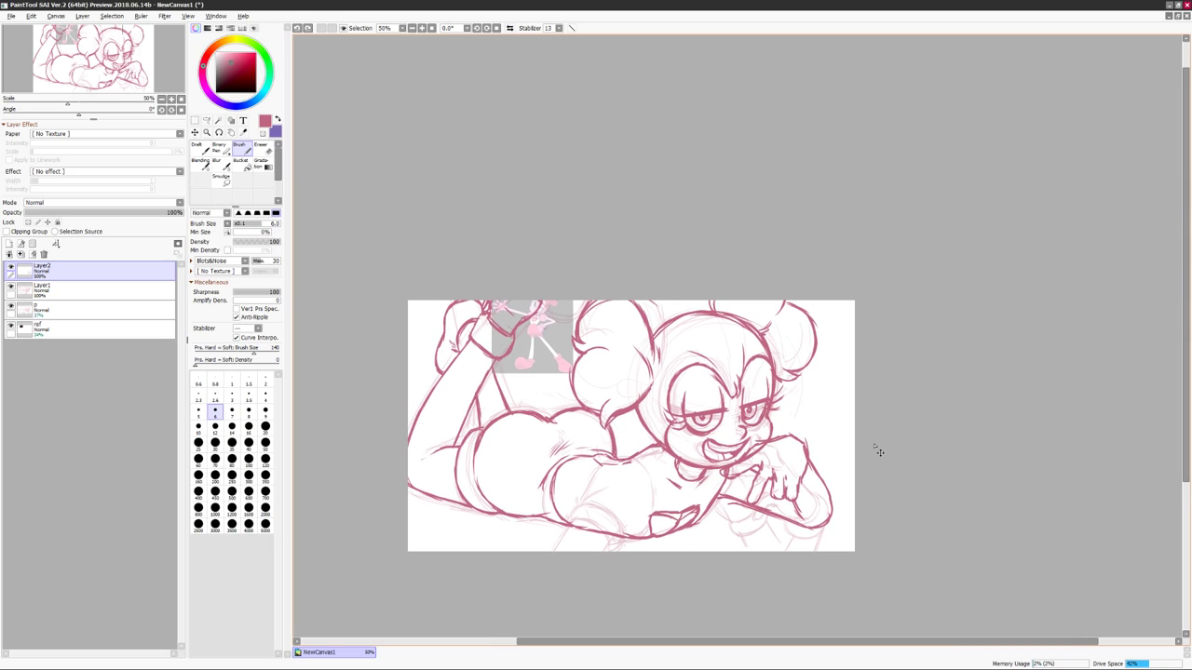
key(e)
drag(792, 496, 815, 512)
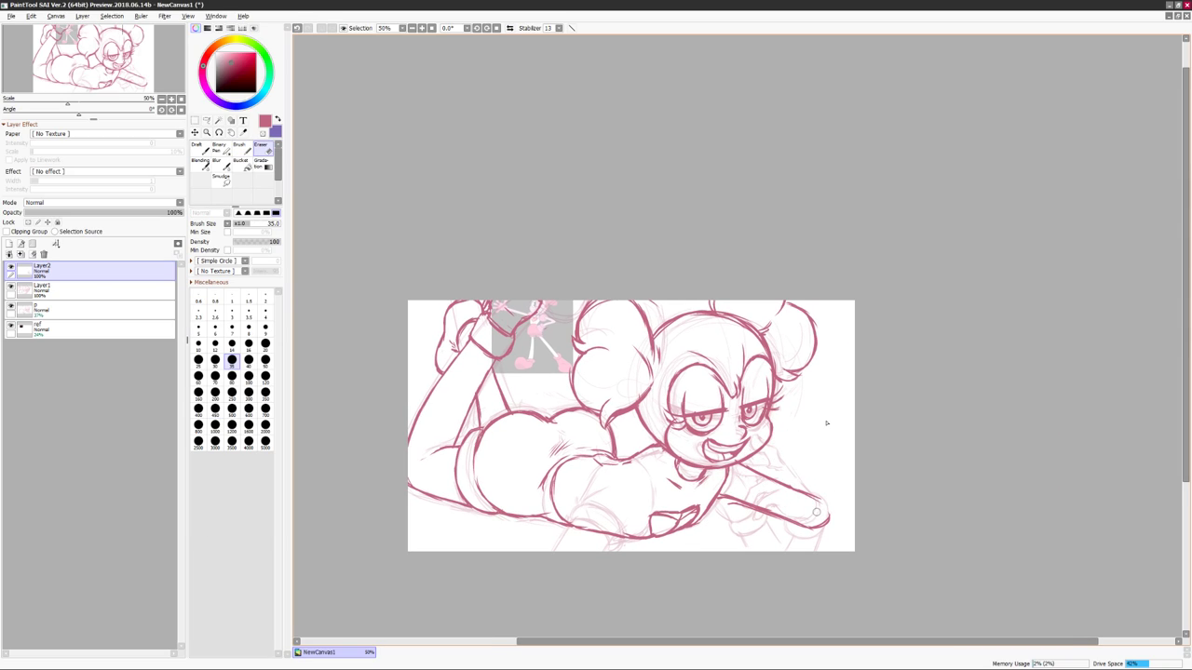
Ink the near arm reaching down in front of the chest with a rounded sleeve and cuff, and remove the far forearm lines.
key(b)
drag(775, 454, 826, 424)
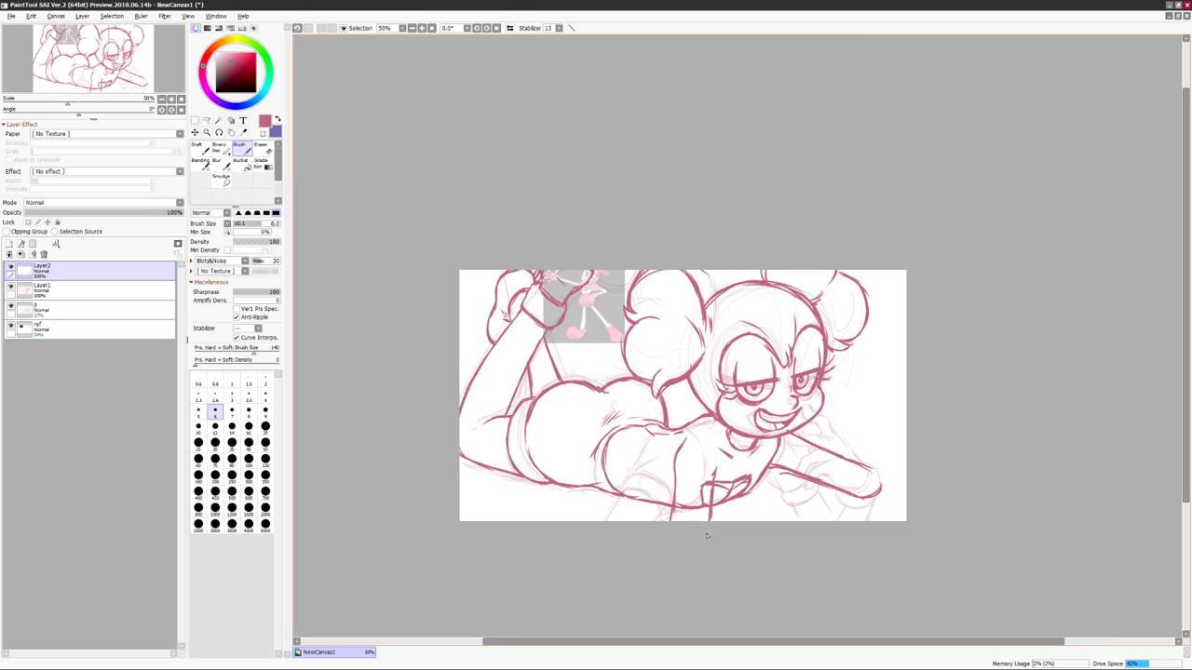
mouse_move(721, 434)
mouse_down()
mouse_move(684, 447)
mouse_move(665, 503)
mouse_up()
drag(723, 459, 717, 507)
key(e)
key(a)
key(h)
key(h)
key(b)
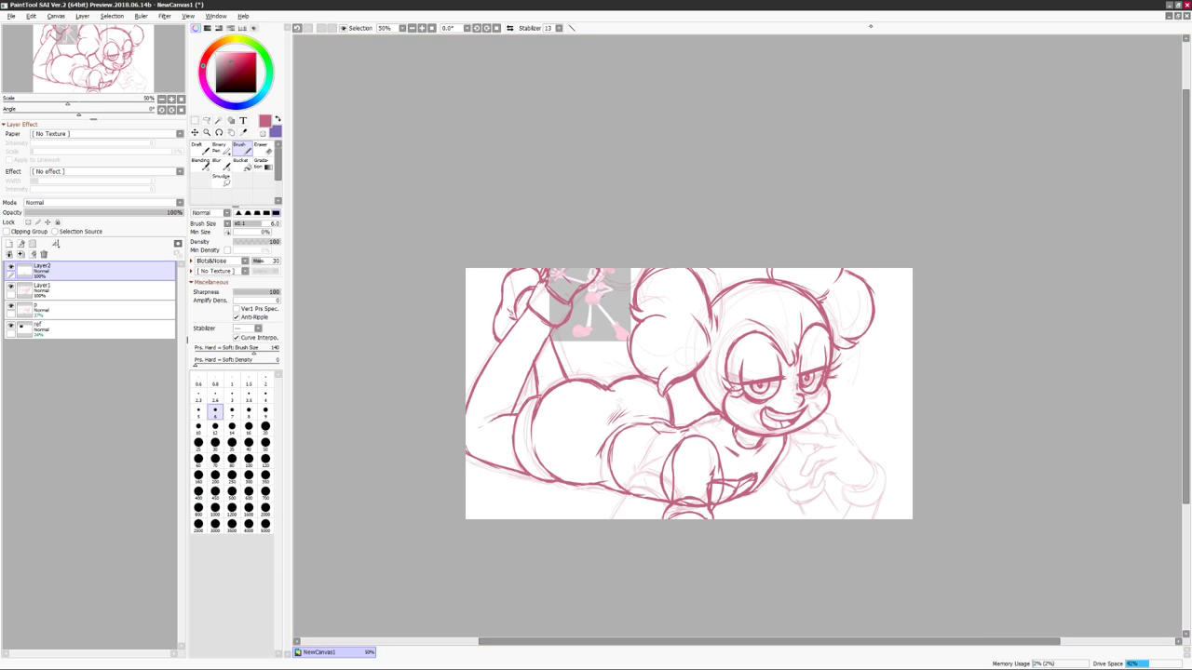
Ink the far short sleeve beside the chest and the forearm coming out of it.
scroll(742, 477, right, 2)
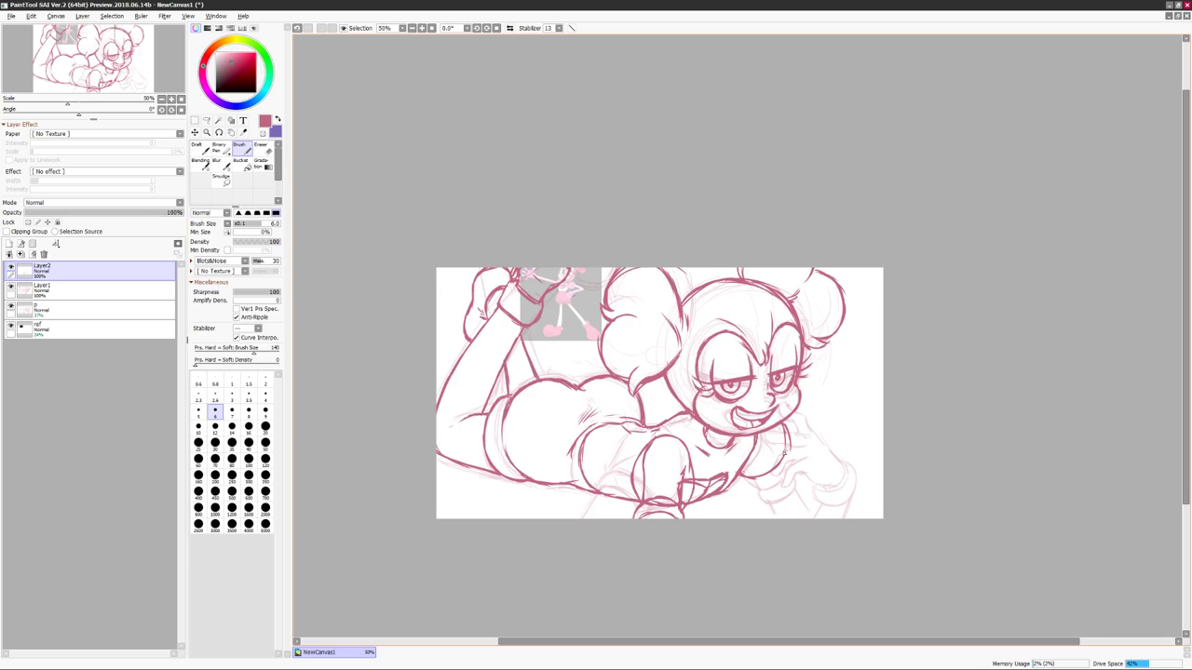
key(h)
key(h)
scroll(866, 342, down, 1)
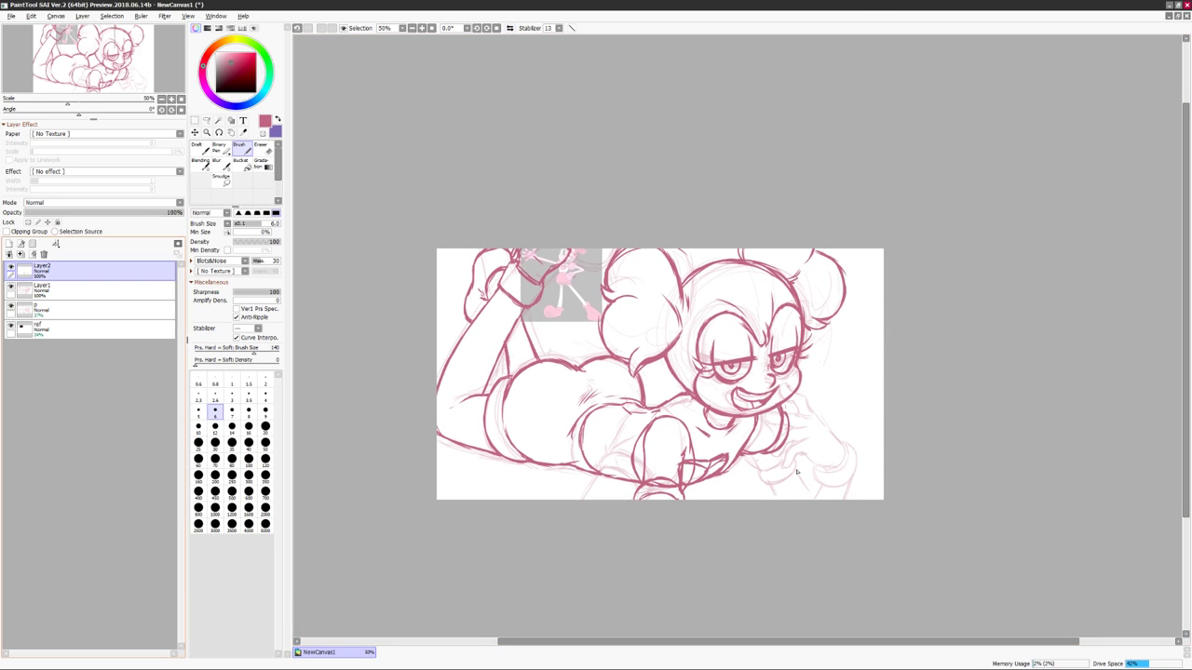
key(h)
key(h)
drag(790, 415, 761, 423)
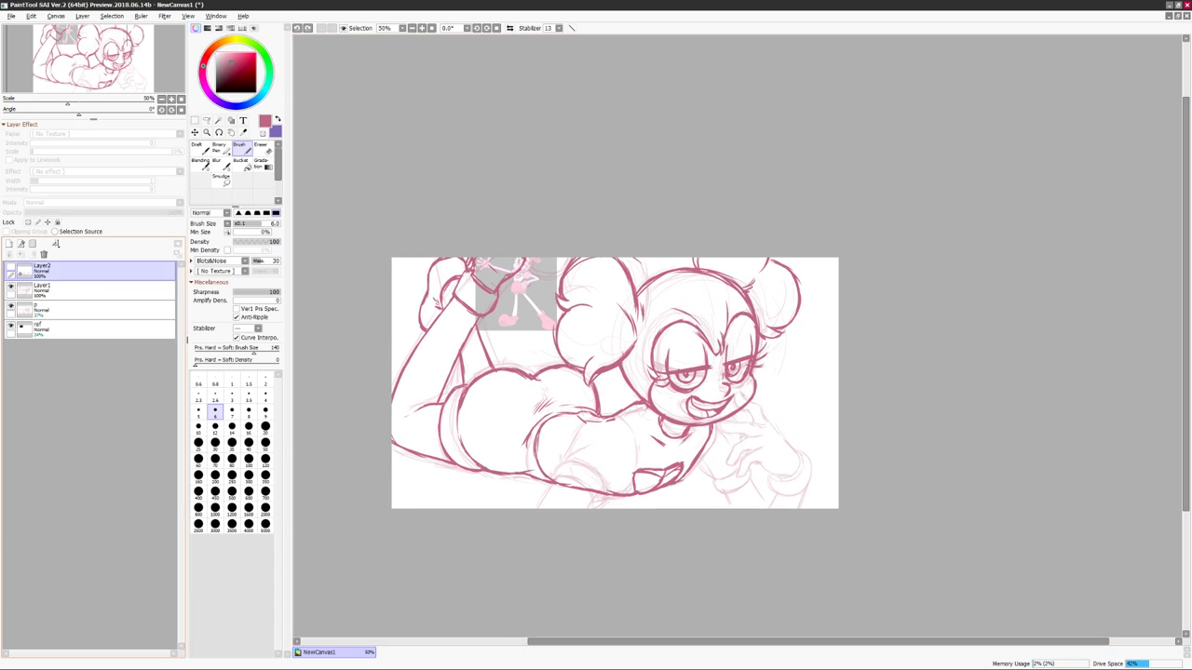
Erase the sides of the near sleeve and redraw it wider above its cuff on Layer2.
click(42, 309)
ctrl+click(610, 497)
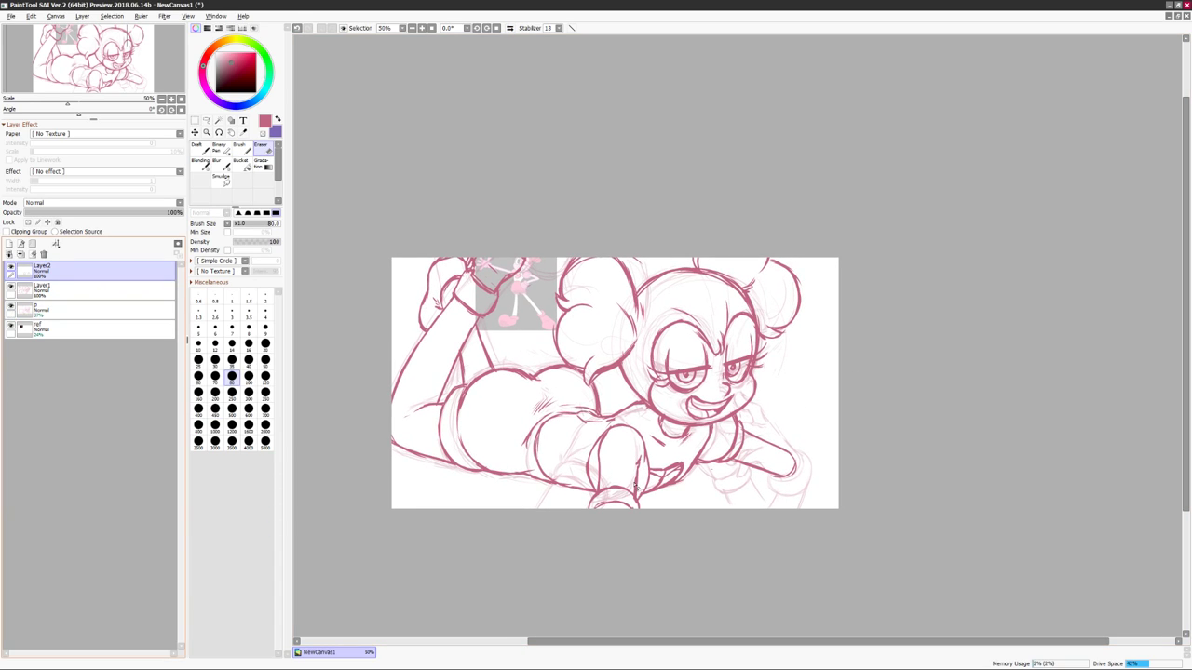
drag(586, 503, 586, 470)
mouse_move(644, 509)
mouse_down()
mouse_move(594, 503)
mouse_move(637, 484)
mouse_up()
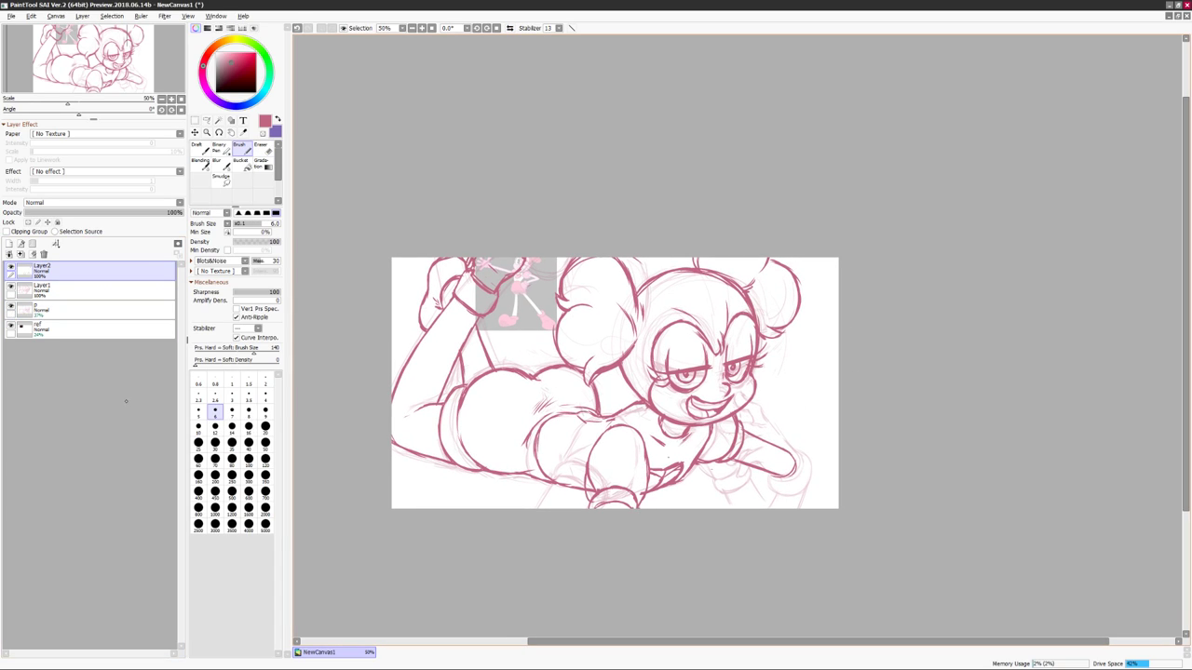
key(e)
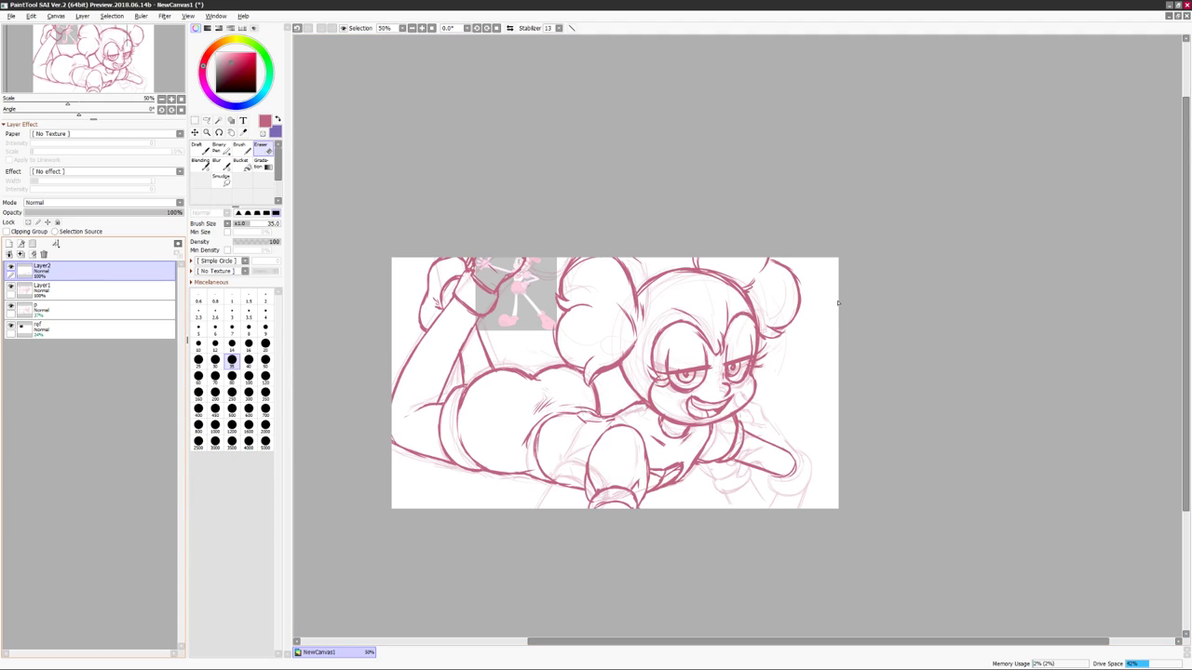
key(b)
drag(850, 308, 853, 321)
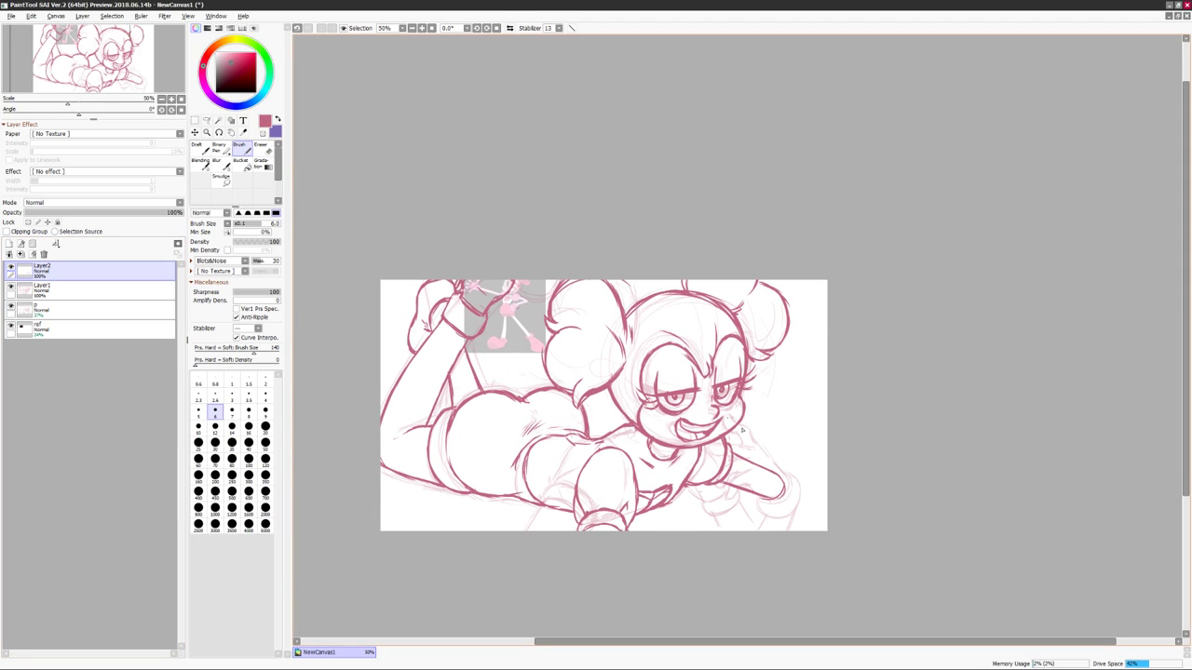
Try the far arm bent at the elbow with the fingers hanging below the chin, adjusting the hand with a lasso selection.
key(ctrl+z)
mouse_move(717, 426)
mouse_down()
mouse_move(792, 440)
mouse_move(736, 463)
mouse_move(769, 483)
mouse_up()
mouse_move(782, 442)
mouse_down()
mouse_move(745, 517)
mouse_move(700, 519)
mouse_up()
key(l)
mouse_move(807, 507)
mouse_down()
mouse_move(825, 483)
mouse_move(788, 508)
mouse_up()
key(ctrl+d)
key(b)
drag(823, 469, 771, 529)
drag(851, 406, 823, 359)
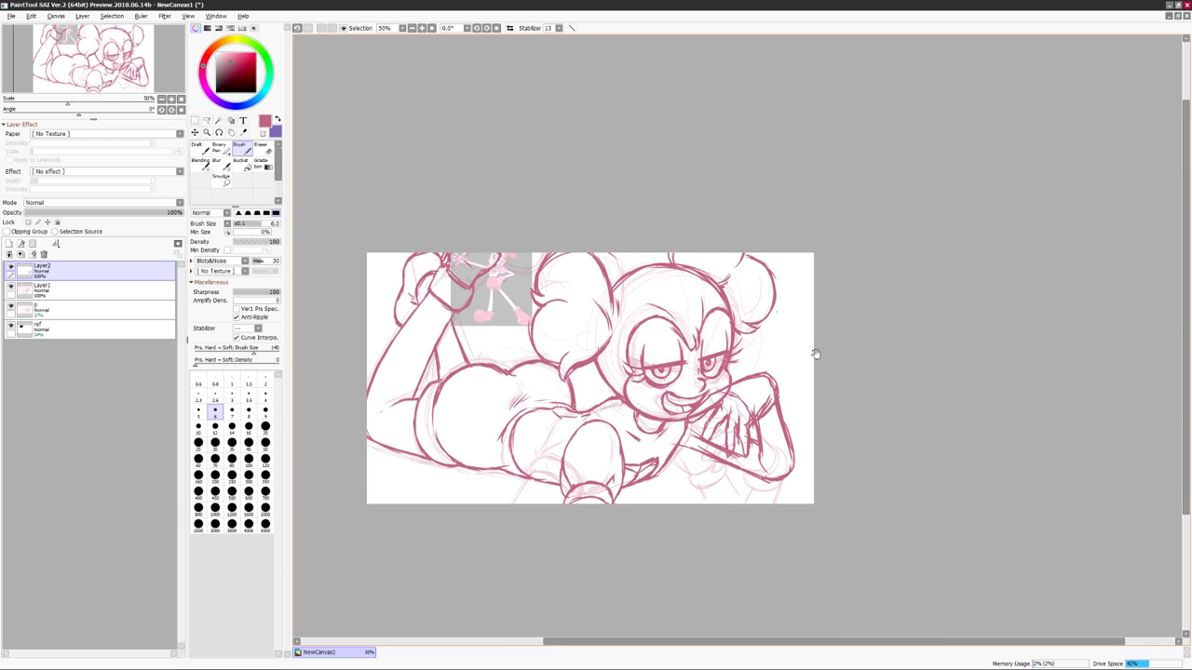
Try the far arm stretched forward from below the chin, with the hand's fingers pointing outward.
key(h)
key(h)
mouse_move(694, 445)
mouse_down()
mouse_move(798, 462)
mouse_move(780, 493)
mouse_up()
drag(791, 447, 744, 494)
drag(704, 449, 651, 493)
drag(708, 455, 816, 427)
mouse_move(756, 477)
mouse_down()
mouse_move(817, 465)
mouse_move(724, 480)
mouse_up()
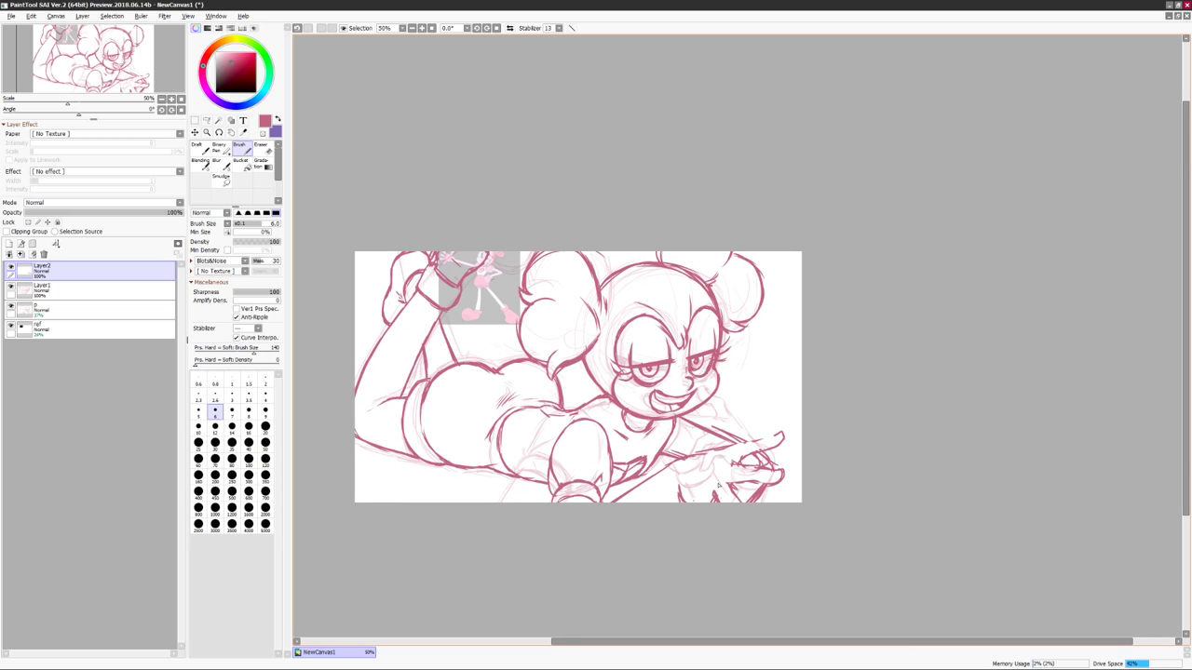
key(h)
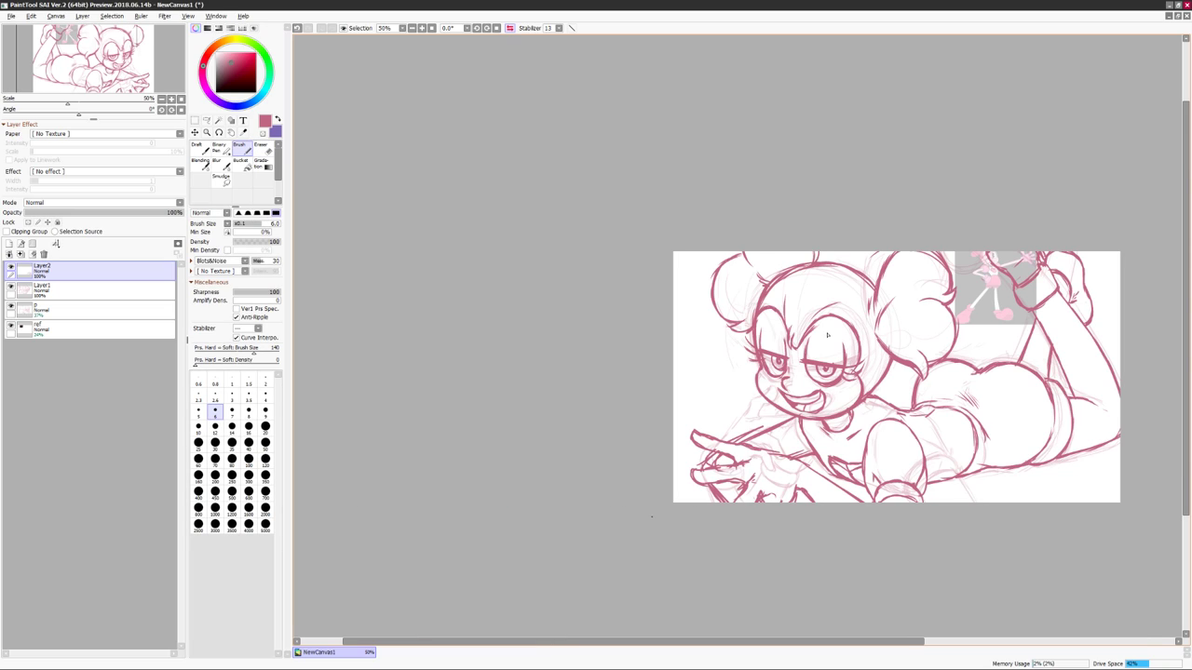
drag(650, 516, 616, 498)
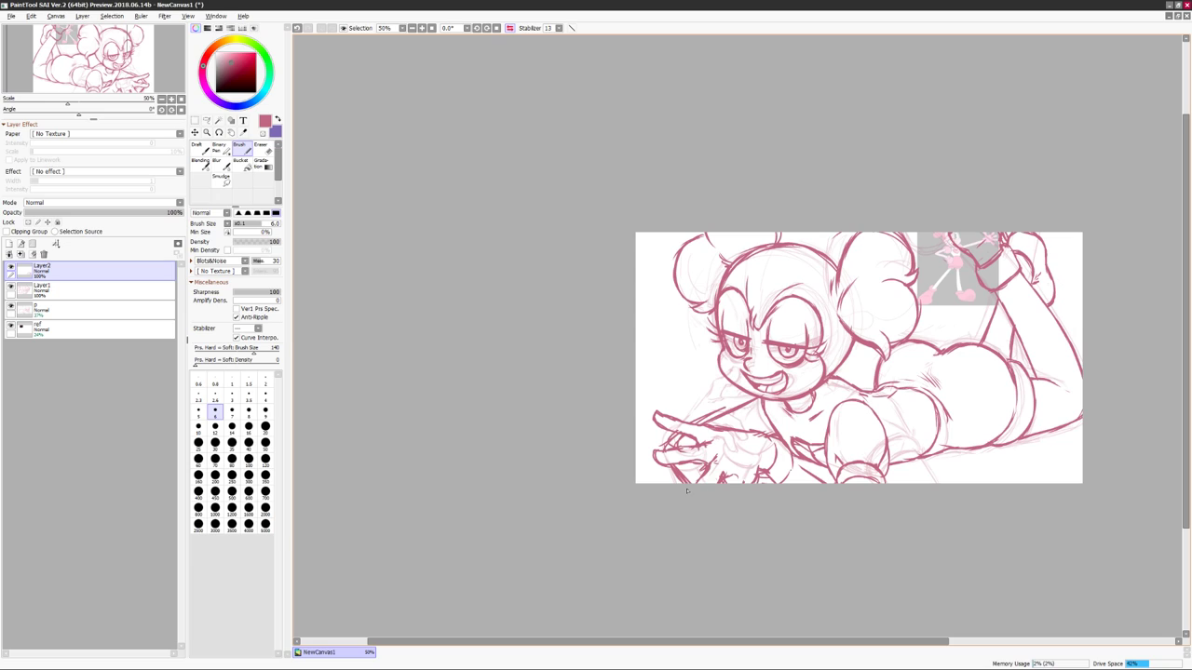
key(h)
drag(717, 463, 702, 468)
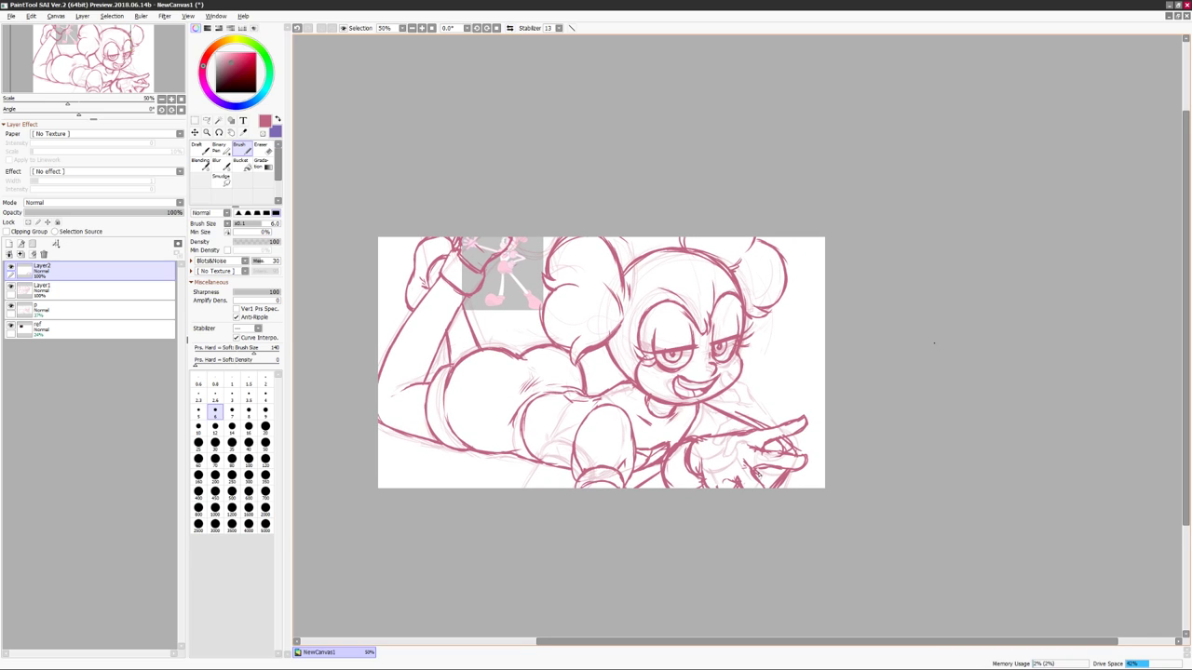
key(ctrl+z)
Draw a hand lying across a rounded form beneath the chin and a second hand raised with bent fingers beside the face.
mouse_move(786, 477)
mouse_down()
mouse_move(772, 473)
mouse_move(832, 526)
mouse_up()
mouse_move(738, 437)
mouse_down()
mouse_move(699, 435)
mouse_move(756, 394)
mouse_move(770, 465)
mouse_up()
drag(761, 413, 782, 436)
drag(782, 426, 761, 470)
key(h)
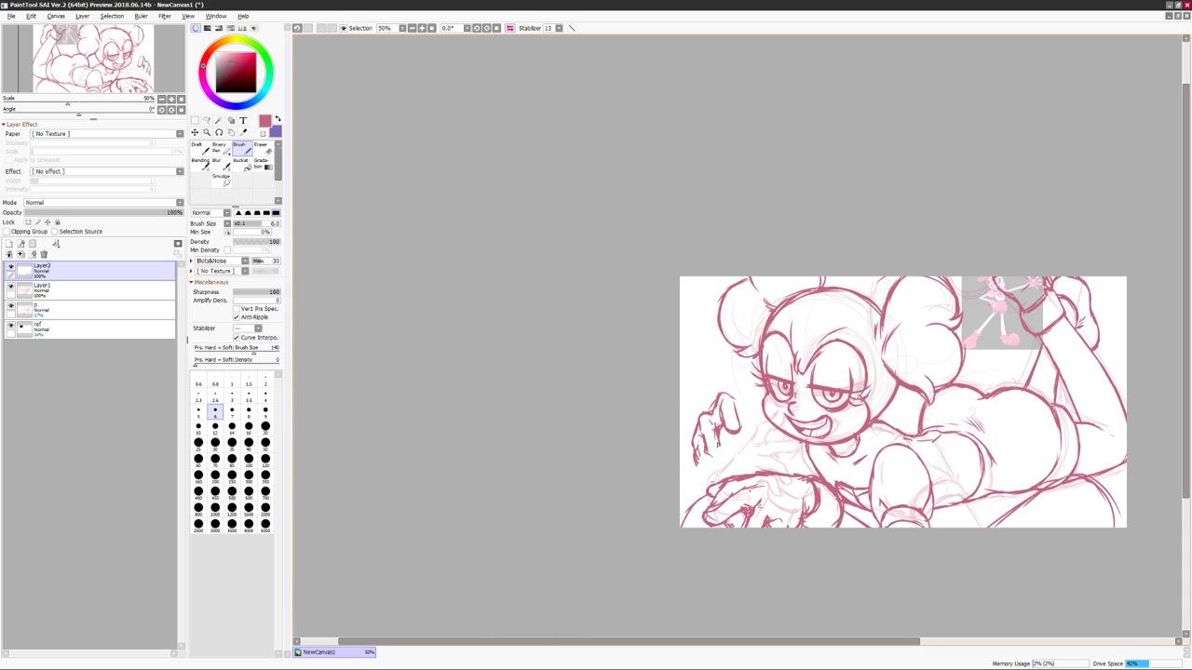
key(h)
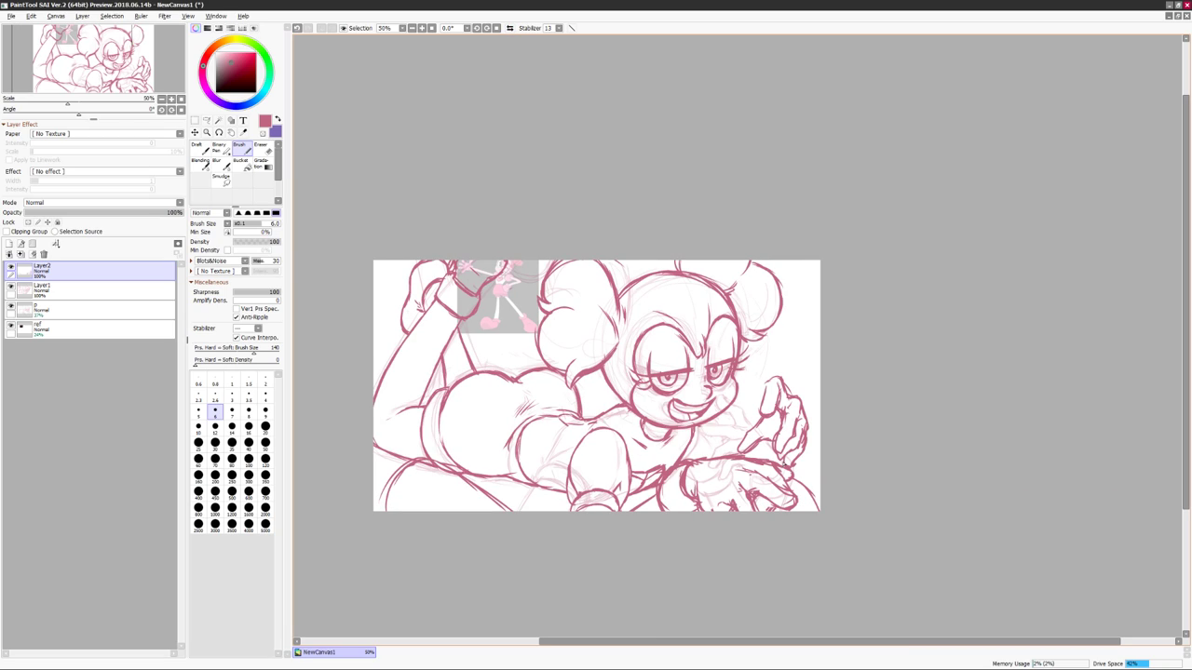
drag(783, 422, 768, 423)
key(h)
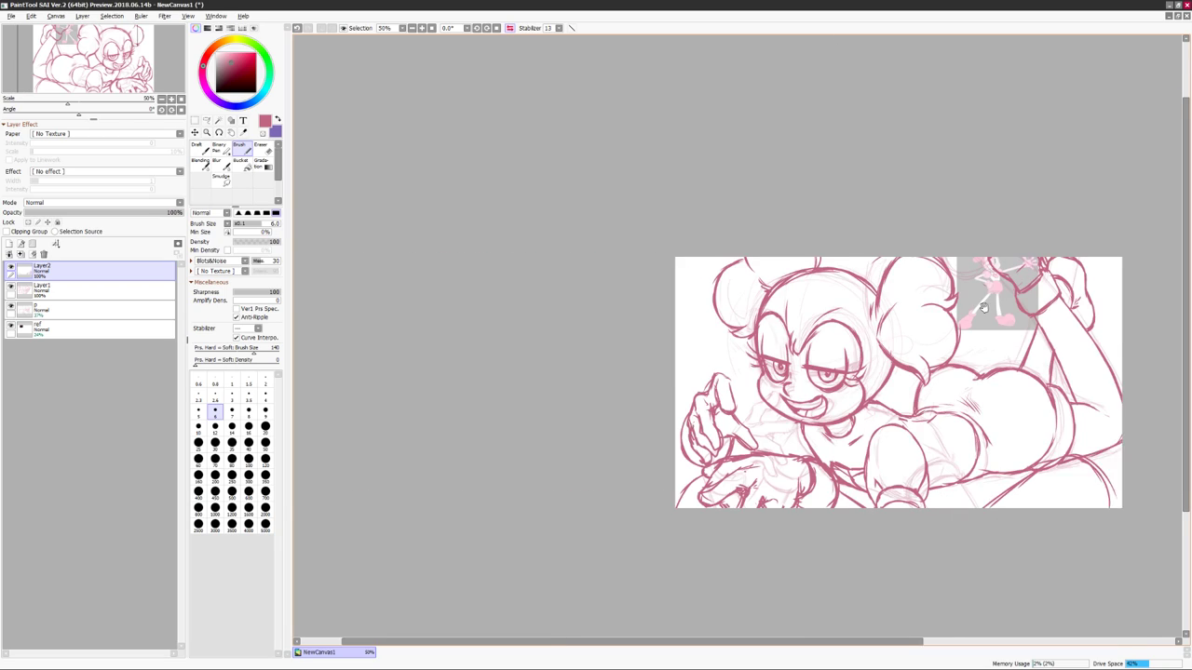
Connect the raised hand to the shoulder with forearm lines below the chin and strengthen the hand's outer contour.
key(h)
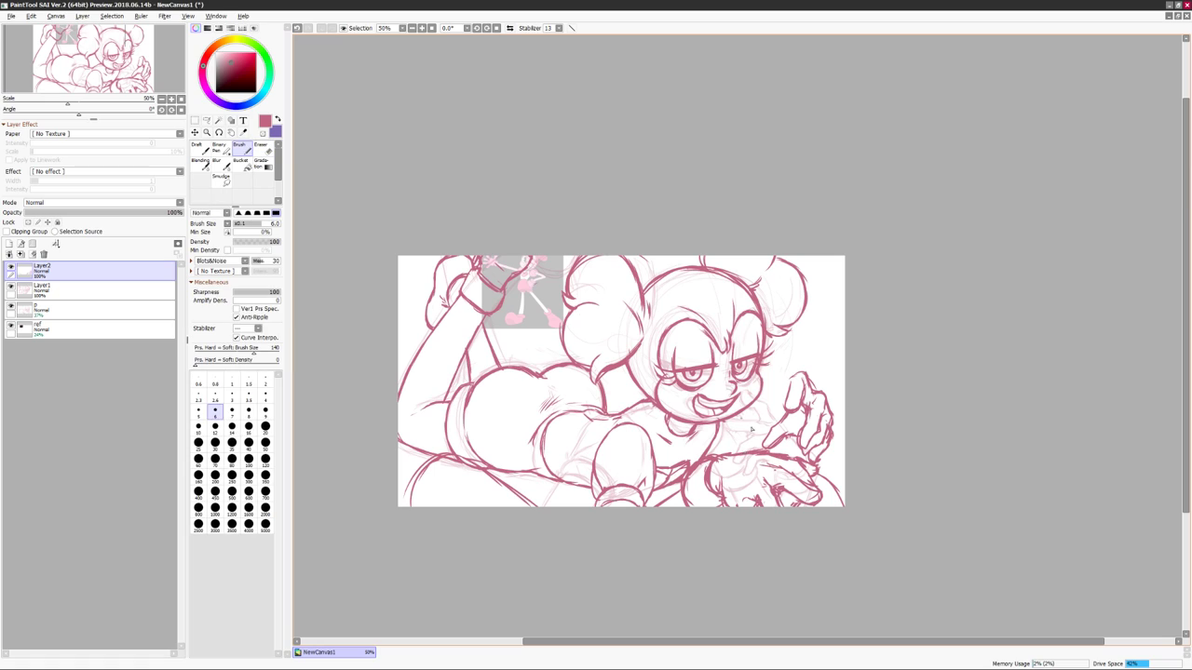
drag(732, 452, 764, 410)
drag(829, 442, 835, 488)
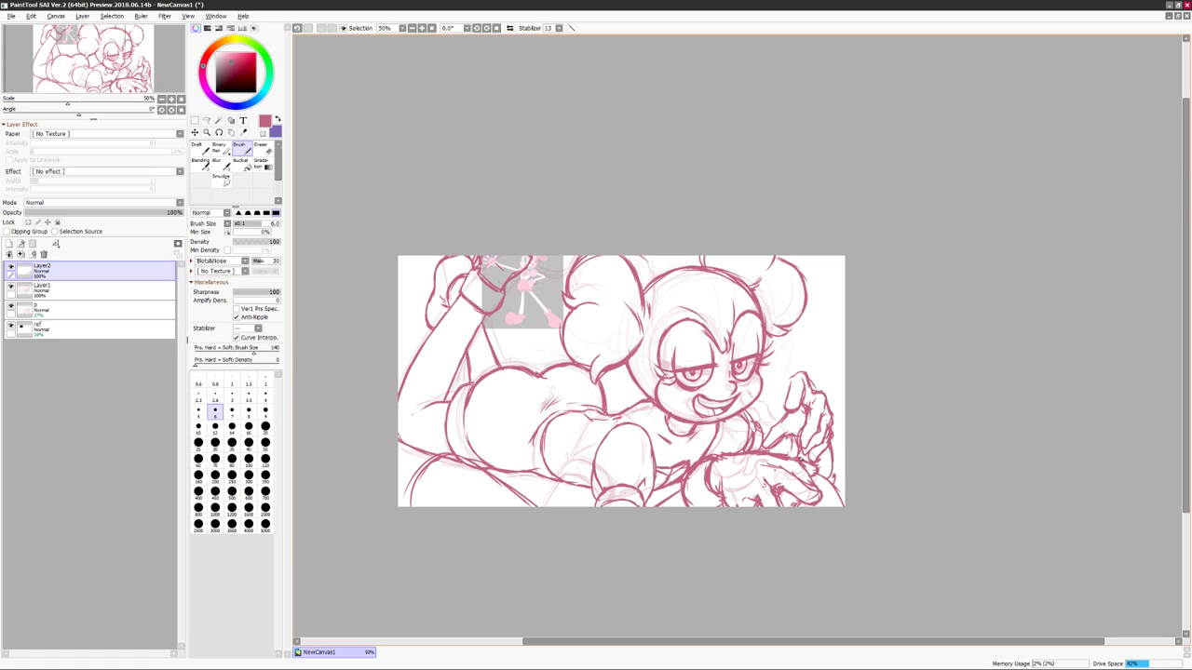
key(h)
key(h)
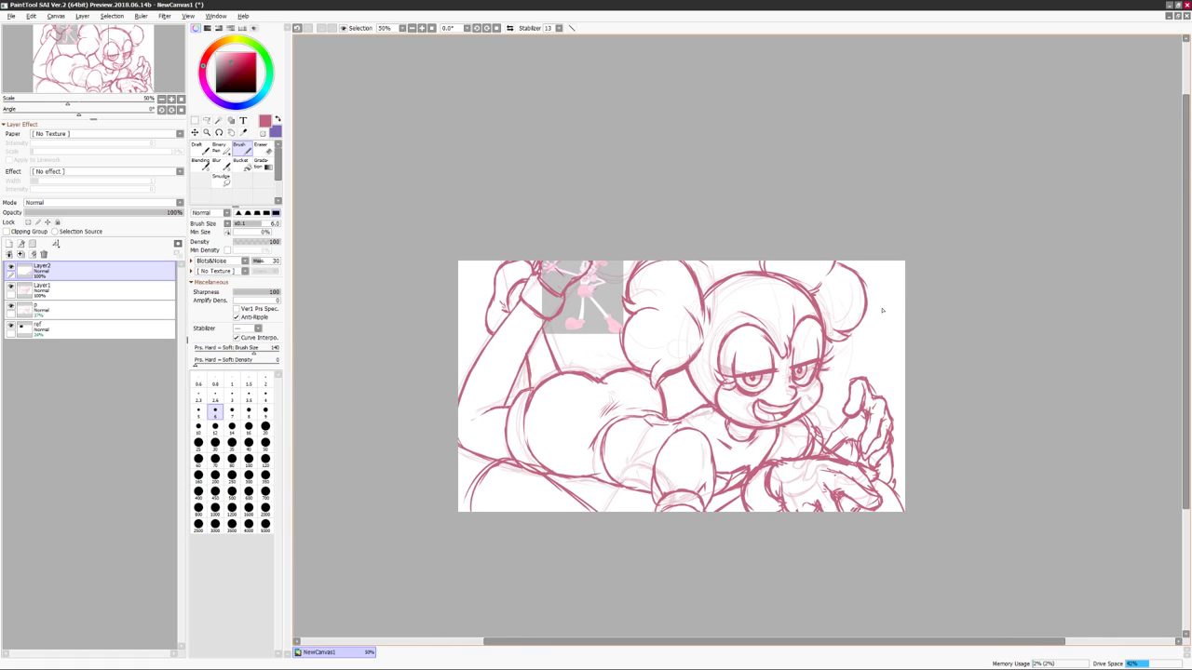
Try a hand reaching up over the hip on a fresh layer above the body lines.
key(e)
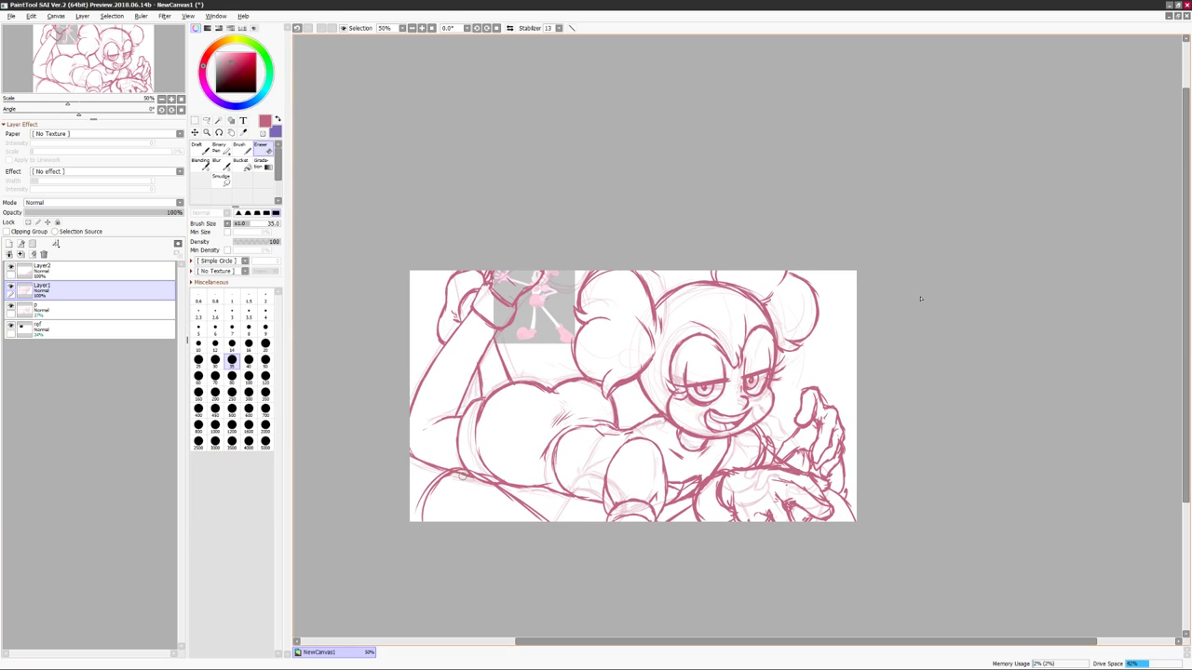
key(b)
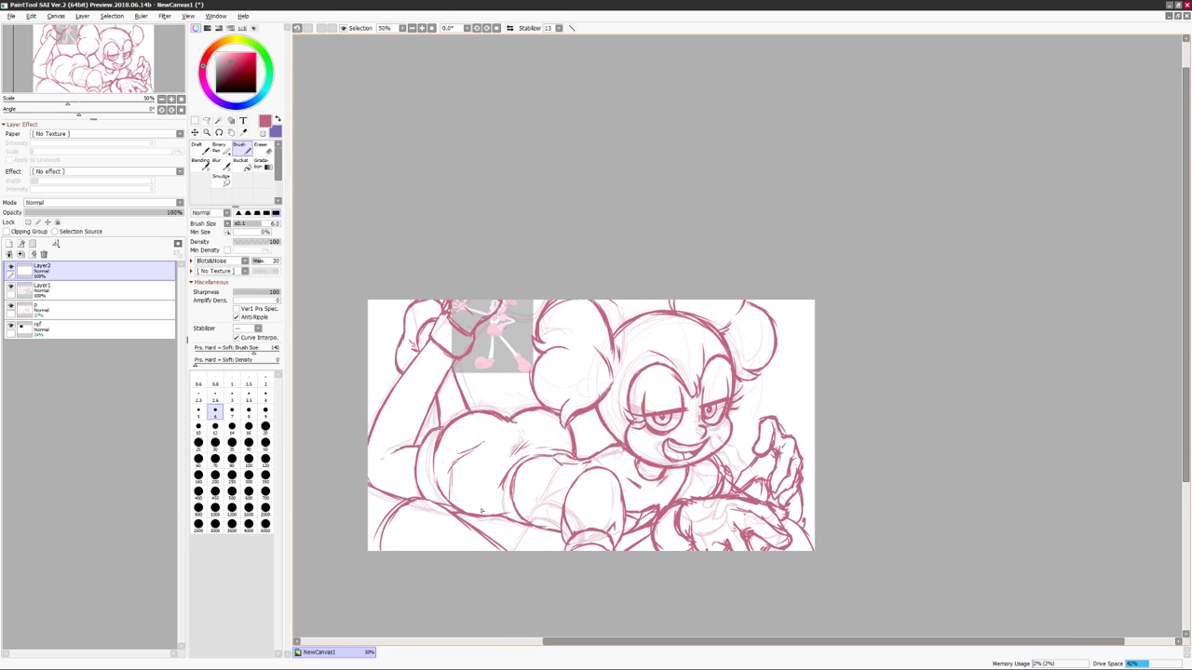
drag(511, 447, 494, 538)
mouse_move(484, 443)
mouse_down()
mouse_move(434, 548)
mouse_move(466, 475)
mouse_move(493, 511)
mouse_move(529, 496)
mouse_up()
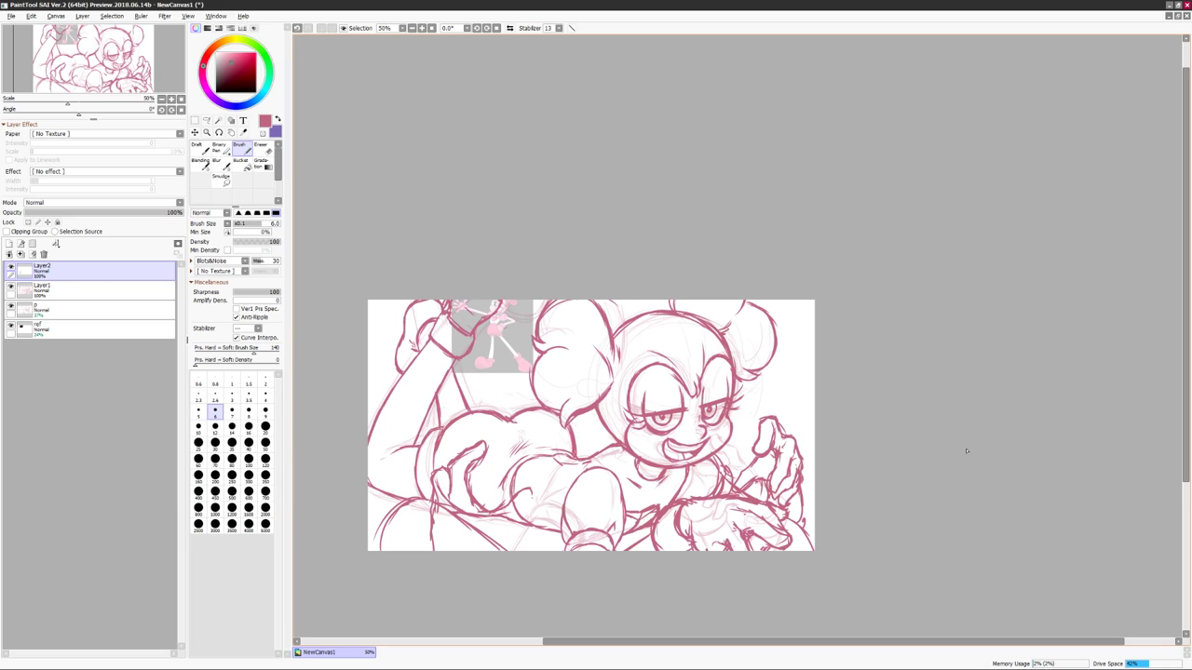
key(h)
key(h)
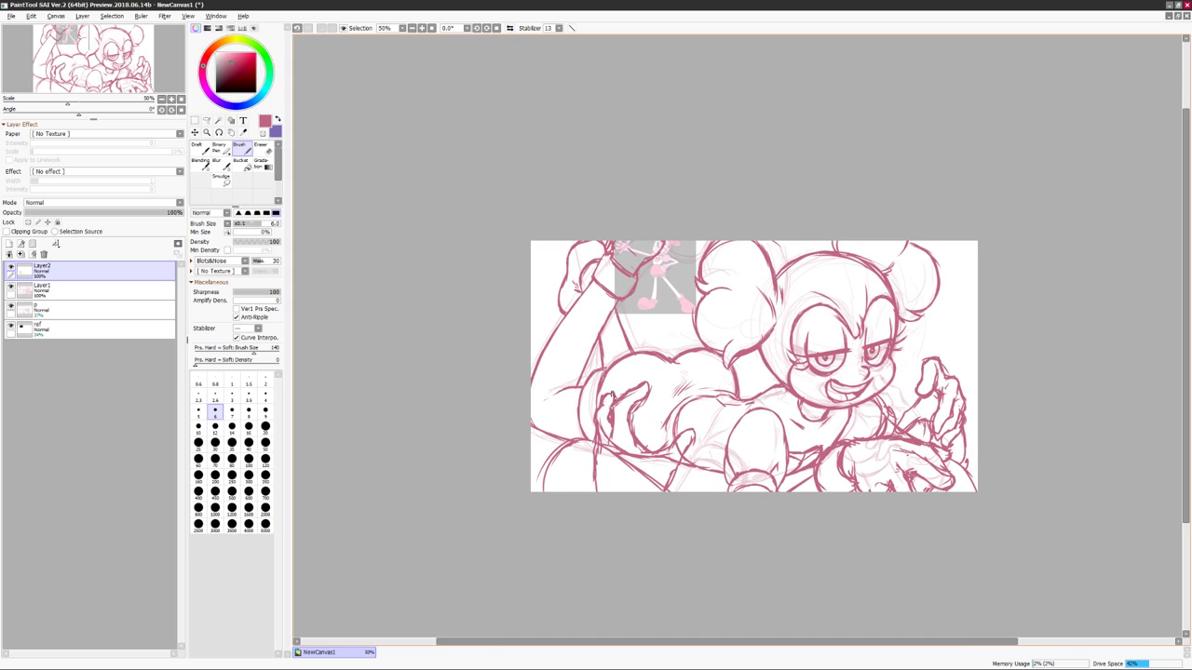
Replace the hand on the hip with hands in the canvas's lower-left corner and merge them into Layer1.
key(e)
key(b)
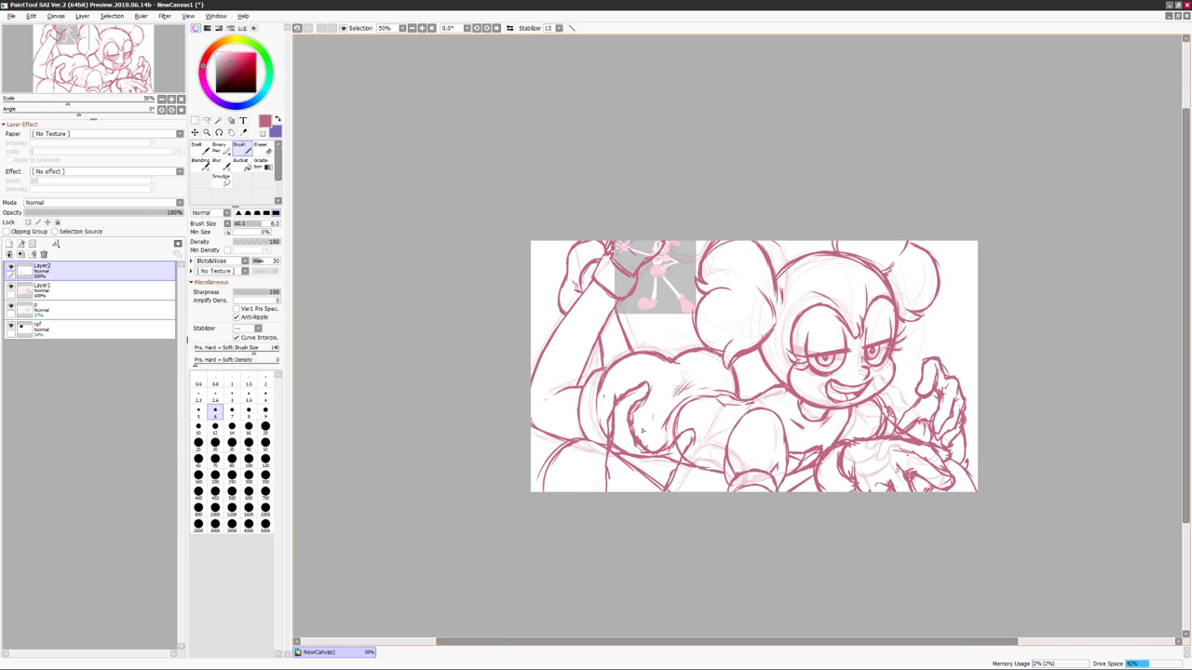
mouse_move(657, 454)
mouse_down()
mouse_move(644, 414)
mouse_move(694, 425)
mouse_up()
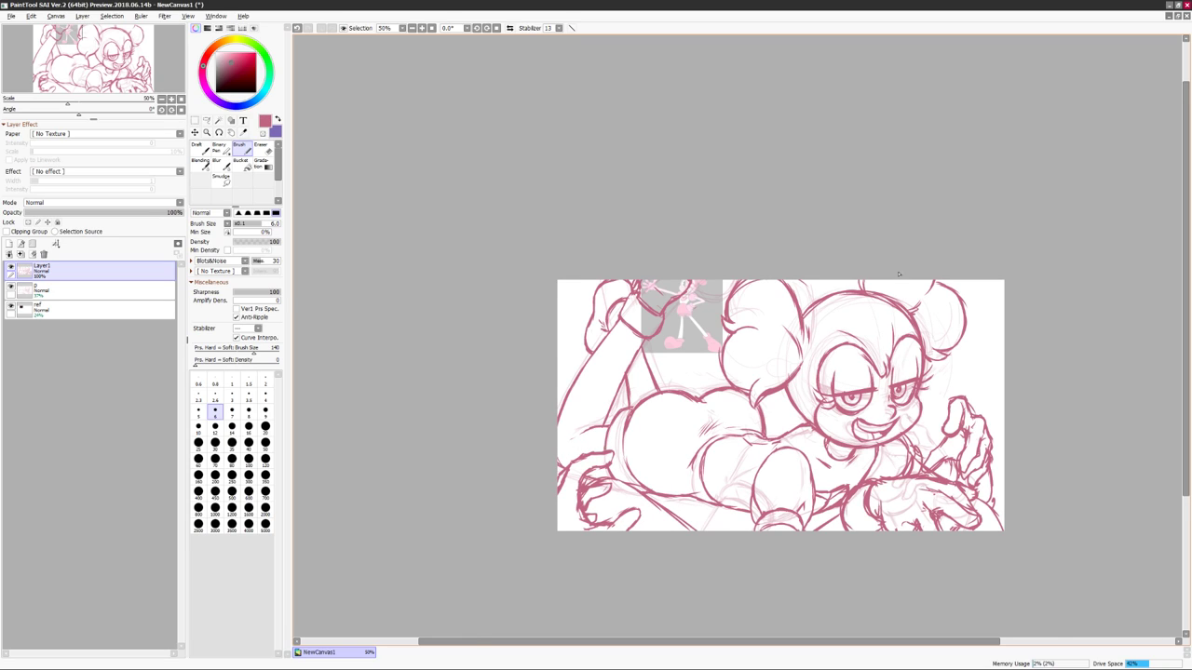
Turn the finished drawing into a pale sketch on layer p, hide the ref layer, and name the empty top layer Line.
drag(898, 274, 760, 251)
drag(723, 391, 727, 415)
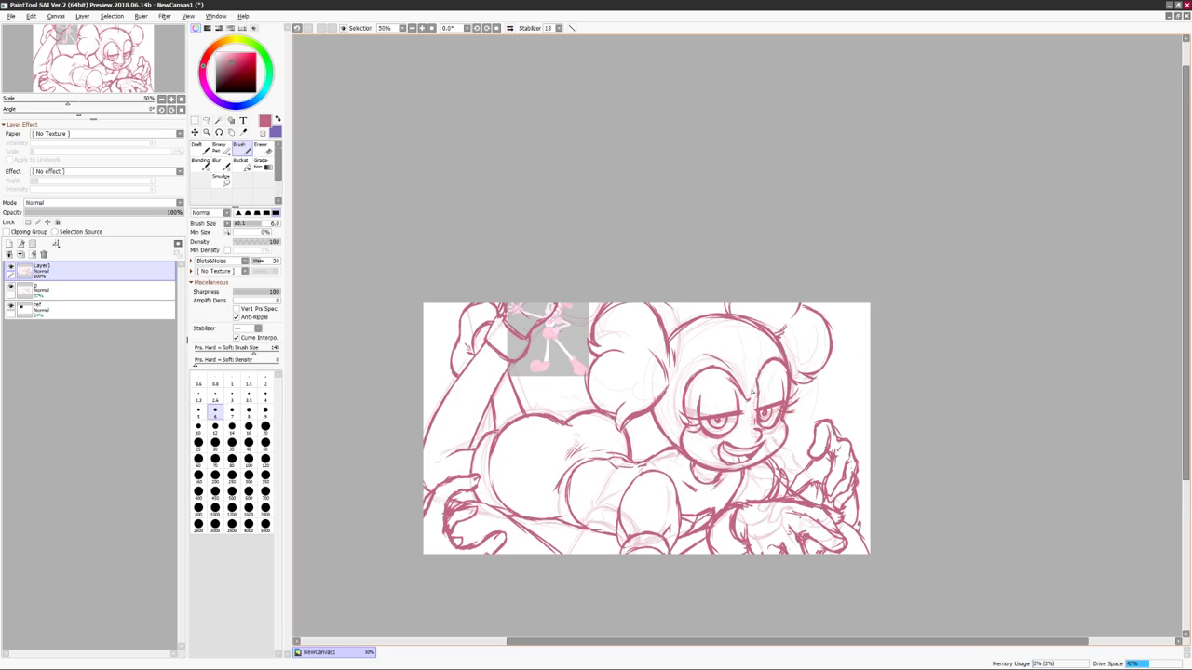
drag(758, 370, 745, 404)
key(ctrl+Down)
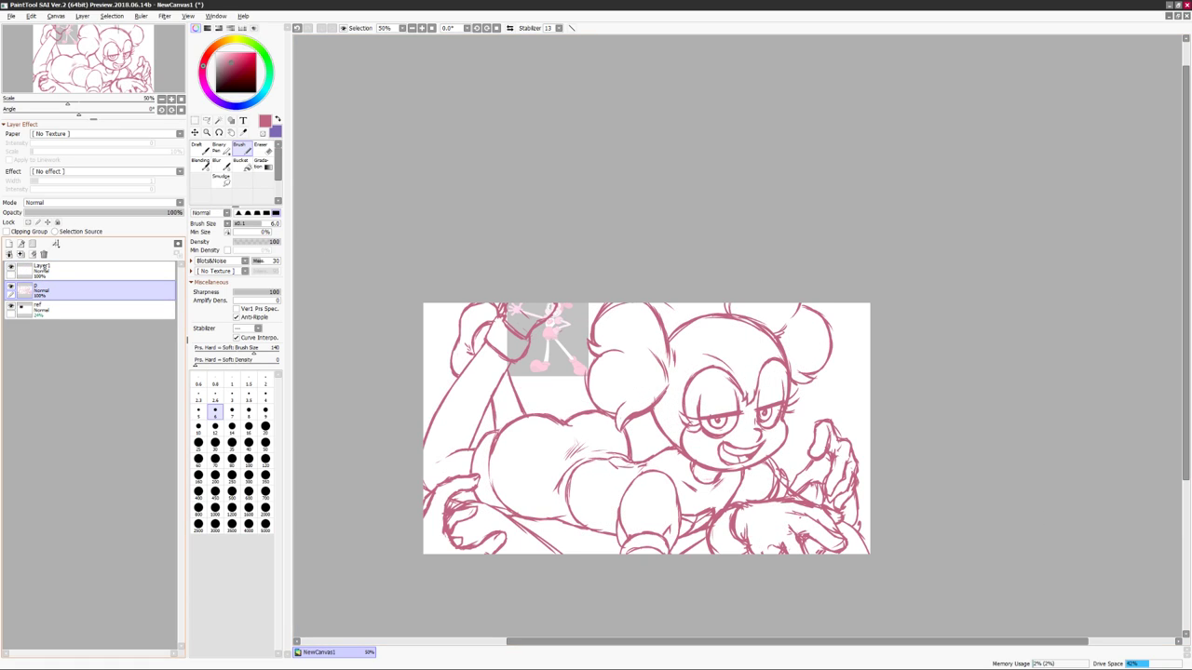
key(ctrl+Up)
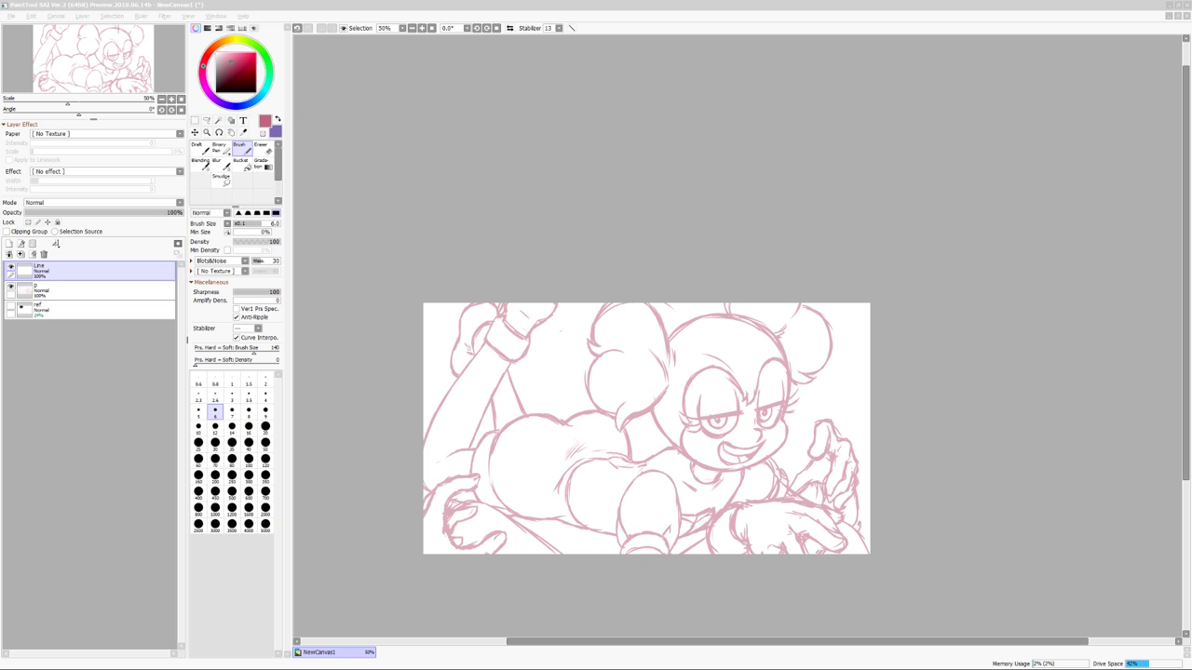
Ink the near eye on the Line layer in dark navy with the Draft brush: heavy lid, lower outline, iris, pupil and lashes.
key(n)
scroll(893, 437, up, 2)
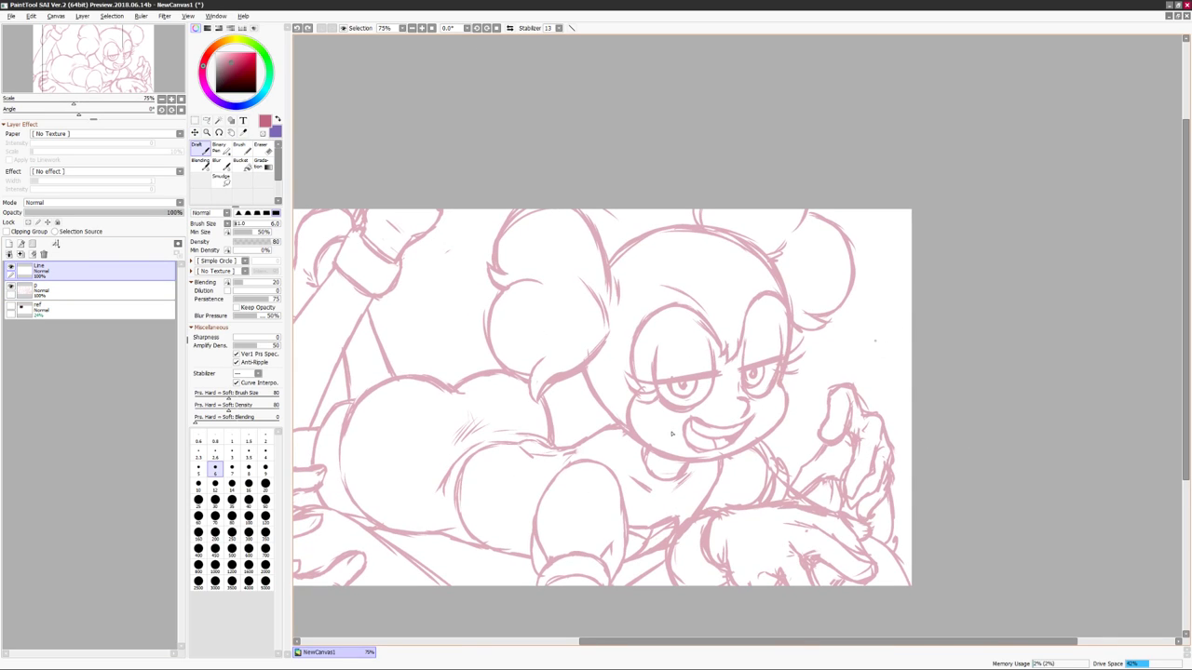
scroll(647, 438, up, 1)
drag(712, 407, 658, 393)
key(h)
drag(583, 421, 676, 435)
key(h)
drag(594, 433, 606, 453)
key(h)
drag(786, 399, 820, 421)
key(h)
drag(676, 400, 697, 410)
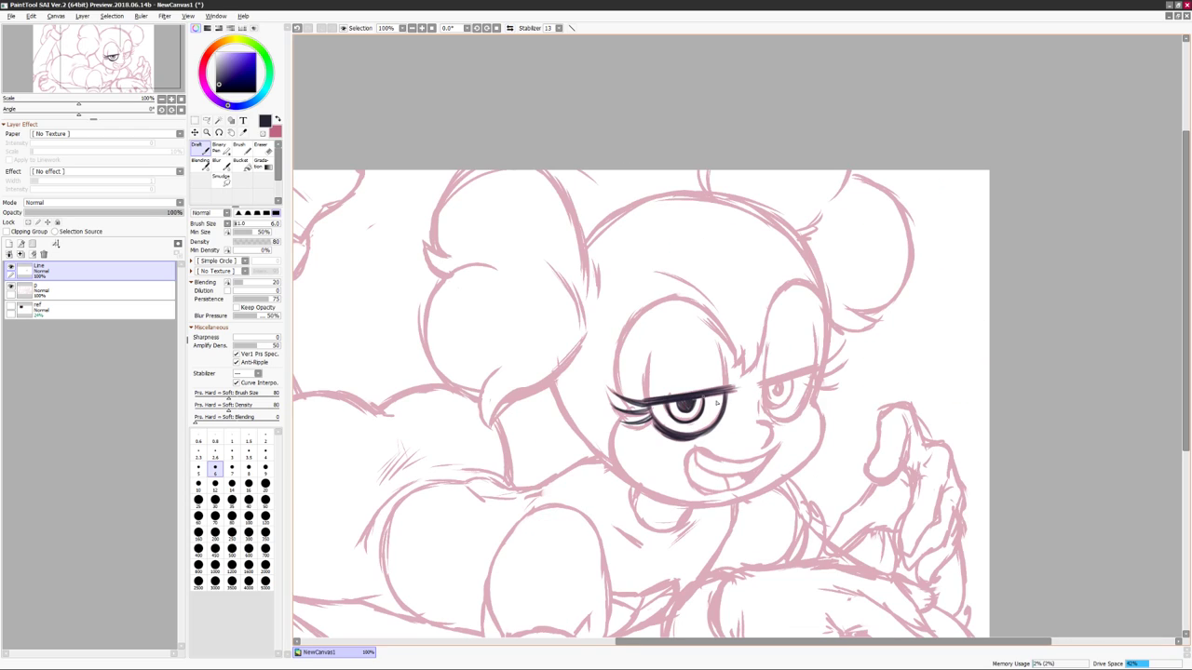
key(h)
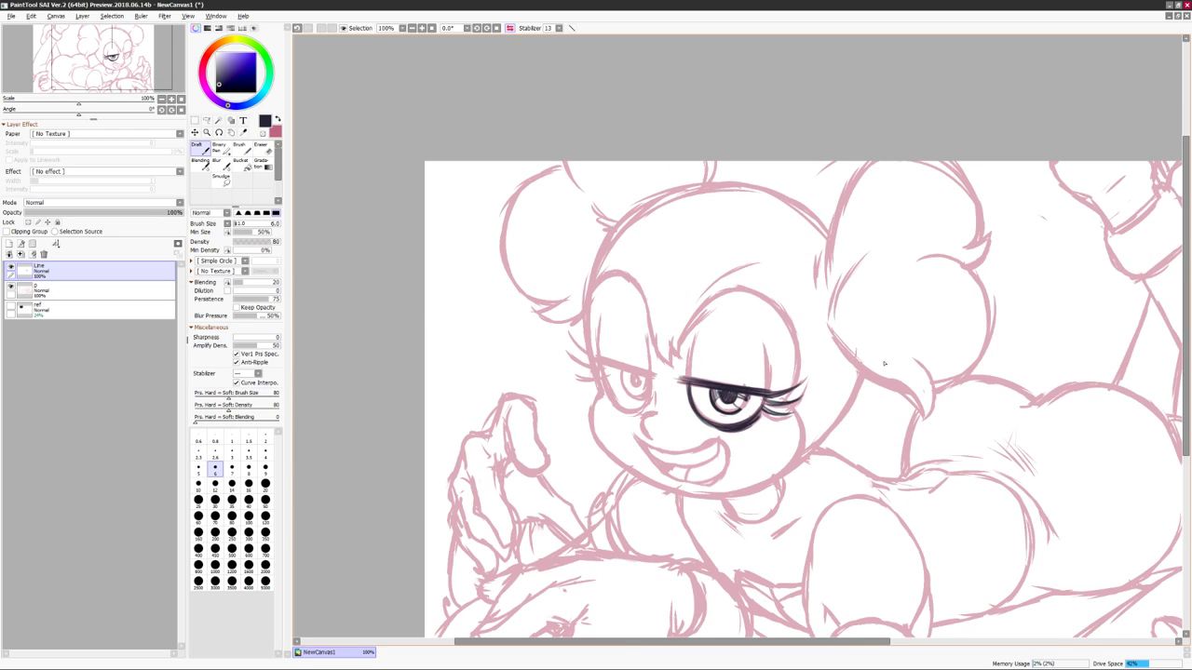
Ink the far eye's slanted lid, lower outline, iris and pupil.
key(h)
drag(823, 371, 834, 399)
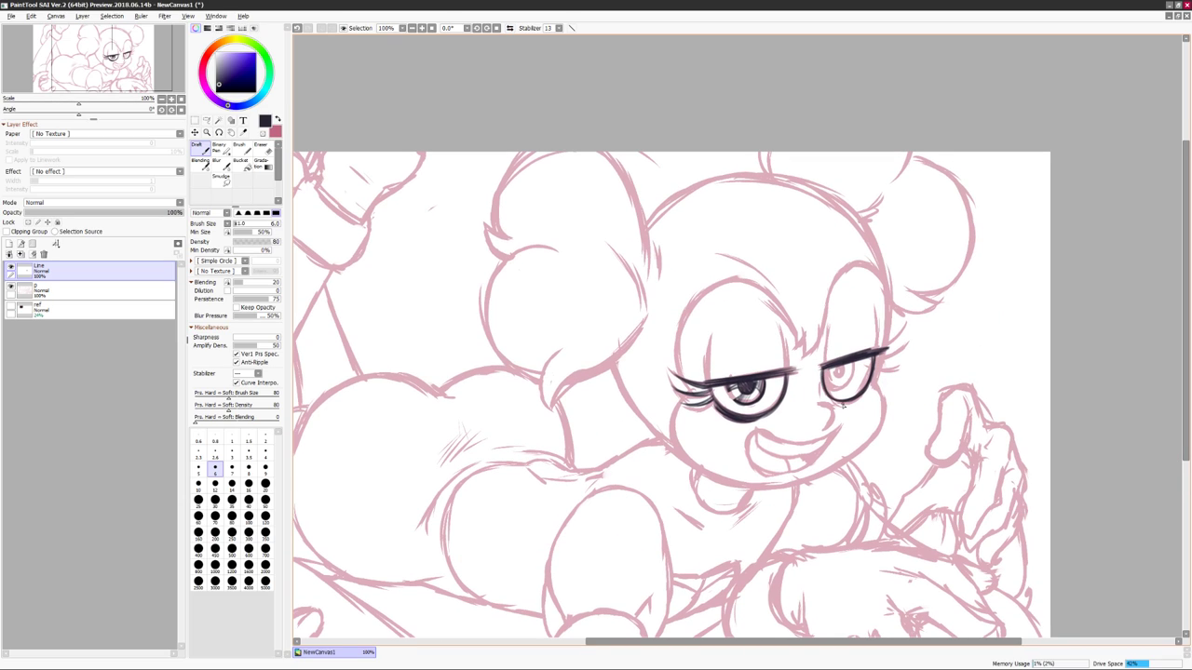
key(h)
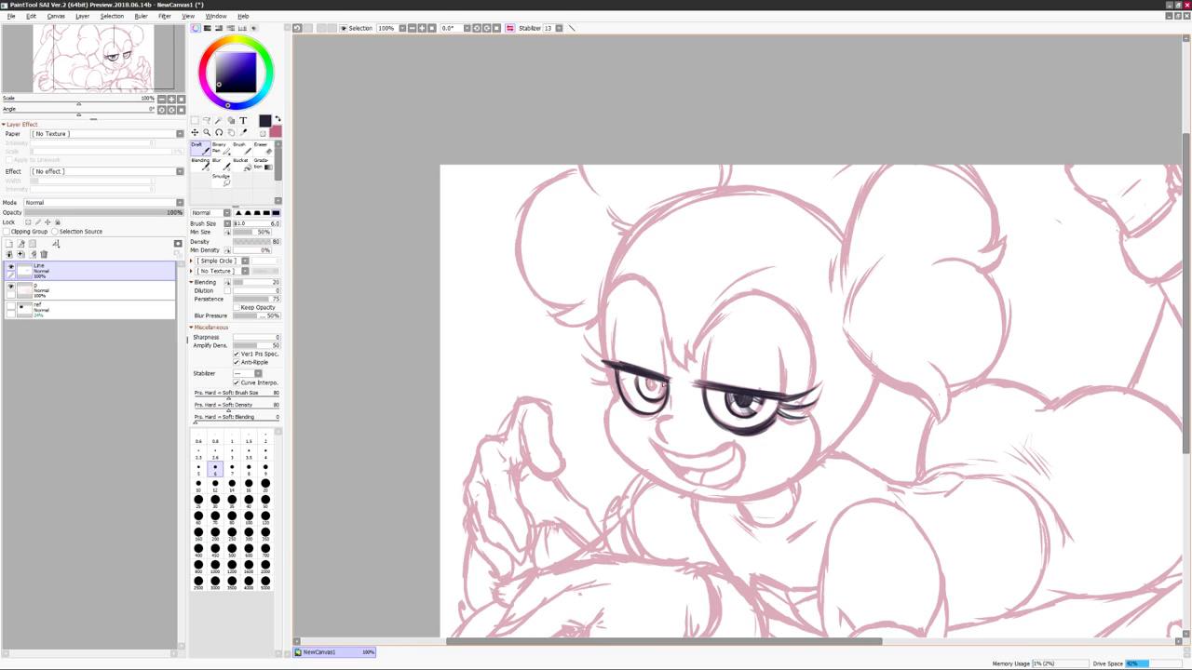
drag(670, 388, 639, 382)
key(e)
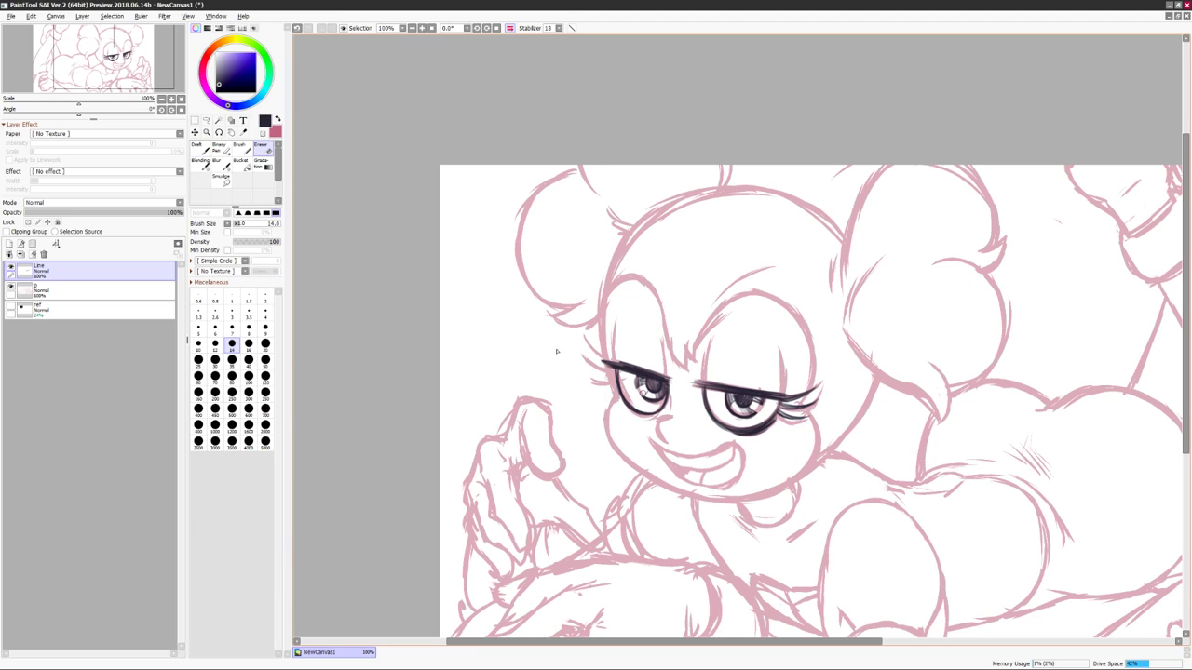
Ink the long lashes at the outer corner of the far eye.
key(e)
scroll(578, 369, right, 2)
drag(559, 346, 565, 369)
scroll(596, 370, left, 2)
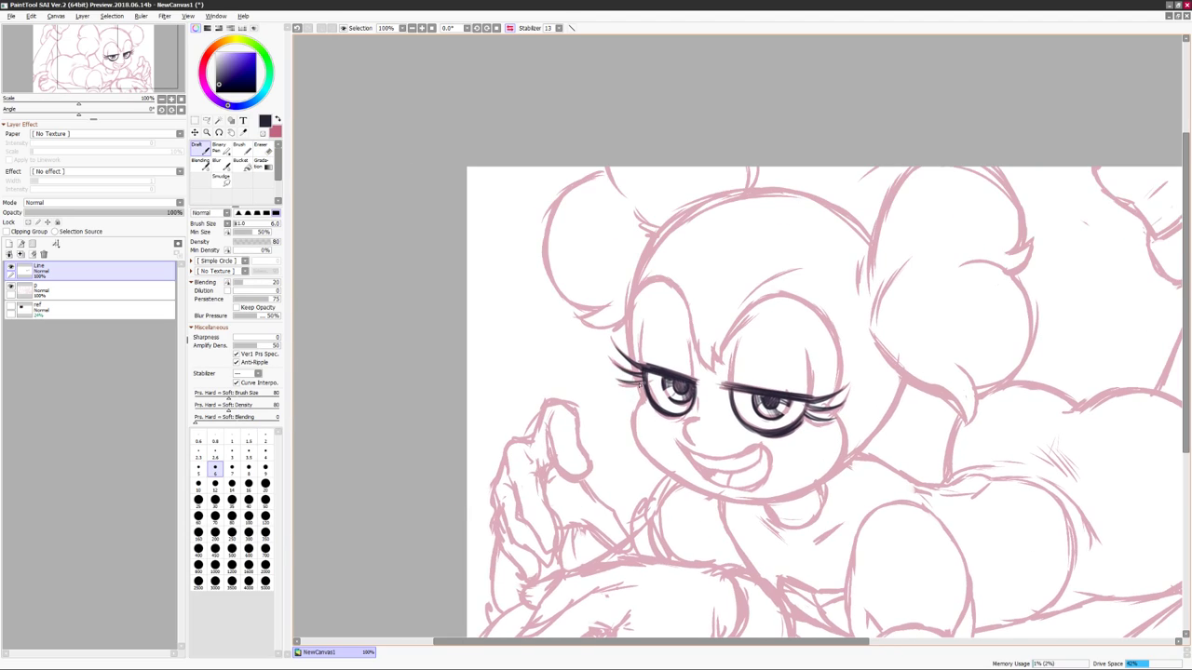
key(h)
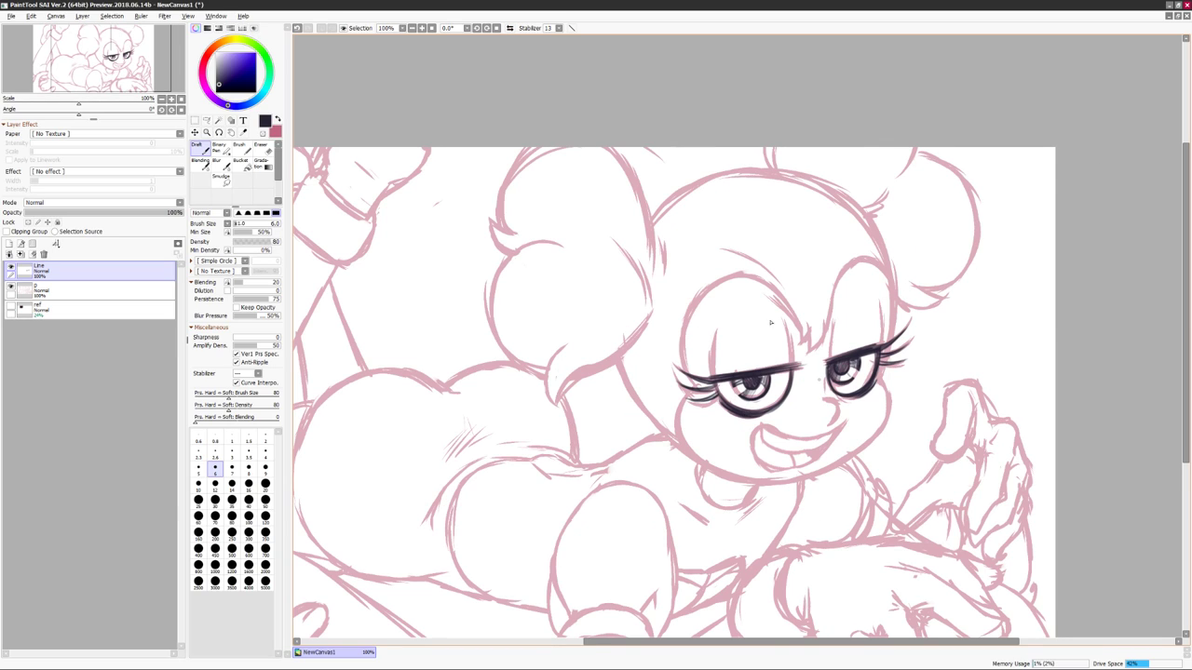
Ink the nose and the sides of both eyes rising above the half-closed lids.
drag(745, 413, 726, 362)
key(h)
drag(727, 299, 730, 359)
drag(936, 297, 924, 279)
Adjust the inked near eye with a lasso selection and save the drawing as spinel.psd.
key(a)
drag(716, 285, 812, 294)
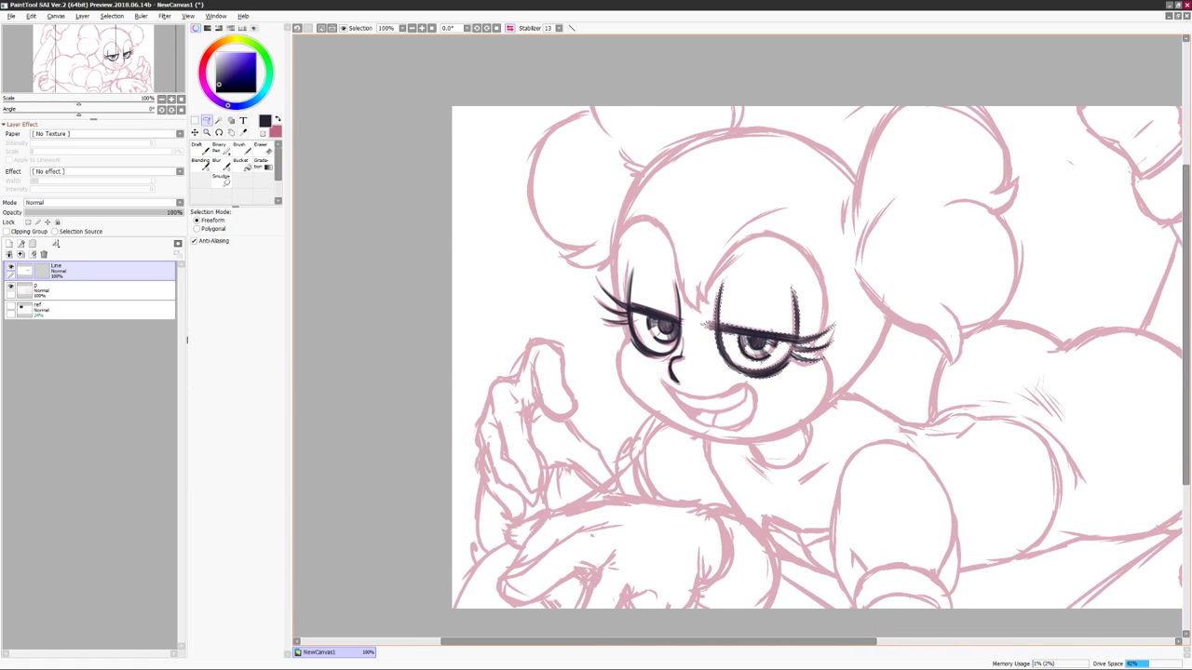
key(h)
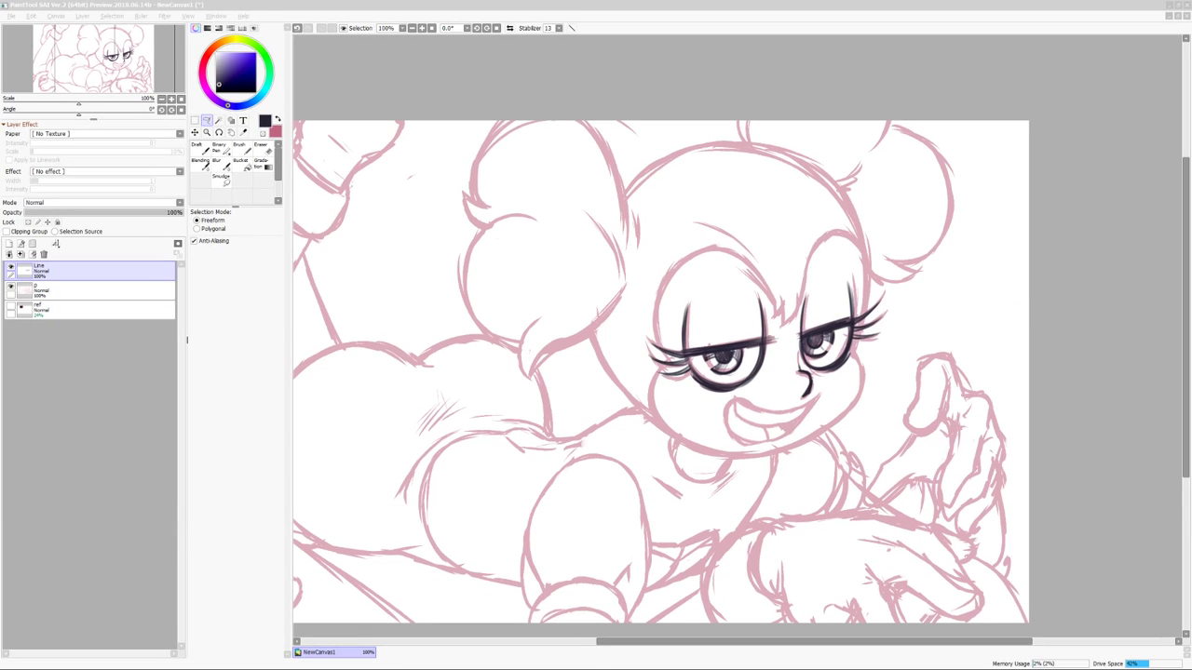
key(n)
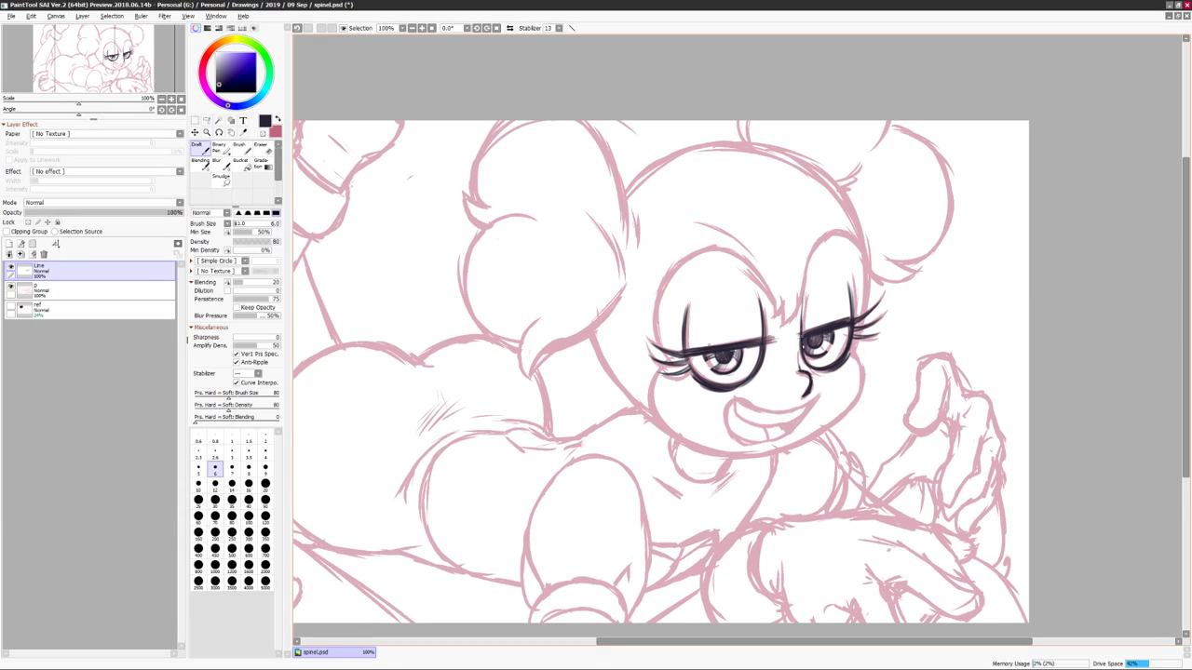
Ink the curved upper arcs above both eyelids.
key(h)
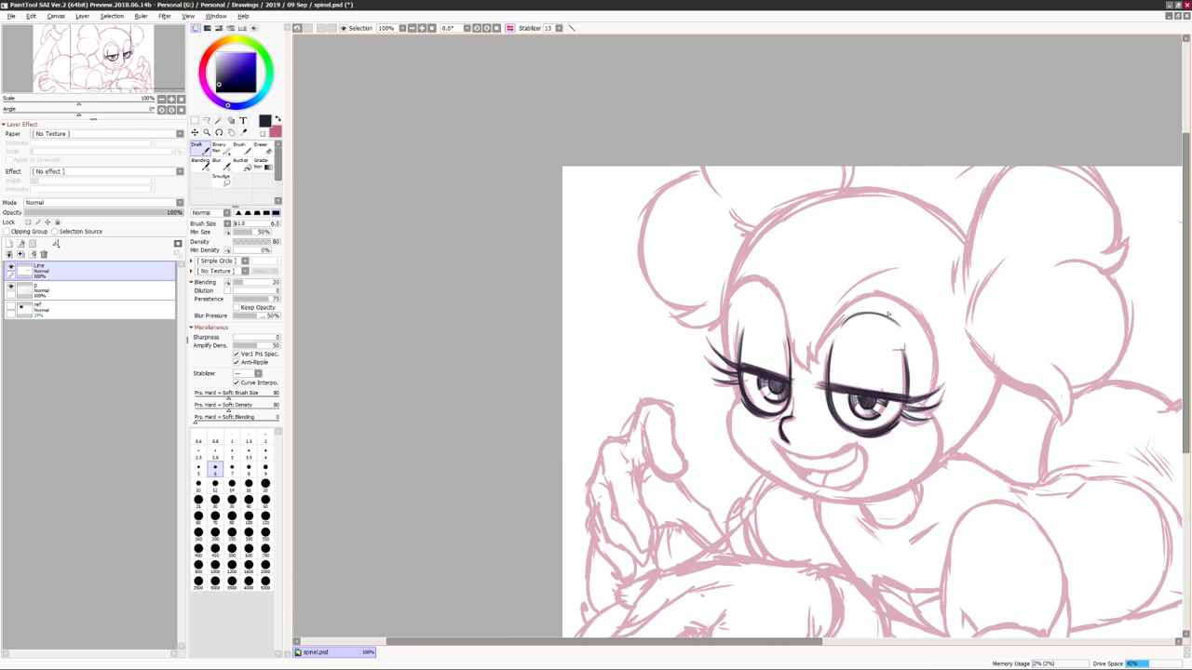
key(h)
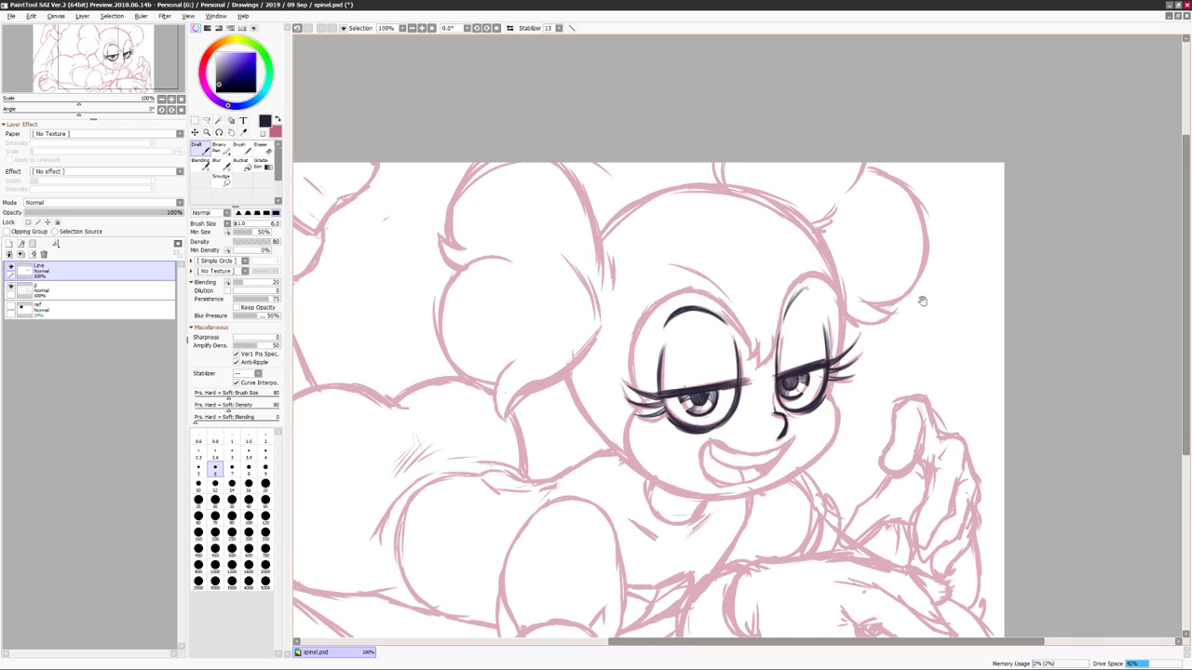
scroll(902, 298, down, 1)
scroll(710, 418, right, 2)
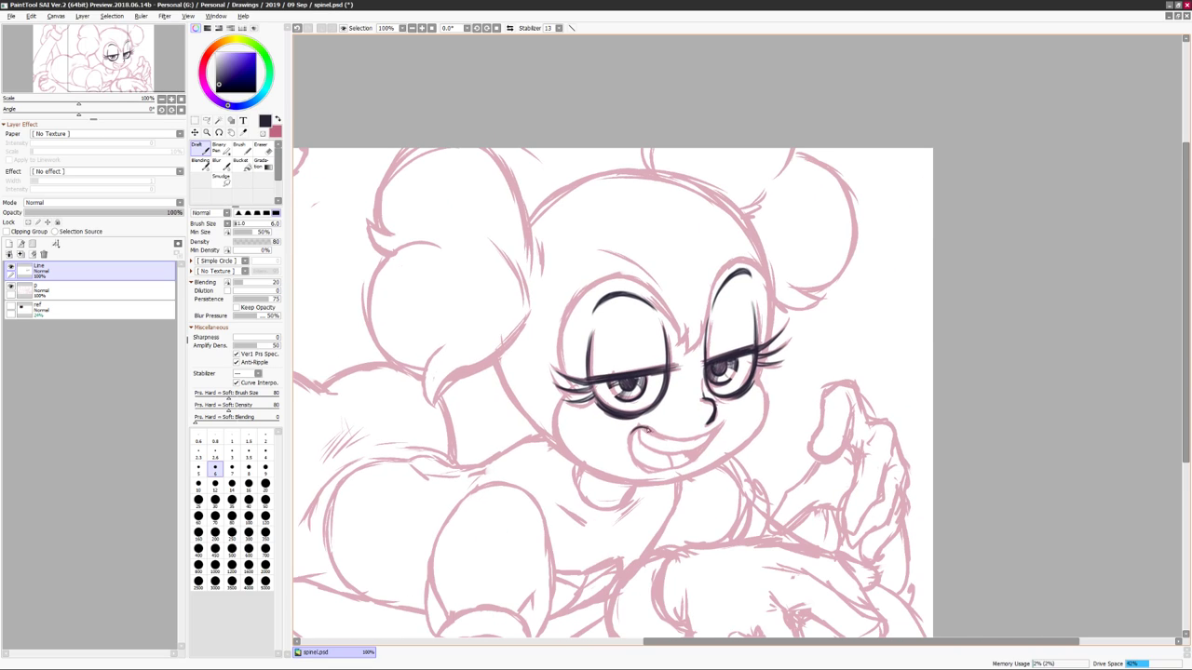
Ink the outline of the smirking open mouth.
key(h)
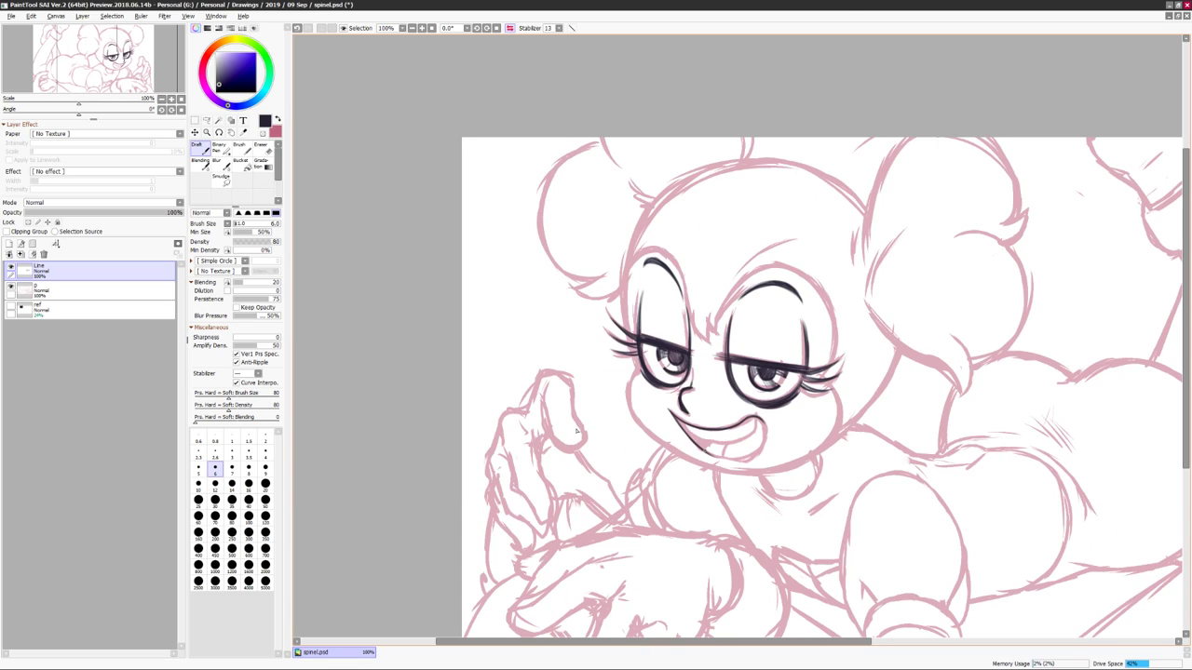
key(h)
key(h)
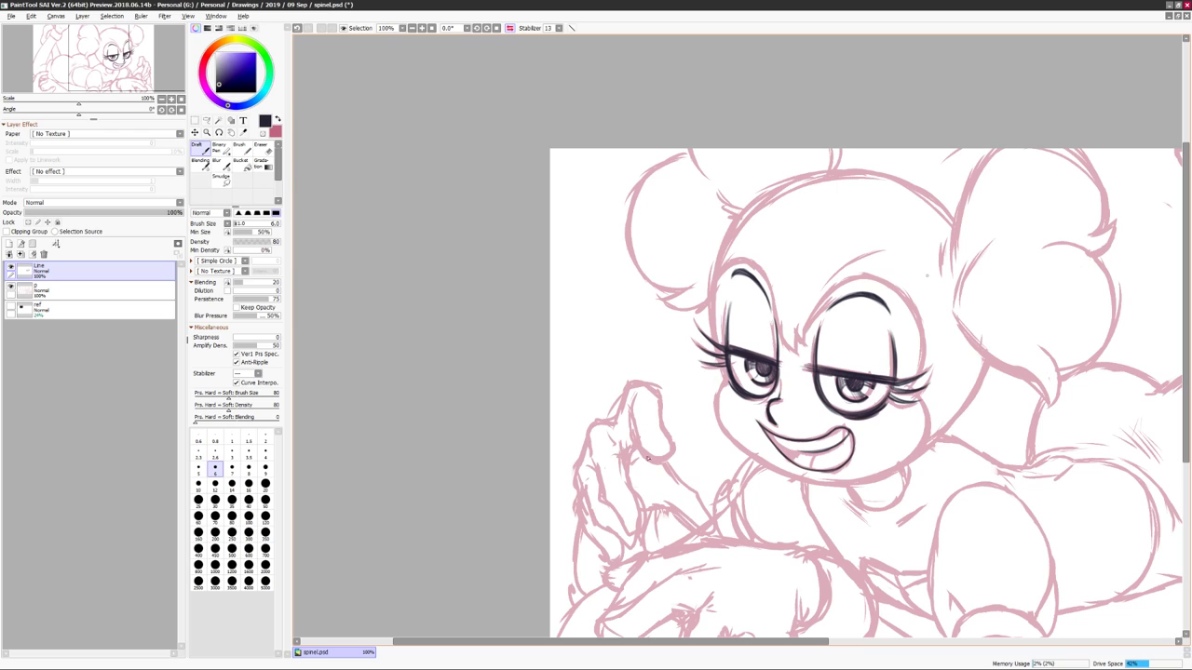
Ink the tooth lines inside the smirking mouth and fill the open corner of the mouth dark.
scroll(927, 432, right, 4)
key(h)
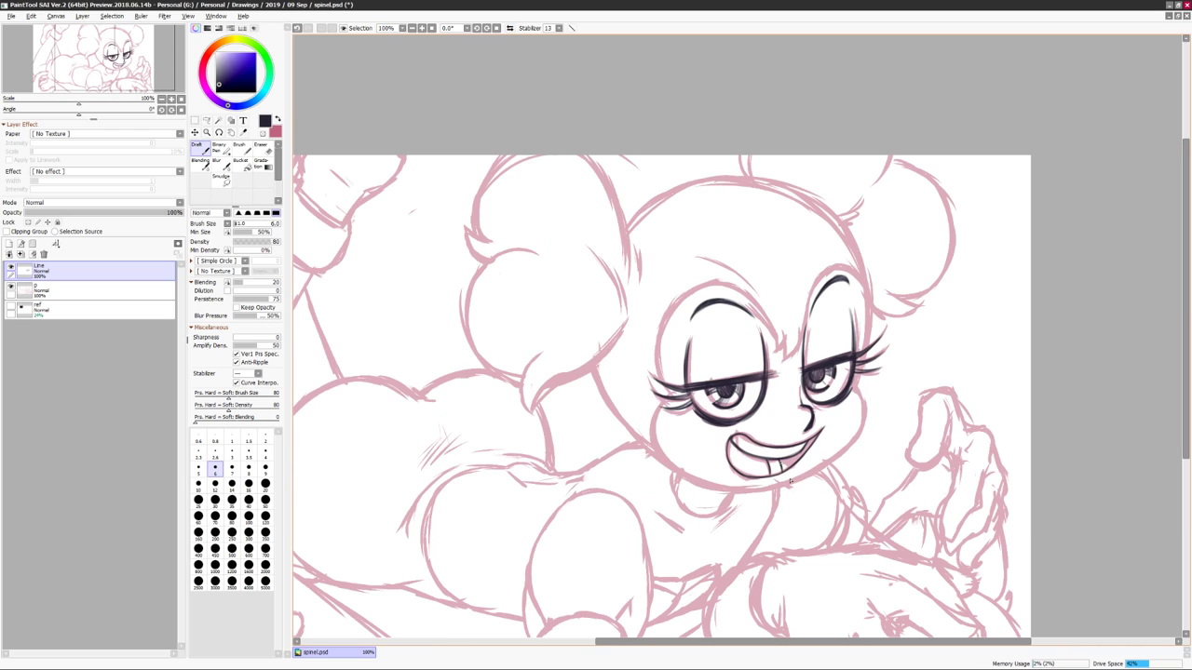
key(h)
key(b)
key(ctrl+shift+n)
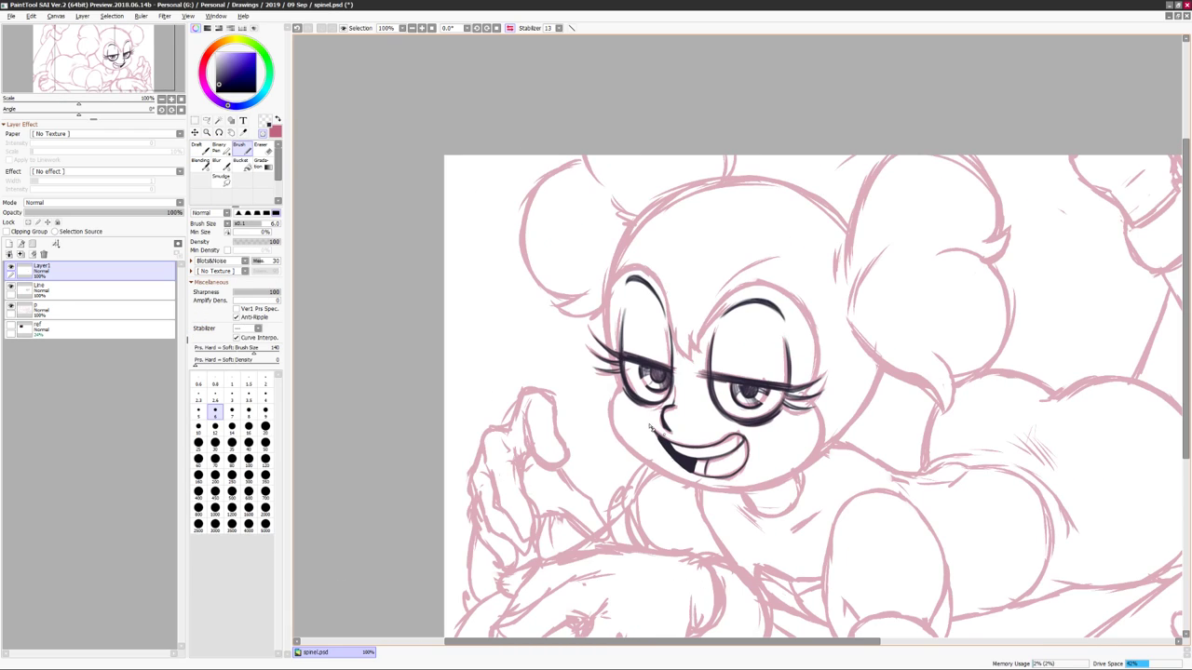
key(h)
key(ctrl+z)
key(minus)
key(n)
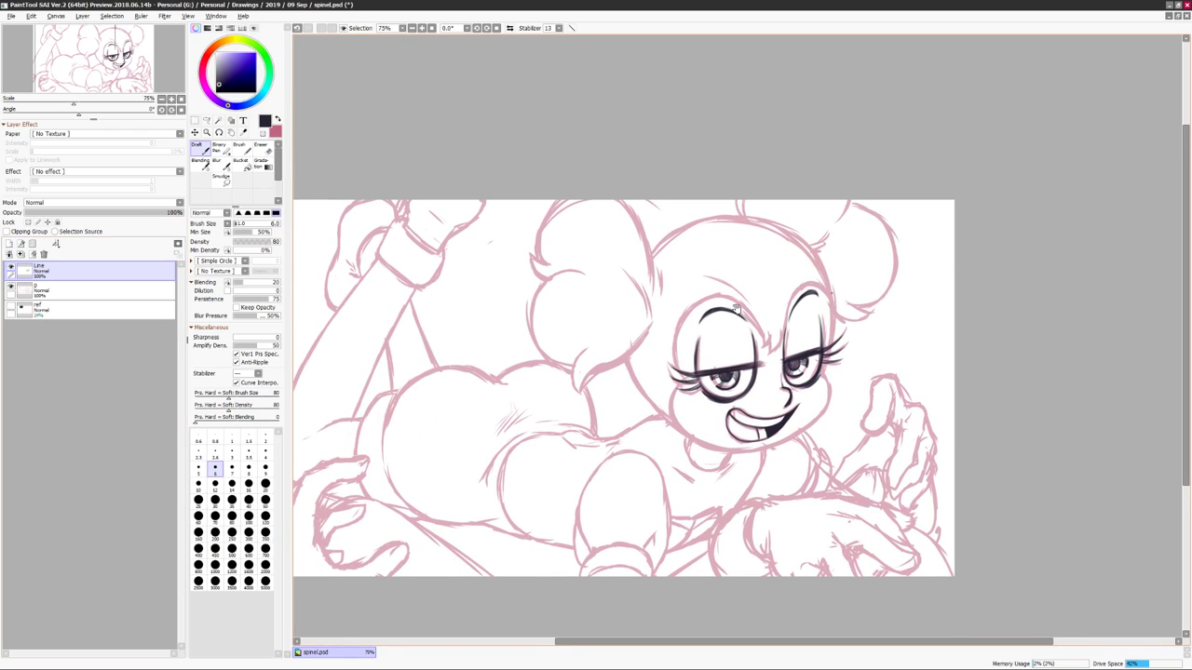
Add a new layer and ink the face outline from the far side of the forehead around cheek, chin and near jaw.
key(h)
key(ctrl+shift+n)
drag(660, 450, 592, 416)
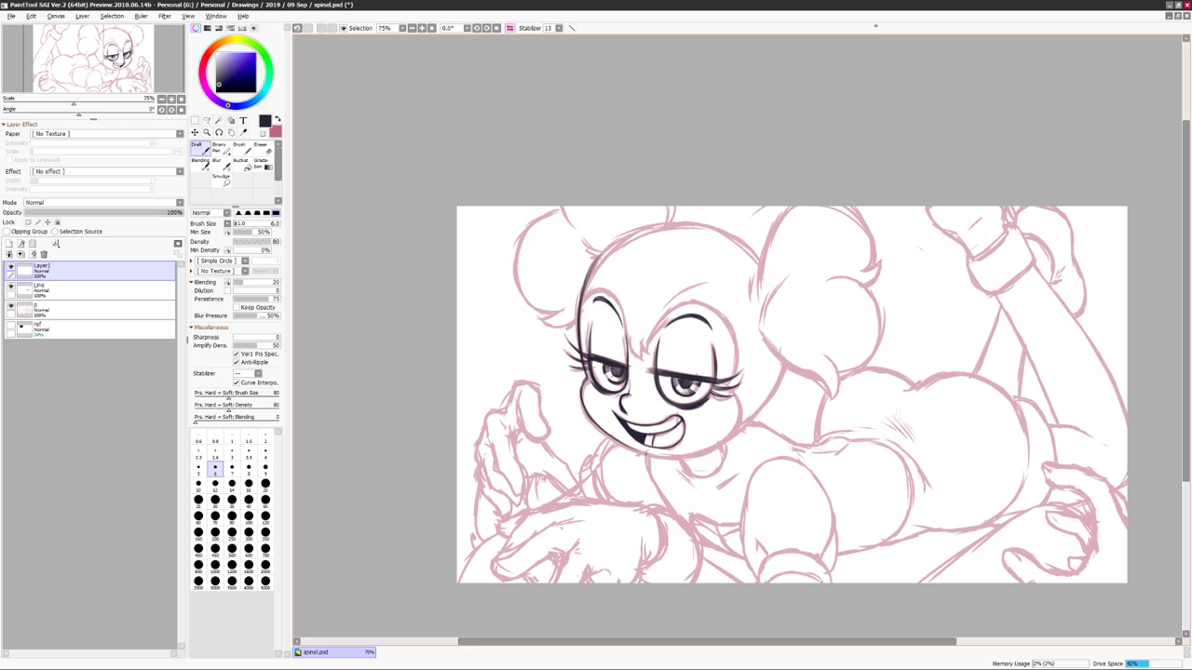
scroll(769, 493, up, 1)
drag(699, 354, 646, 275)
key(h)
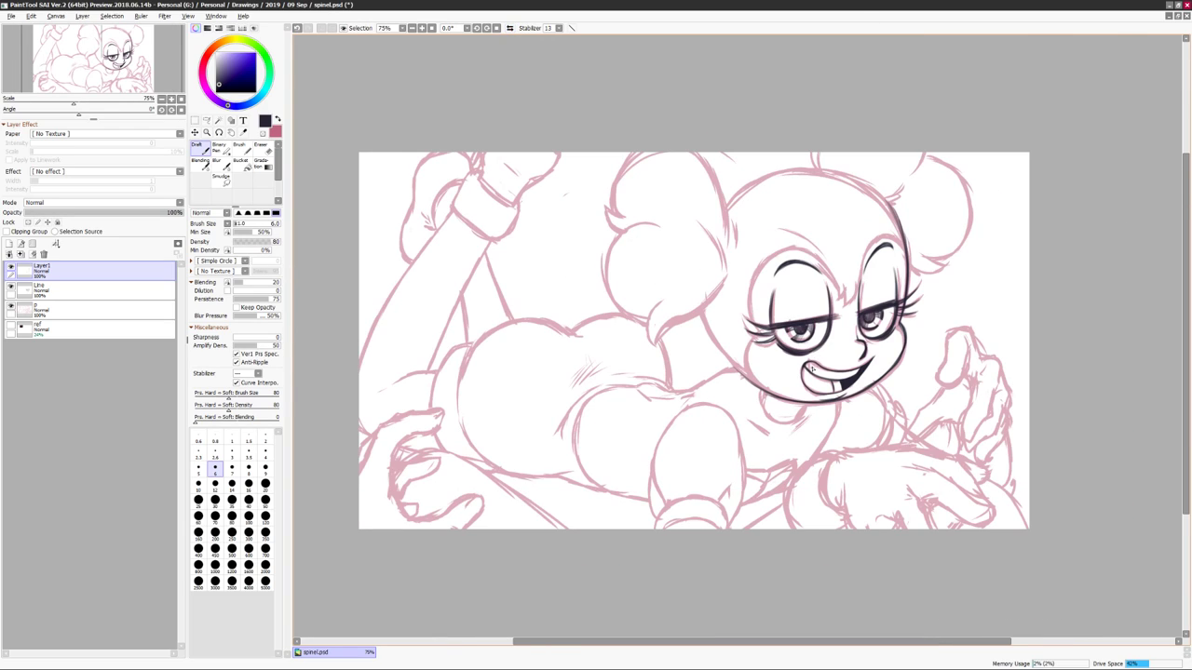
scroll(999, 81, up, 3)
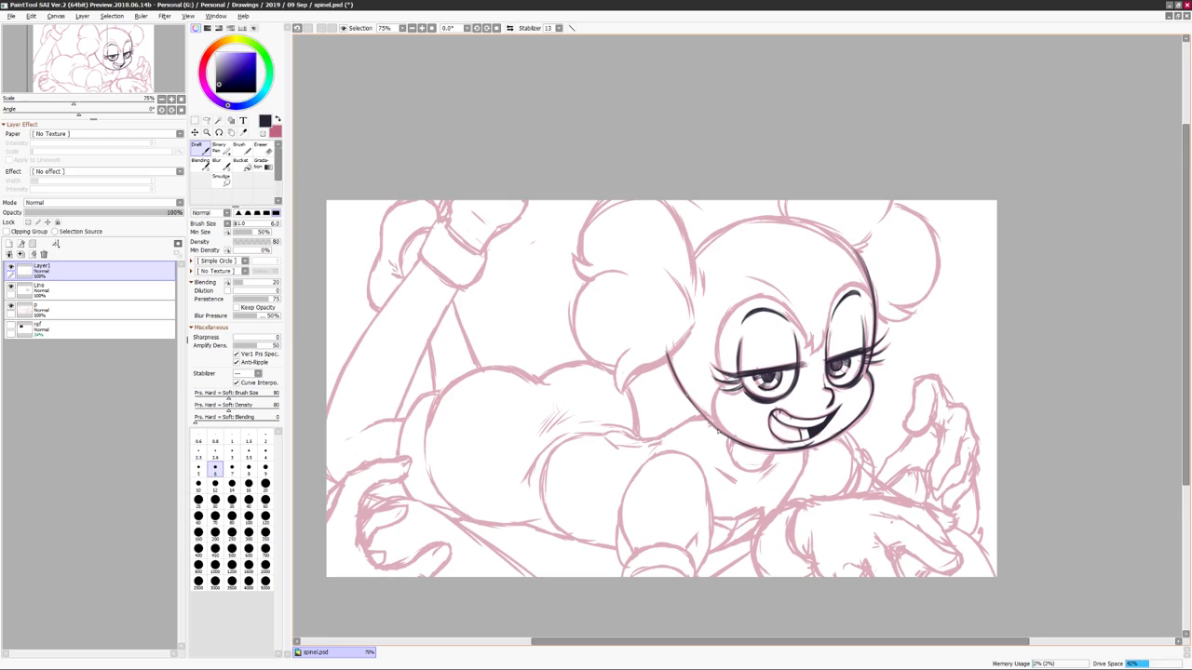
Ink the curved top of the head from the far side of the forehead to the near hair puff.
key(h)
key(h)
key(ctrl+plus)
key(Delete)
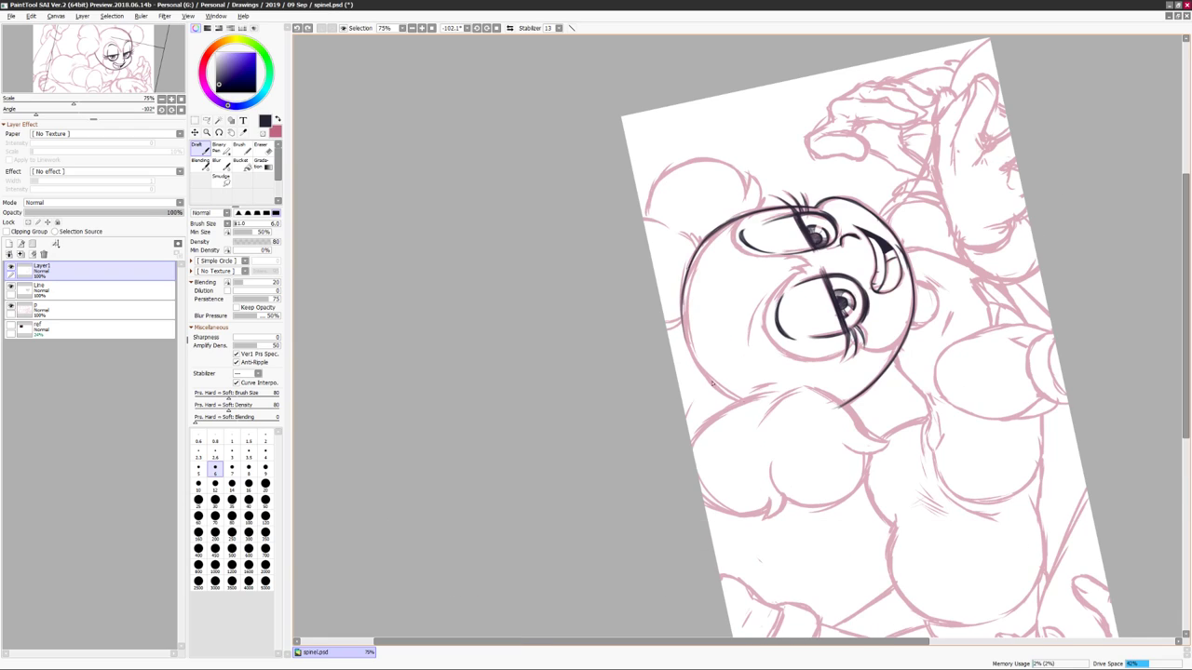
key(Home)
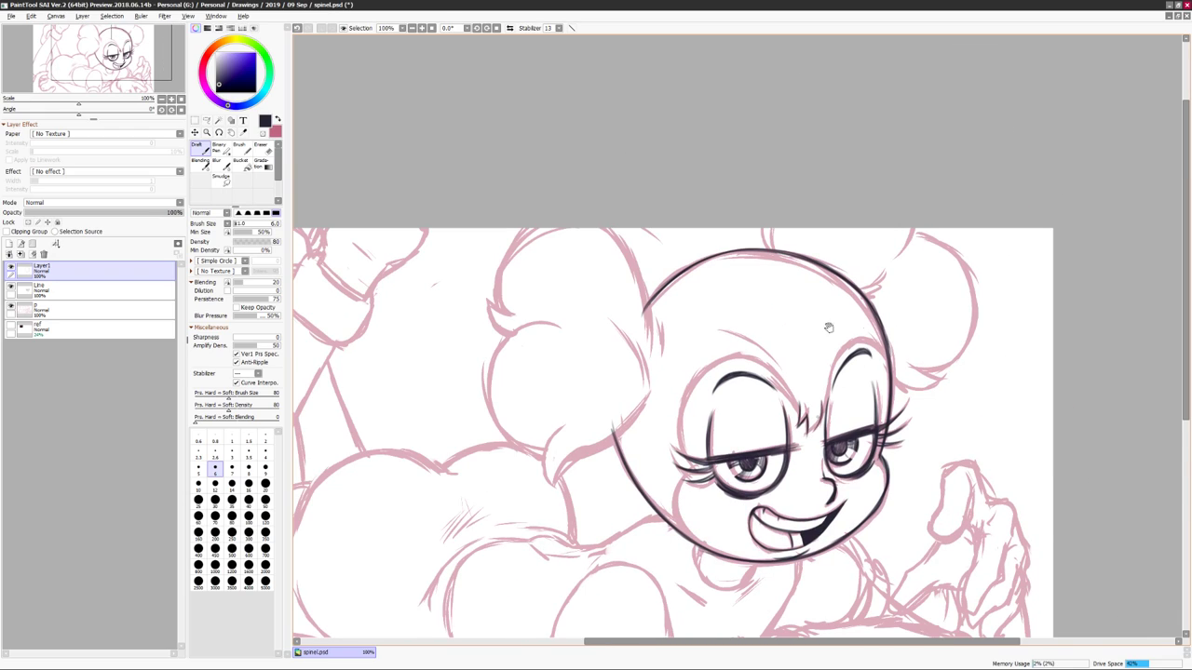
Ink the rounded contours around both eyes with the jagged notch between them, and the near cheek curve.
drag(913, 312, 968, 292)
drag(794, 337, 715, 342)
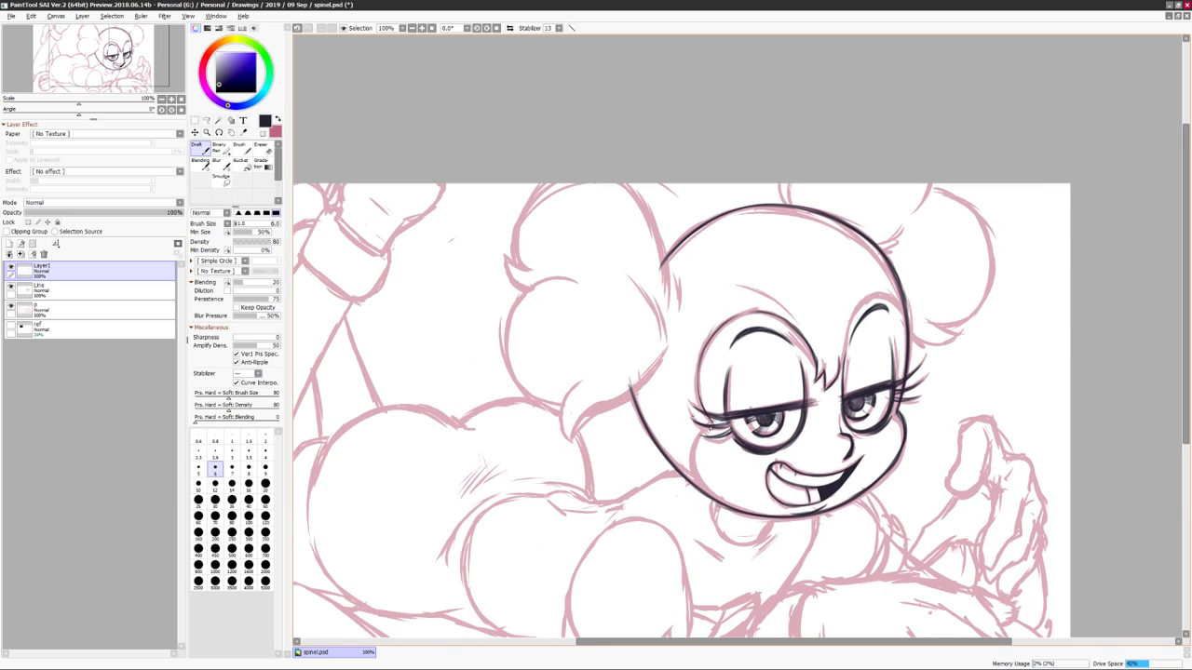
drag(910, 355, 915, 326)
drag(782, 294, 786, 298)
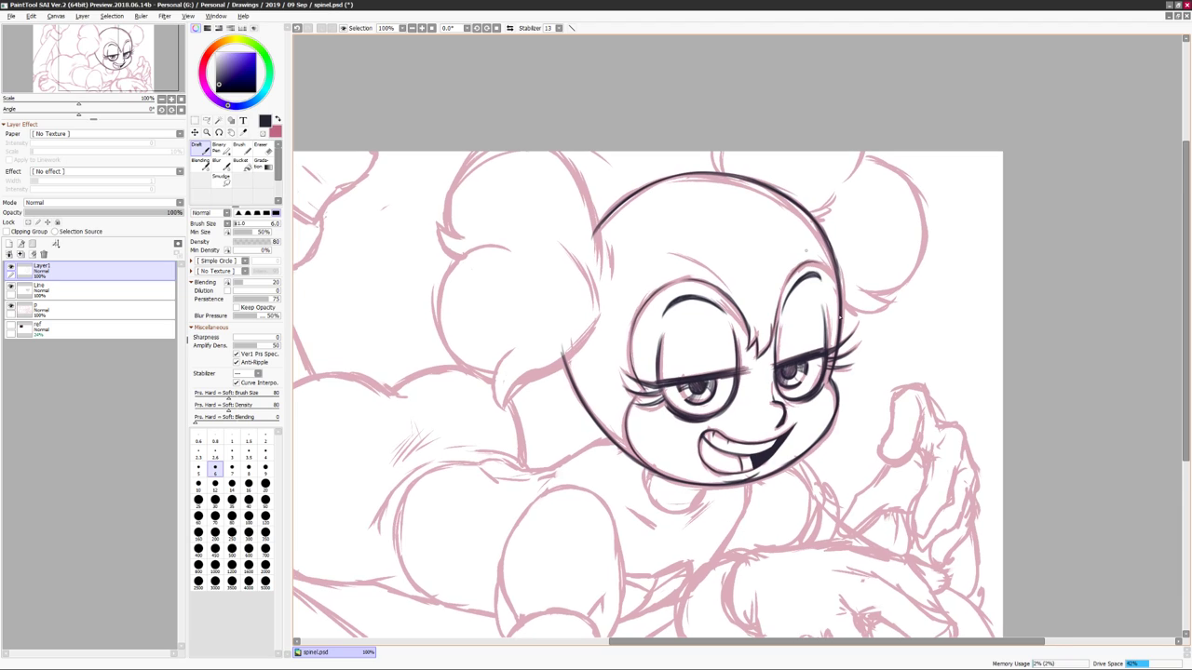
scroll(838, 316, down, 4)
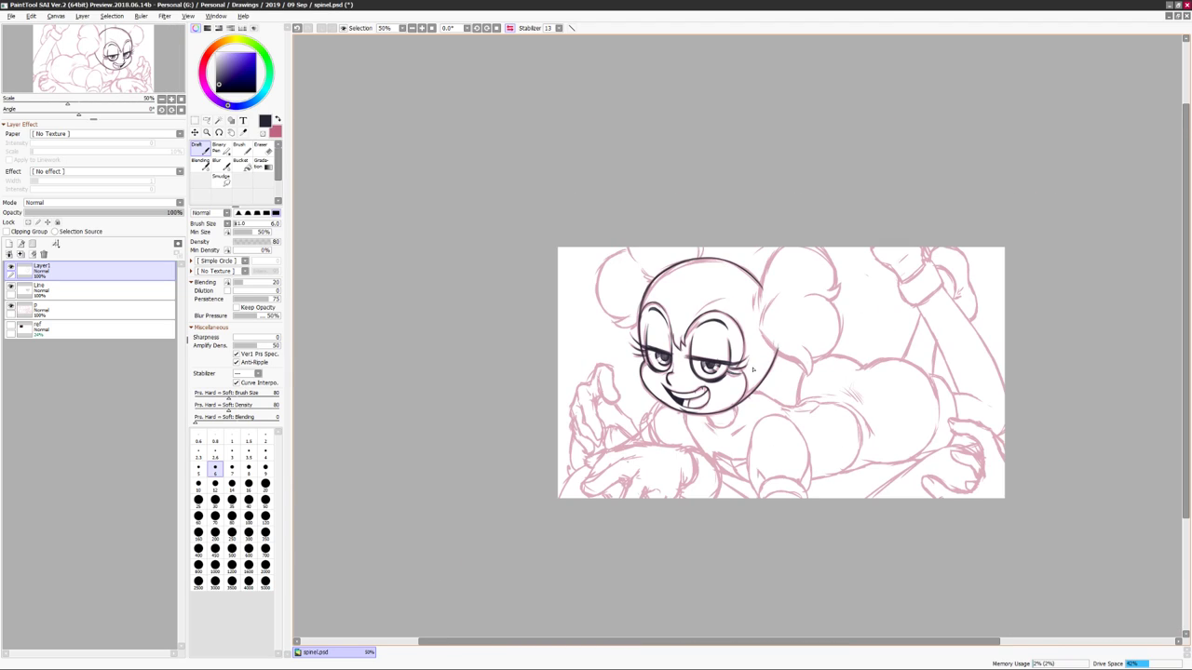
Ink the small rounded shape hanging beneath the chin.
key(h)
scroll(681, 430, up, 3)
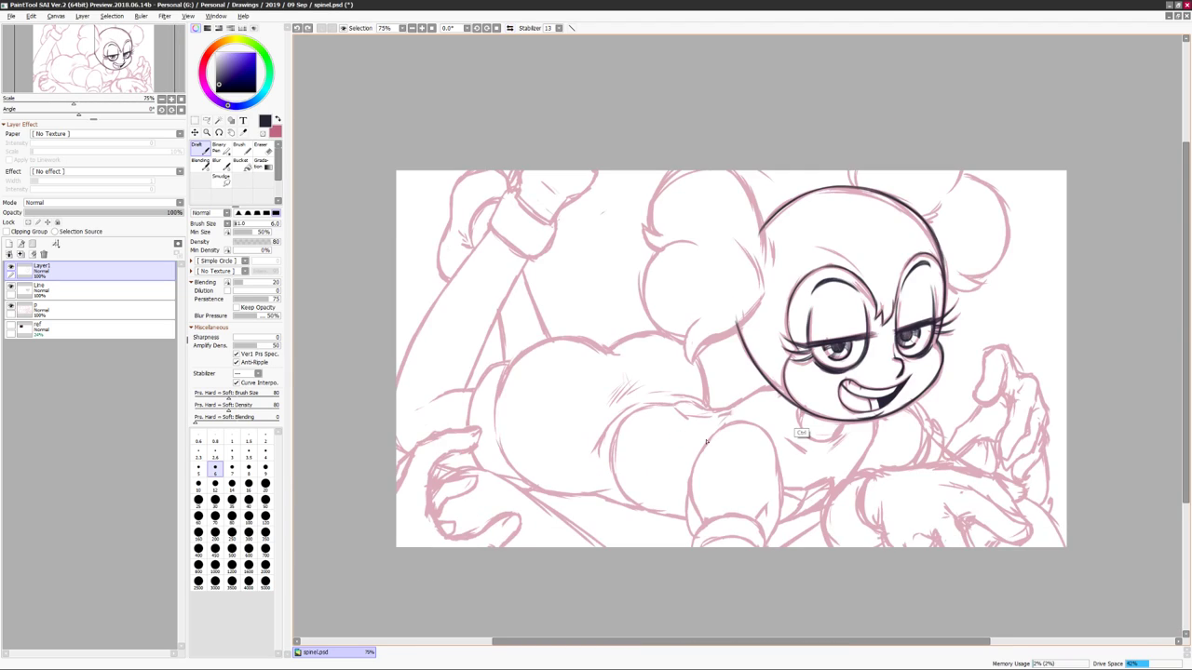
key(h)
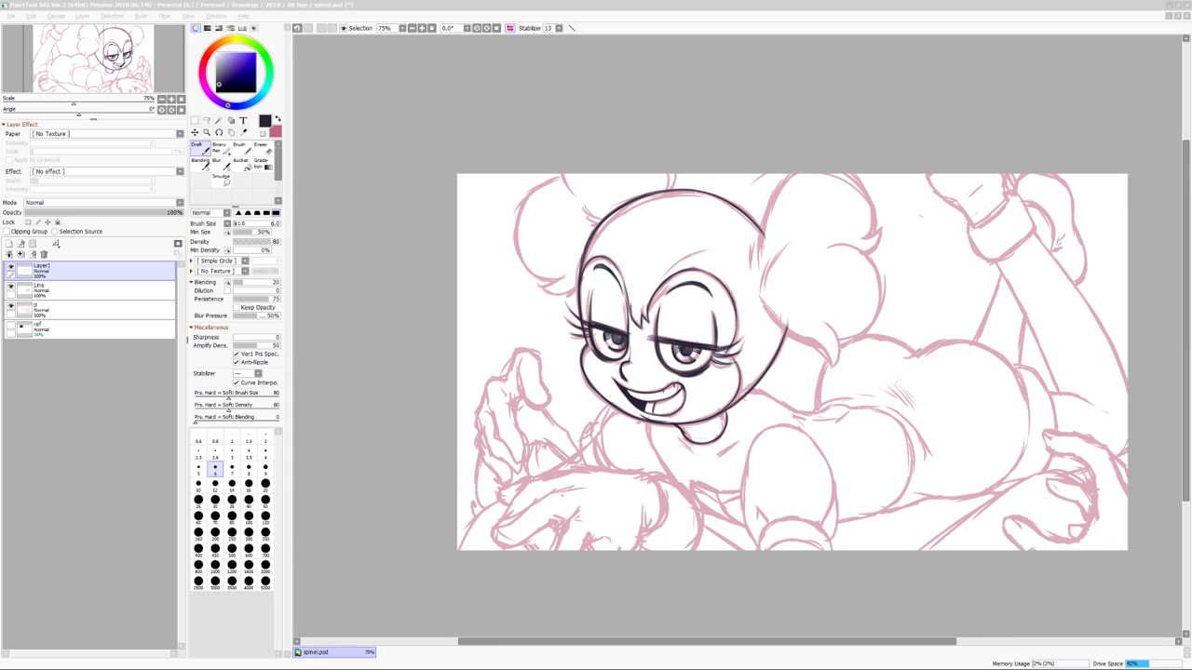
key(h)
scroll(624, 333, right, 3)
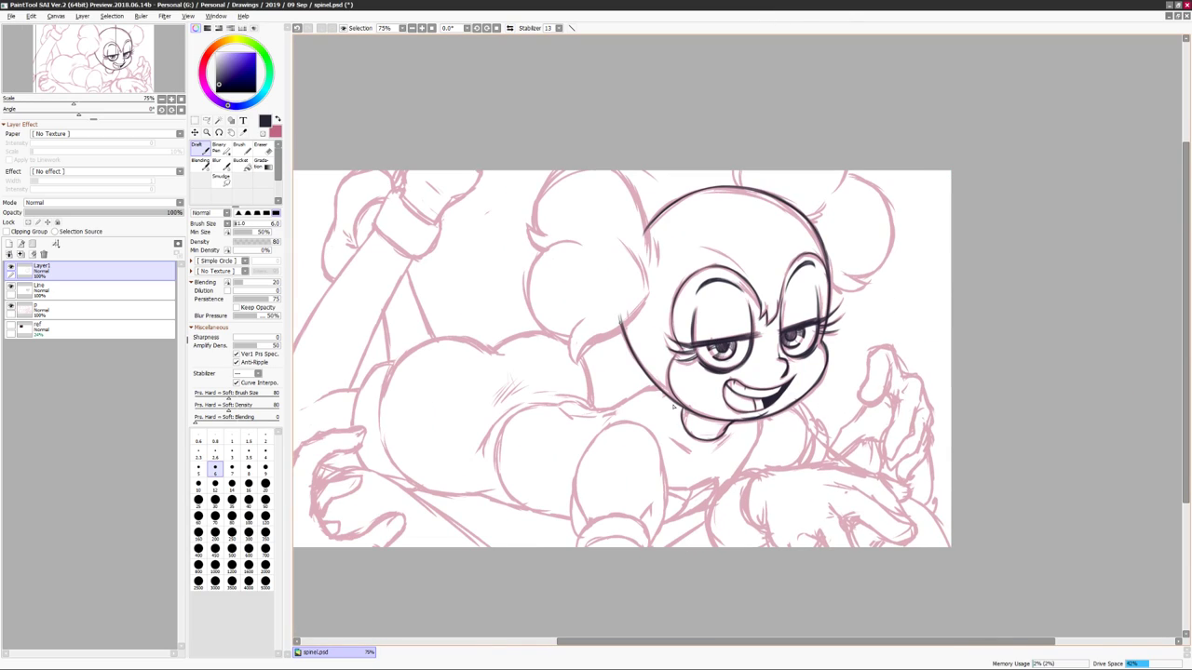
key(h)
Ink the chest line below the chin, the short collarbone stroke and the shoulder line behind the head.
scroll(707, 417, down, 2)
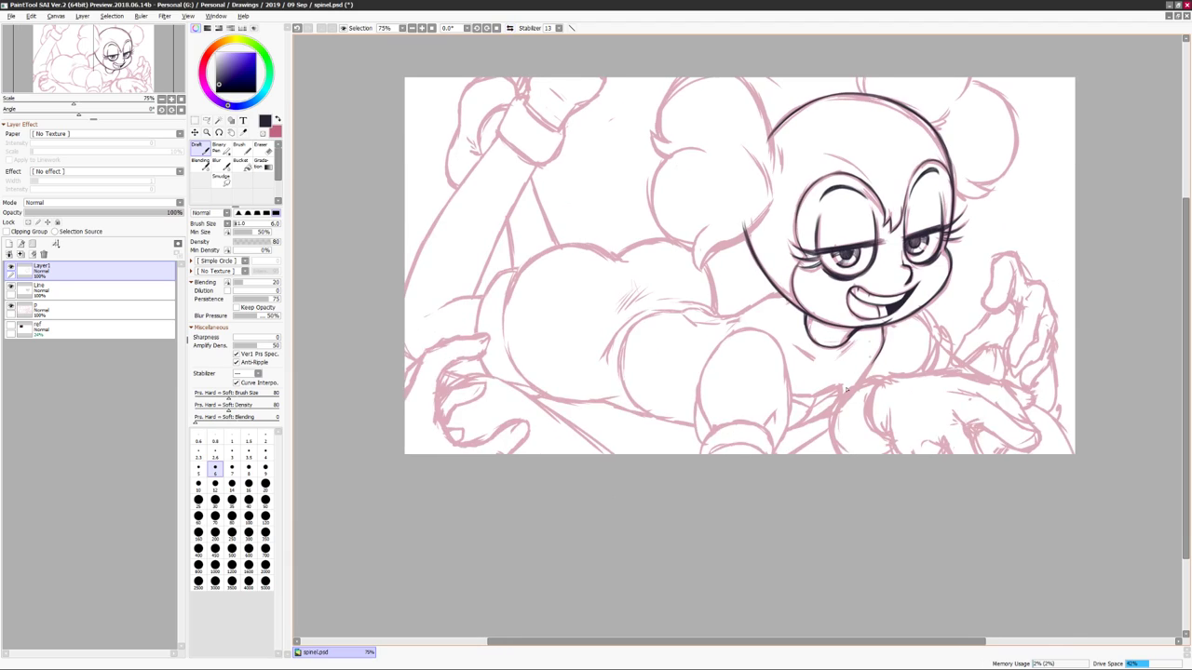
key(h)
key(h)
drag(1145, 263, 1041, 294)
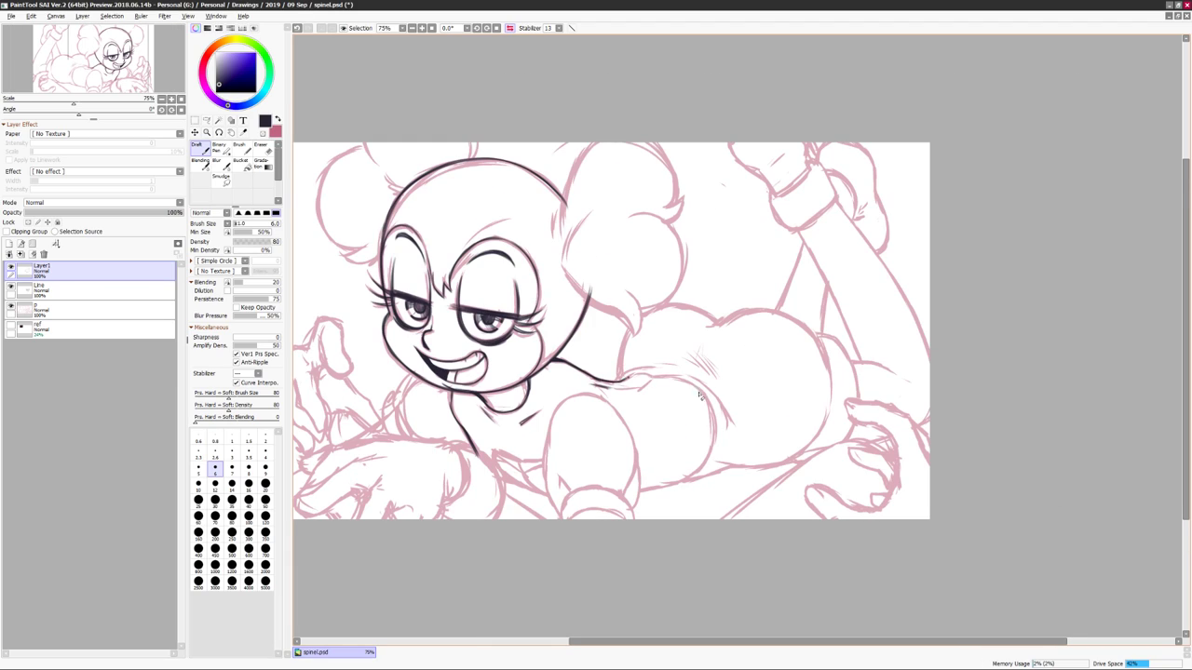
Ink the small fold at the end of the shoulder line and the rounded body contour behind the arm.
key(h)
key(h)
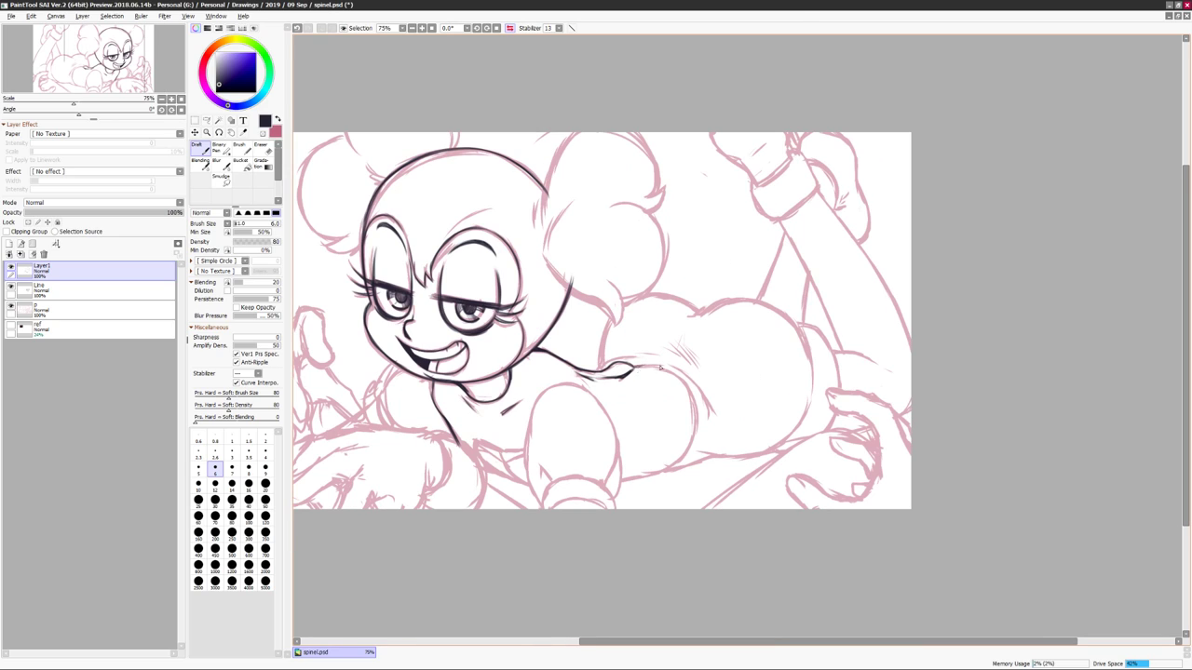
key(h)
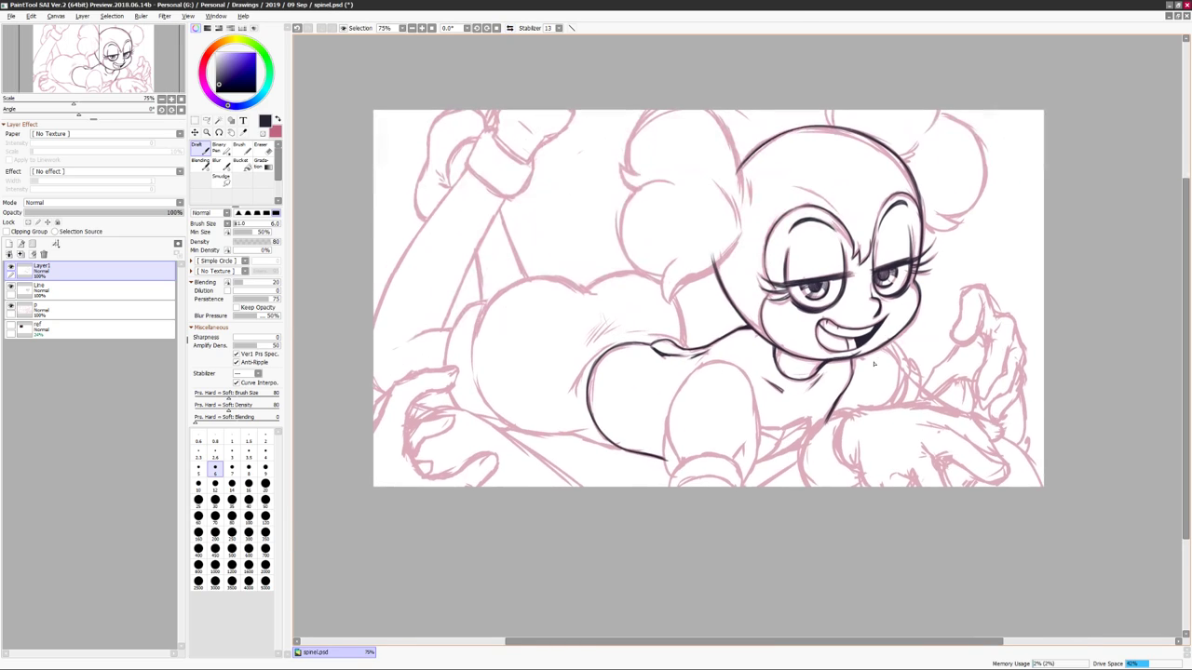
Ink the outline of the near arm with its small crease and the curved cuff at the canvas edge.
key(h)
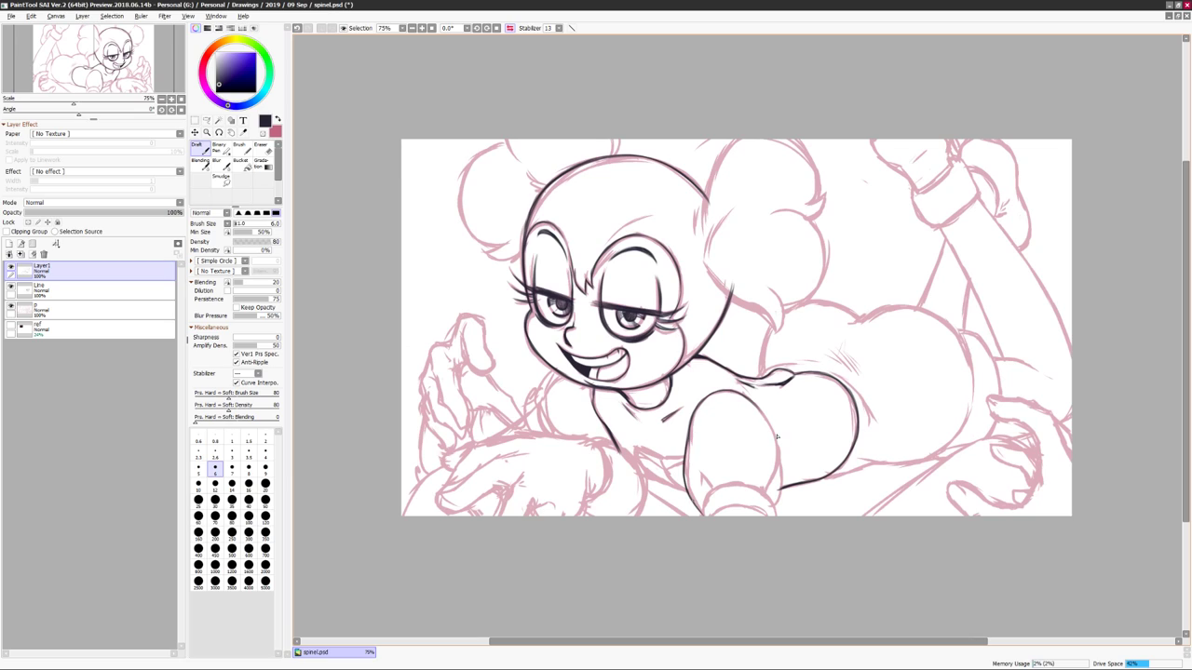
key(h)
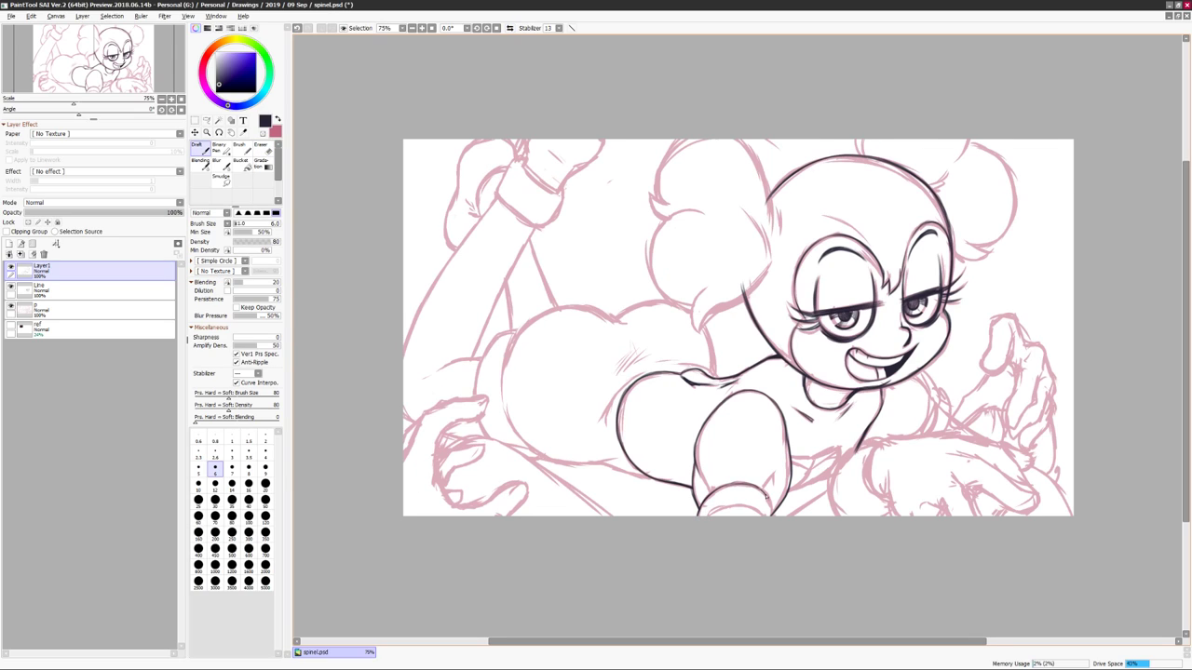
drag(770, 488, 719, 537)
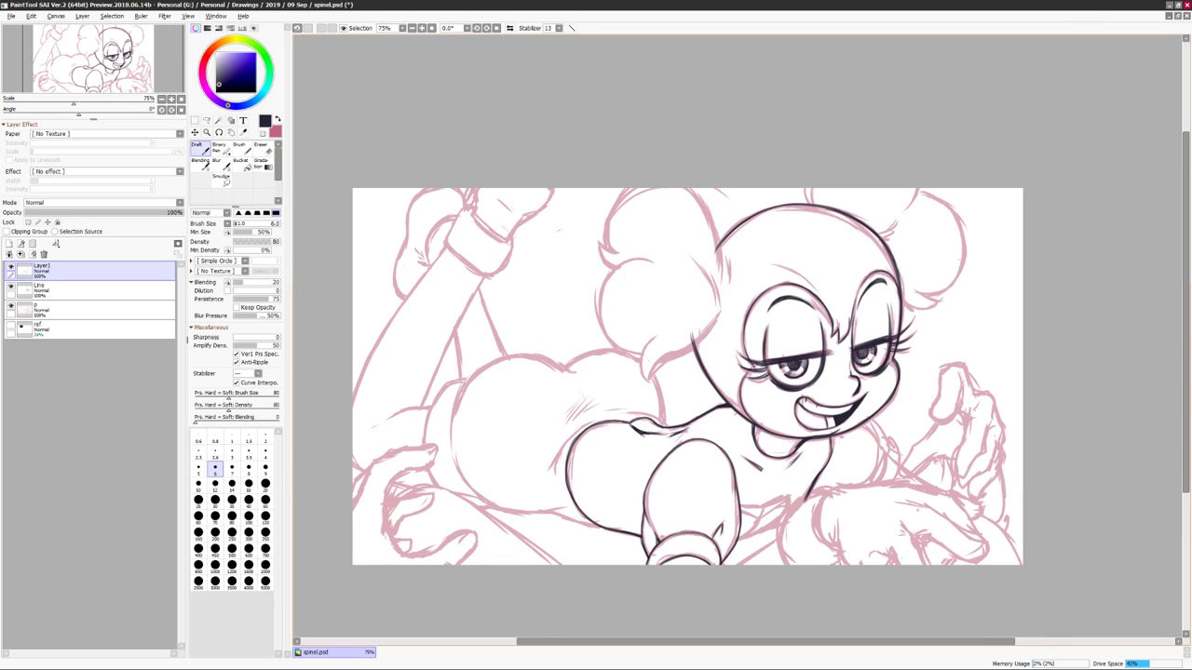
Ink the short hair strokes above the head and the outline of the far hair puff.
drag(818, 208, 759, 234)
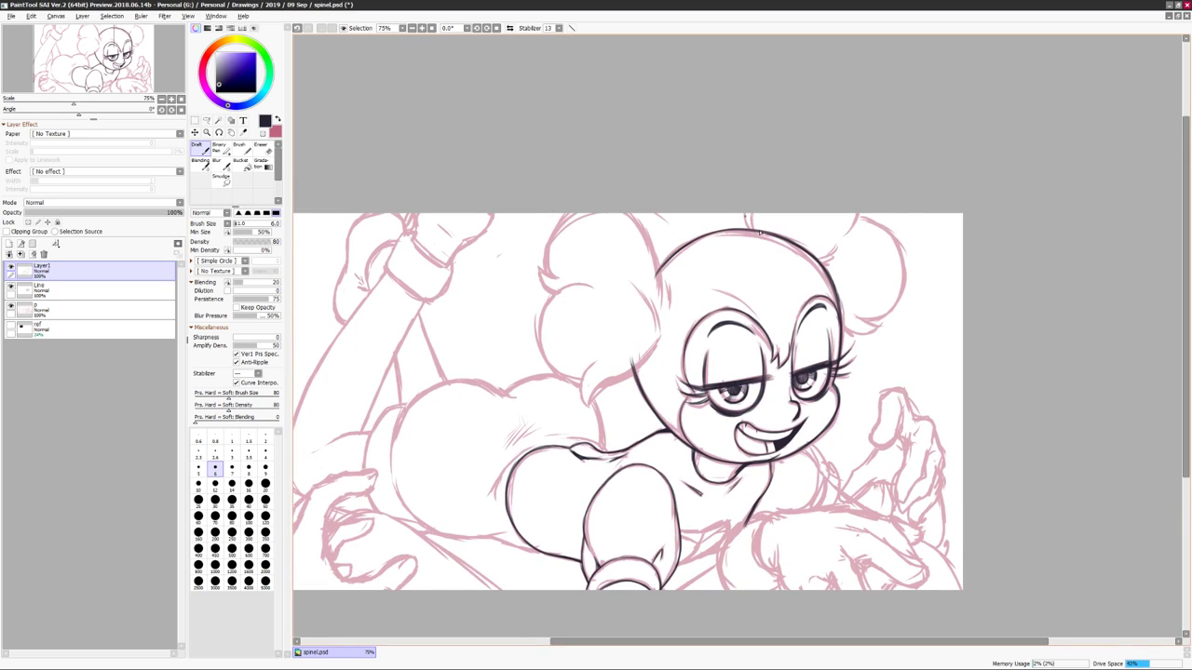
drag(829, 82, 821, 319)
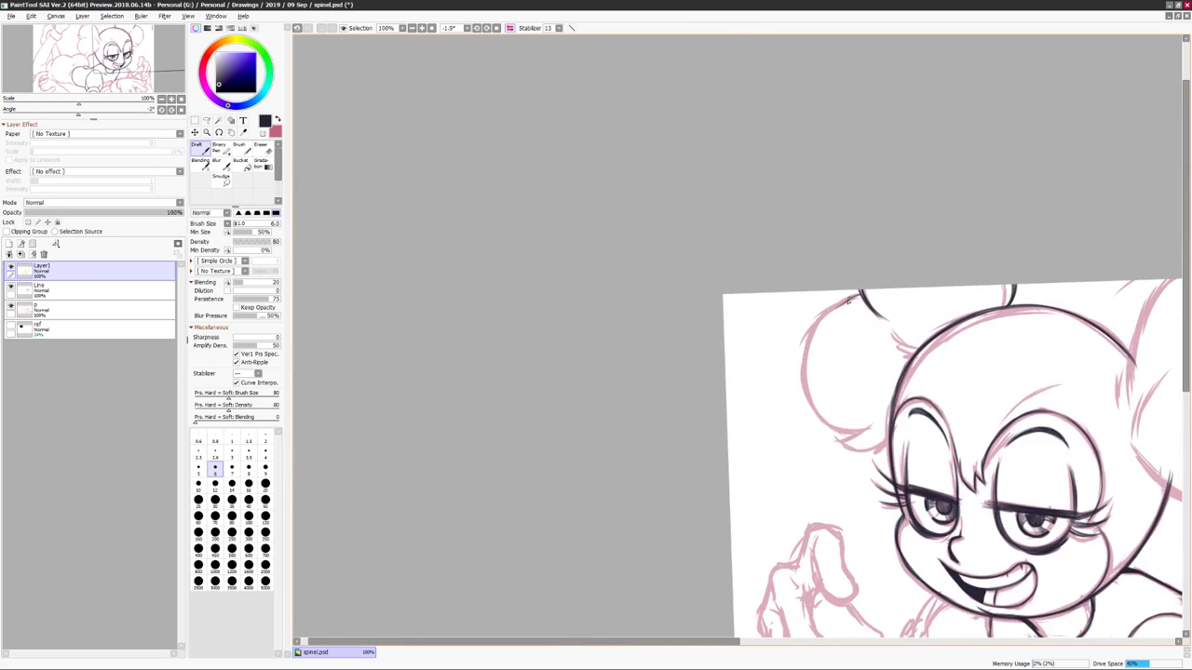
drag(731, 326, 642, 373)
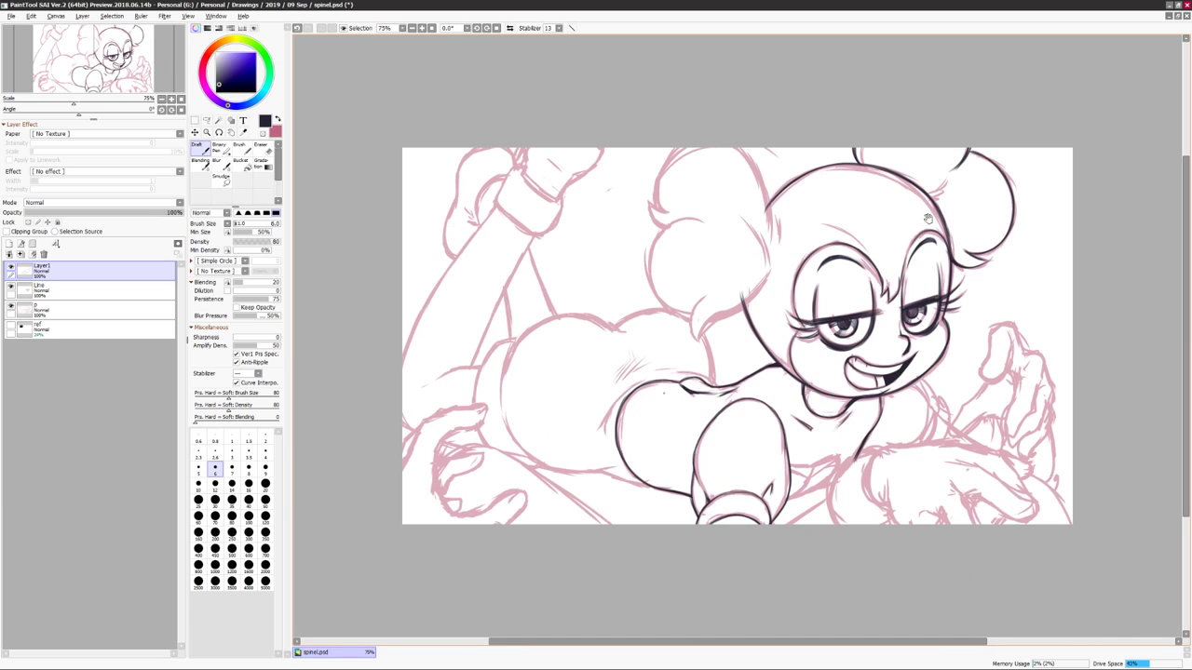
key(Home)
Ink the two-lobed near hair puff with its pointed tufts.
drag(810, 309, 606, 268)
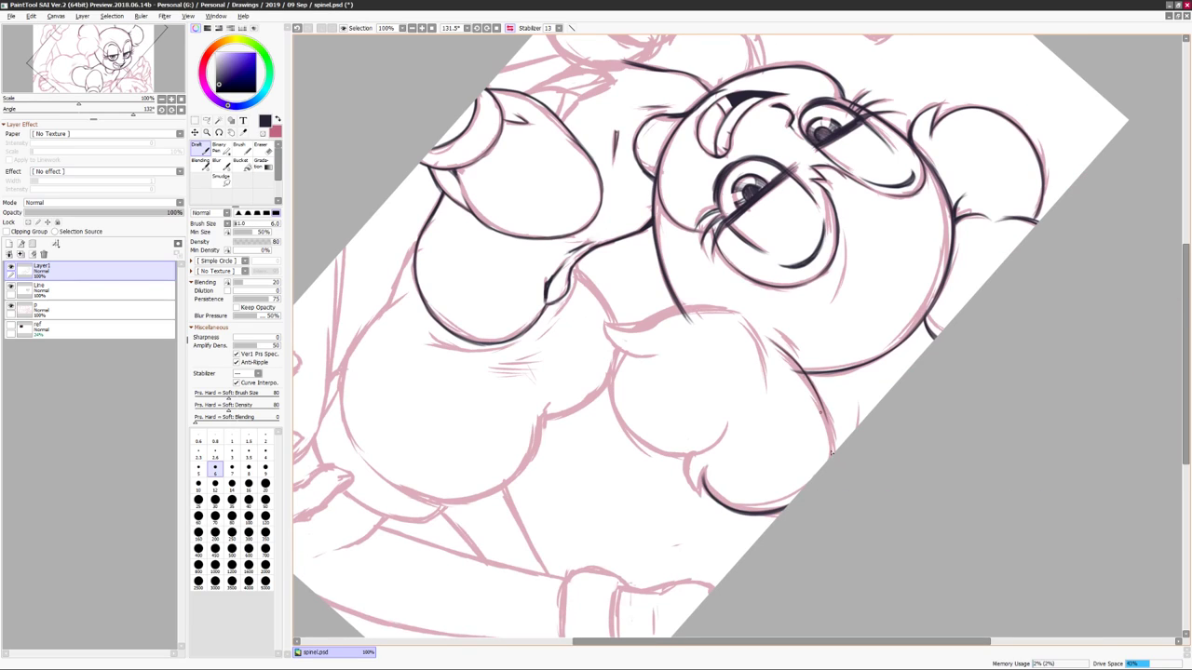
key(Home)
drag(663, 231, 680, 253)
drag(596, 280, 572, 305)
drag(667, 233, 689, 346)
drag(683, 303, 694, 346)
mouse_move(694, 346)
mouse_down()
mouse_move(890, 371)
mouse_move(801, 279)
mouse_move(744, 270)
mouse_move(784, 352)
mouse_up()
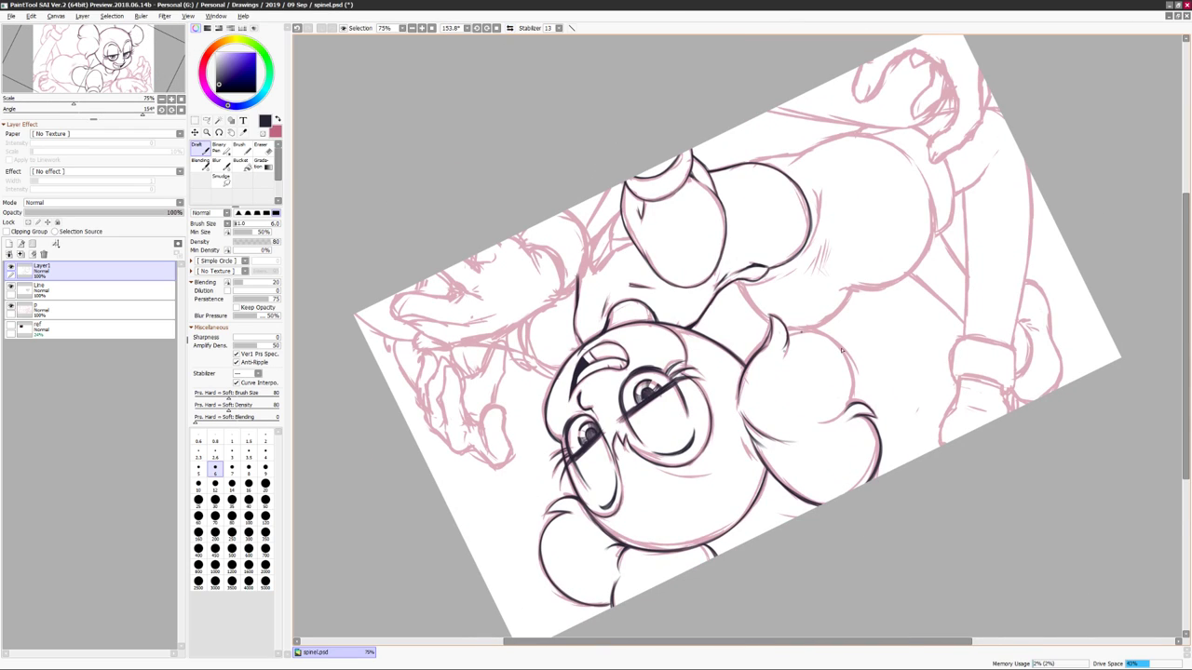
key(Home)
Ink the body line below the near hair puff, the back curve and the large rounded hip contour.
scroll(706, 397, down, 3)
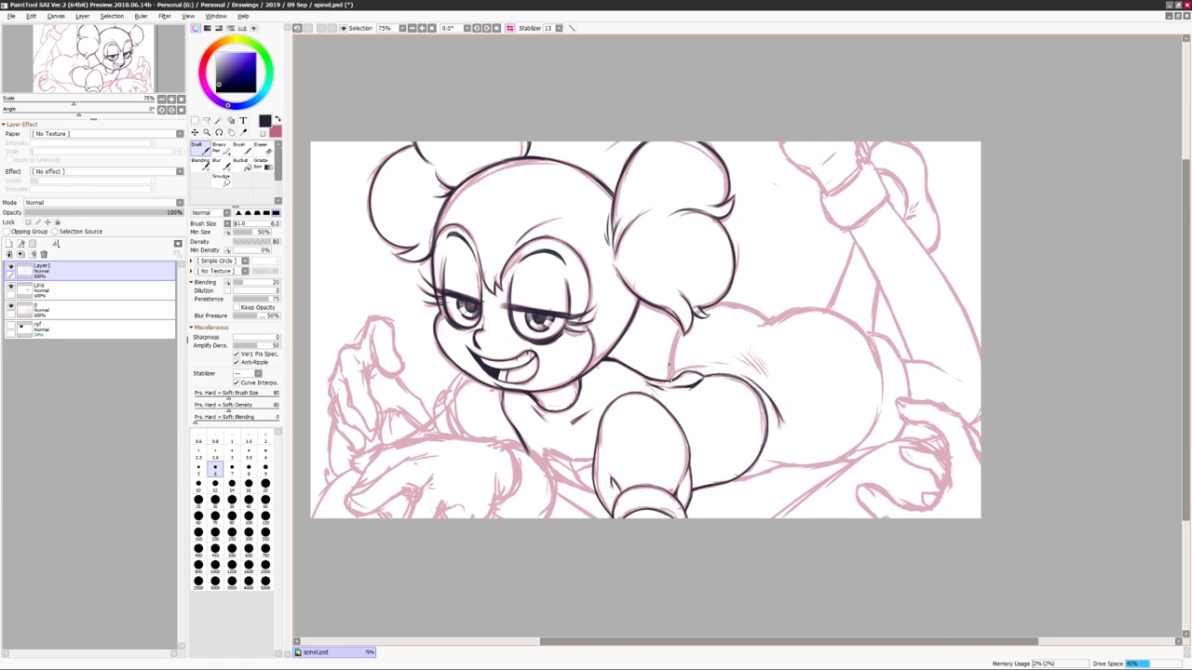
key(h)
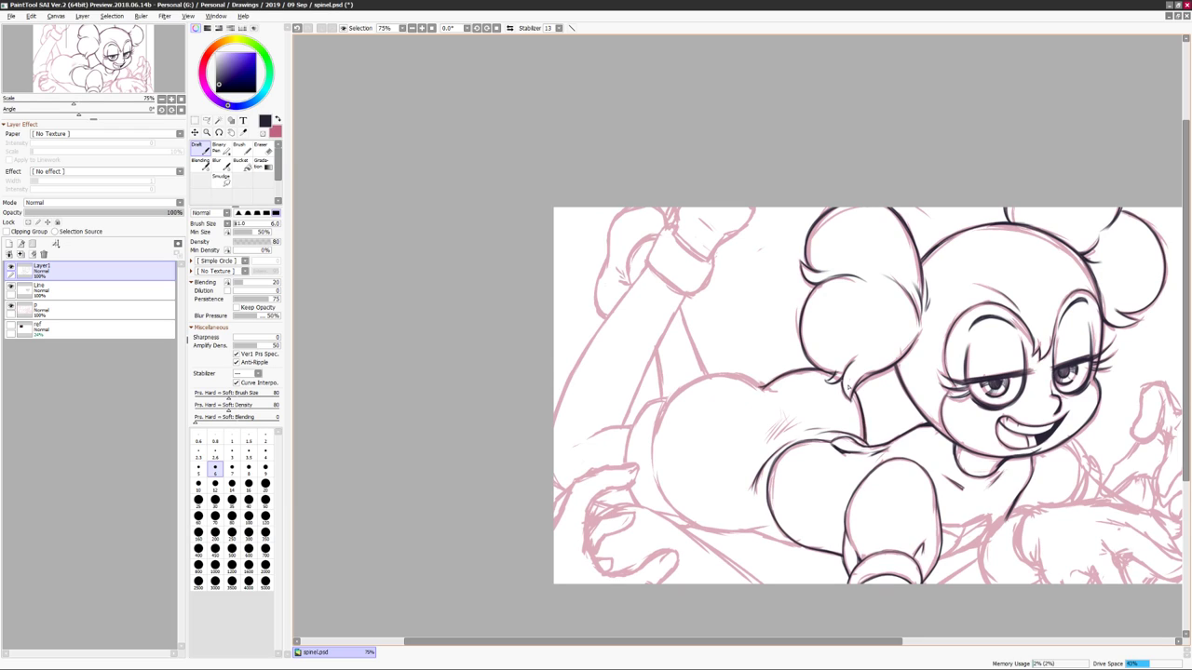
key(h)
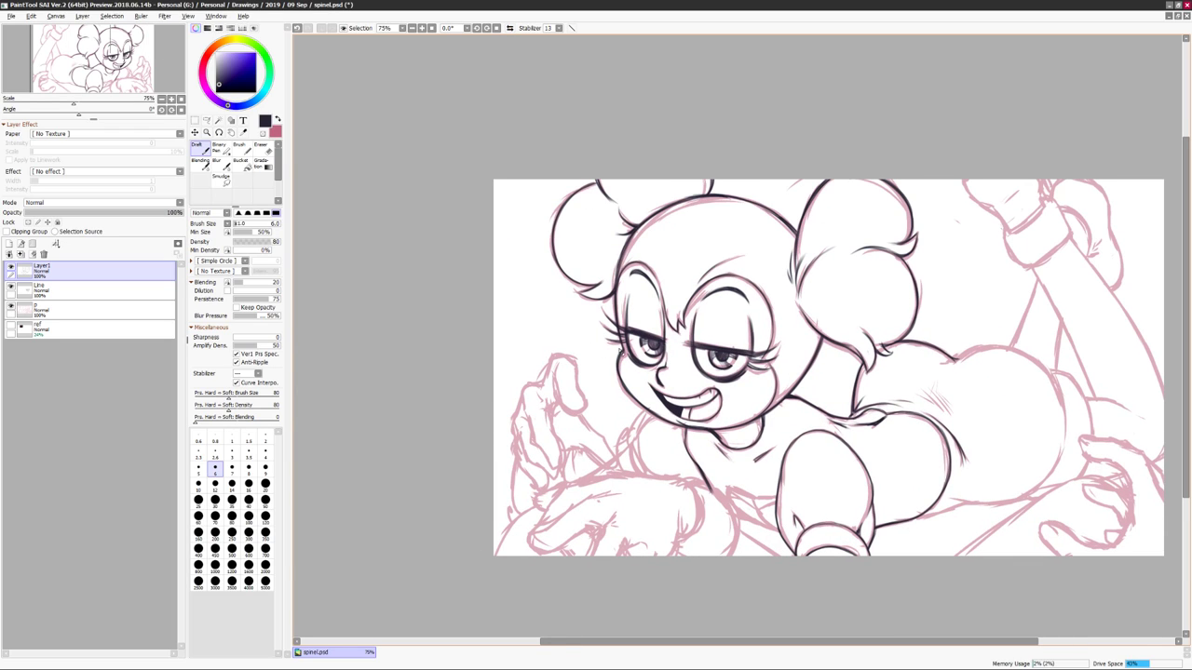
drag(605, 354, 405, 378)
drag(791, 483, 821, 282)
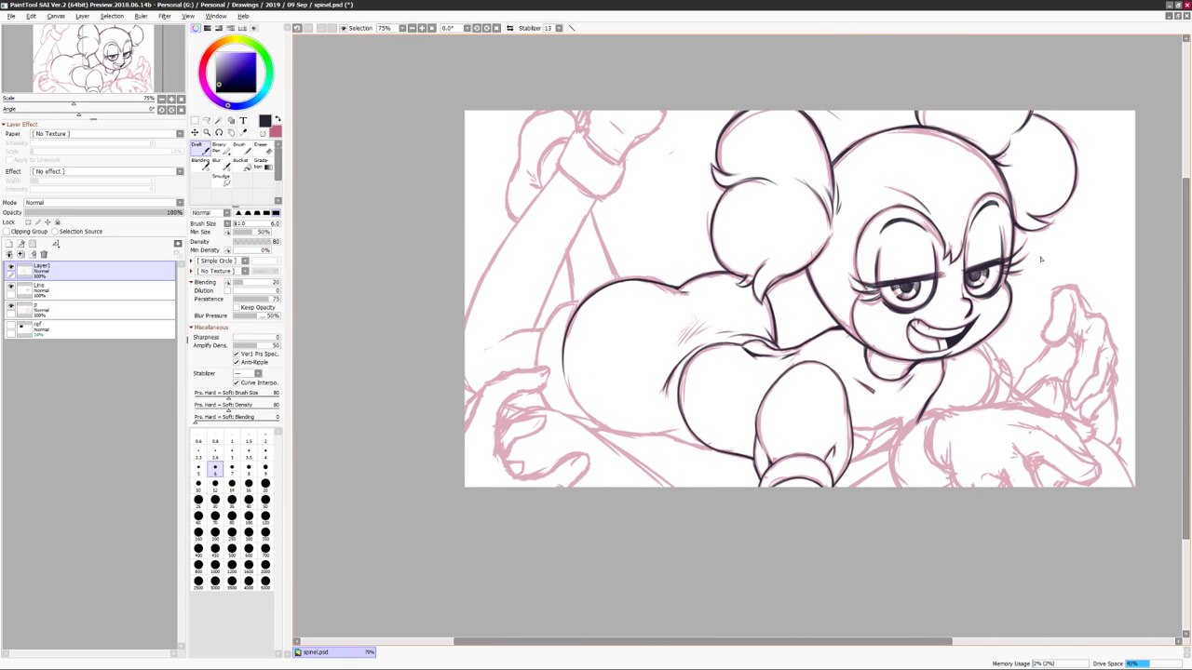
scroll(811, 345, down, 1)
scroll(999, 383, down, 2)
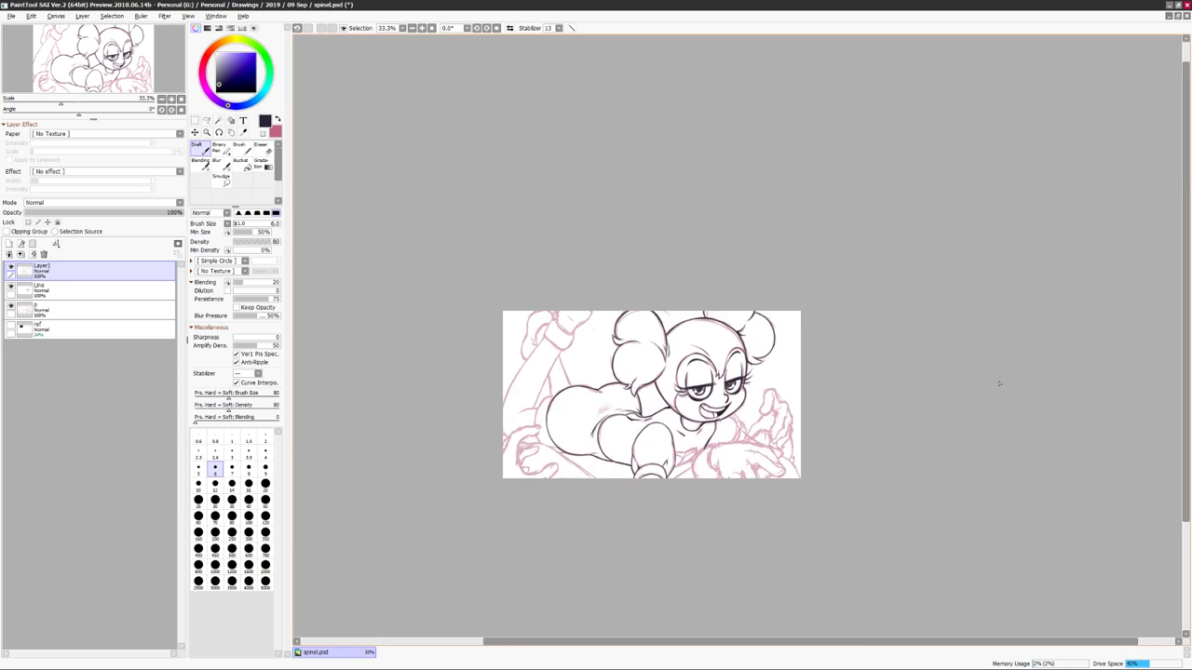
scroll(999, 382, up, 2)
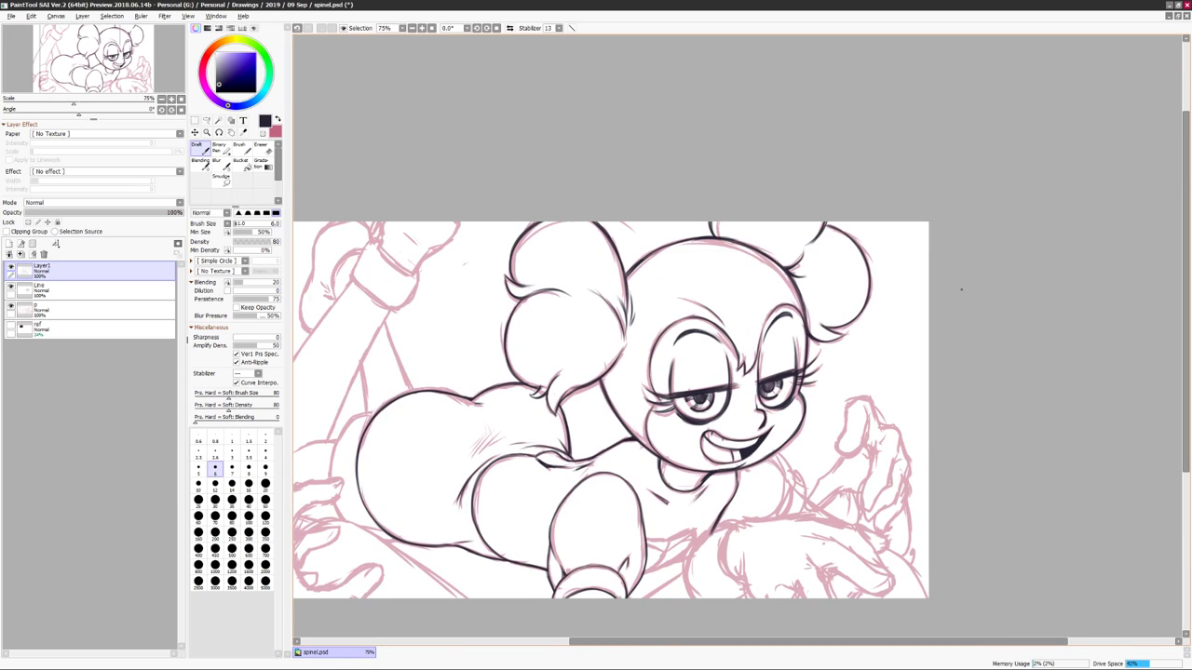
Erase overlapping sketch lines around the near hair puff on sketch layer p, and reselect Layer1 with the Draft brush.
key(e)
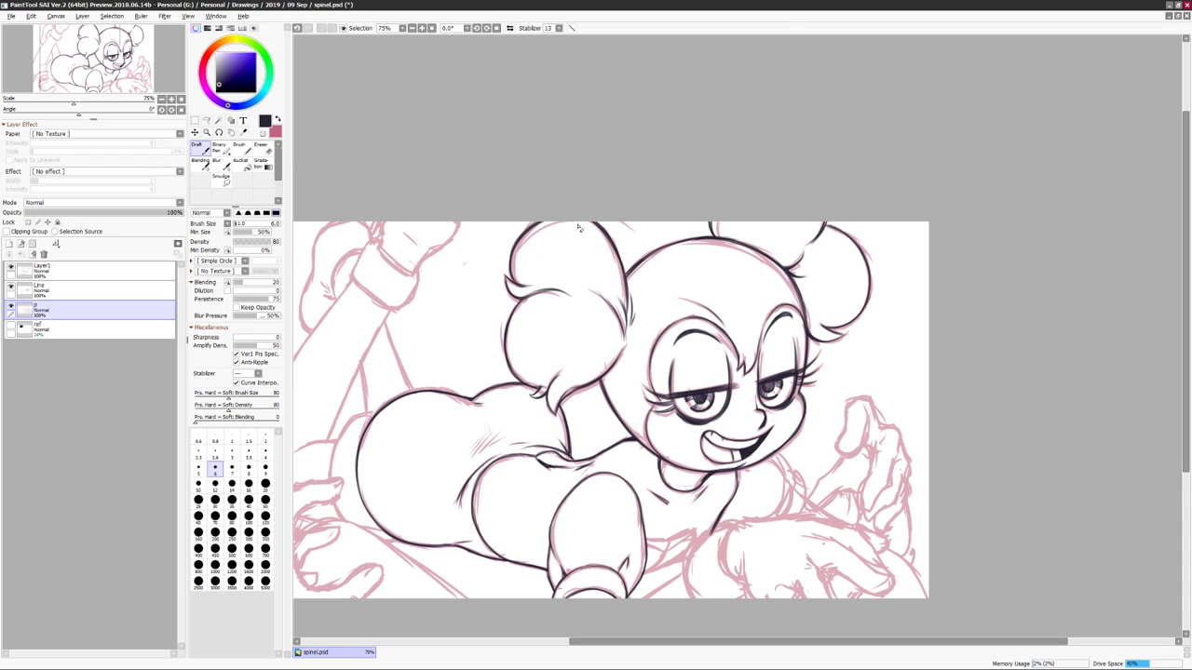
drag(570, 371, 737, 327)
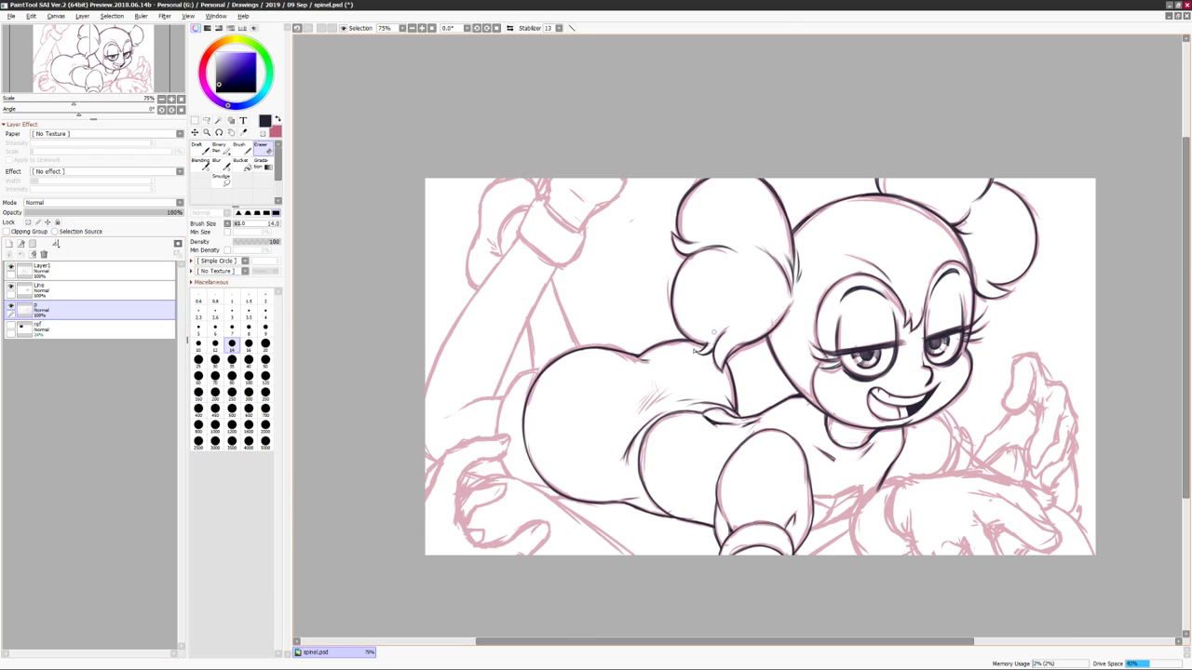
key(e)
scroll(773, 326, up, 1)
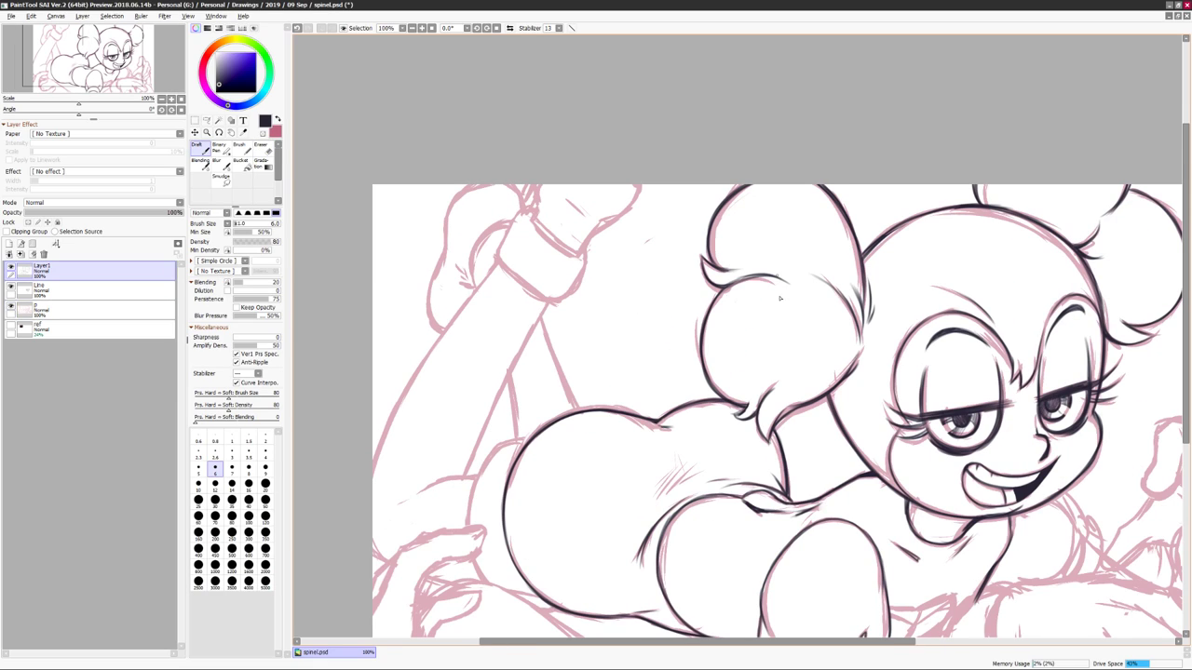
Ink the forearm line and the rounded wrist contour leading into the large foreground hand.
scroll(788, 311, down, 1)
key(h)
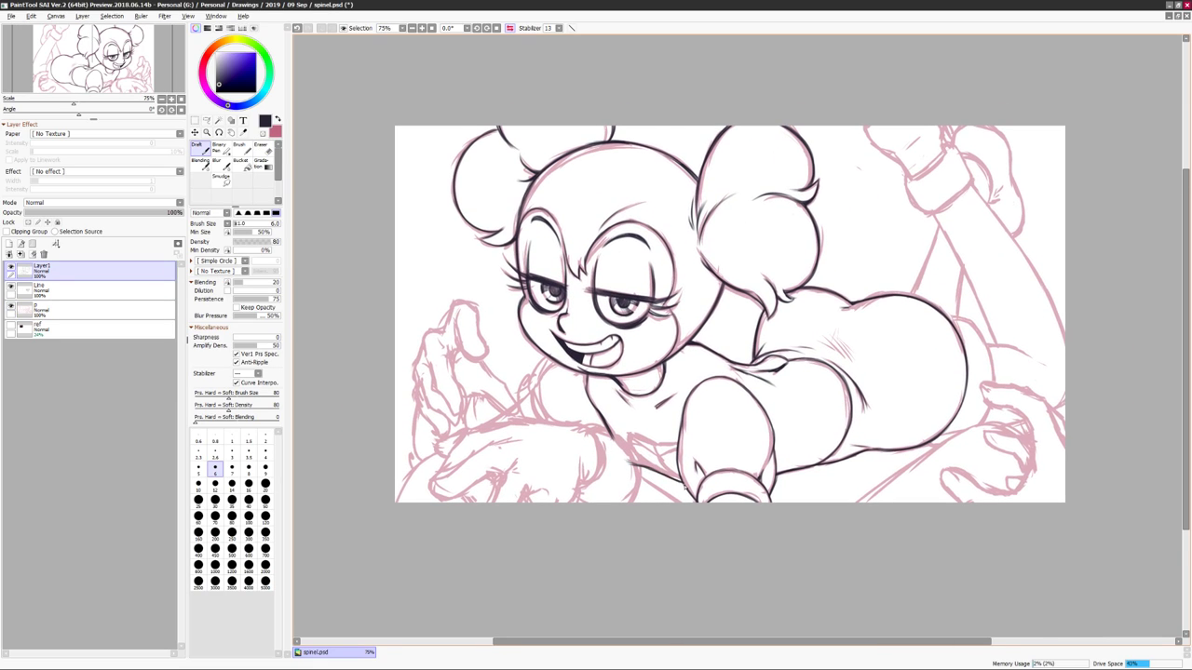
key(h)
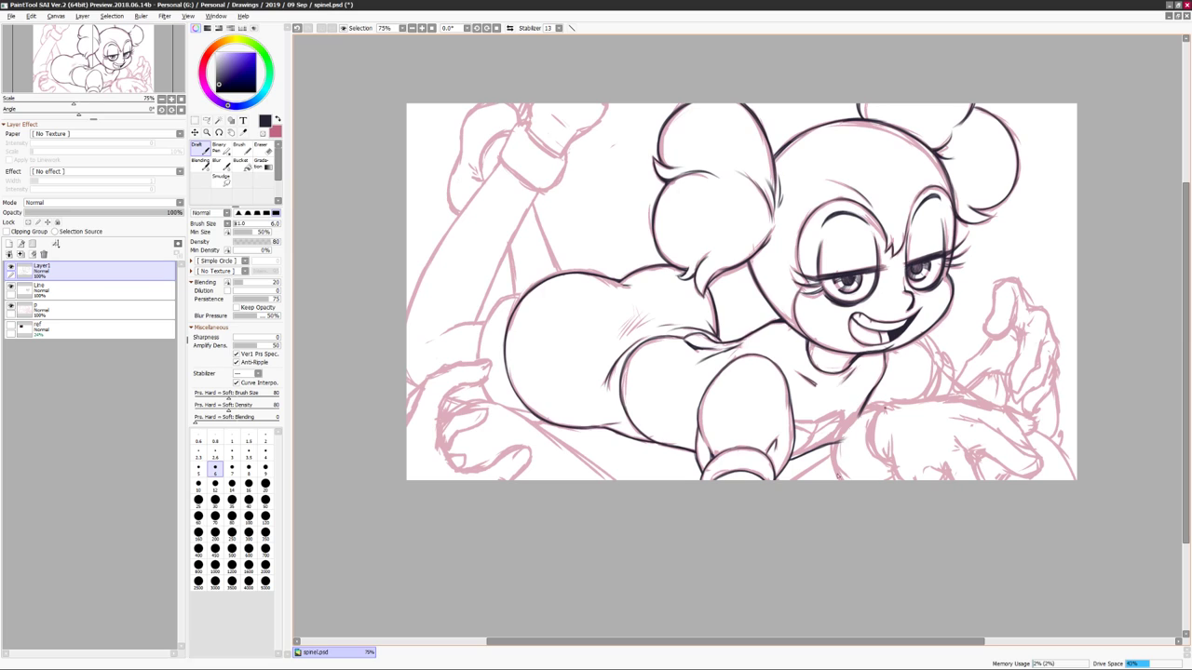
mouse_move(855, 426)
mouse_down()
mouse_move(839, 423)
mouse_move(879, 404)
mouse_move(743, 463)
mouse_up()
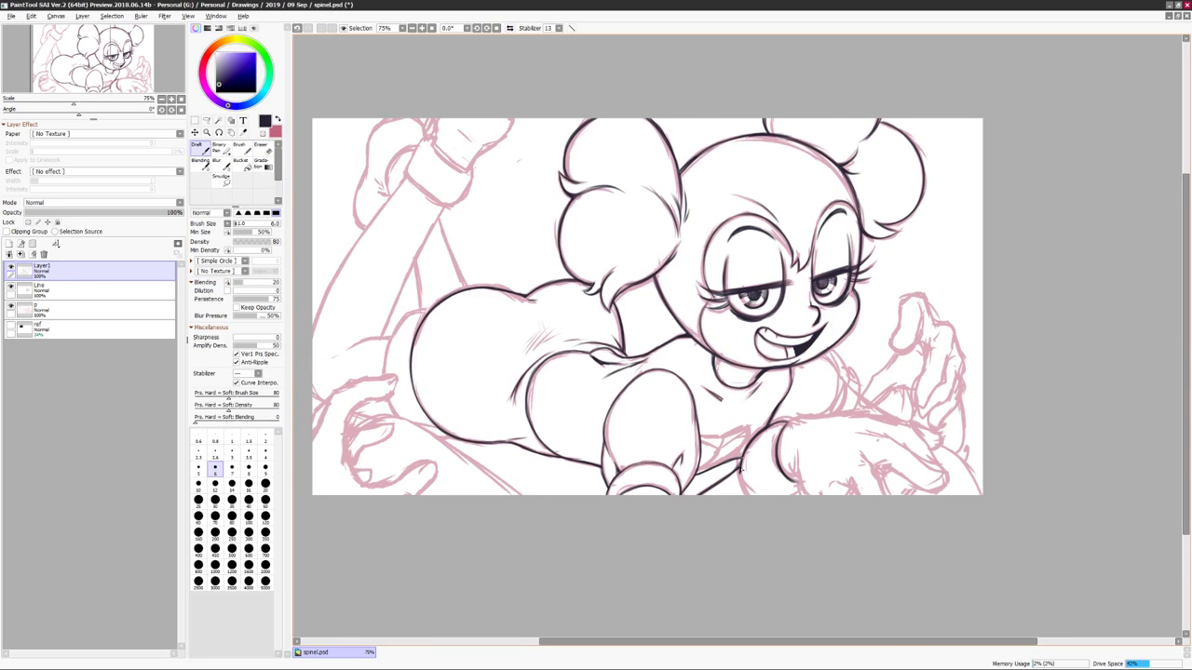
Ink the back of the large foreground hand, its lower finger and the short finger lines along the canvas edge.
key(h)
drag(875, 460, 614, 439)
key(h)
drag(675, 462, 507, 474)
drag(691, 505, 783, 439)
key(g)
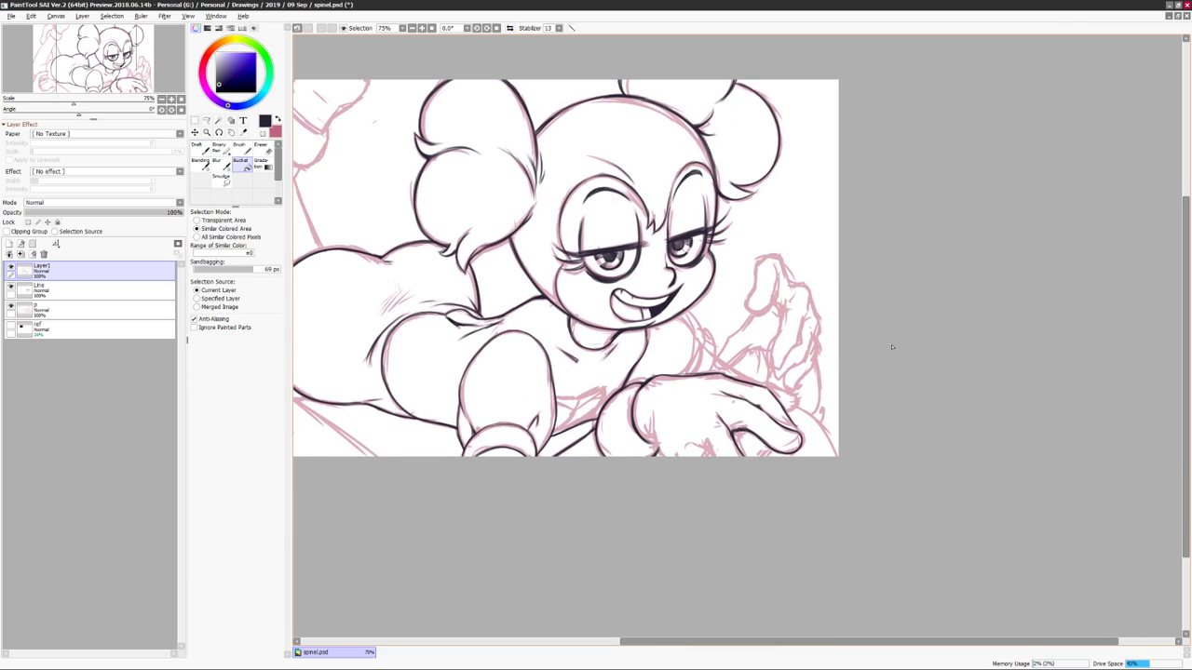
key(n)
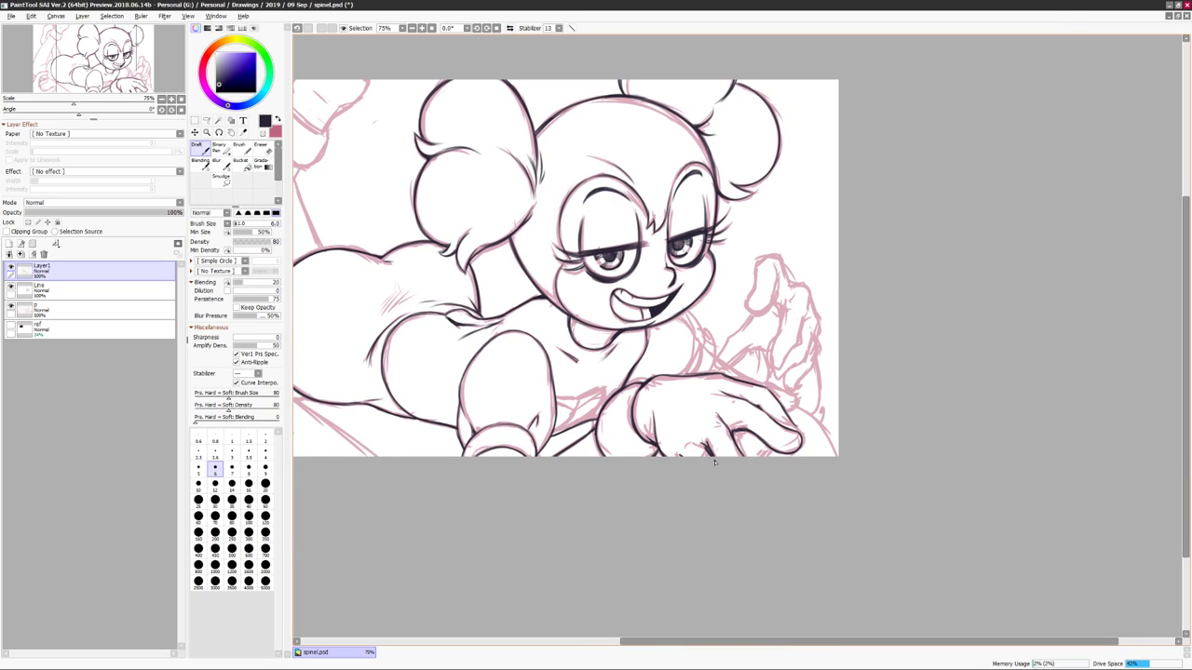
Ink the upper finger and the knuckle creases of the large foreground hand.
key(h)
key(h)
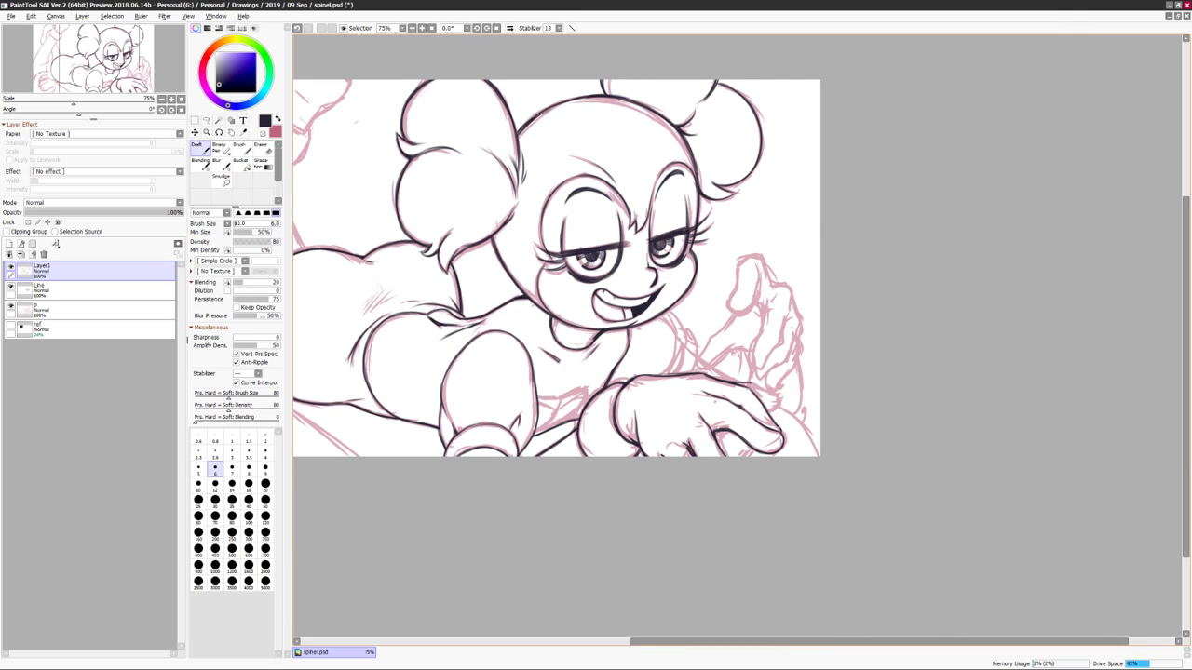
drag(773, 406, 829, 411)
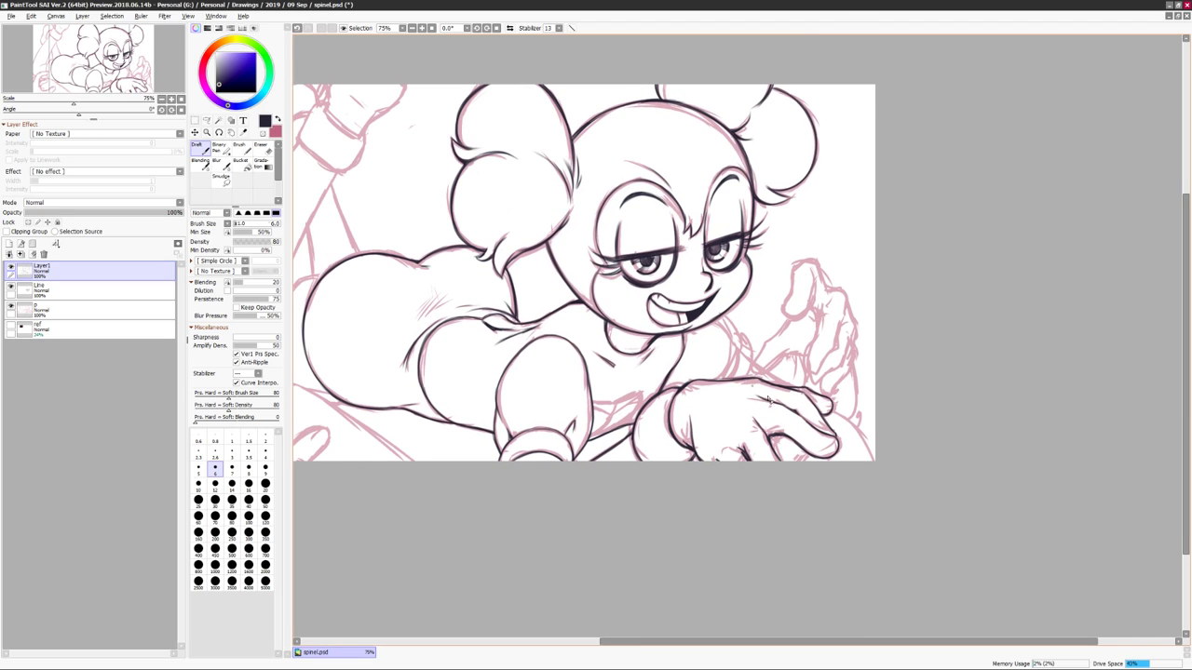
key(e)
drag(960, 315, 1005, 309)
key(n)
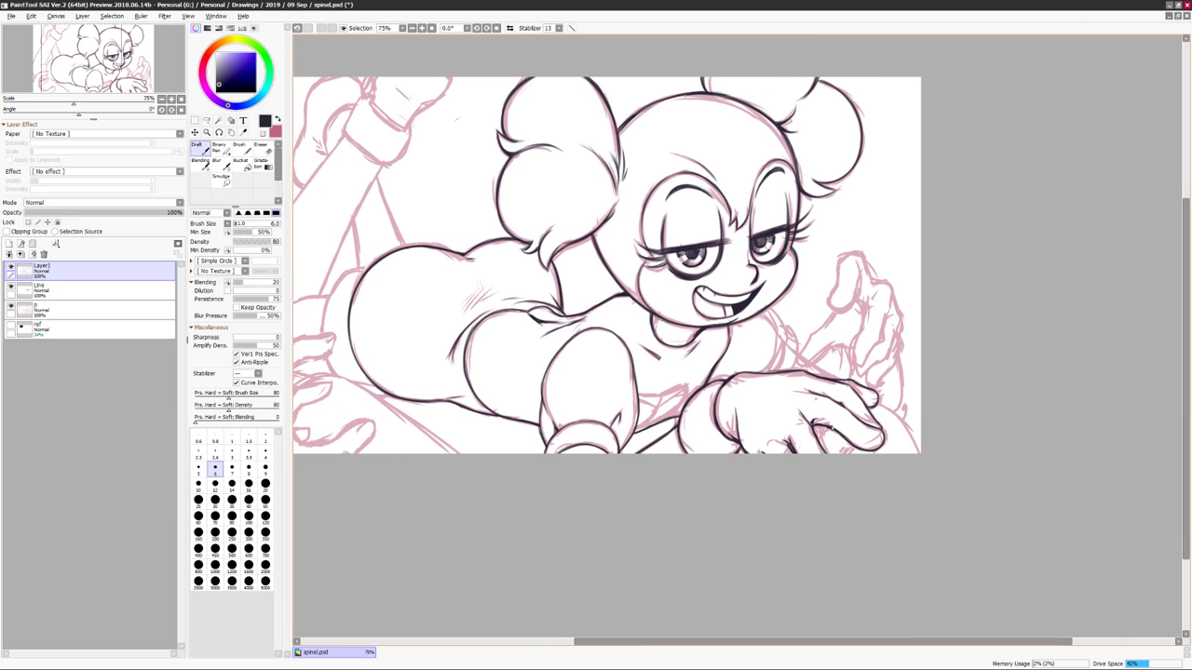
Ink the far arm's curves beneath the chin and the wrist line running behind the foreground hand.
key(h)
key(h)
mouse_move(812, 342)
mouse_down()
mouse_move(796, 331)
mouse_move(757, 361)
mouse_up()
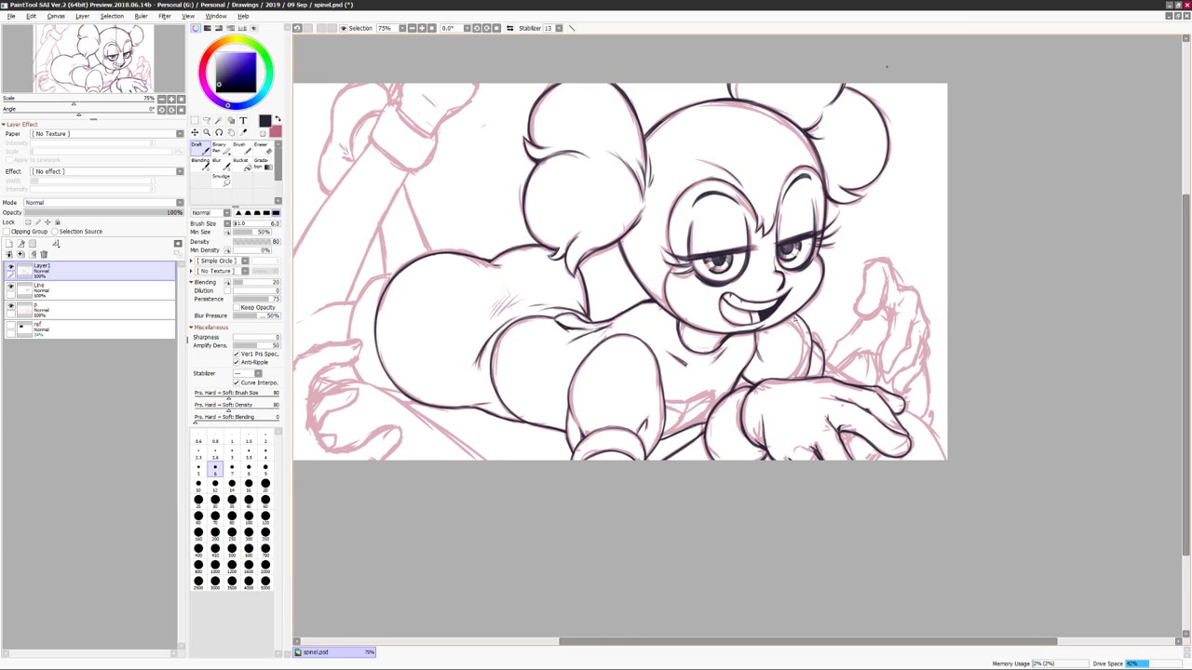
scroll(808, 384, up, 1)
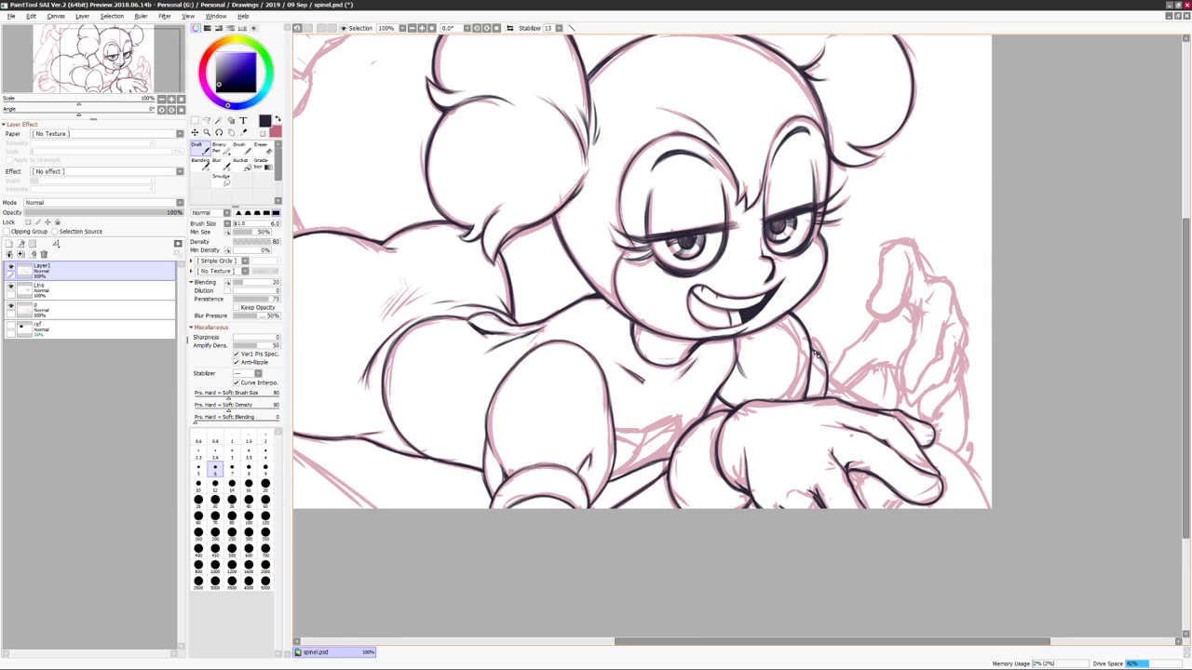
drag(642, 280, 604, 264)
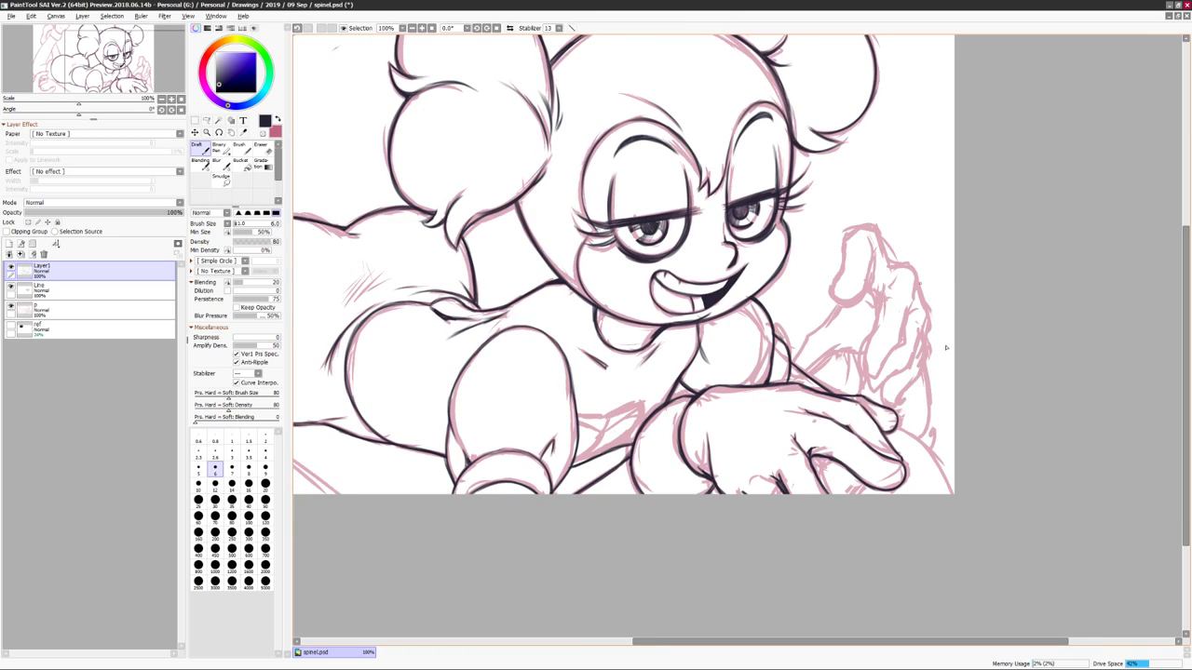
Ink the index finger and middle finger of the raised hand beside the character's face.
mouse_move(845, 268)
mouse_down()
mouse_move(884, 328)
mouse_move(919, 289)
mouse_move(956, 331)
mouse_move(968, 433)
mouse_up()
drag(924, 354, 901, 438)
mouse_move(929, 418)
mouse_down()
mouse_move(903, 444)
mouse_move(922, 432)
mouse_up()
key(e)
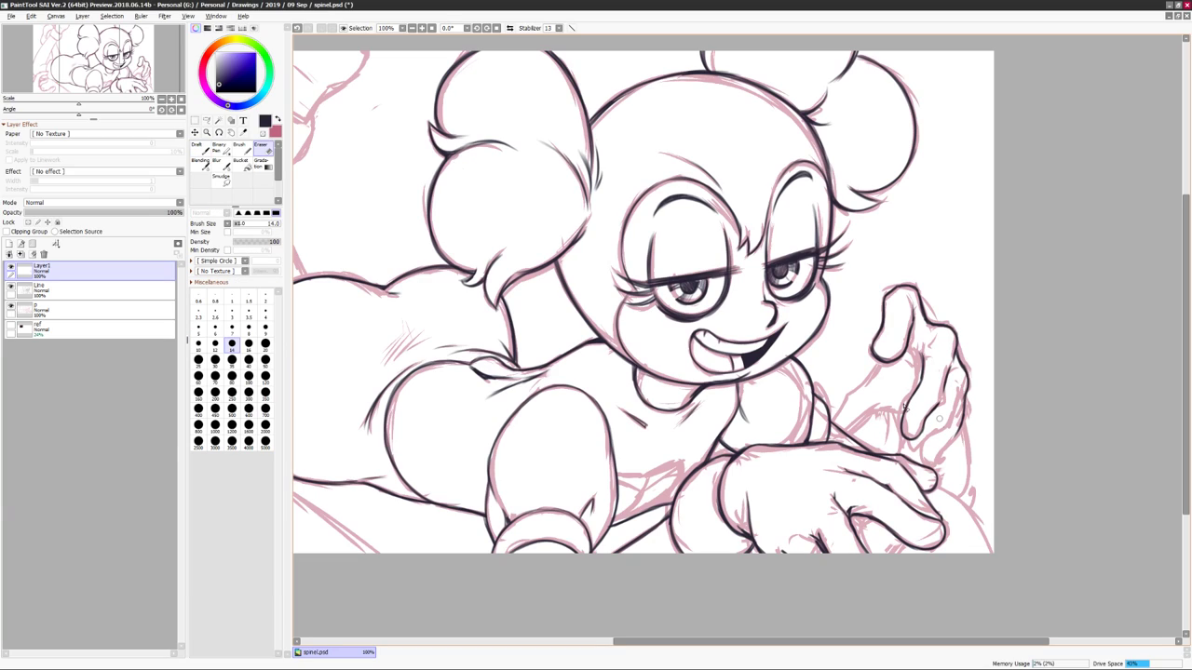
key(n)
Ink the remaining curled fingers along the outer side of the raised hand.
mouse_move(955, 403)
mouse_down()
mouse_move(961, 423)
mouse_move(894, 464)
mouse_up()
drag(929, 420, 922, 430)
key(h)
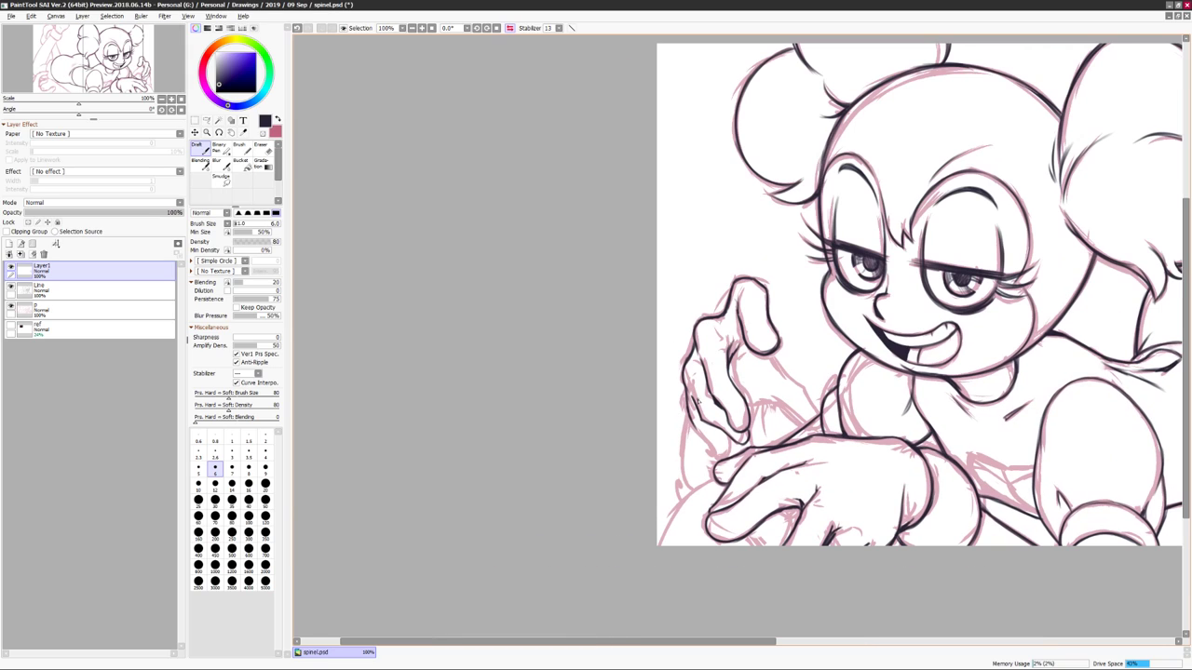
drag(691, 424, 738, 456)
key(h)
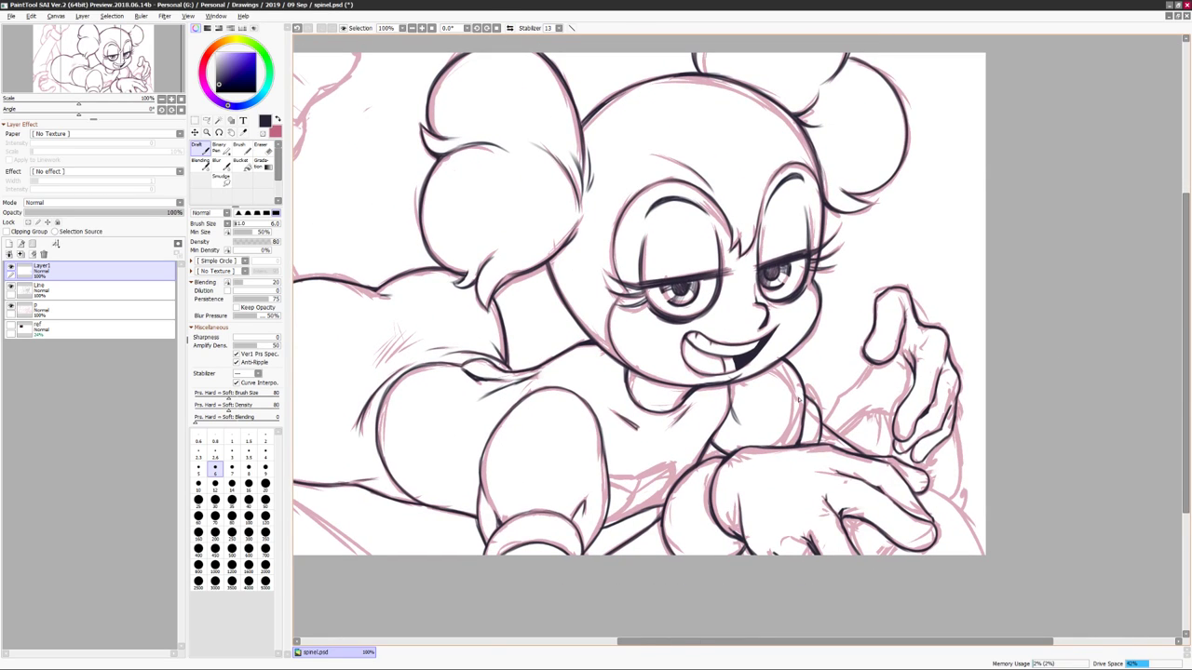
Ink the line from the raised hand's index finger down to the wrist and the inner palm curve.
mouse_move(825, 430)
mouse_down()
mouse_move(870, 389)
mouse_move(892, 412)
mouse_move(873, 363)
mouse_up()
drag(903, 389, 913, 375)
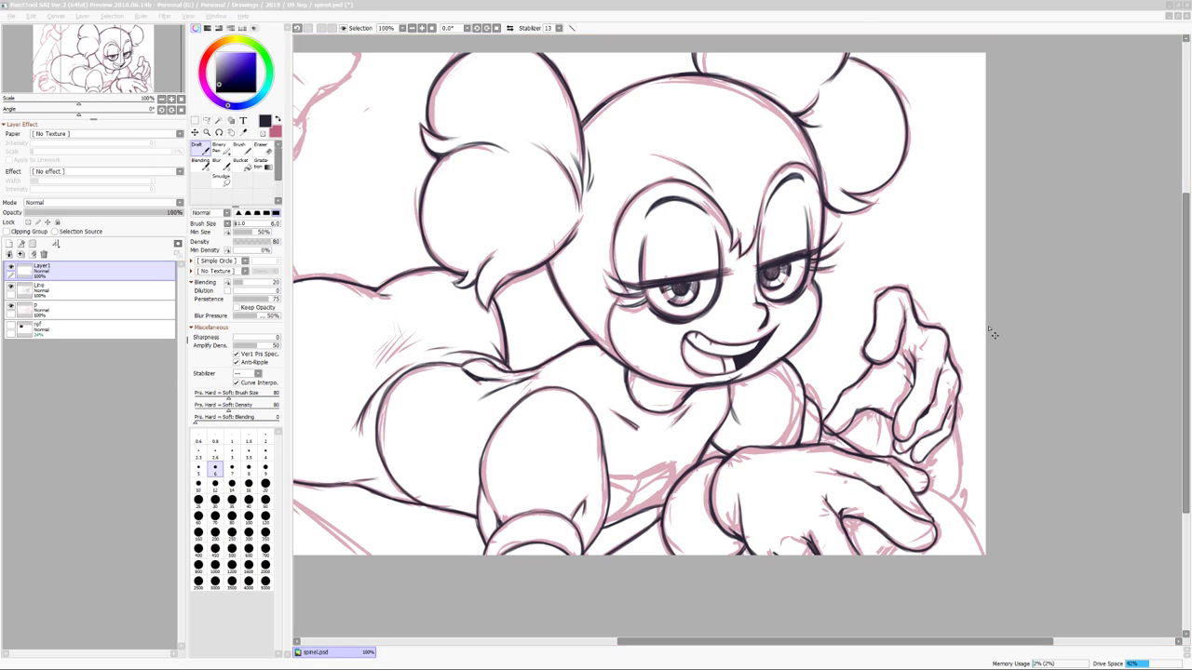
scroll(635, 365, down, 1)
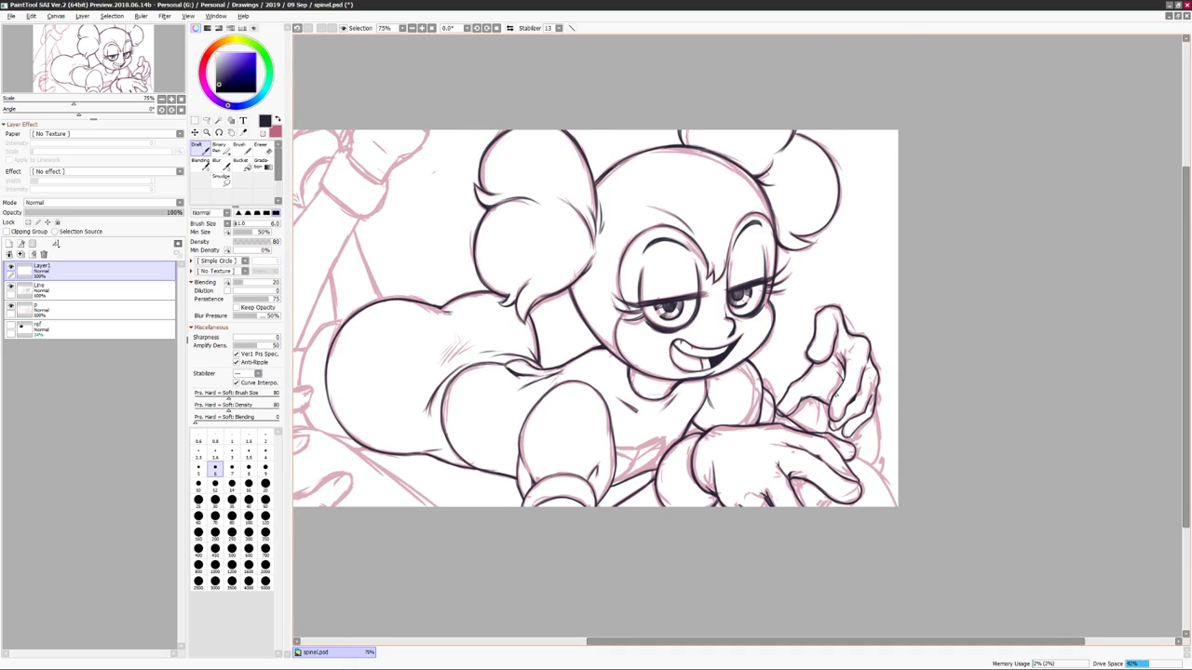
scroll(858, 531, up, 1)
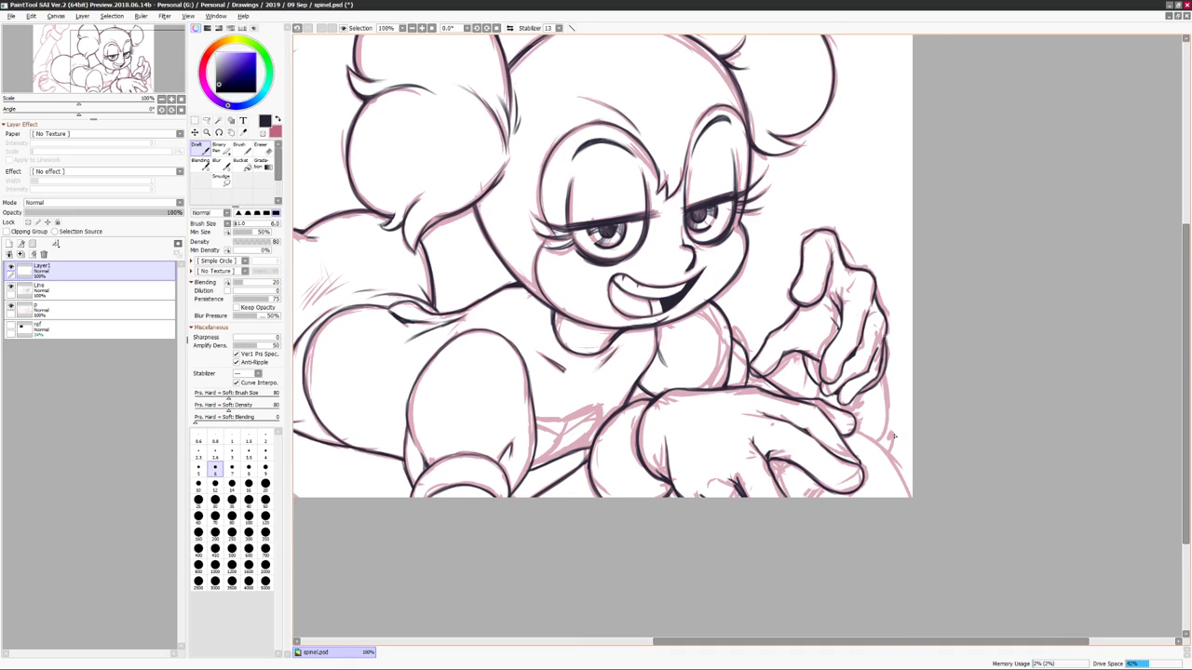
Ink the outer palm edge of the raised hand and the curved contour in the lower corner behind the foreground hand.
scroll(896, 435, up, 1)
scroll(922, 470, down, 1)
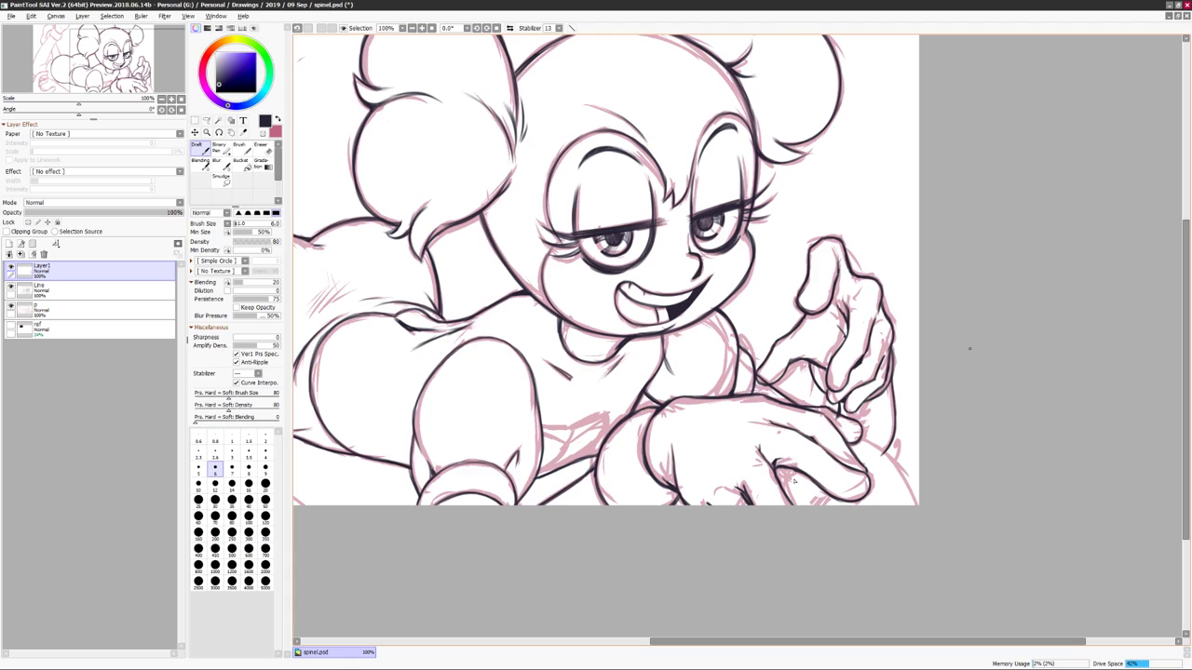
scroll(844, 523, down, 1)
scroll(1006, 400, up, 1)
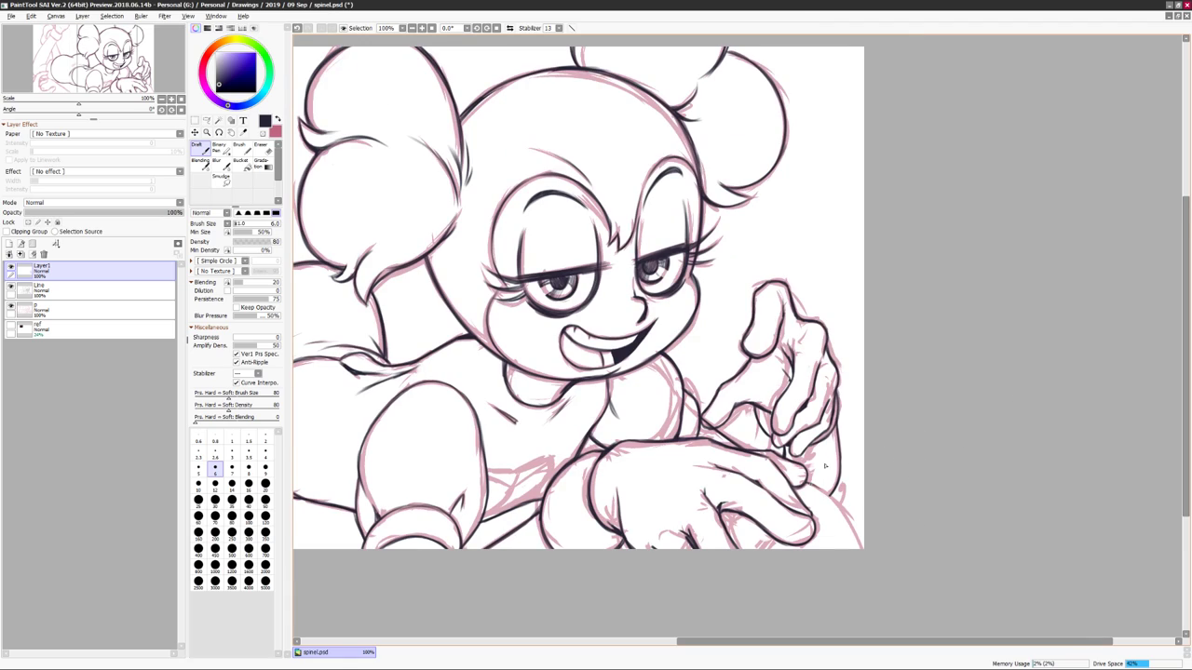
scroll(1015, 468, down, 1)
Erase overlapping lines near the raised hand's wrist on the Line layer, and reselect Layer1 with the Draft brush.
scroll(838, 419, down, 2)
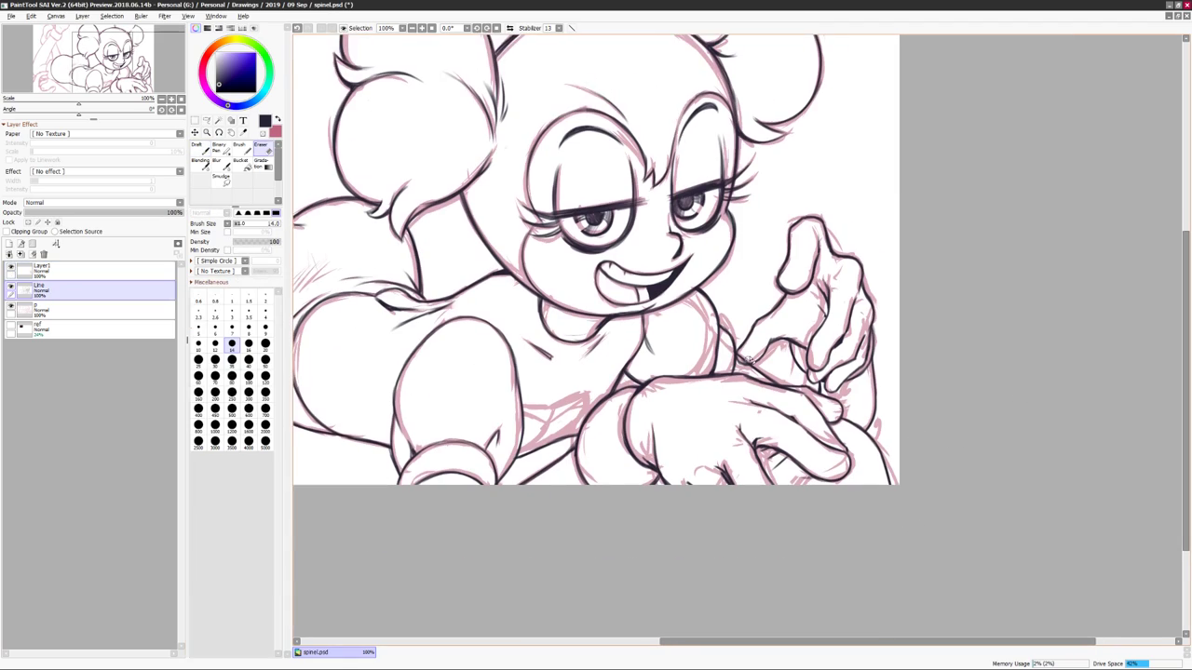
ctrl+click(978, 250)
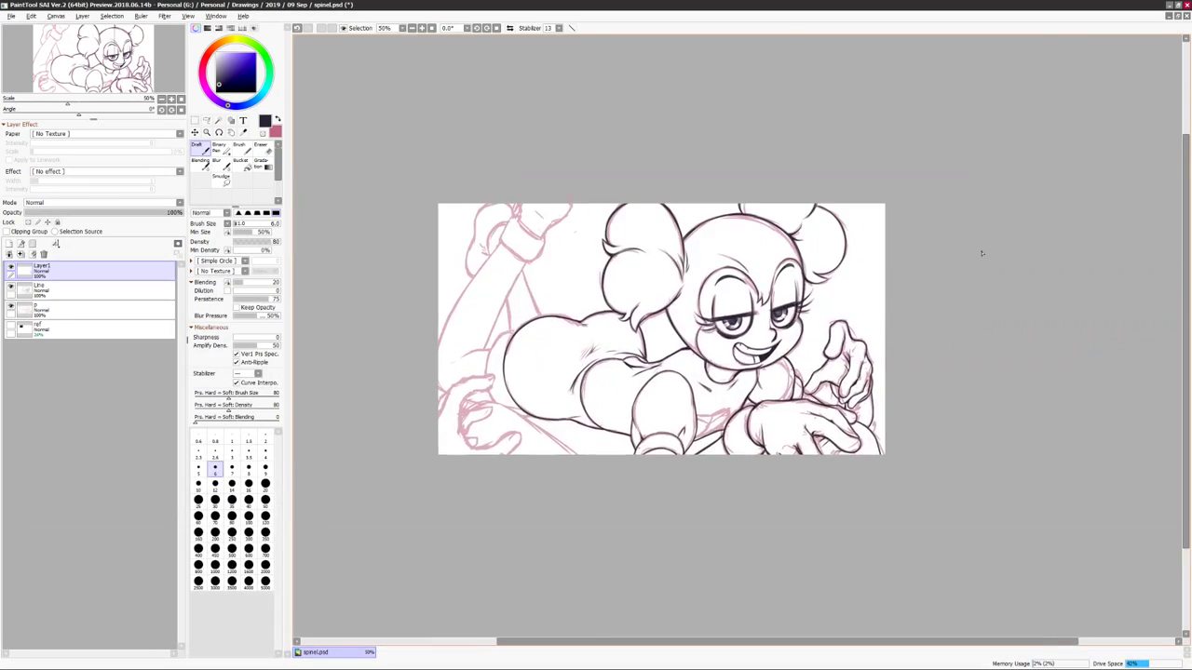
key(h)
scroll(979, 251, up, 2)
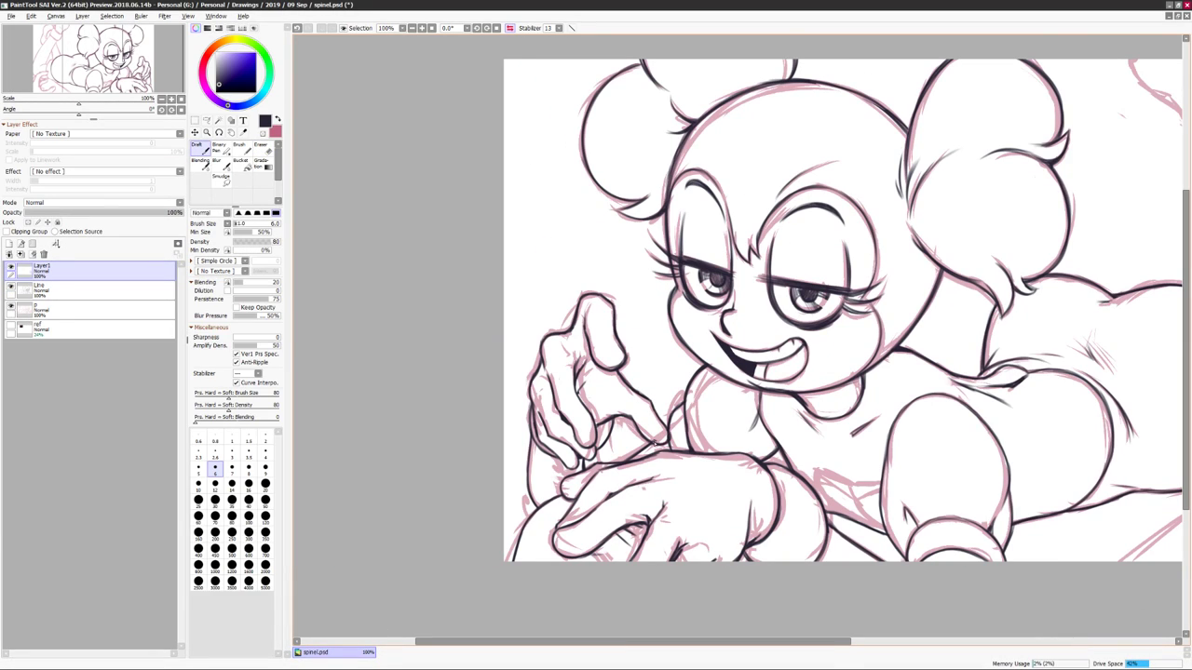
key(h)
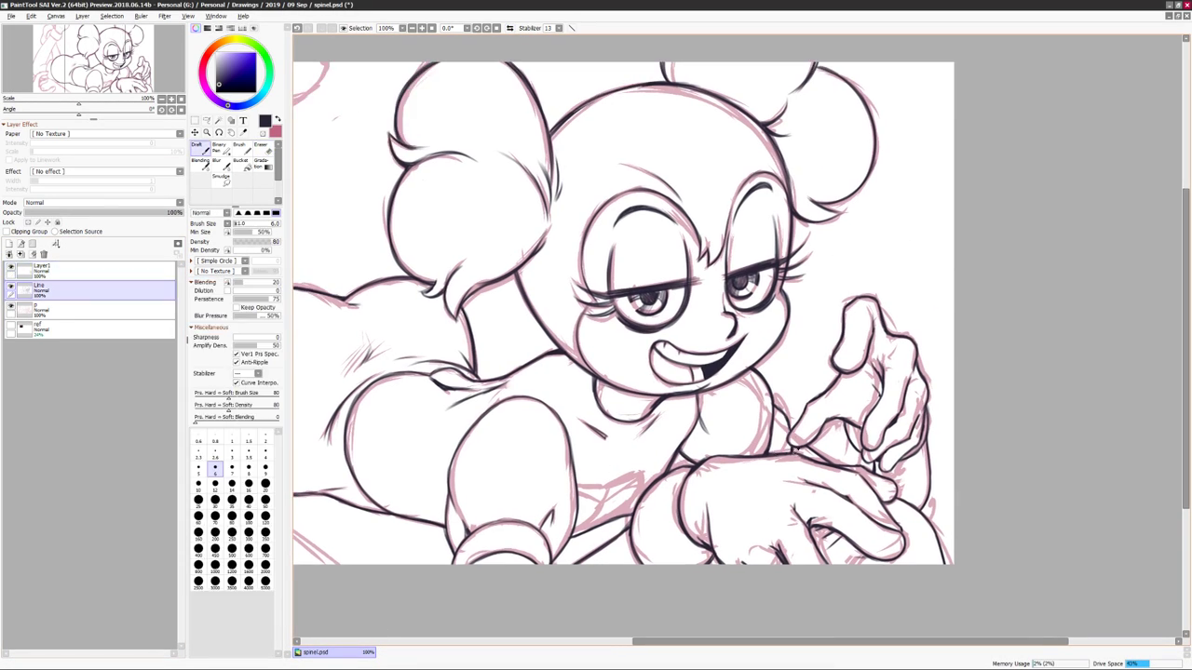
key(n)
scroll(881, 453, down, 2)
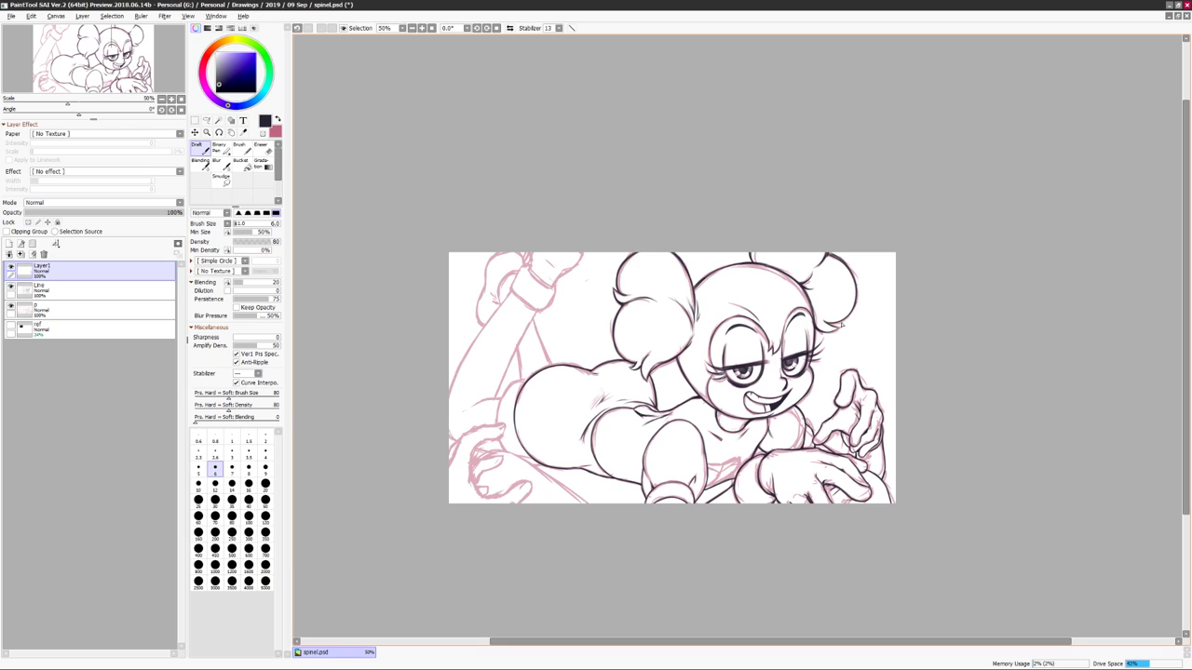
Reinforce the upper inner edge of the far hair puff with a darker stroke.
scroll(964, 373, up, 1)
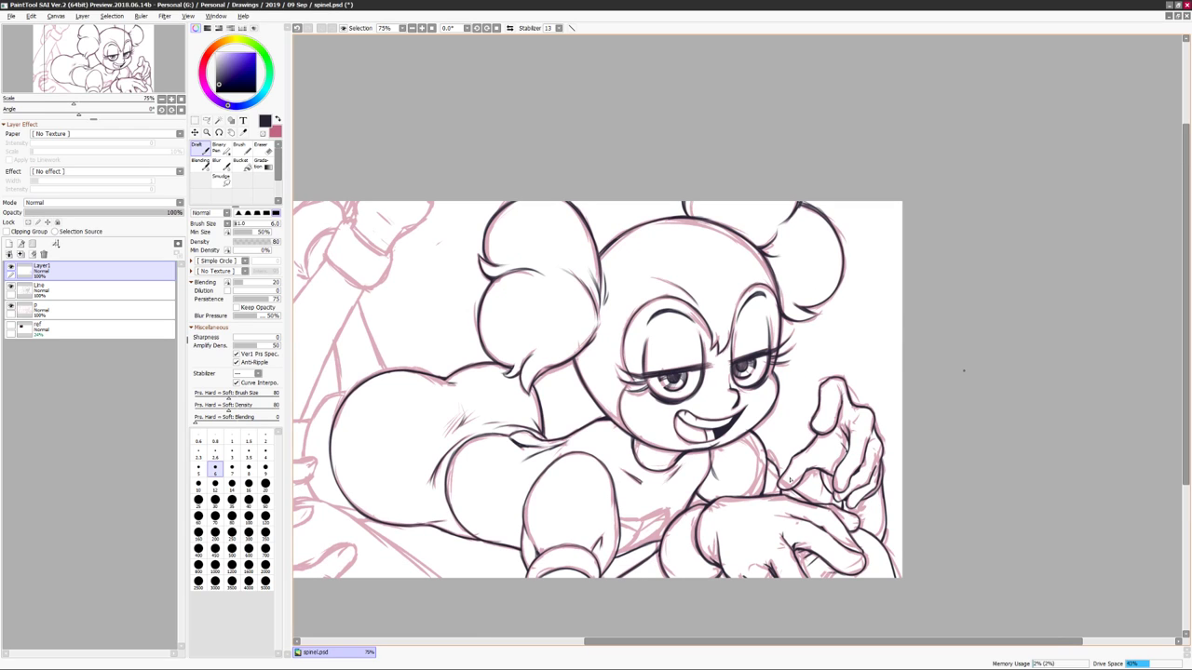
scroll(964, 370, up, 1)
scroll(964, 370, down, 1)
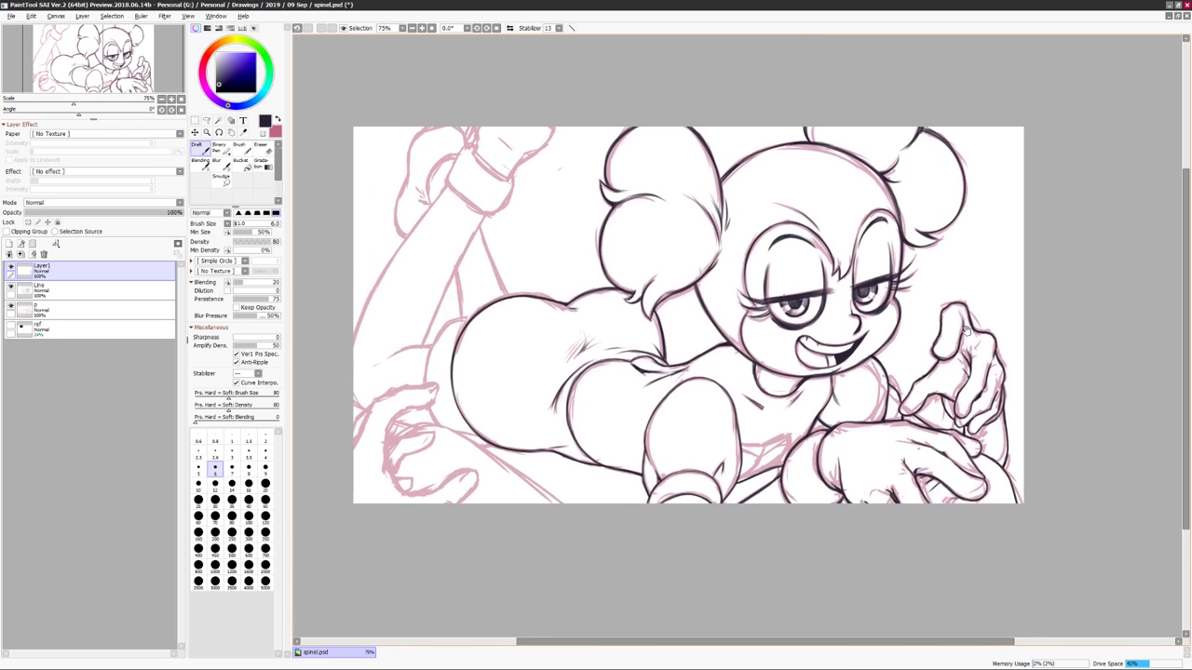
key(h)
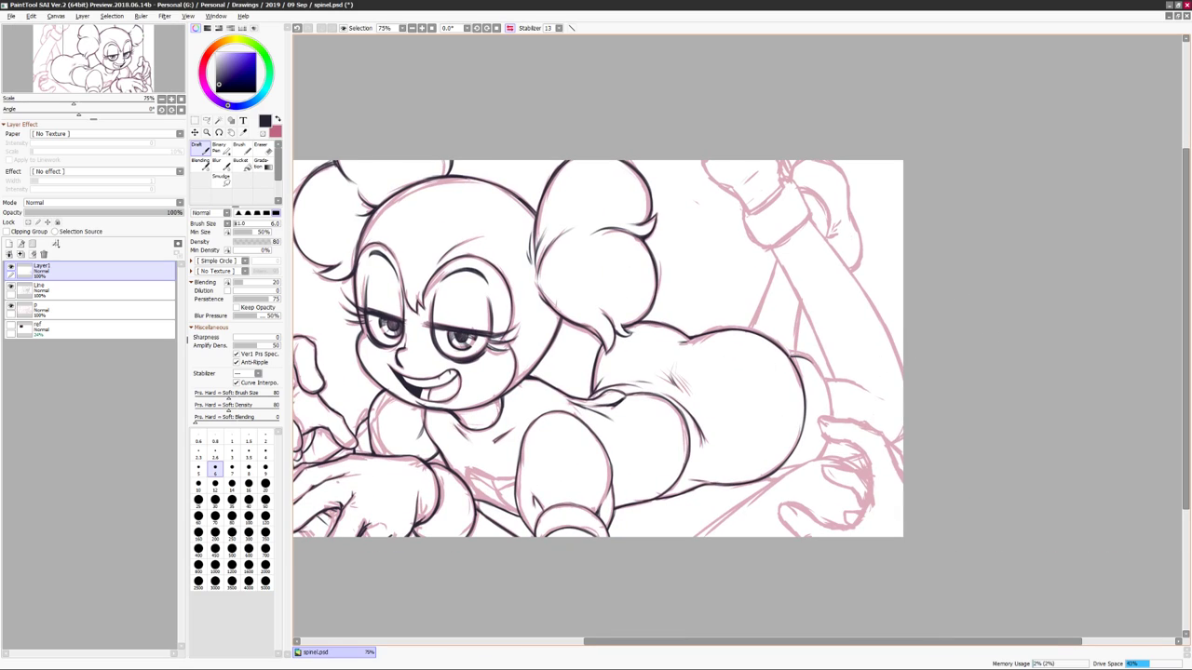
key(h)
Ink the second curved thigh contour behind the large rounded hip and the short hook beneath it.
scroll(789, 408, up, 1)
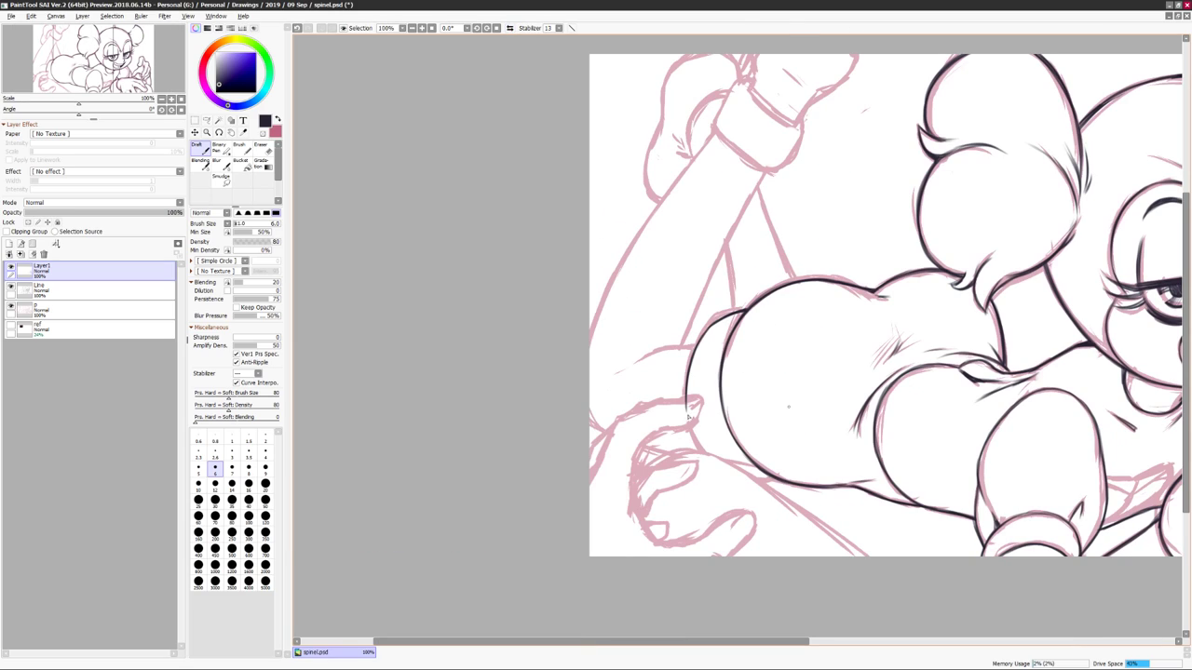
scroll(660, 487, up, 1)
key(Delete)
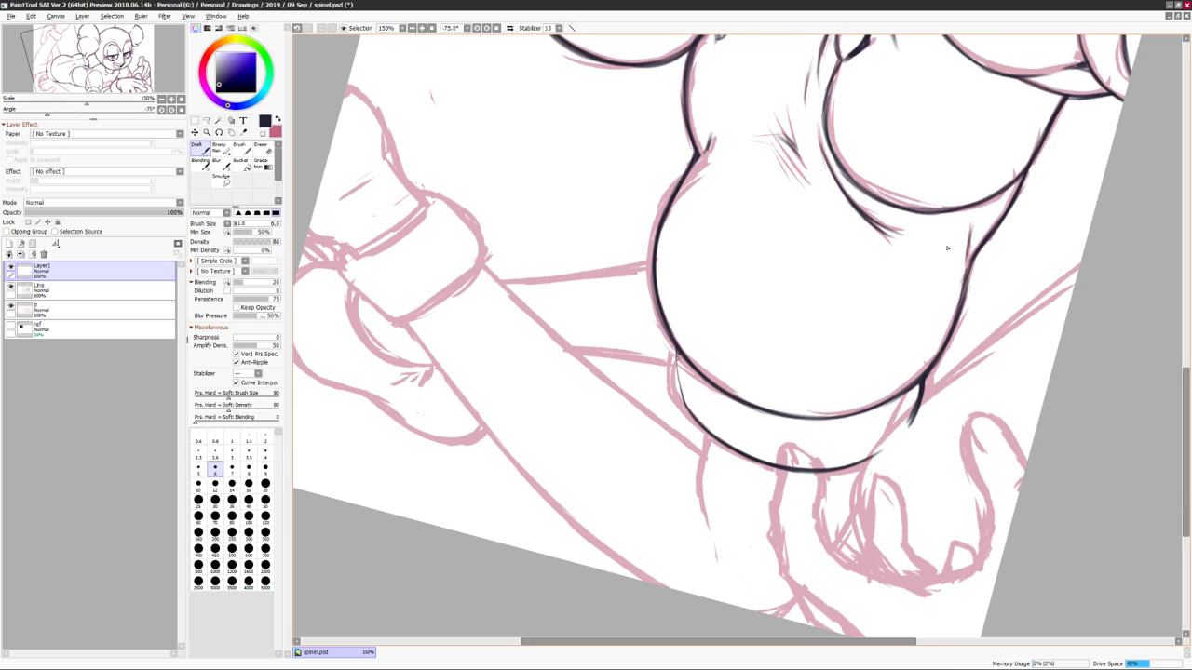
key(Delete)
scroll(736, 283, down, 1)
Ink both long calf lines of the raised near leg and the crease behind its knee.
key(h)
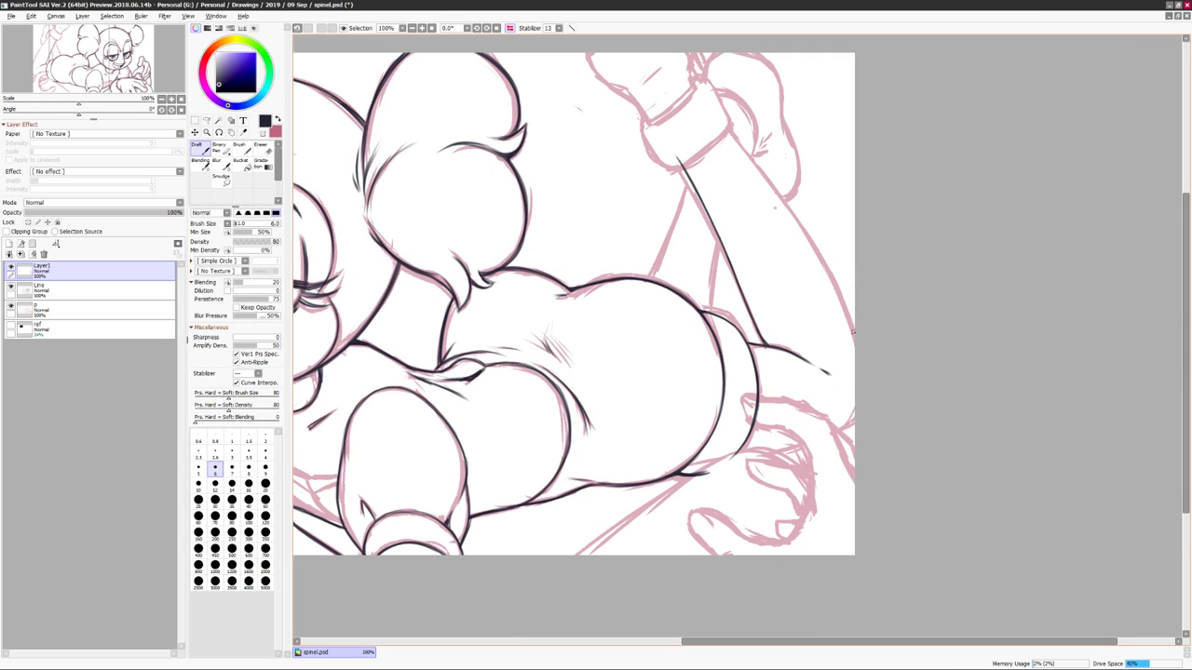
key(h)
scroll(842, 310, down, 1)
key(h)
scroll(827, 435, up, 1)
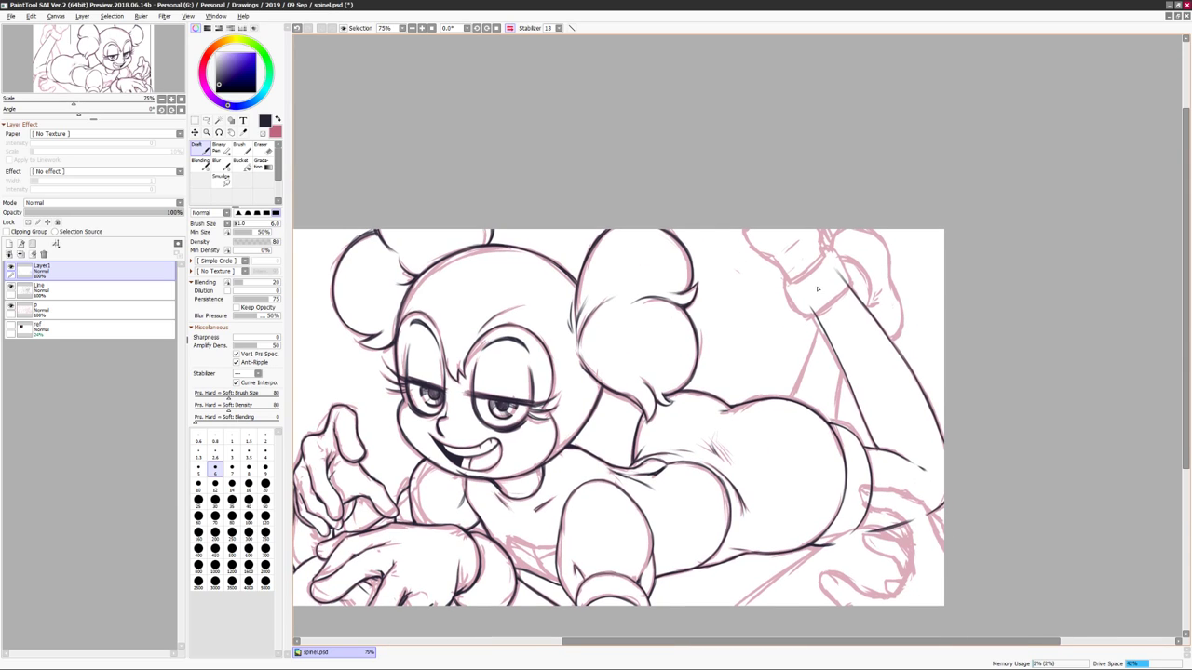
Ink the ankle cuff and shoe of the raised near leg, and the thigh's underside.
key(h)
scroll(785, 343, up, 1)
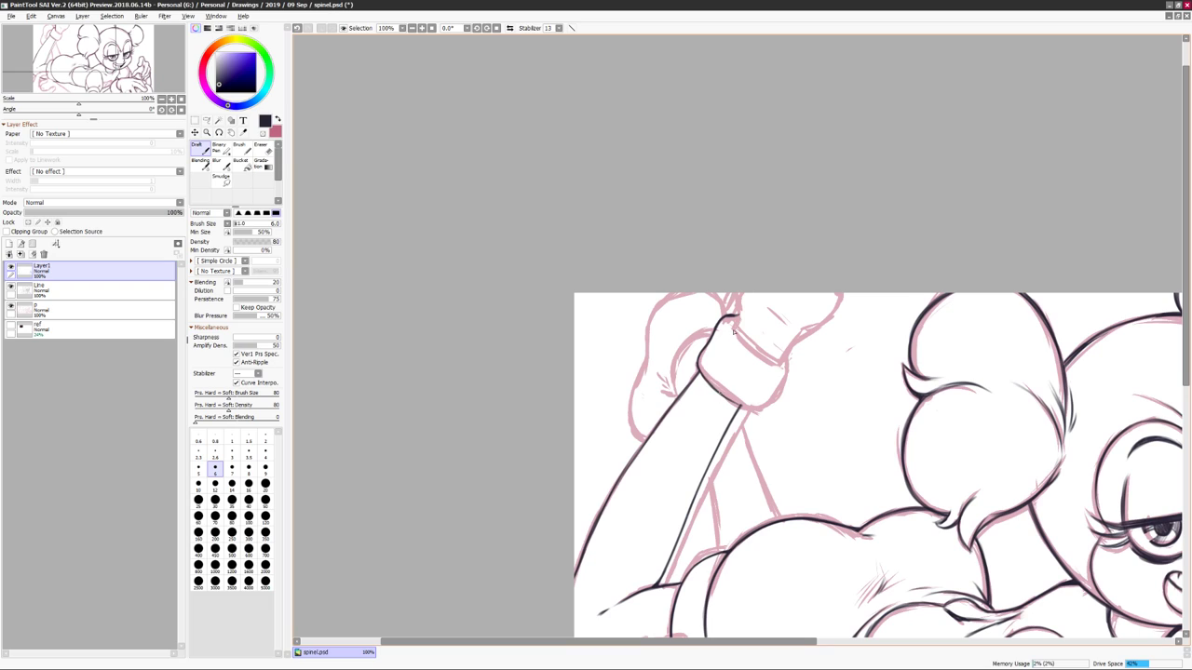
drag(719, 394, 739, 406)
drag(838, 466, 760, 488)
mouse_move(652, 350)
mouse_down()
mouse_move(696, 385)
mouse_move(667, 369)
mouse_up()
mouse_move(698, 373)
mouse_down()
mouse_move(728, 333)
mouse_move(684, 275)
mouse_move(683, 299)
mouse_up()
scroll(704, 324, down, 2)
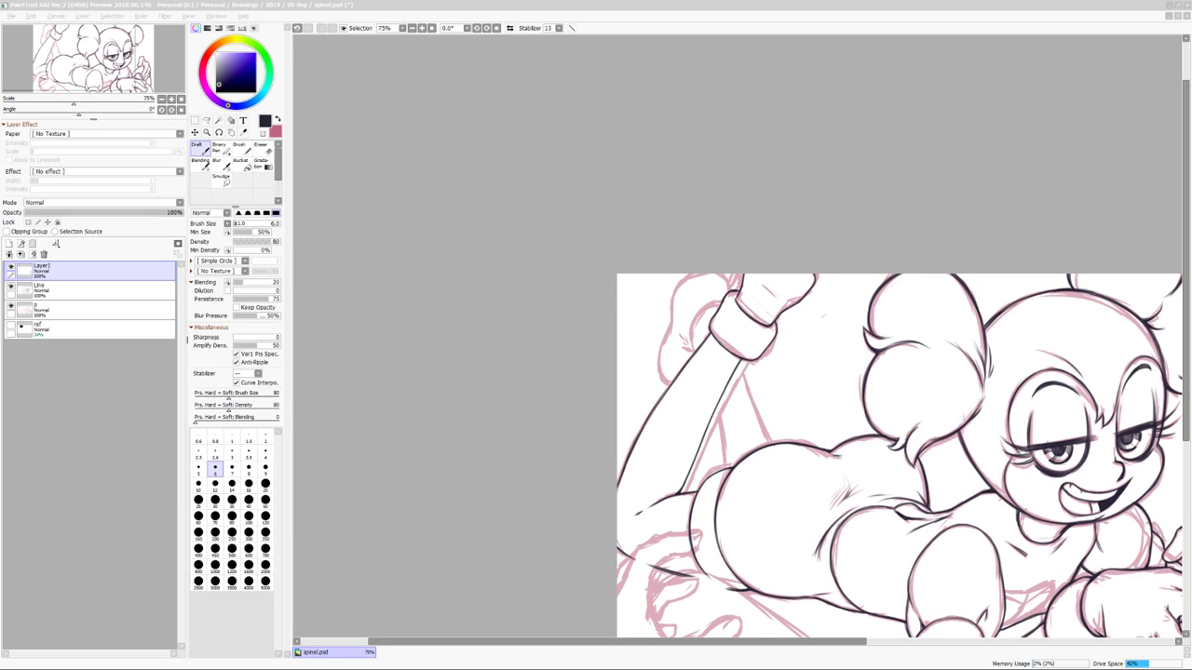
Ink the far raised foot behind the near calf and the far leg's lines below the ankle cuff.
key(h)
key(h)
drag(861, 324, 943, 285)
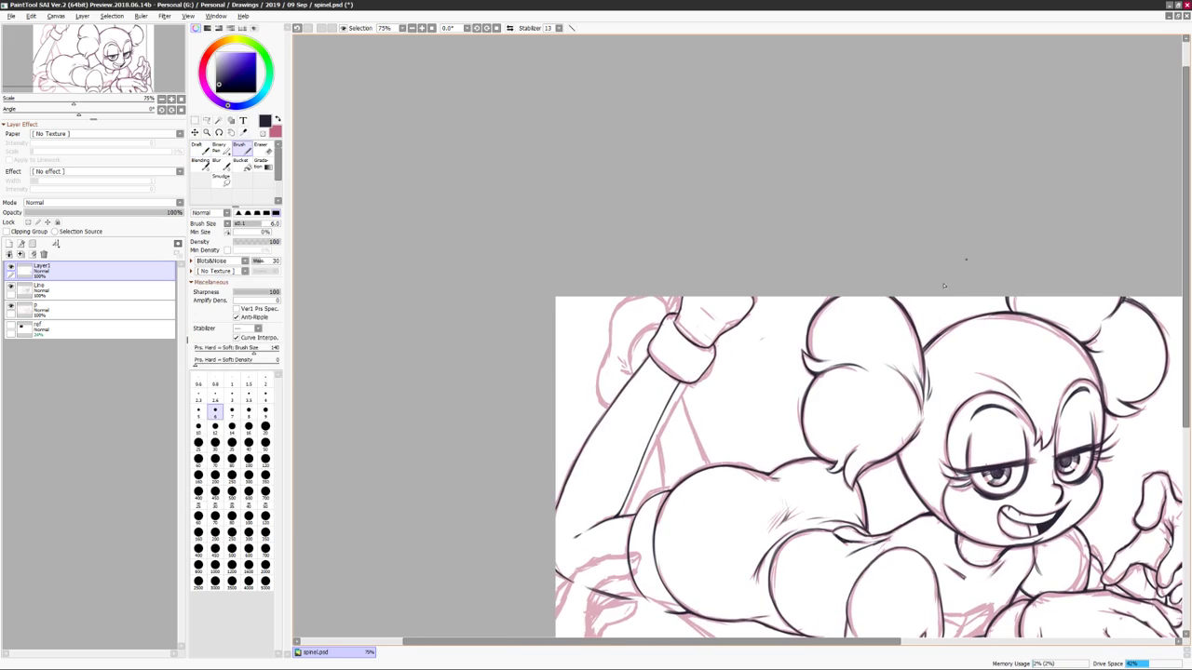
scroll(959, 284, down, 2)
scroll(693, 275, up, 2)
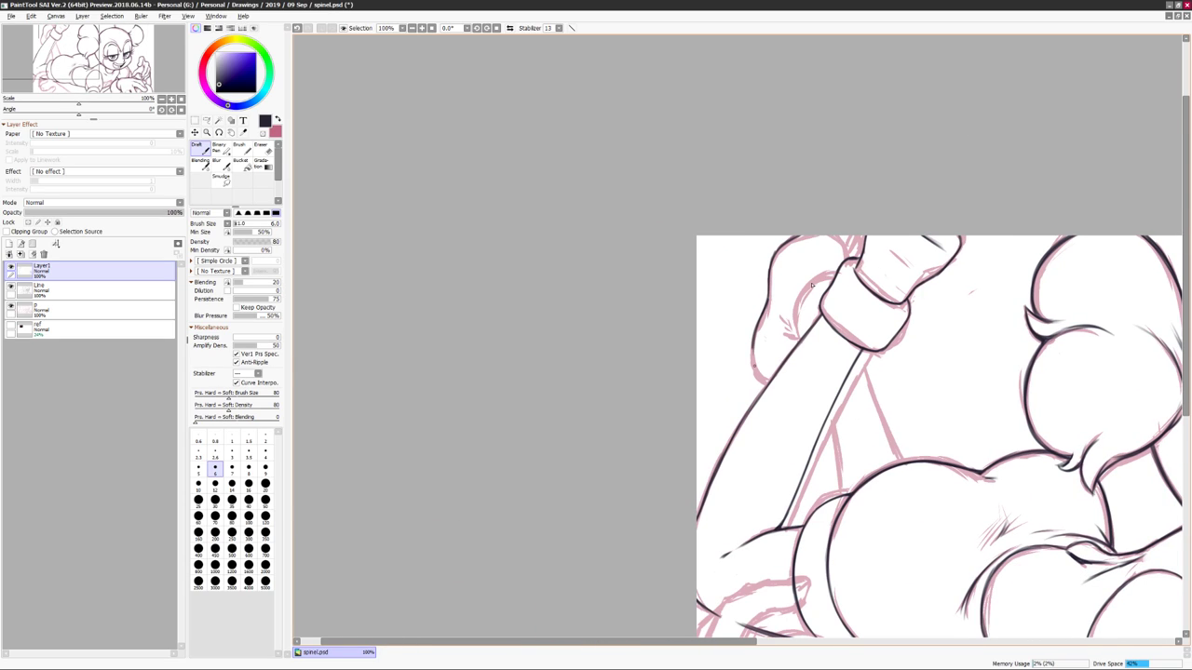
drag(806, 321, 775, 255)
drag(849, 352, 836, 291)
scroll(711, 244, down, 1)
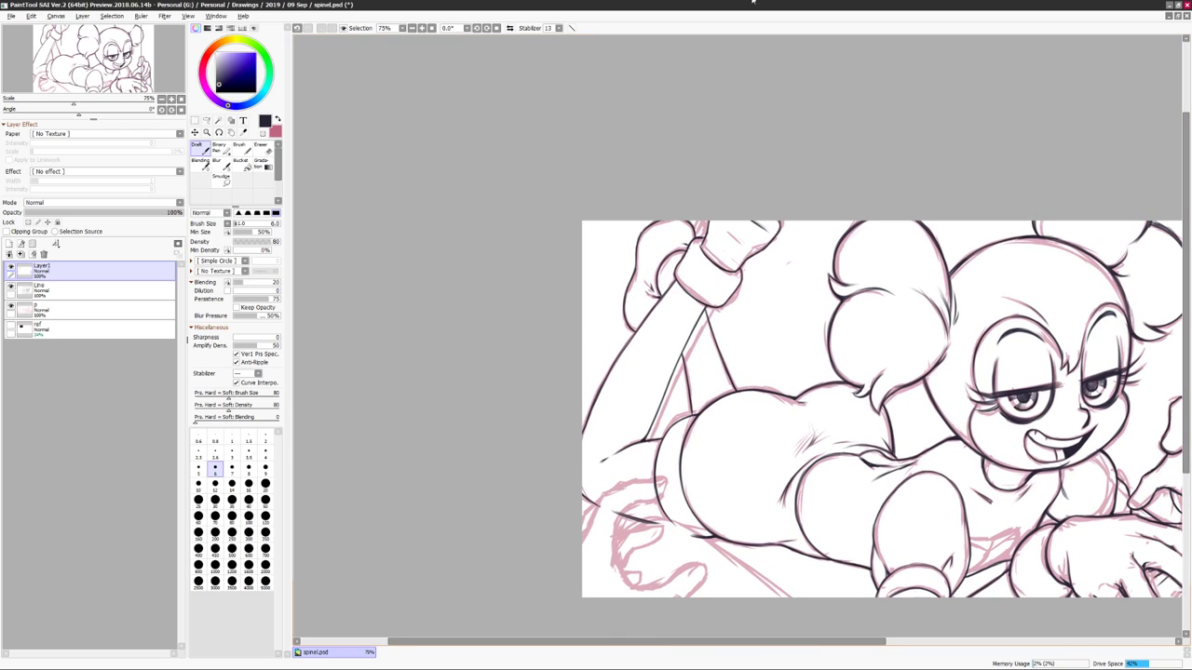
Lasso the pink leg lines between the calf and hip on the sketch layer and adjust them with a deform transform.
drag(689, 447, 725, 454)
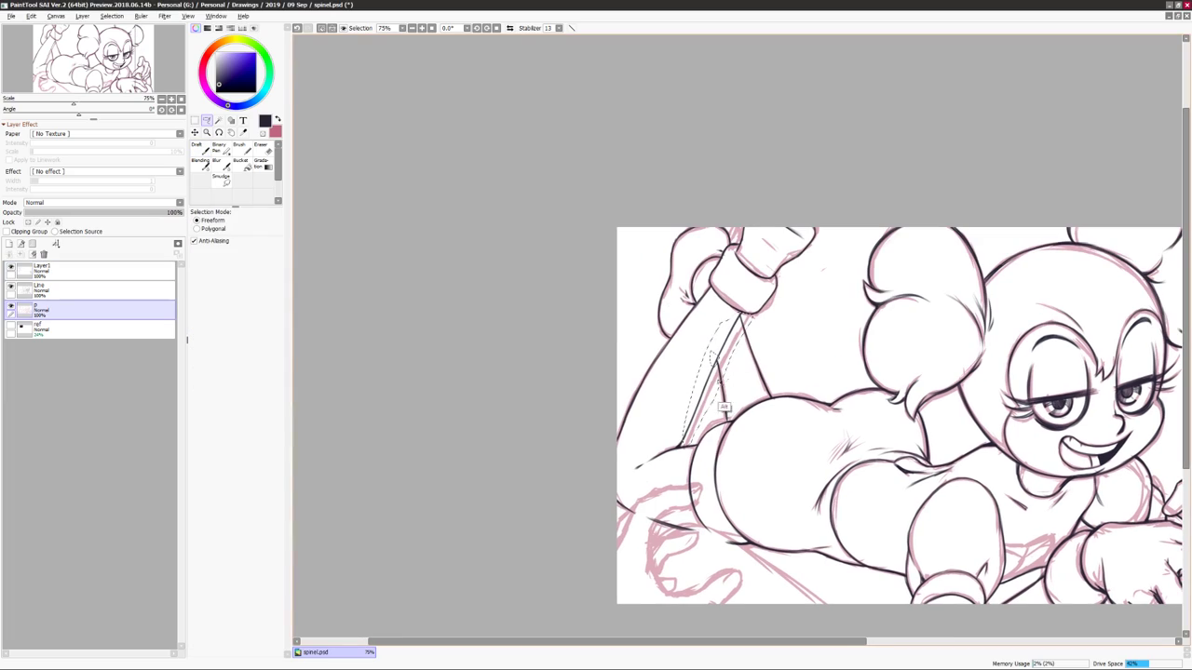
key(ctrl+t)
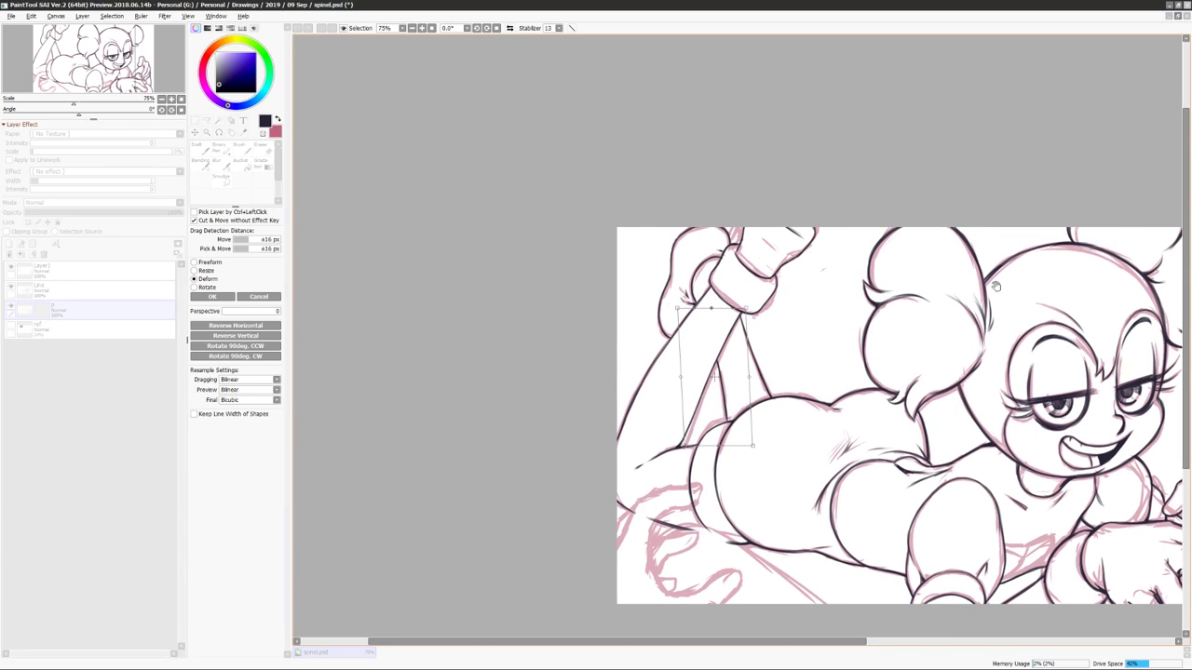
key(Return)
Ink the uneven contours beneath the hip and thigh down to the canvas's lower edge.
key(h)
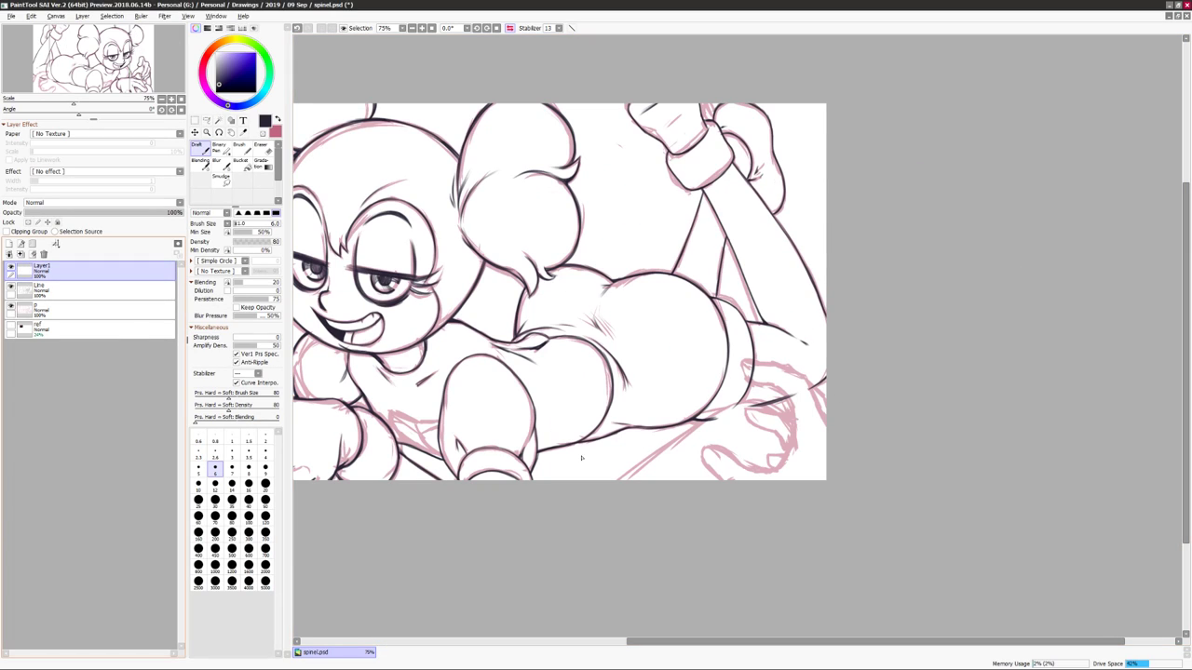
key(h)
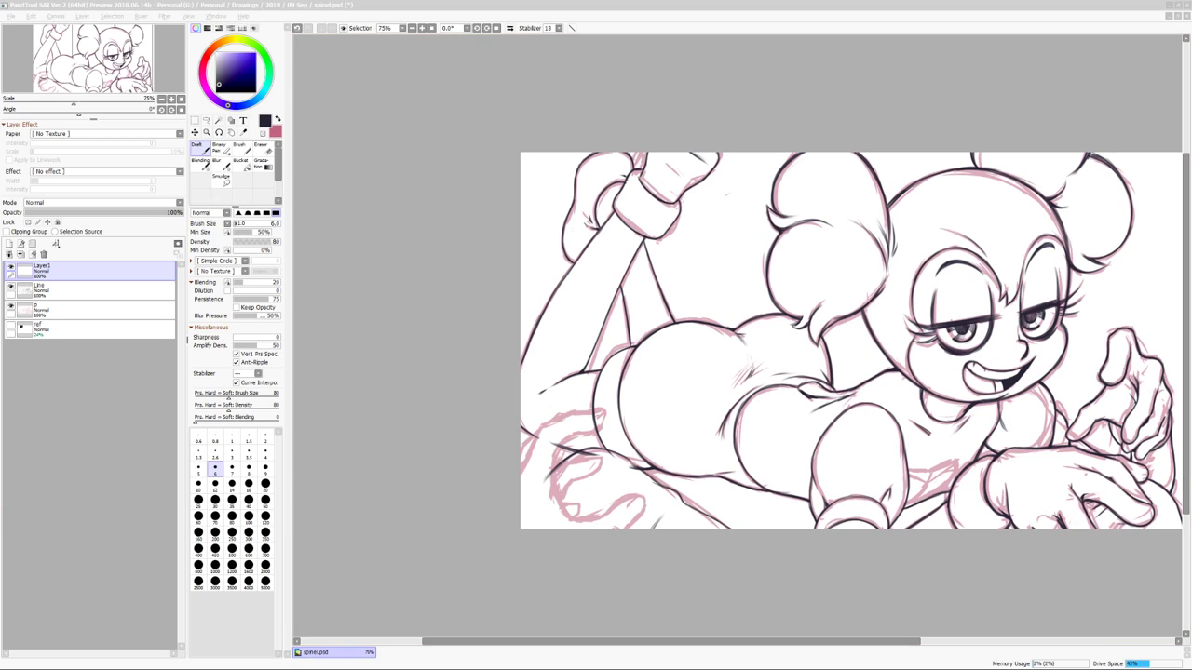
mouse_move(837, 451)
mouse_down()
mouse_move(848, 400)
mouse_move(870, 398)
mouse_up()
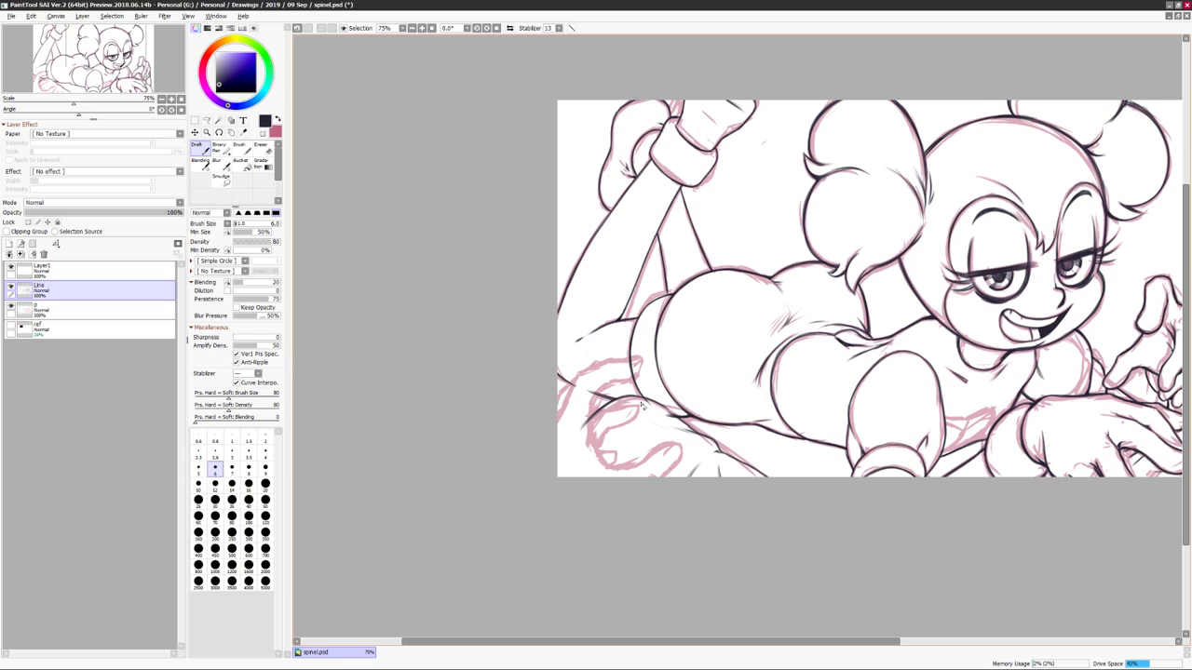
mouse_move(673, 414)
mouse_down()
mouse_move(633, 417)
mouse_move(563, 462)
mouse_up()
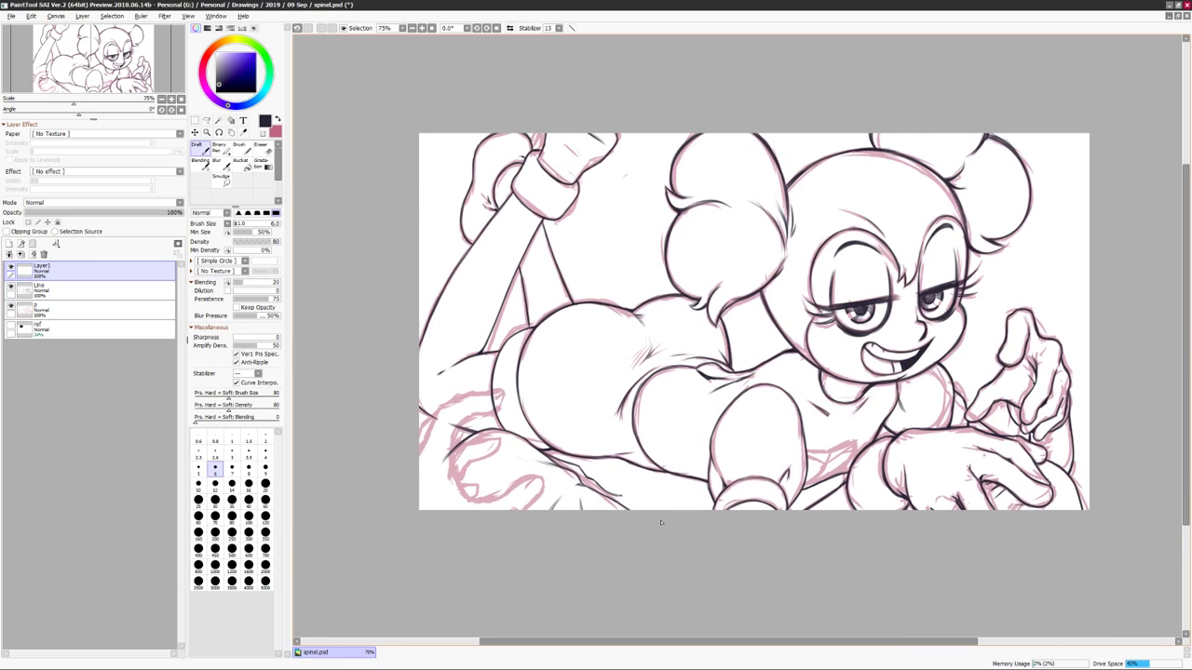
Fill the narrow gaps between the contours beneath the hip and along the canvas's lower edge with solid dark ink.
key(b)
drag(648, 506, 675, 507)
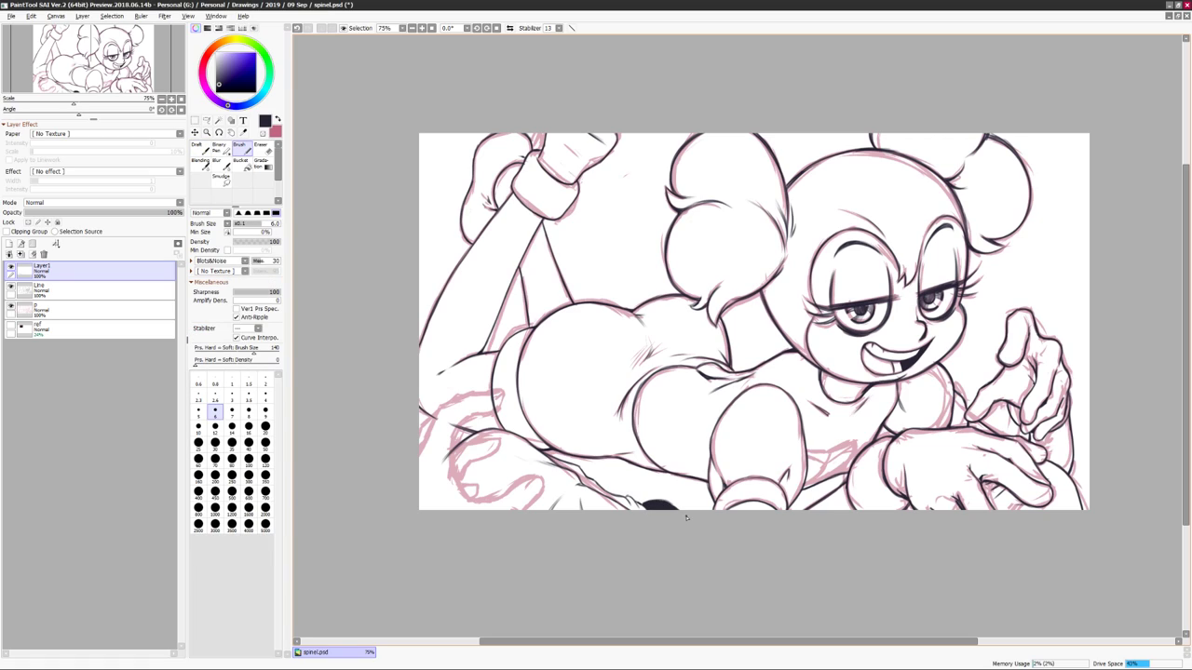
key(c)
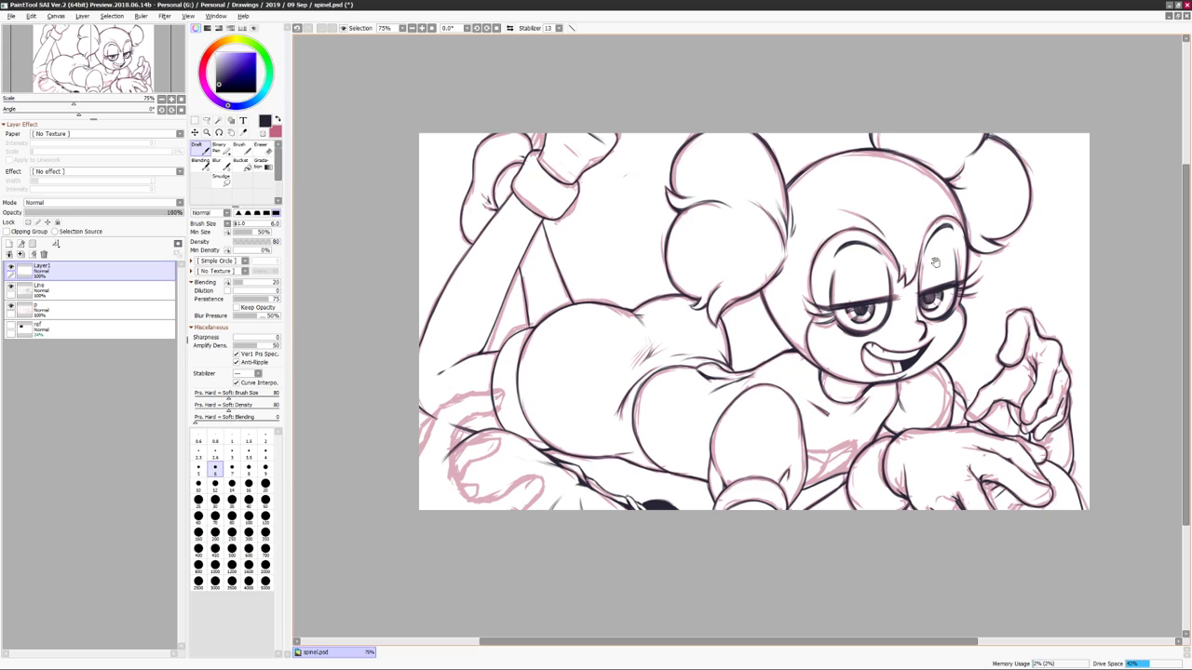
drag(520, 444, 430, 395)
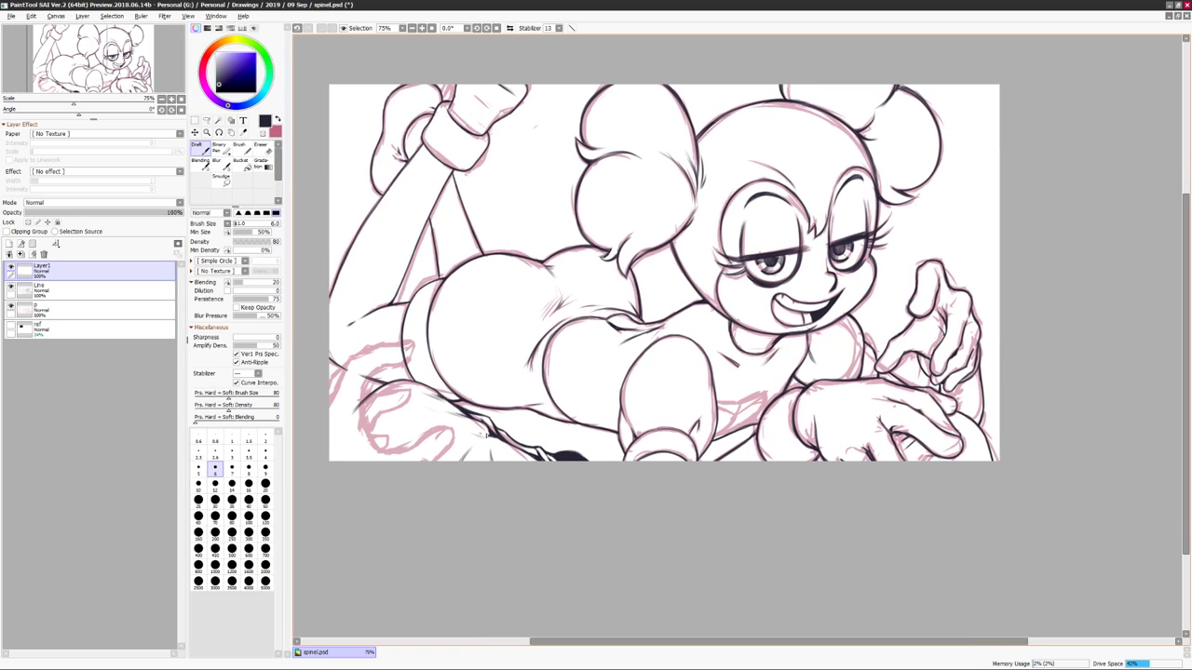
drag(513, 474, 565, 455)
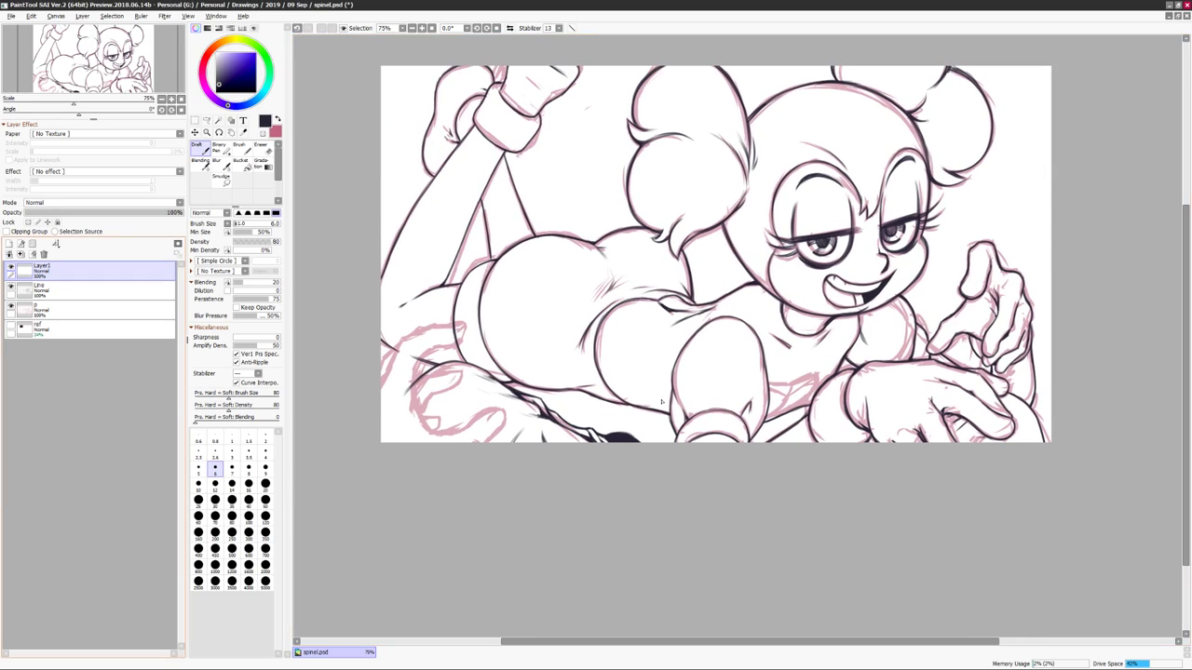
Ink the upper hand resting on the thigh behind the hip and fill the gaps beneath it with solid dark ink.
key(h)
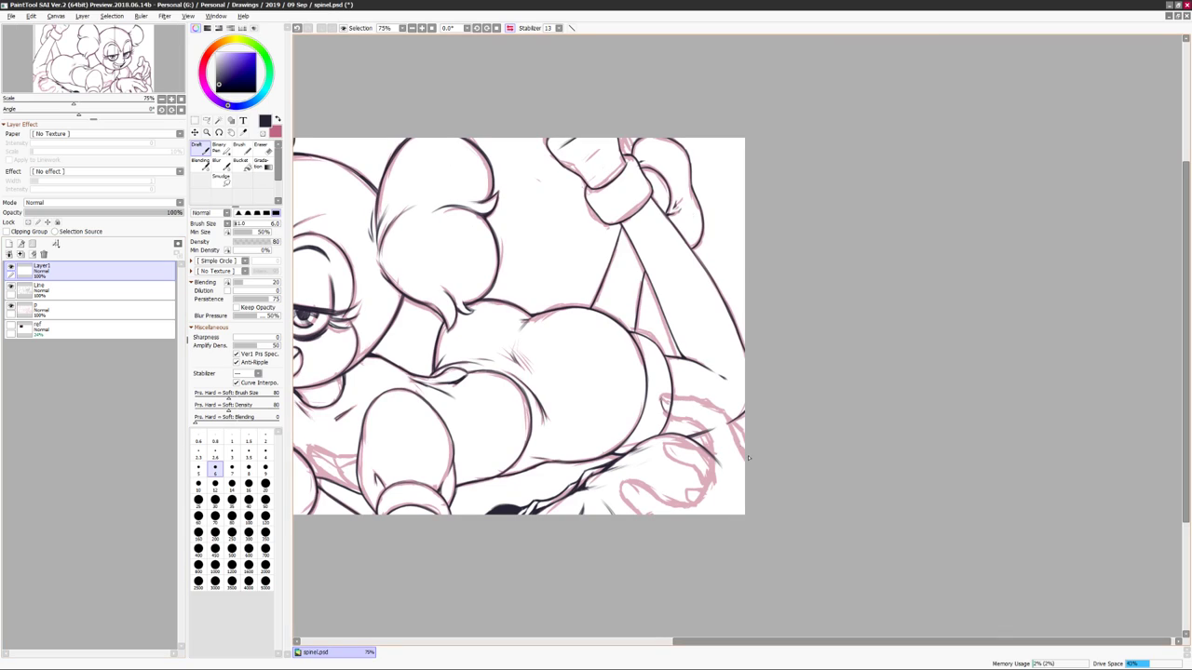
key(h)
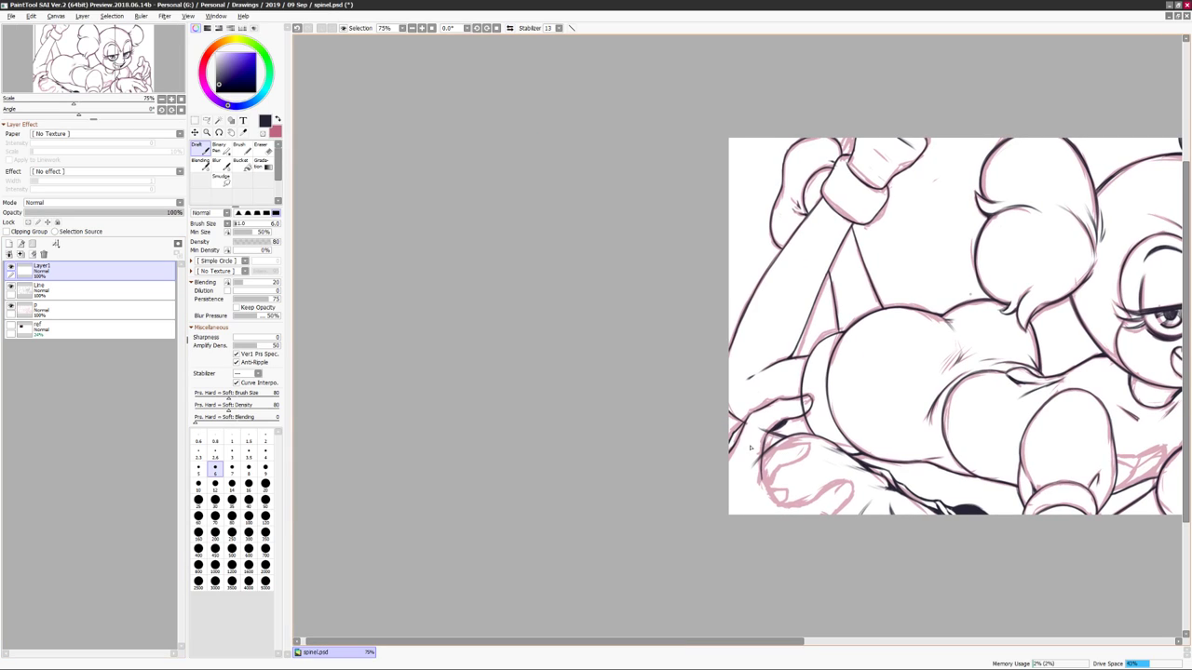
key(h)
key(b)
Erase overlapping strokes from the Line layer with the transparent brush and return to the dark Draft brush on Layer1.
key(ctrl+Down)
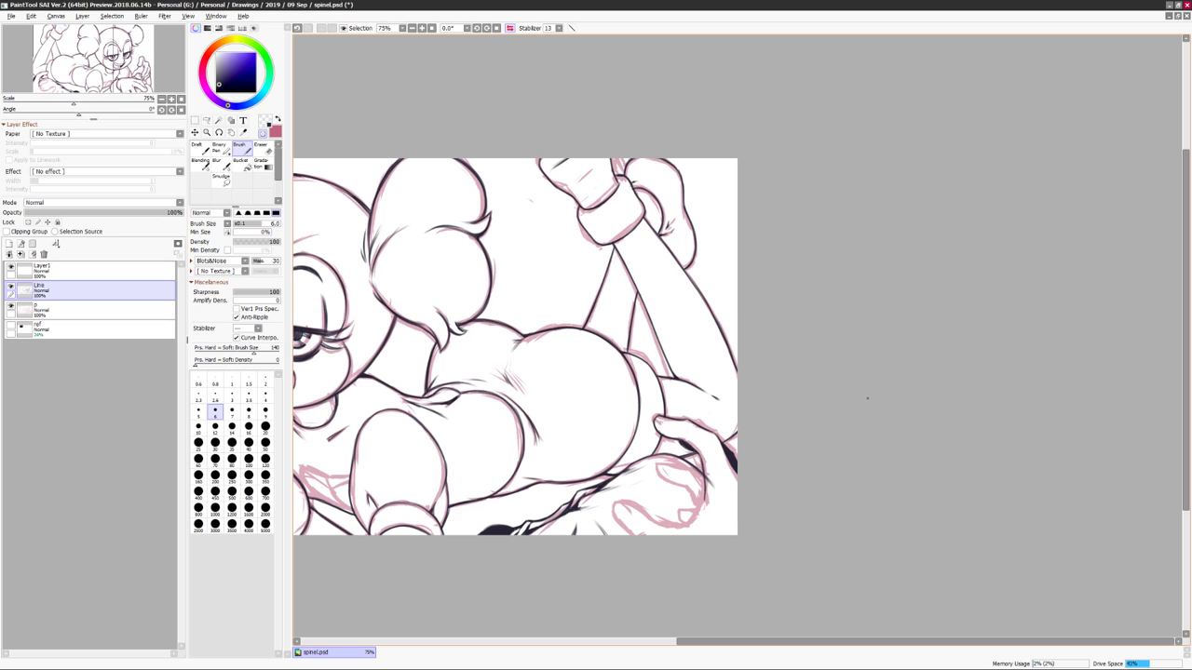
key(h)
key(n)
key(ctrl+Up)
click(785, 38)
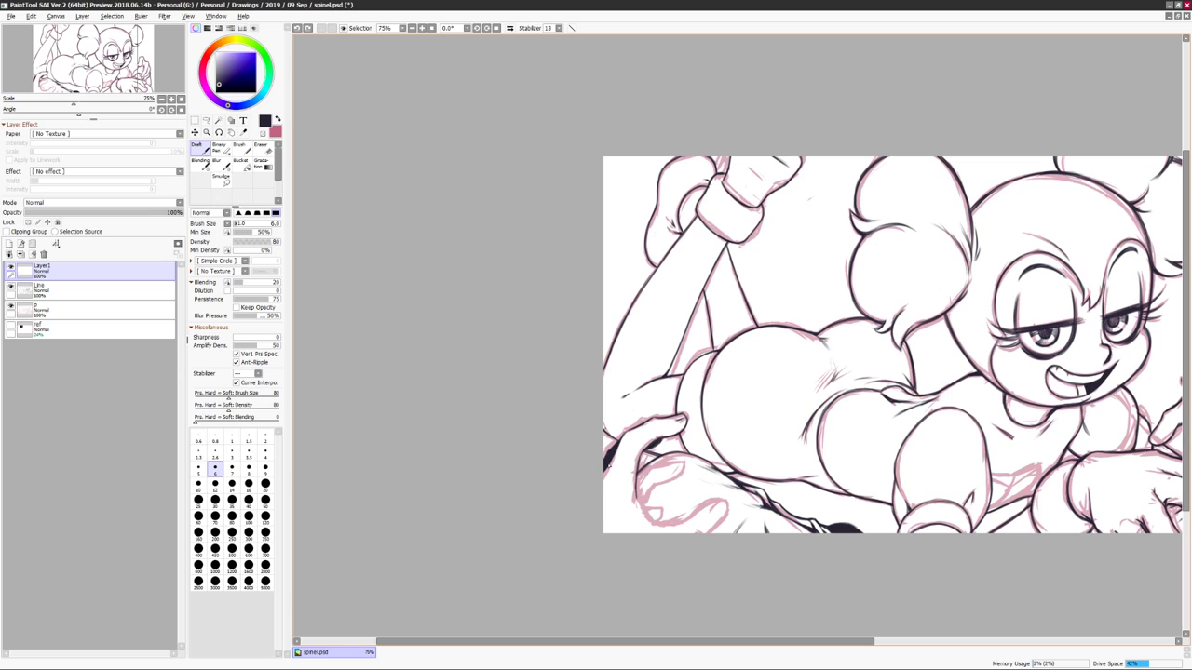
Ink the curled fingers and palm outline of the lower hand beneath the hip.
key(h)
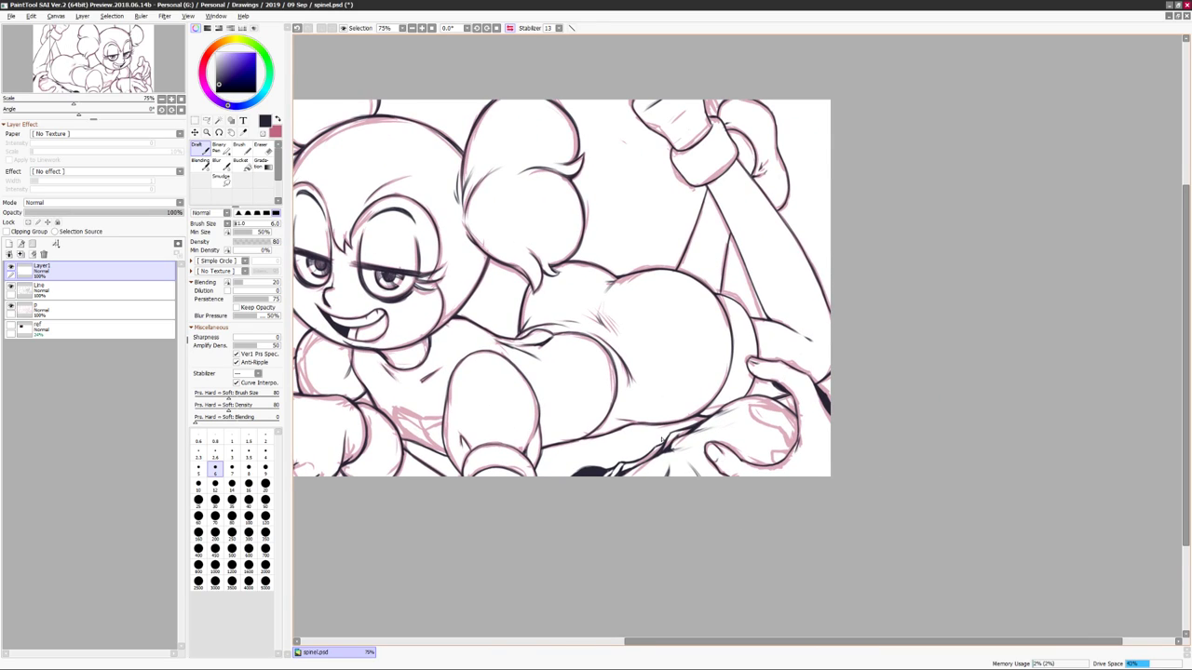
drag(663, 440, 570, 473)
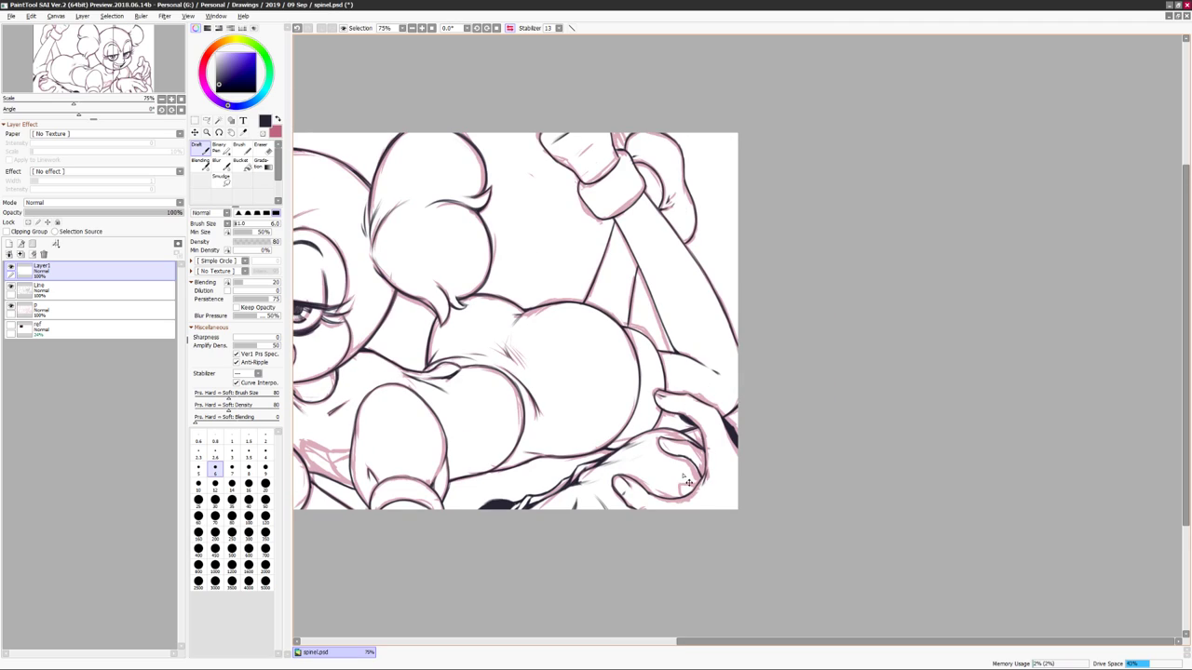
key(h)
scroll(997, 322, down, 2)
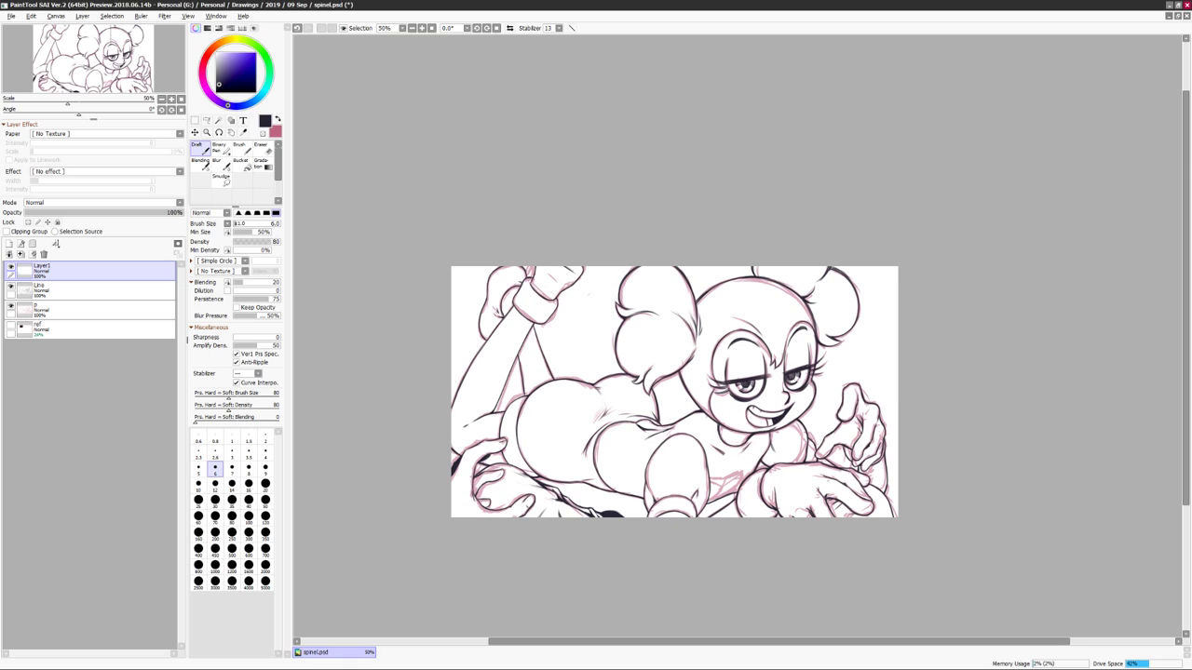
Thicken the raised legs' contour lines and darken the junctions where the calf meets the thigh and hip.
key(h)
scroll(953, 296, up, 3)
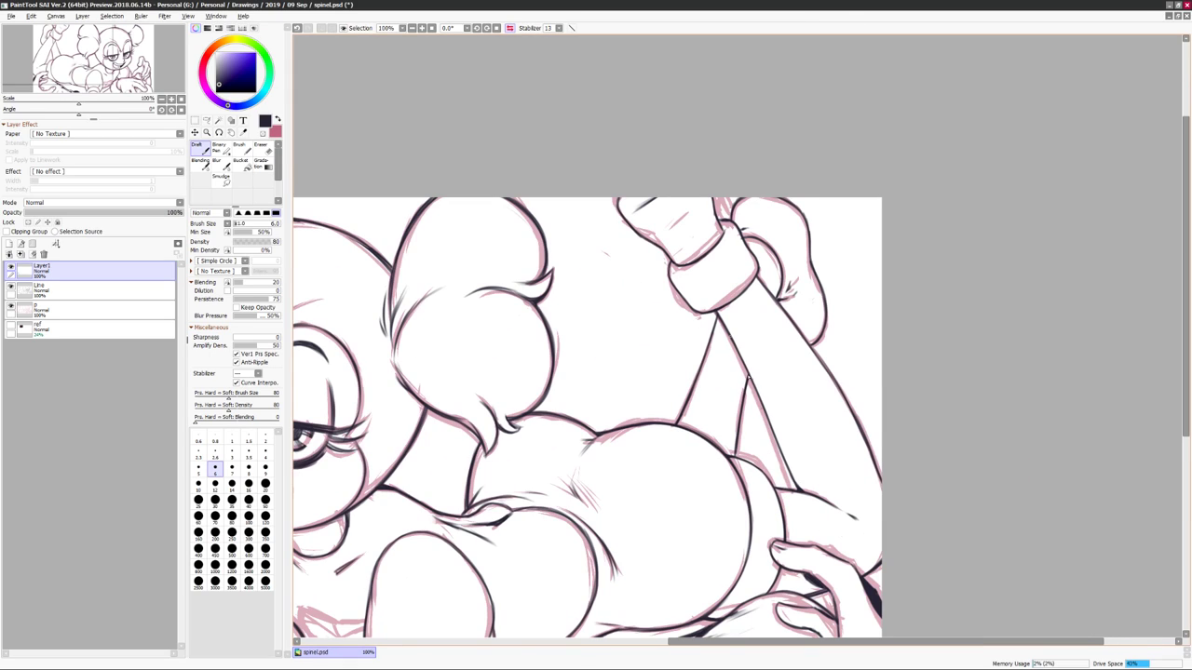
scroll(1006, 283, down, 1)
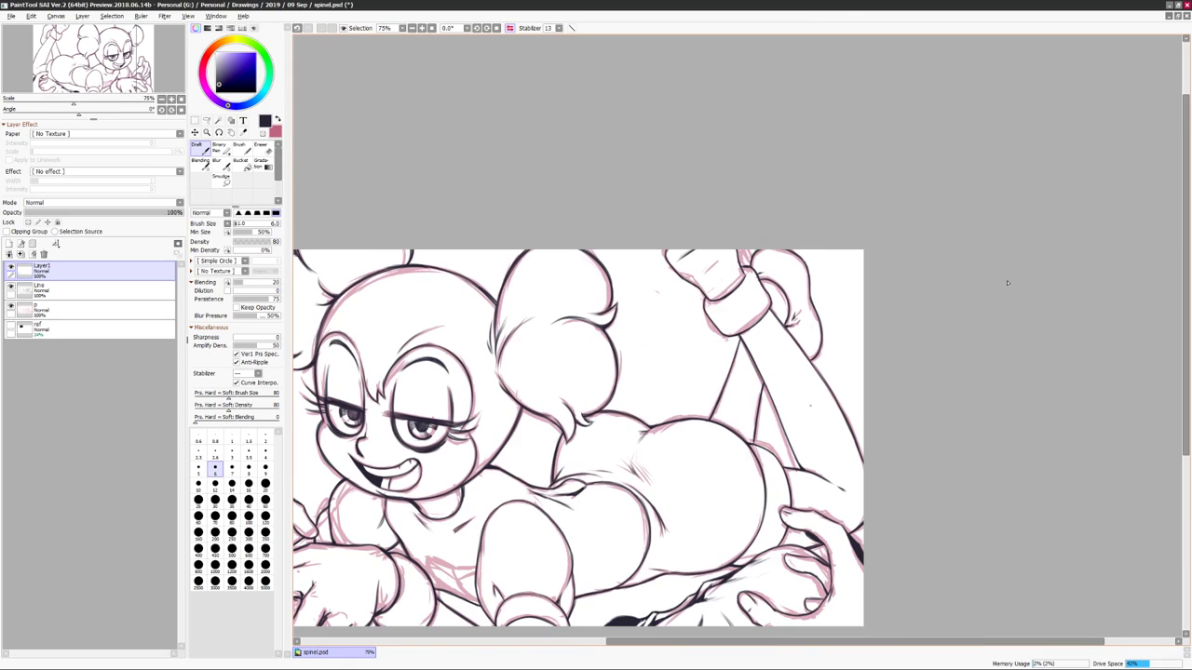
key(h)
key(h)
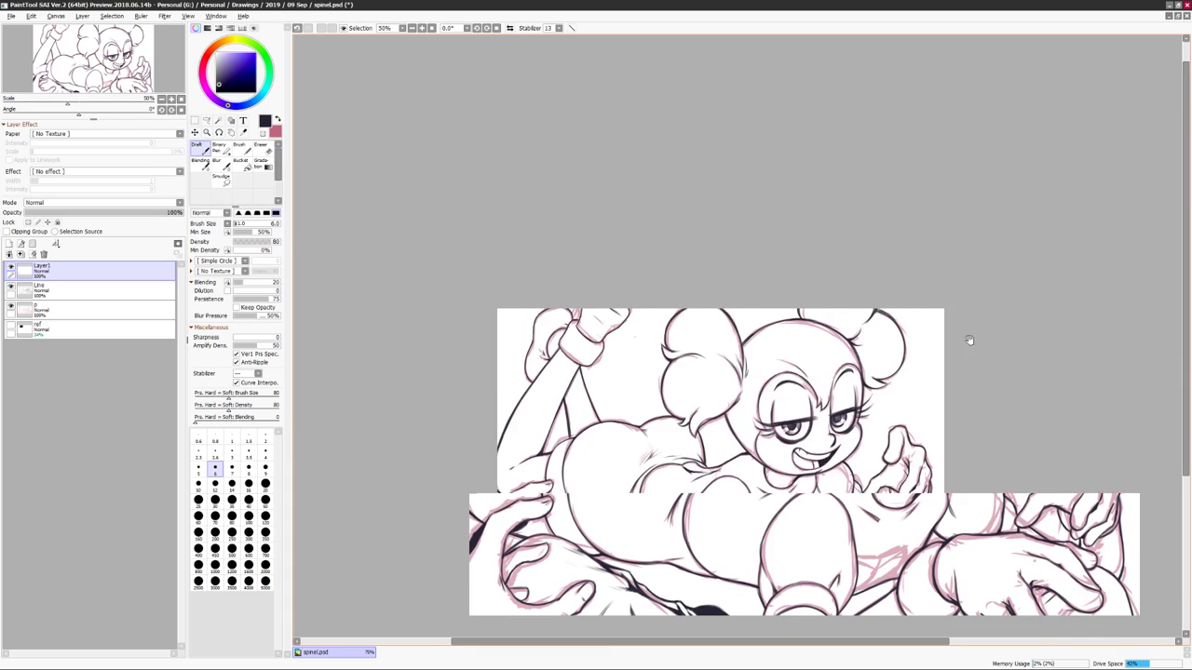
key(h)
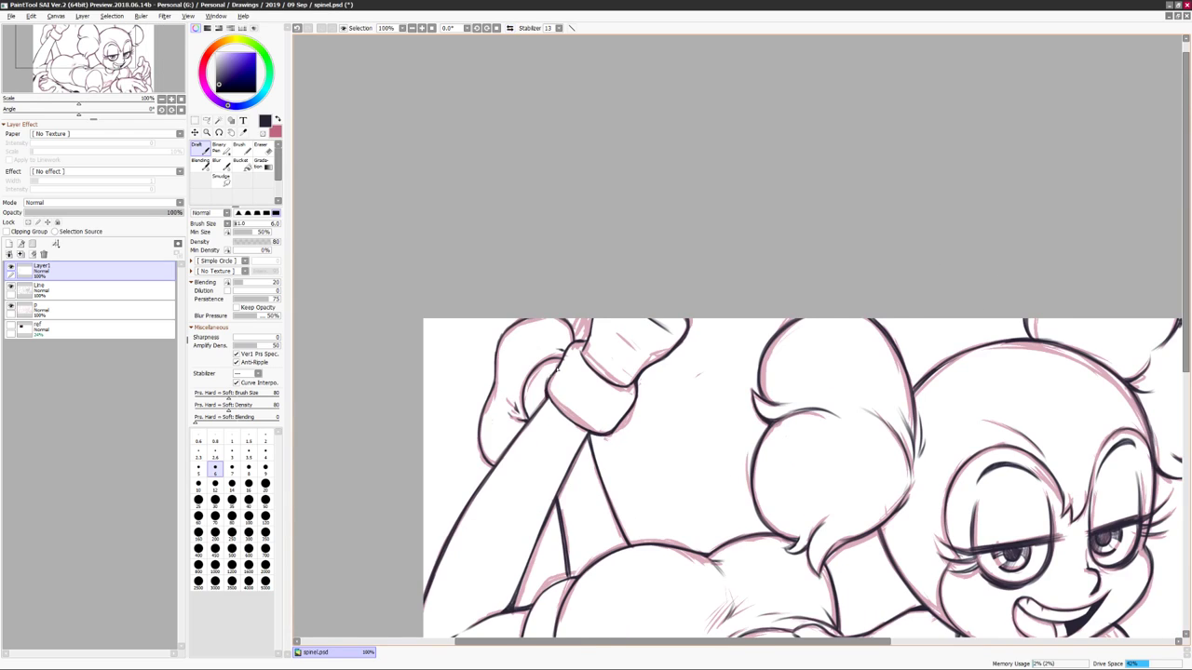
key(h)
scroll(699, 380, up, 1)
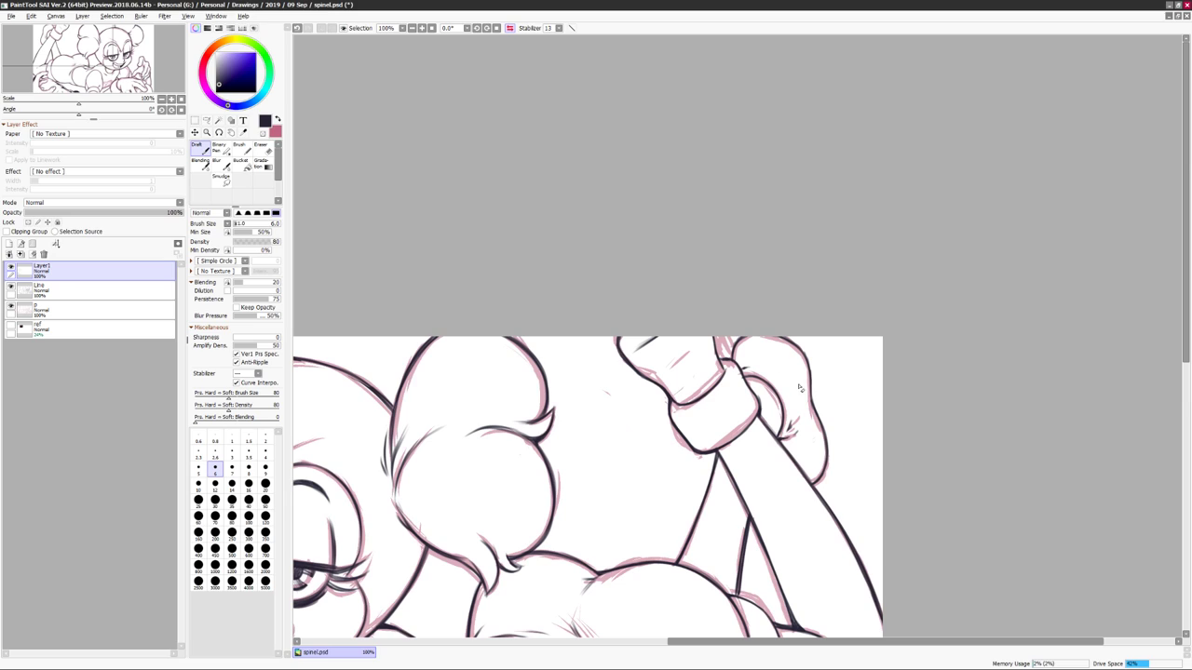
key(h)
scroll(799, 372, down, 1)
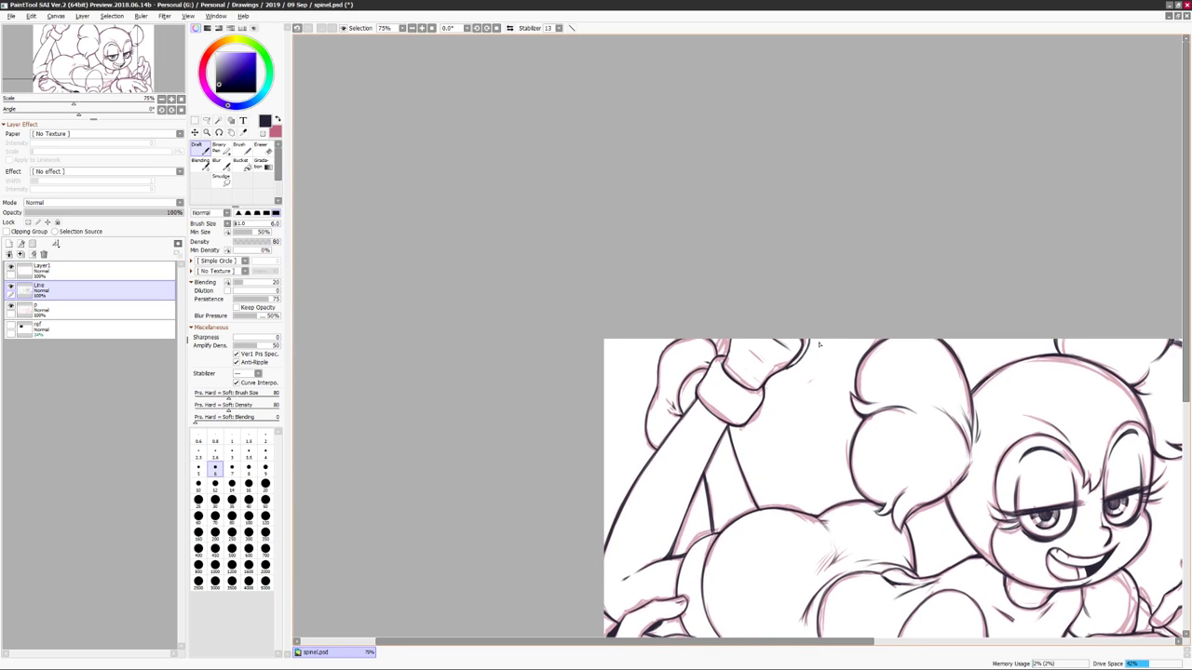
Ink the missing lines of the small folded shape between the upper arm and the front glove on Layer1.
key(h)
key(h)
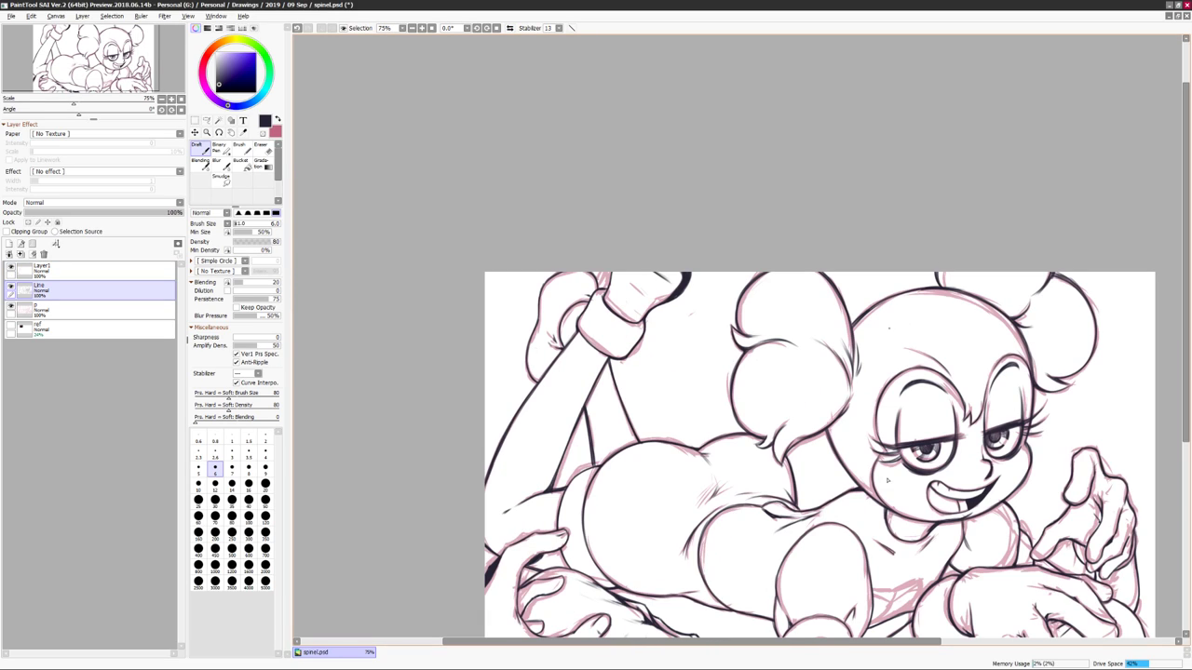
drag(855, 463, 701, 353)
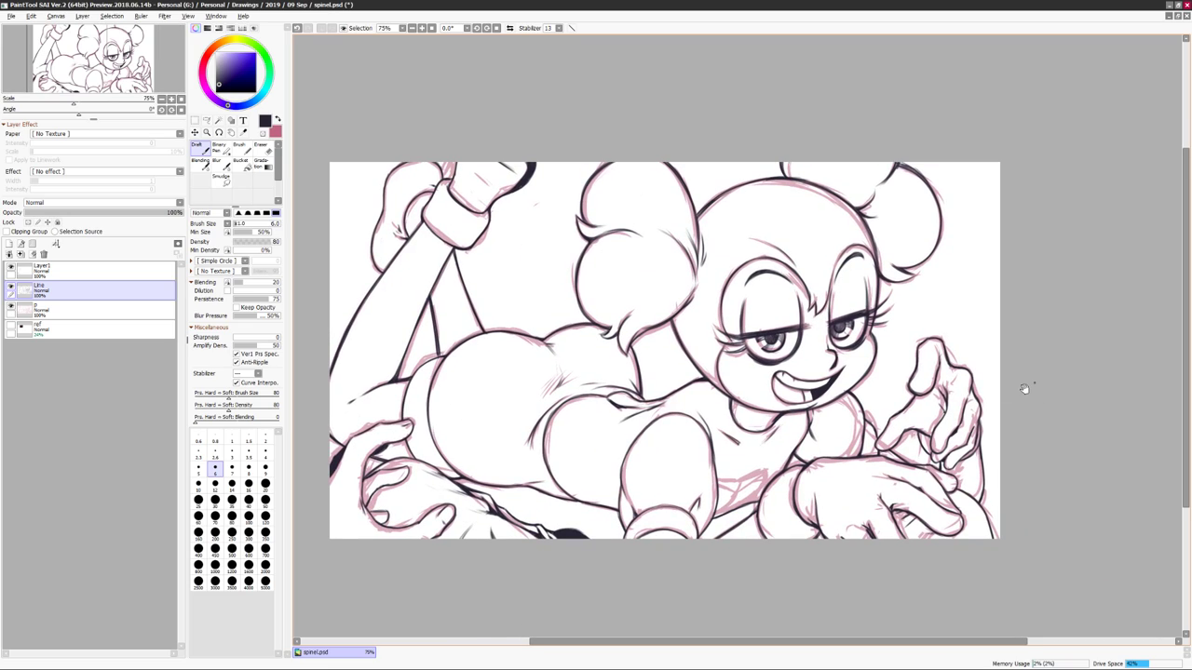
key(h)
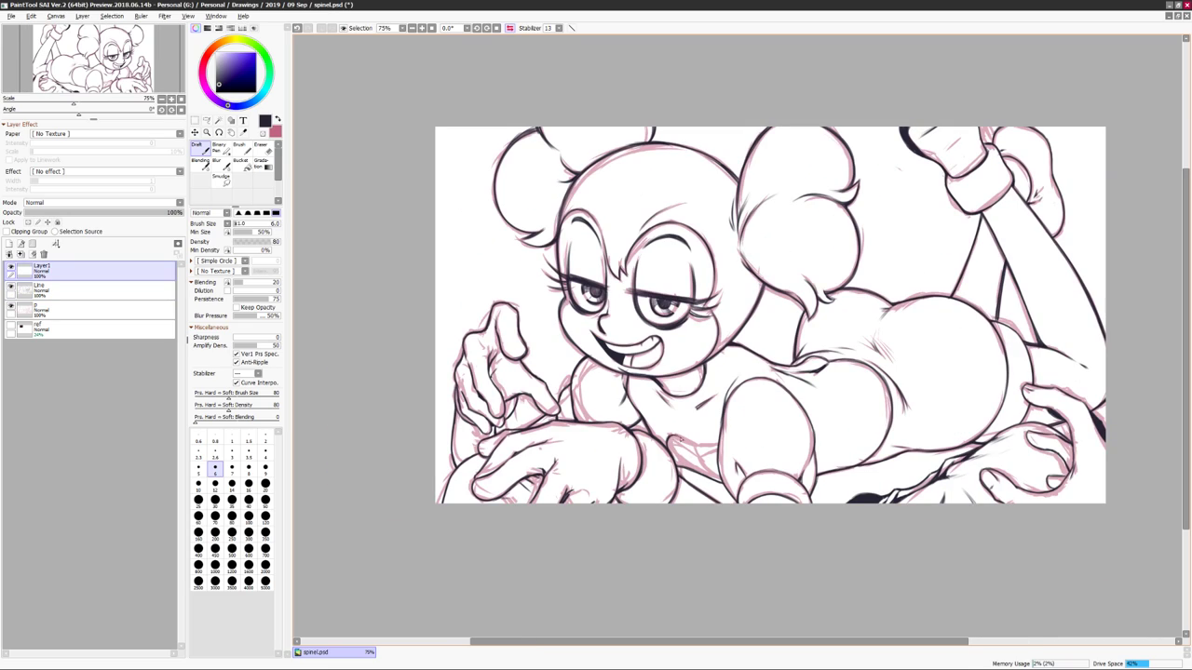
key(Delete)
key(Home)
key(h)
drag(735, 407, 764, 438)
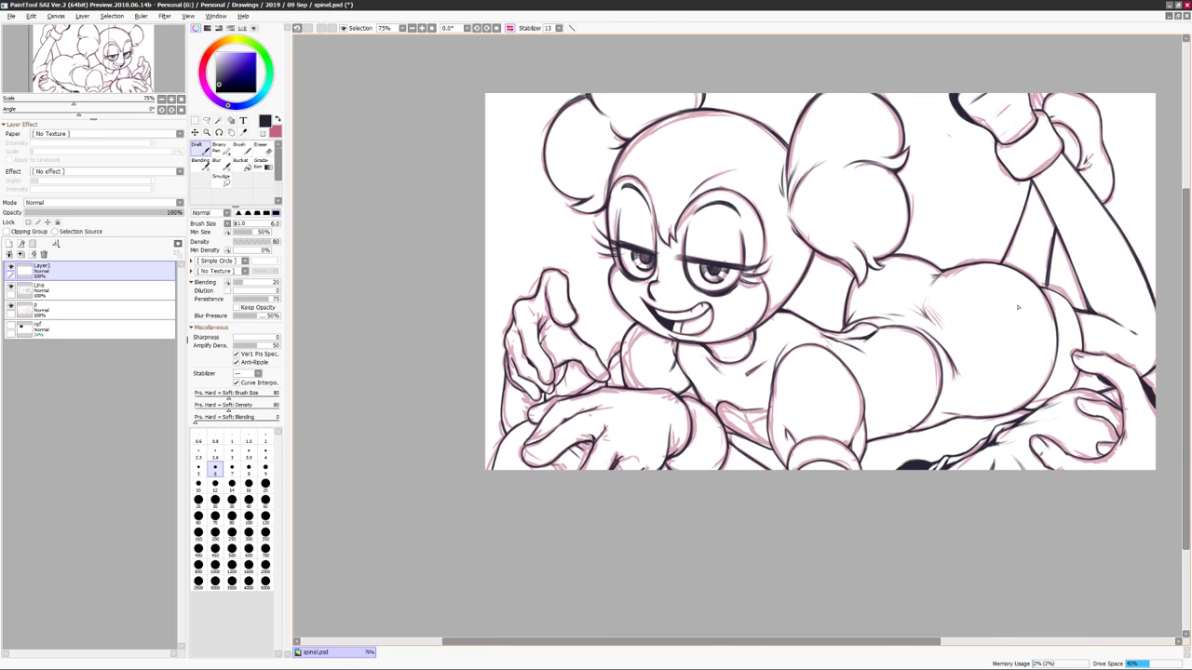
scroll(1018, 308, up, 1)
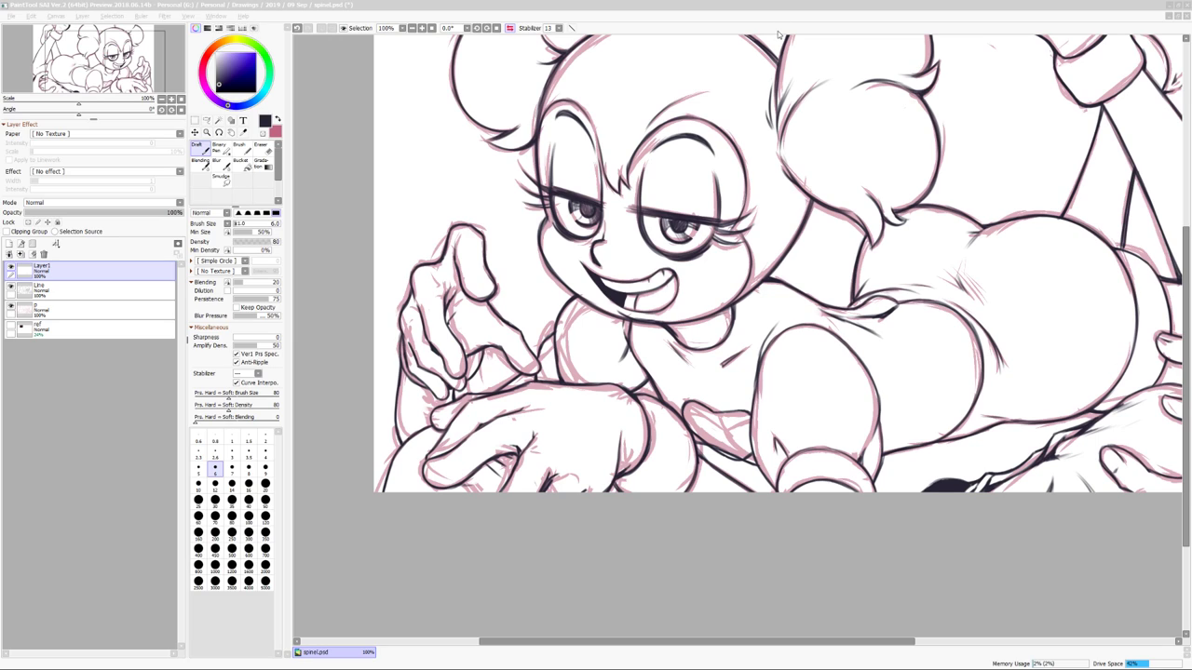
drag(776, 50, 756, 63)
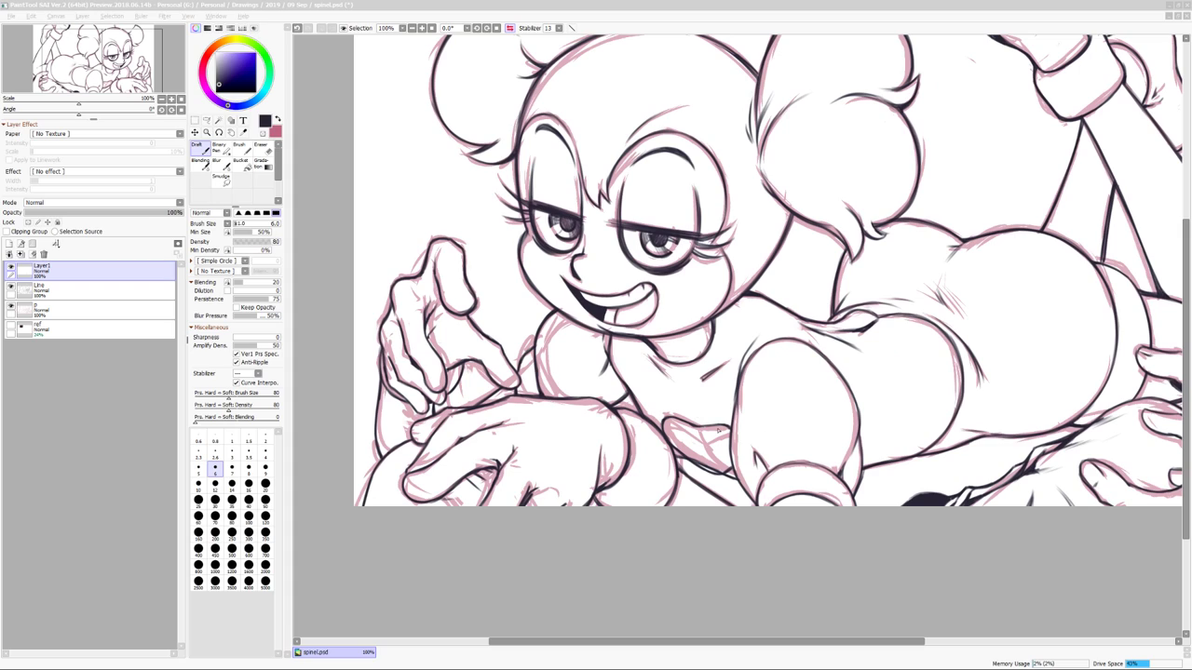
Clean up and redraw the outlines around the raised hand and front glove on the Line layer.
key(minus)
click(42, 290)
key(e)
key(h)
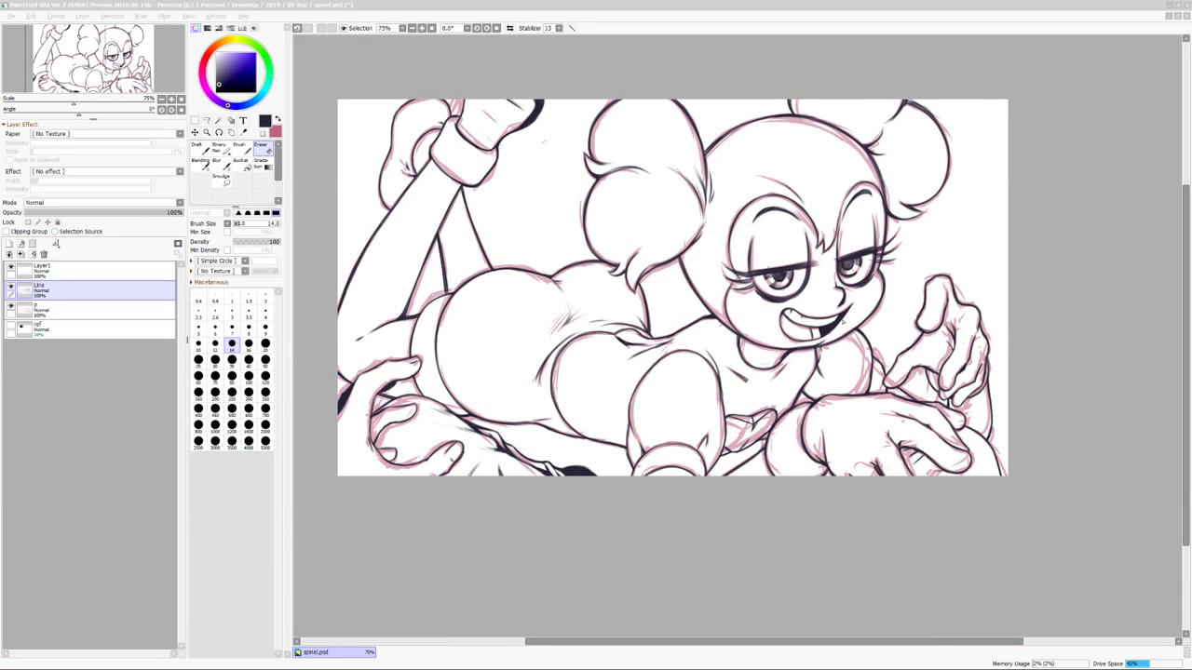
drag(885, 358, 867, 370)
key(b)
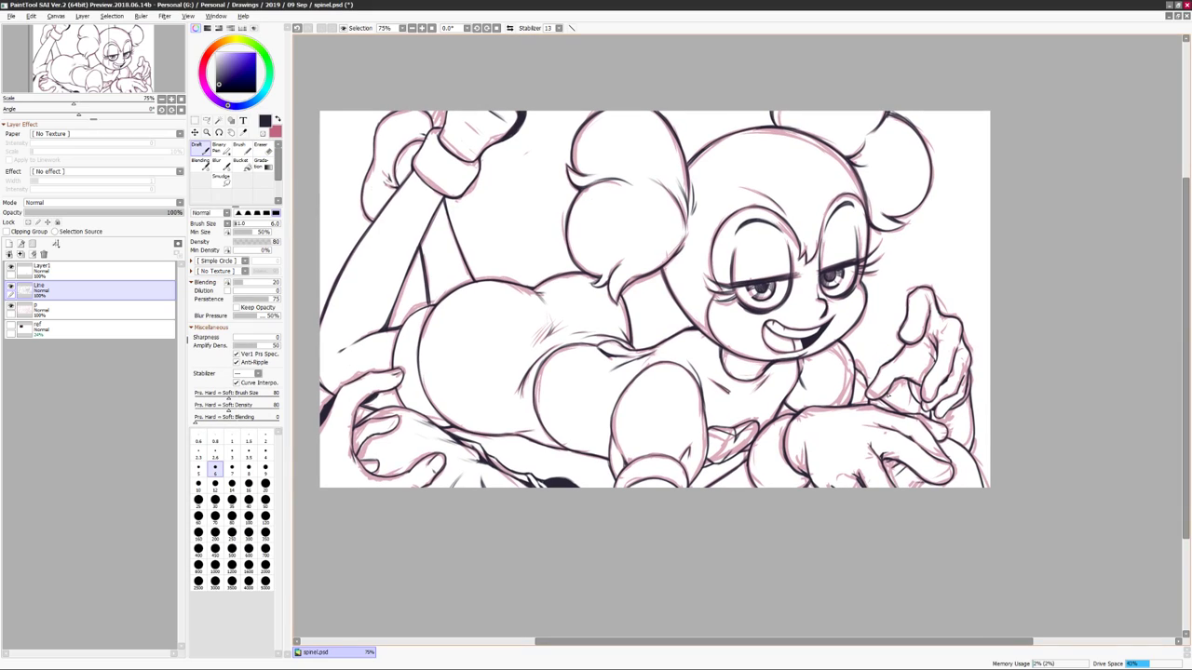
drag(559, 326, 538, 337)
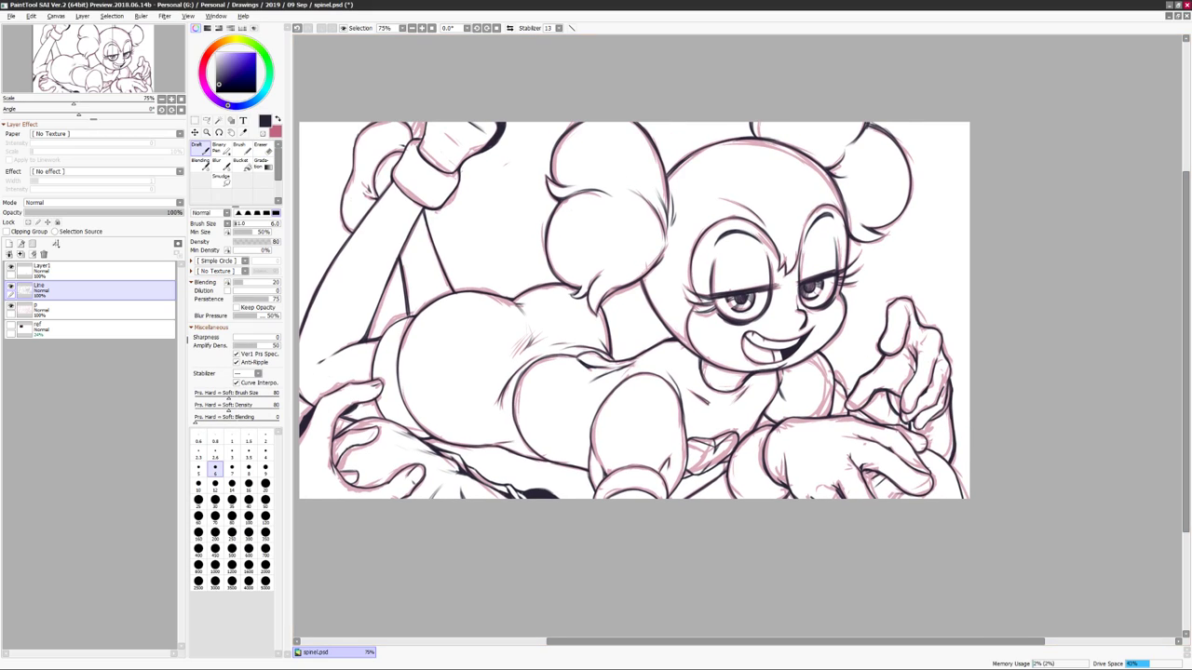
Merge Layer1 into the Line layer and tidy the line art around the hand beside the legs.
key(h)
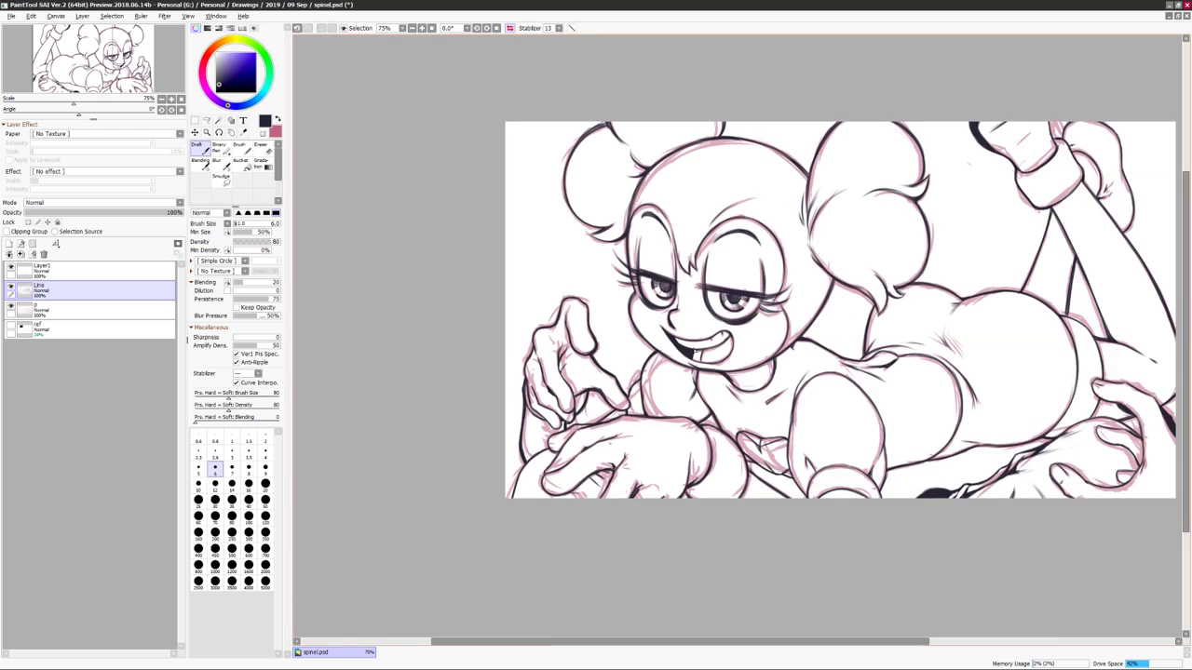
scroll(774, 432, up, 1)
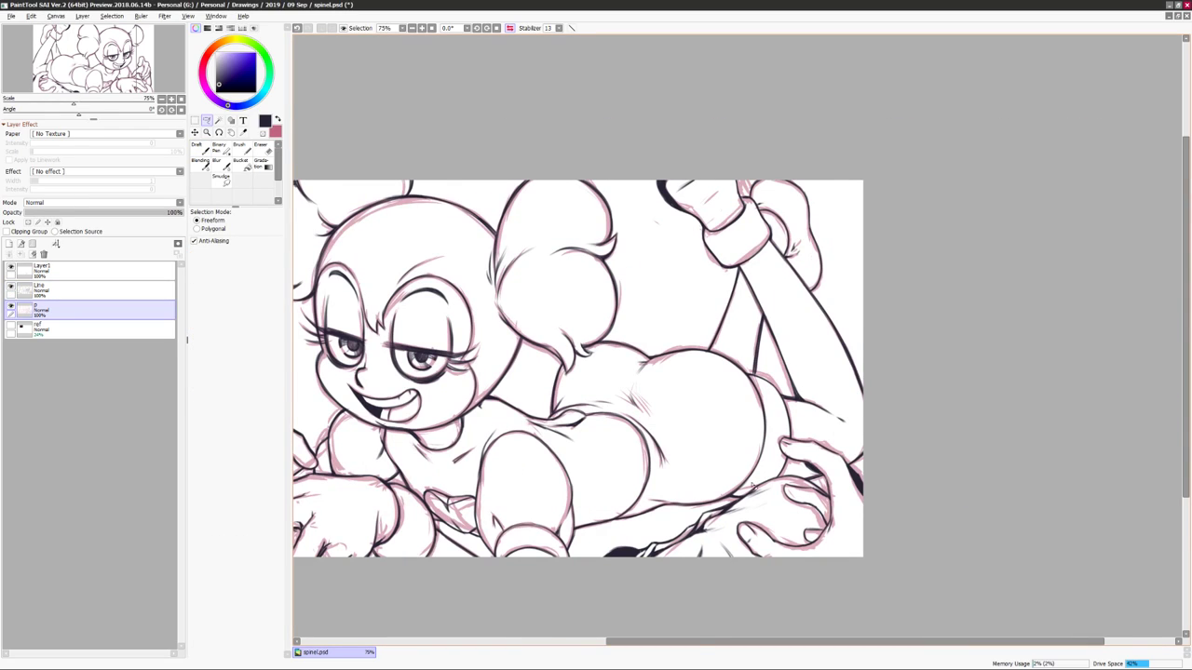
scroll(717, 471, up, 1)
key(e)
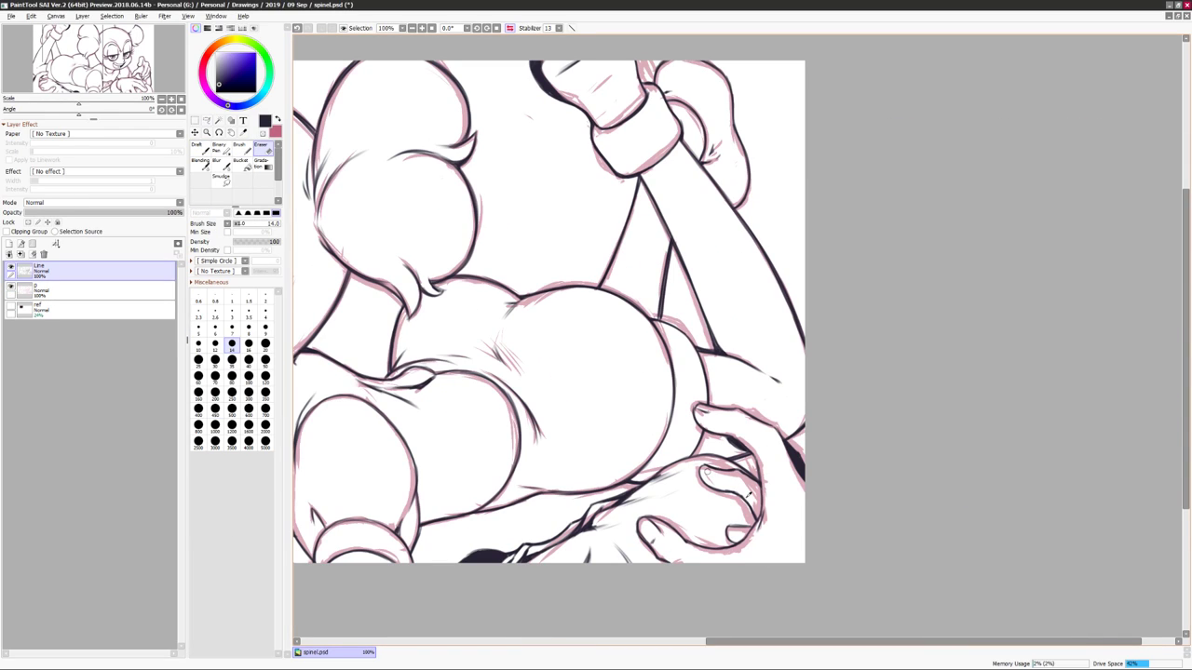
Erase stray sketch strokes around the hands, the folded shape and the boot cuff on the p layer.
key(h)
scroll(745, 496, down, 1)
drag(866, 515, 968, 511)
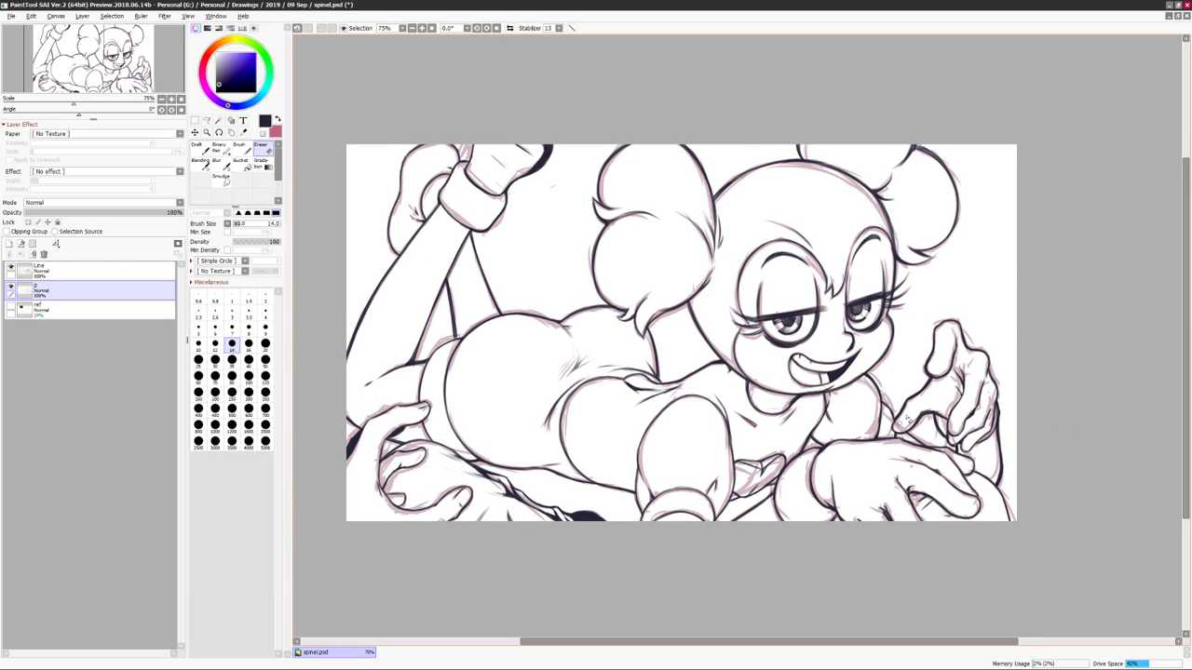
drag(980, 421, 991, 408)
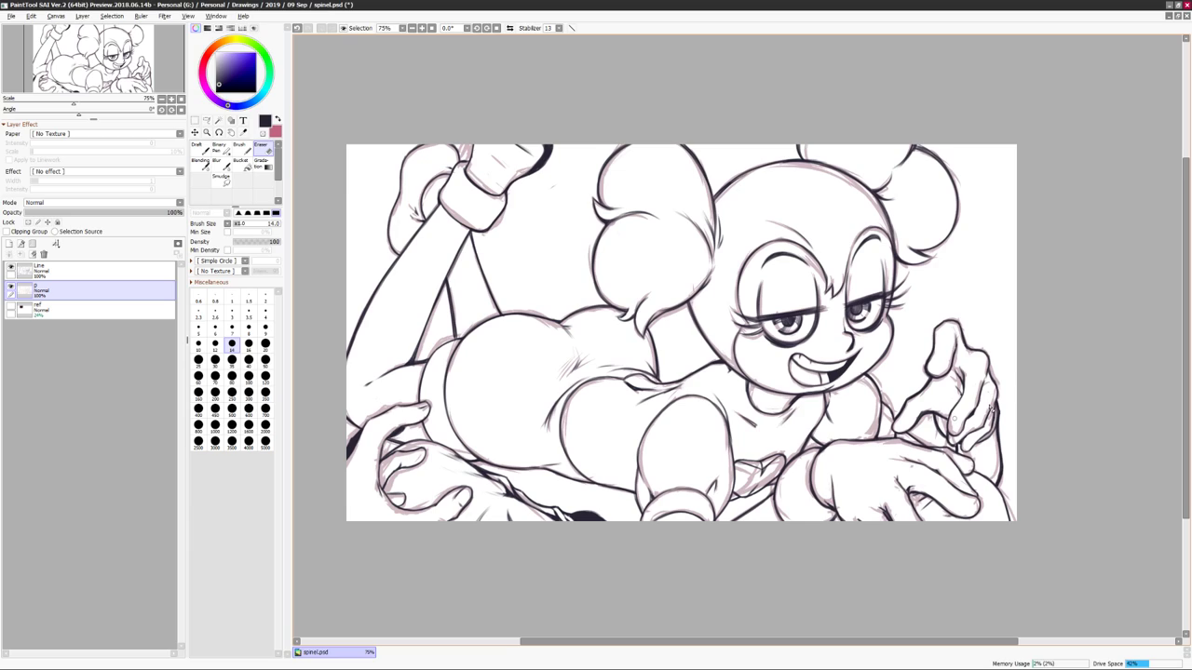
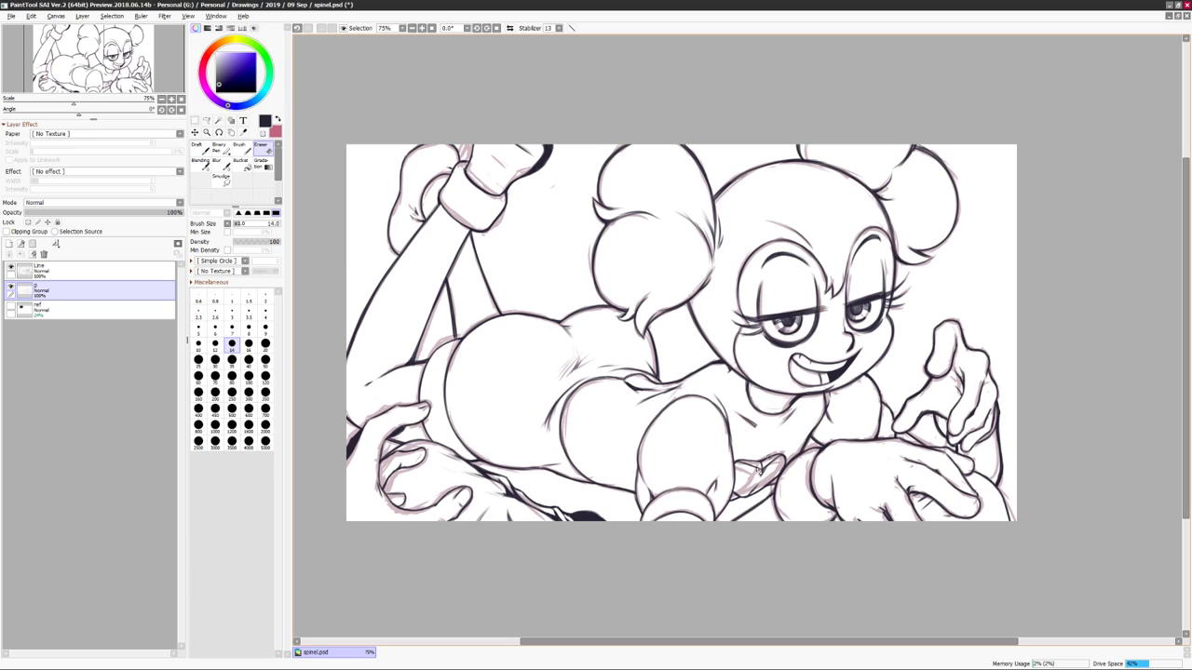
key(ctrl+z)
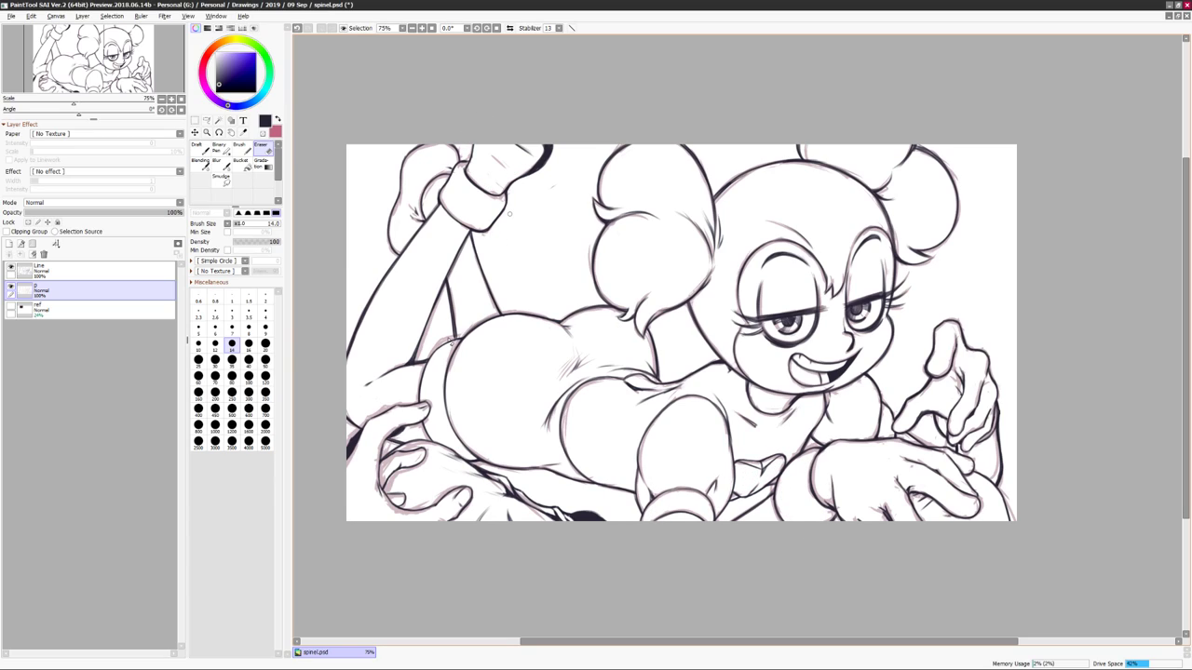
mouse_move(392, 430)
mouse_down()
mouse_move(424, 410)
mouse_move(405, 460)
mouse_move(428, 466)
mouse_move(403, 509)
mouse_up()
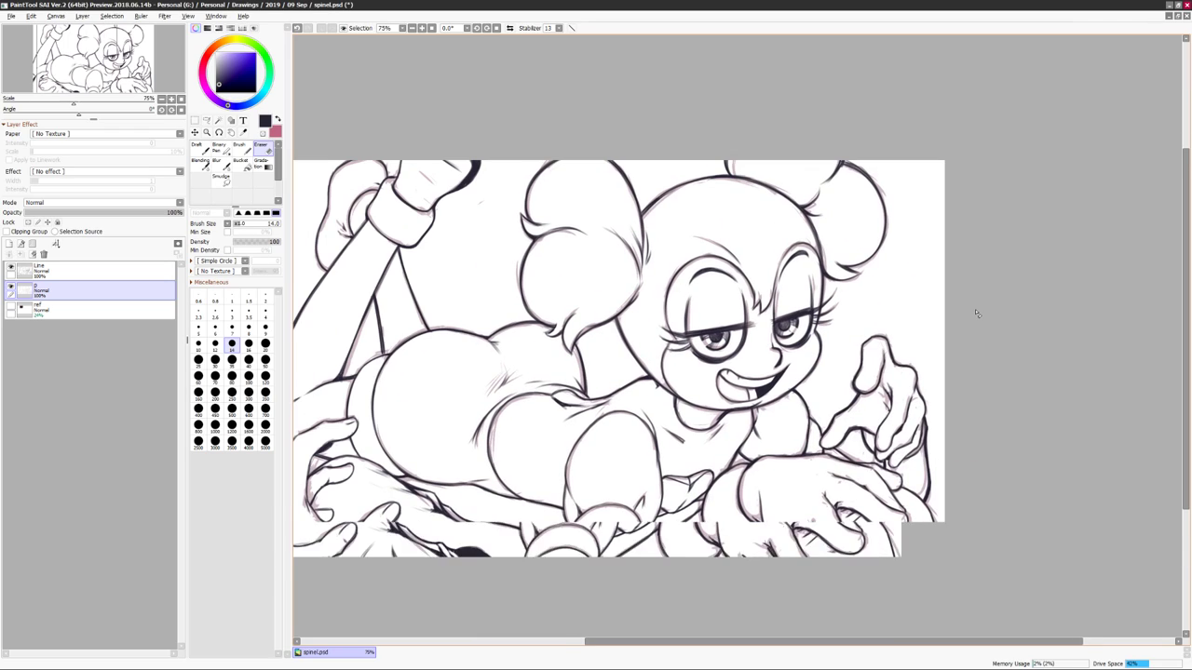
Add a new layer above Line and hatch the shadow along the underside of the body with the Draft brush.
click(197, 147)
click(8, 244)
drag(558, 372, 578, 370)
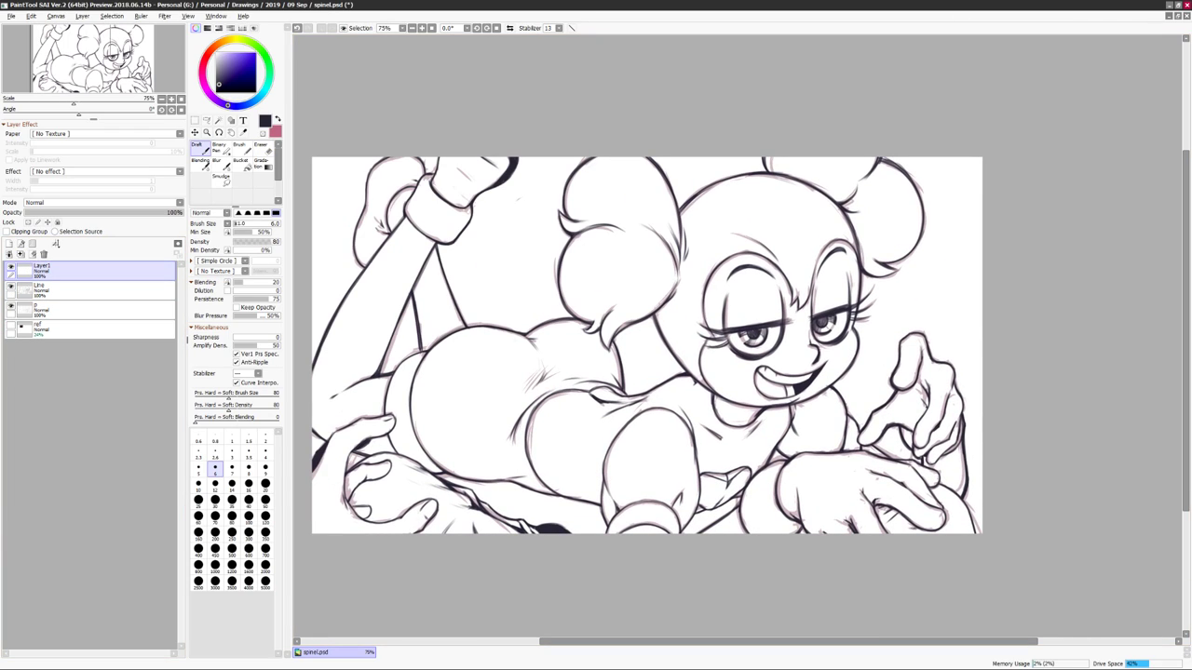
mouse_move(466, 484)
mouse_down()
mouse_move(560, 476)
mouse_move(649, 493)
mouse_up()
key(h)
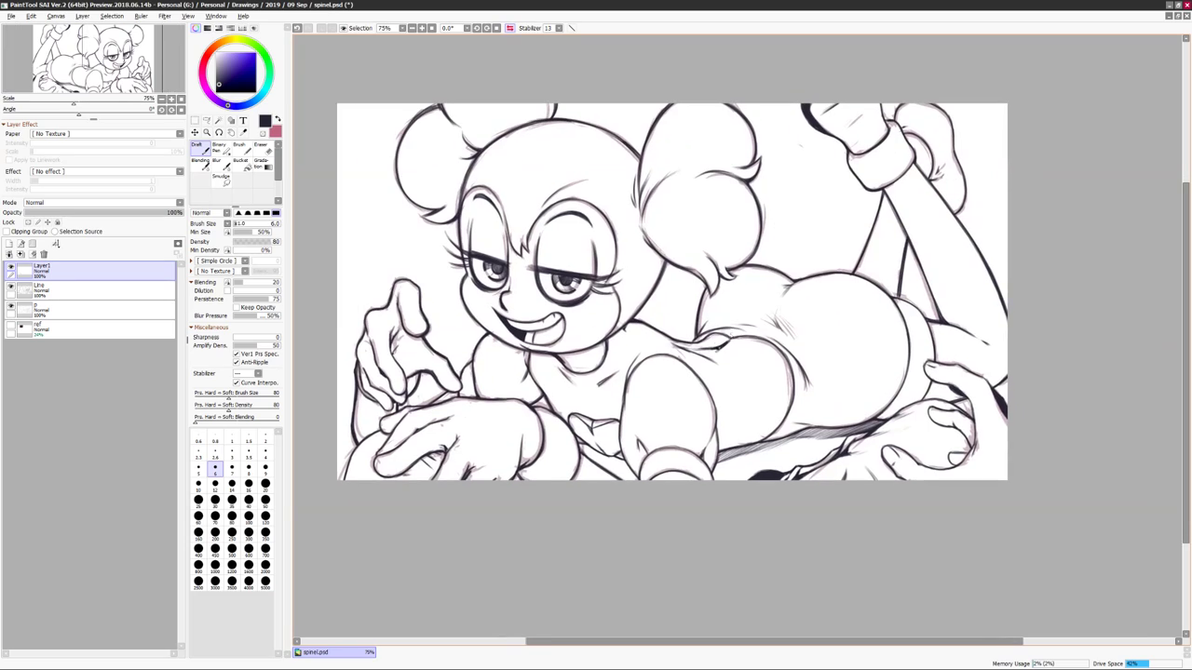
Hatch curved shading on the rounded side of the torso behind the upper arm.
key(h)
mouse_move(687, 344)
mouse_down()
mouse_move(672, 404)
mouse_move(661, 391)
mouse_move(685, 419)
mouse_move(674, 425)
mouse_move(729, 366)
mouse_up()
scroll(717, 400, right, 2)
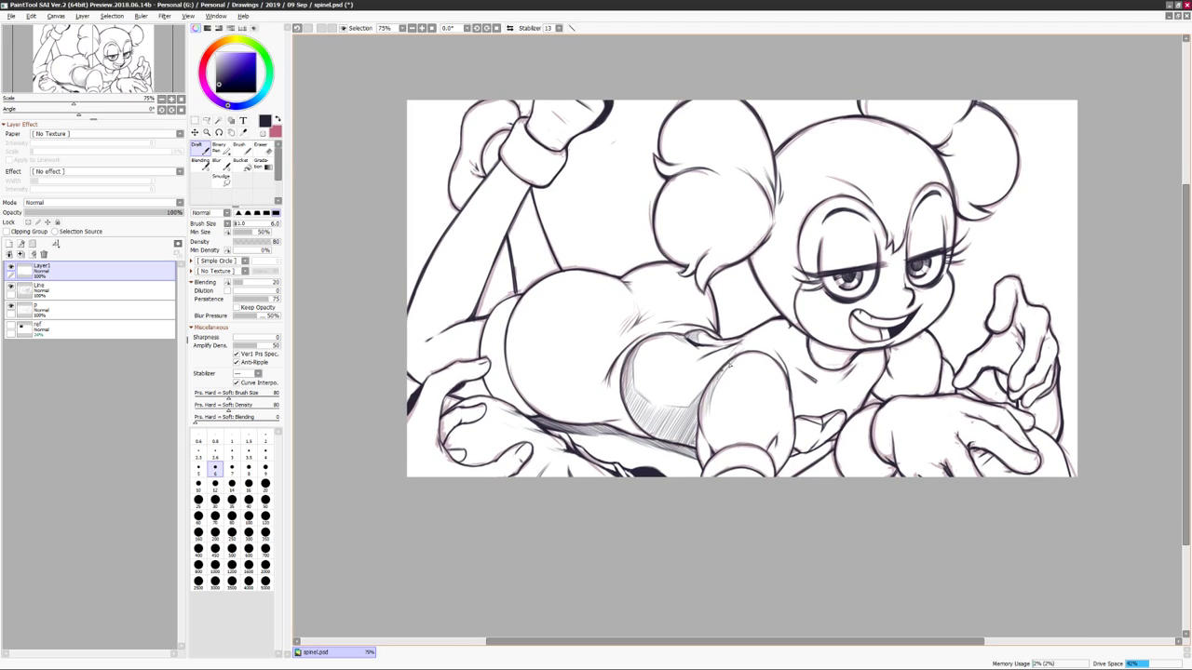
Hatch shading on the near upper arm's lower edge and the cuff beneath it.
click(924, 84)
drag(746, 436, 730, 450)
drag(776, 444, 770, 464)
drag(793, 379, 785, 422)
mouse_move(759, 460)
mouse_down()
mouse_move(709, 439)
mouse_move(700, 454)
mouse_move(657, 458)
mouse_move(702, 443)
mouse_up()
mouse_move(716, 337)
mouse_down()
mouse_move(706, 371)
mouse_move(717, 374)
mouse_up()
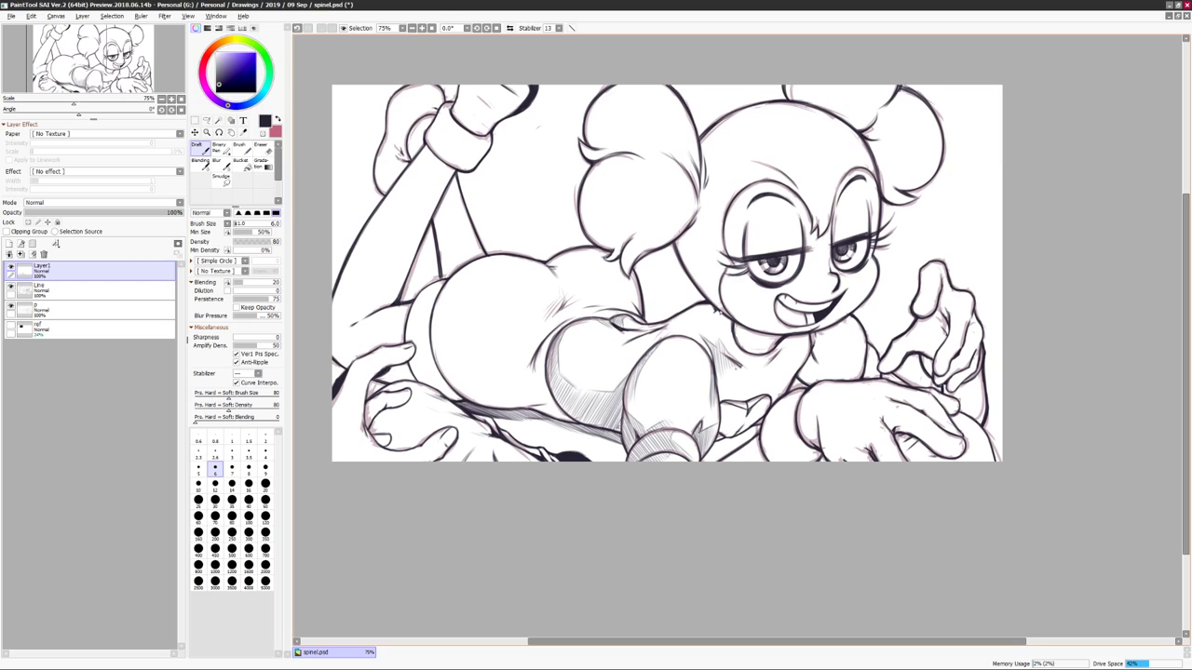
Hatch the shadow on the near shoulder and around the collar below the chin.
drag(711, 300, 697, 332)
drag(764, 352, 735, 360)
drag(722, 311, 700, 346)
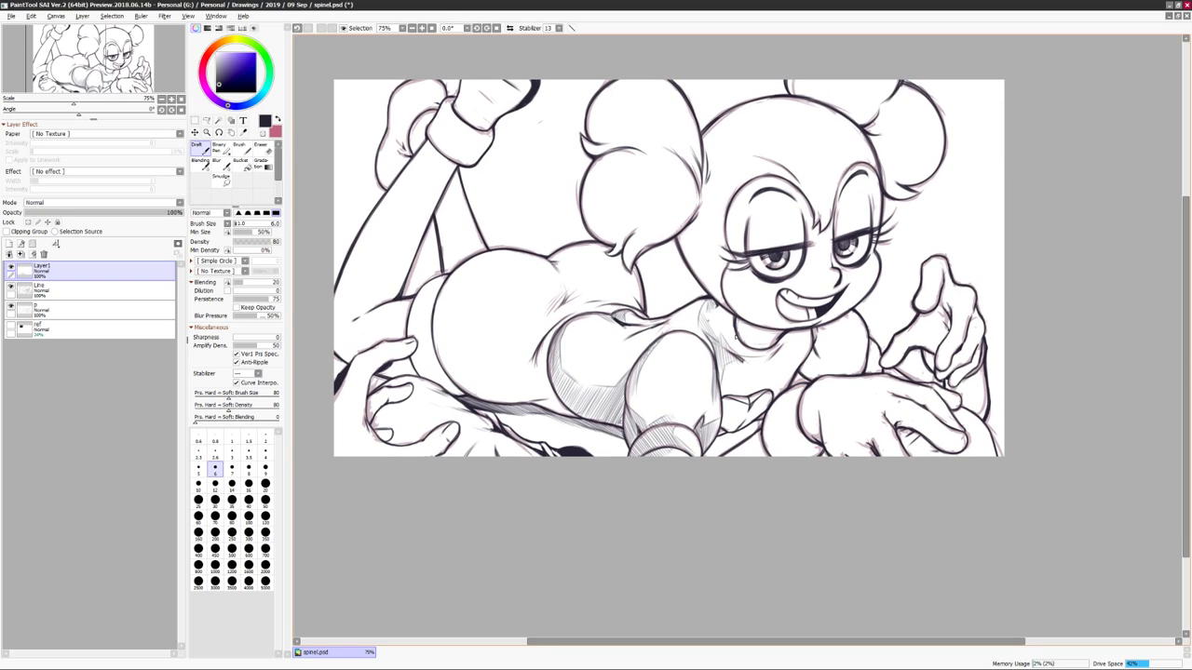
drag(780, 305, 708, 360)
drag(780, 327, 737, 347)
mouse_move(778, 325)
mouse_down()
mouse_move(760, 342)
mouse_move(737, 333)
mouse_up()
Hatch shading on the far upper arm behind the front glove.
mouse_move(1006, 266)
mouse_down()
mouse_move(1071, 258)
mouse_move(1044, 254)
mouse_up()
drag(972, 363, 977, 373)
mouse_move(876, 355)
mouse_down()
mouse_move(873, 371)
mouse_move(838, 383)
mouse_up()
mouse_move(858, 333)
mouse_down()
mouse_move(851, 359)
mouse_move(823, 354)
mouse_up()
key(h)
drag(667, 384, 648, 402)
key(h)
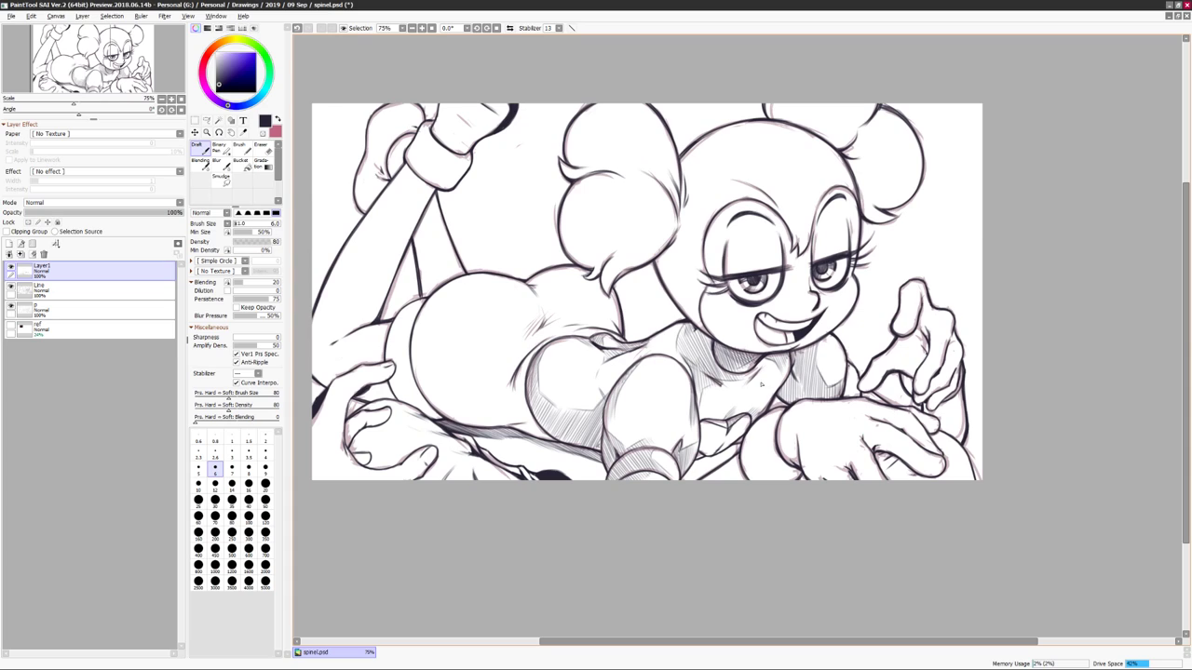
Hatch shading on the chest and along the folds at the waist.
drag(782, 377, 754, 400)
drag(679, 349, 659, 363)
drag(544, 330, 713, 341)
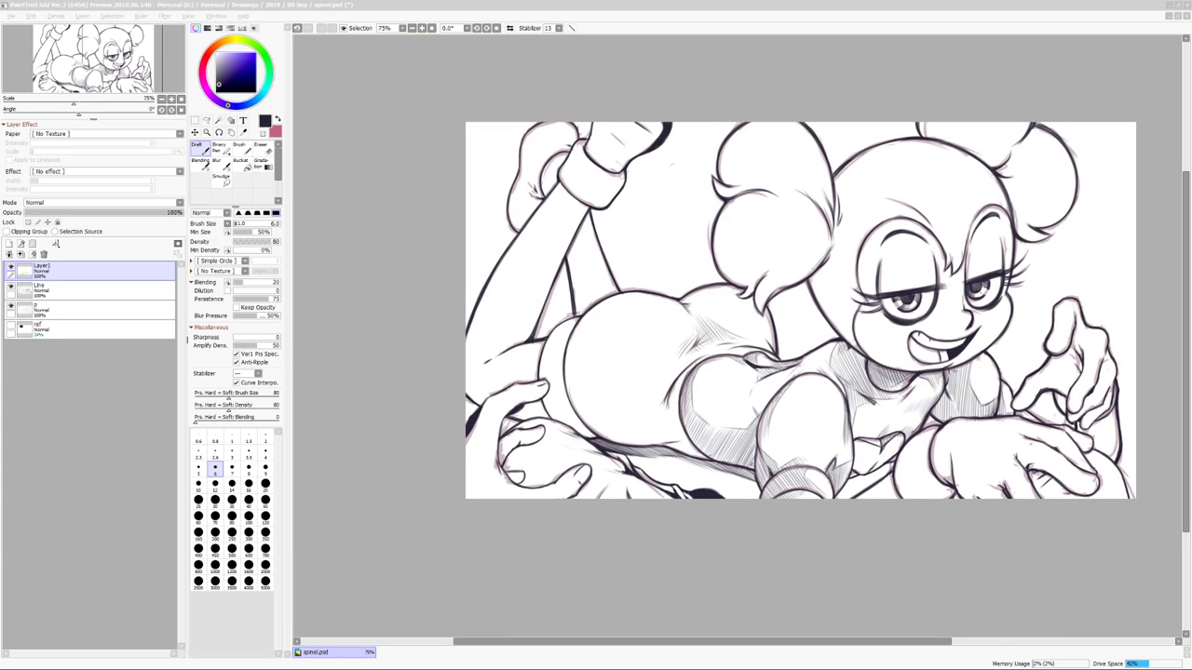
key(h)
key(h)
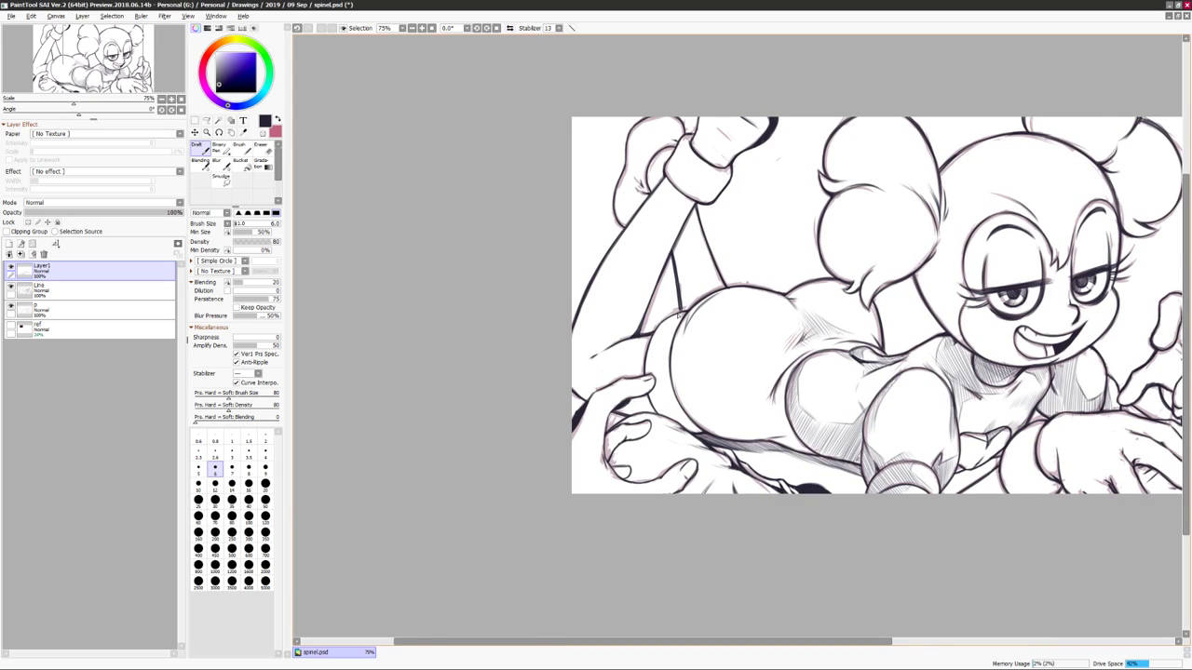
Draw a guide arc for the highlight on the hip and hatch the area below it.
drag(708, 310, 626, 295)
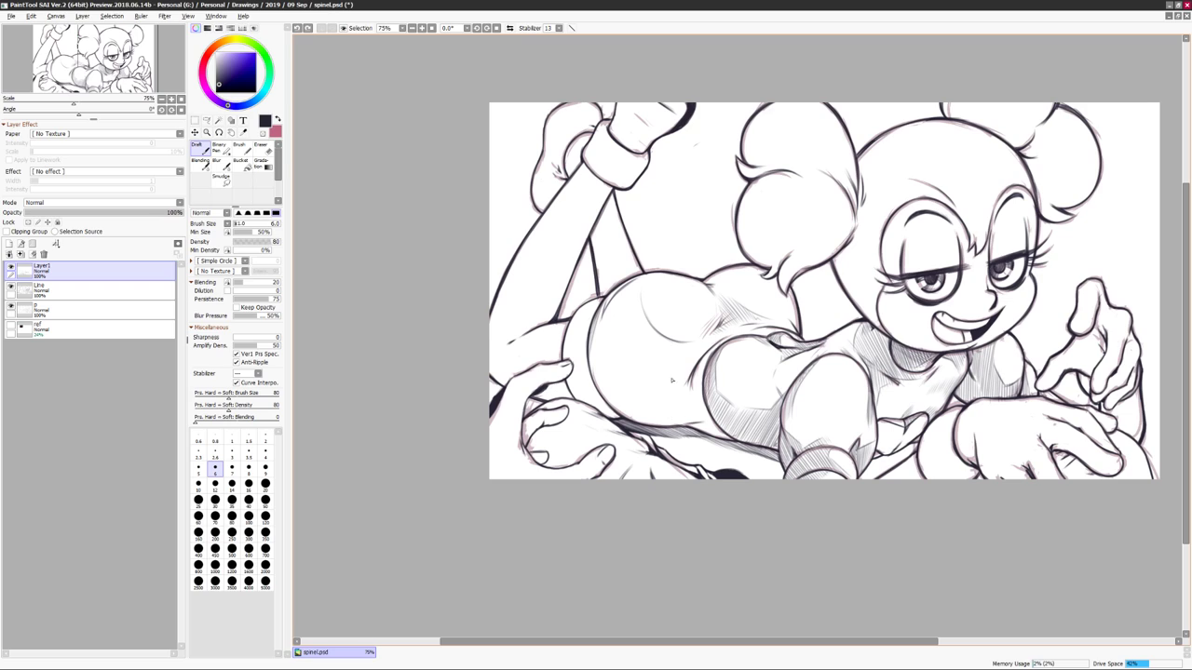
key(h)
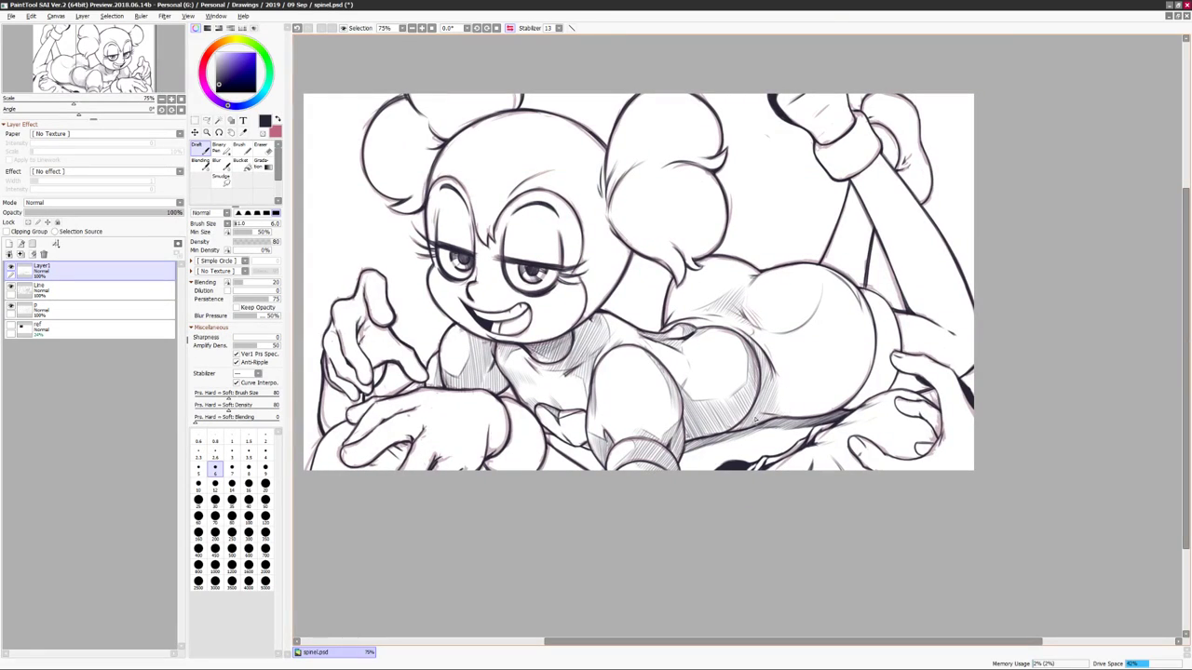
drag(808, 374, 782, 415)
drag(838, 363, 827, 402)
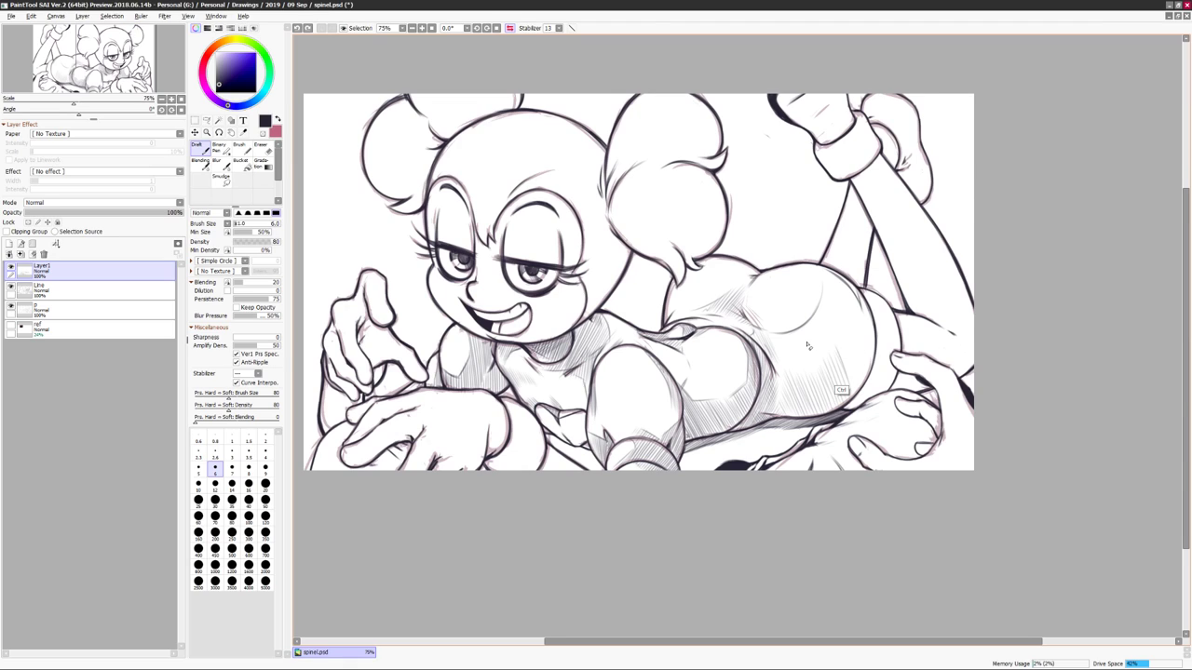
Remove the guide arc on the hip and build up hatching around its outer and lower edge.
key(h)
key(e)
key(n)
drag(614, 322, 493, 340)
mouse_move(651, 352)
mouse_down()
mouse_move(596, 410)
mouse_move(584, 376)
mouse_up()
key(h)
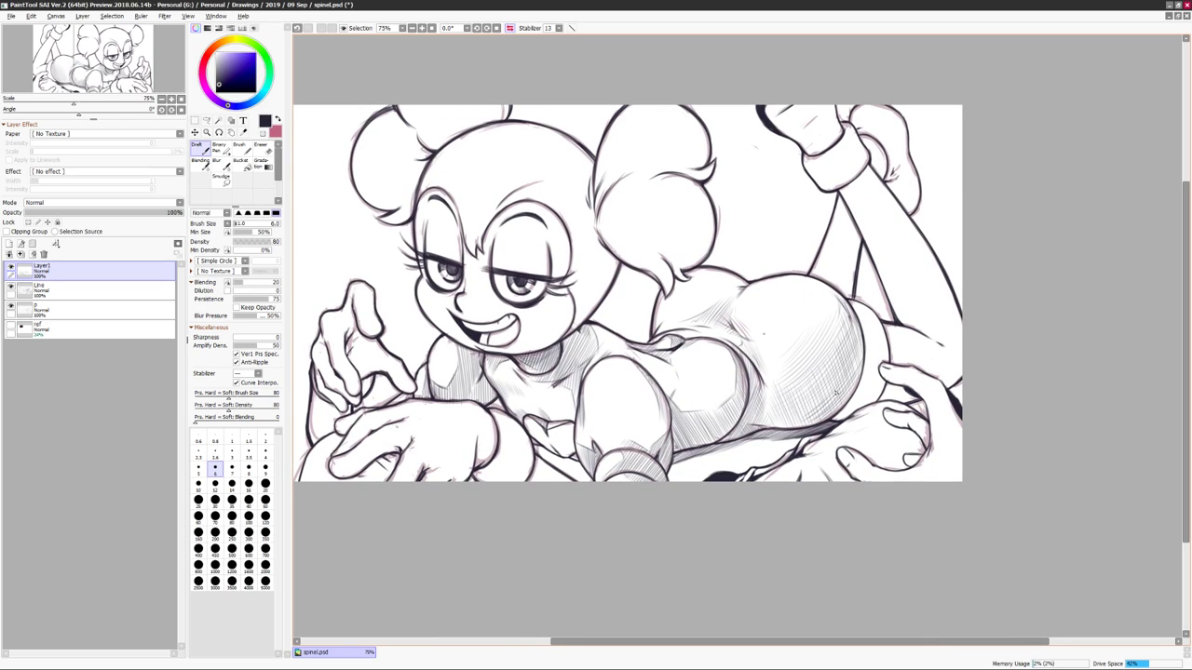
Hatch shading on the strip of thigh visible behind the hip.
key(h)
key(h)
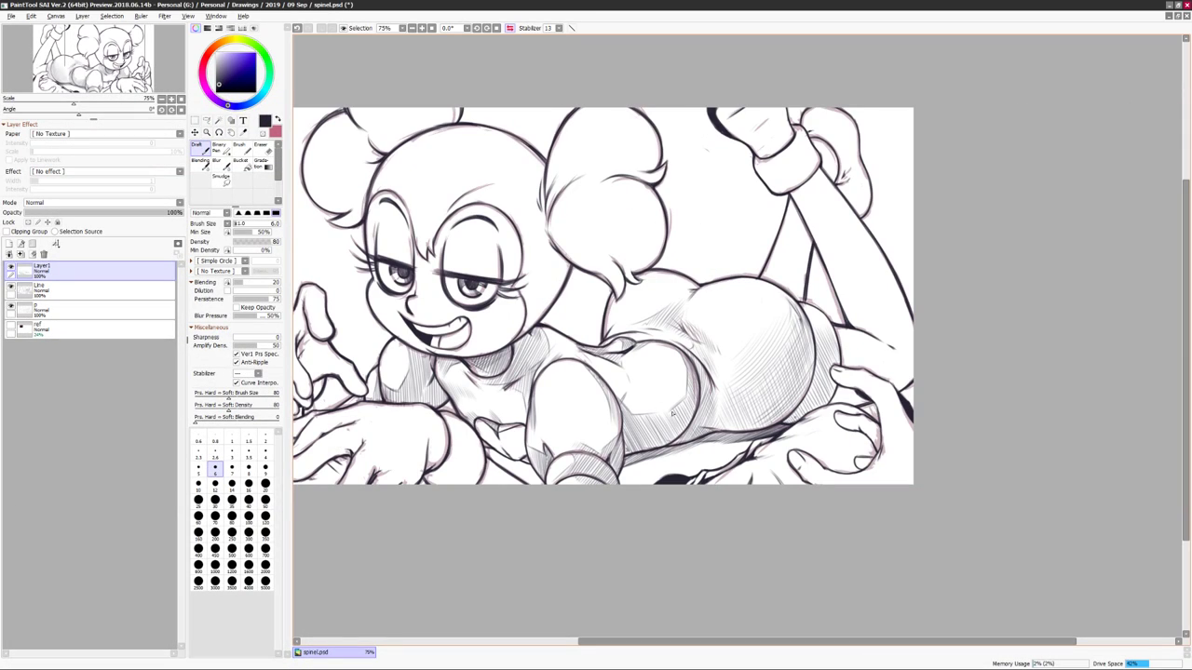
key(h)
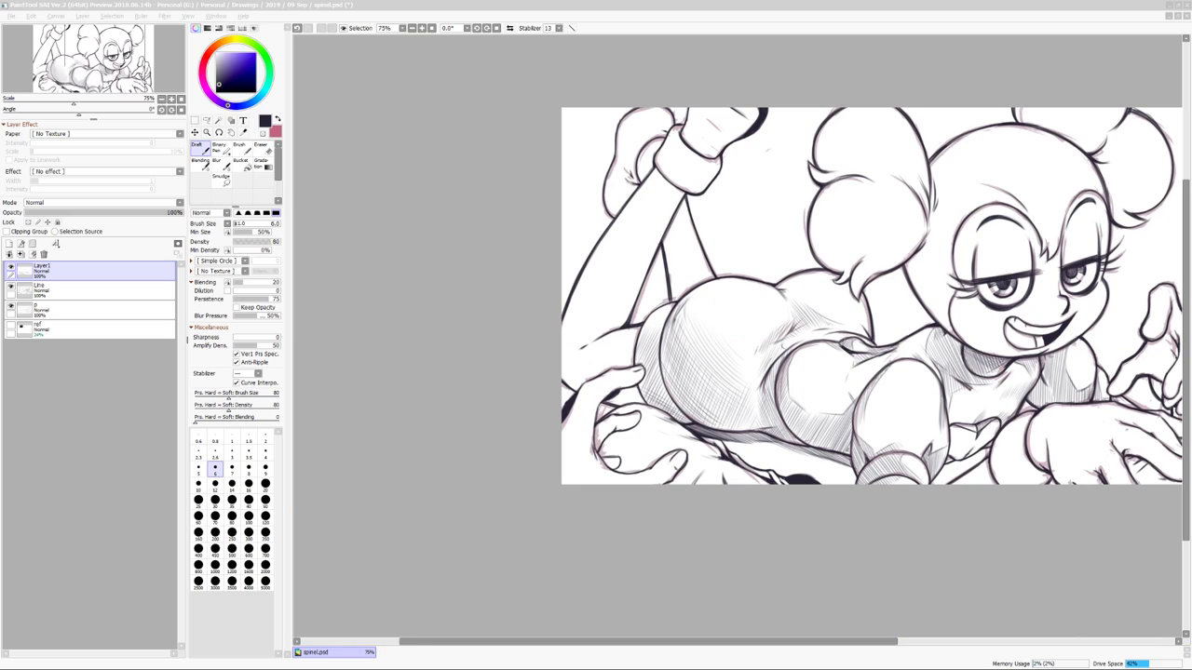
drag(1005, 232, 896, 249)
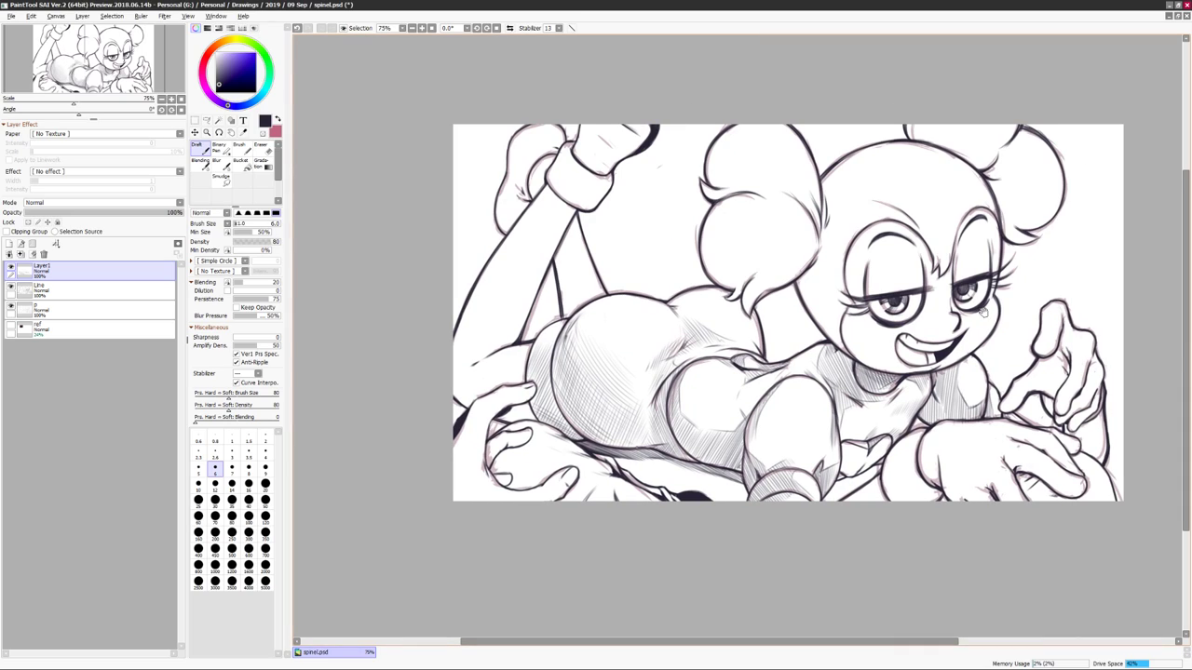
Hatch shading along the bent near leg from the knee up to the boot cuff.
drag(994, 301, 1041, 287)
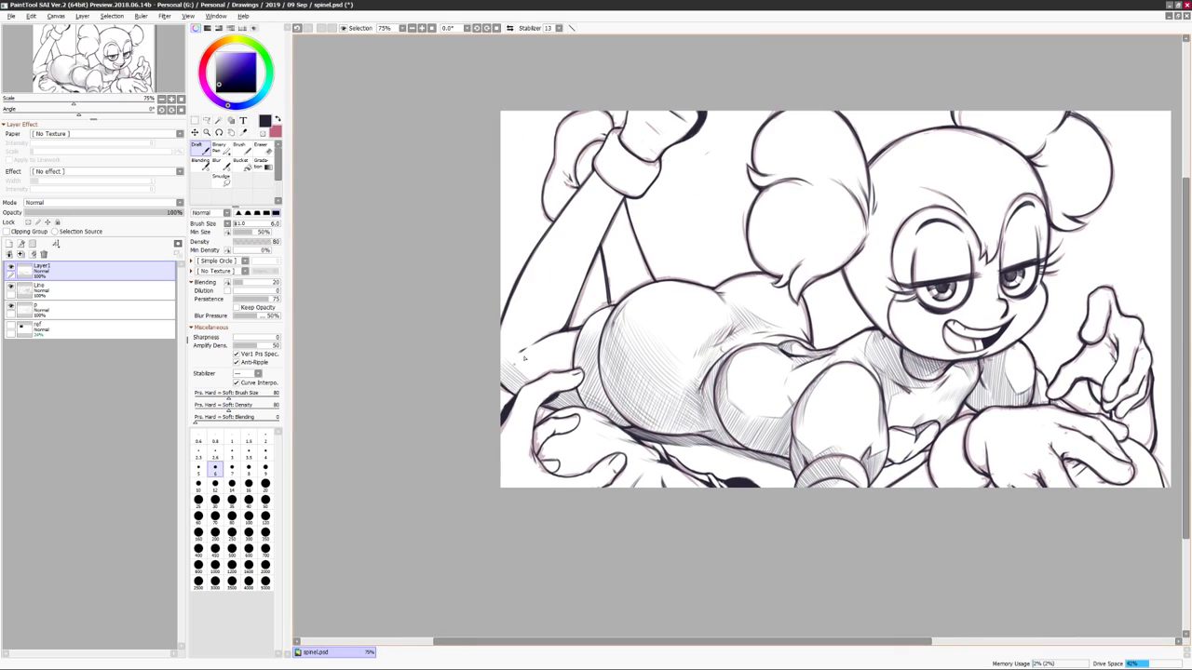
mouse_move(502, 355)
mouse_down()
mouse_move(530, 350)
mouse_move(539, 306)
mouse_up()
drag(672, 241, 763, 271)
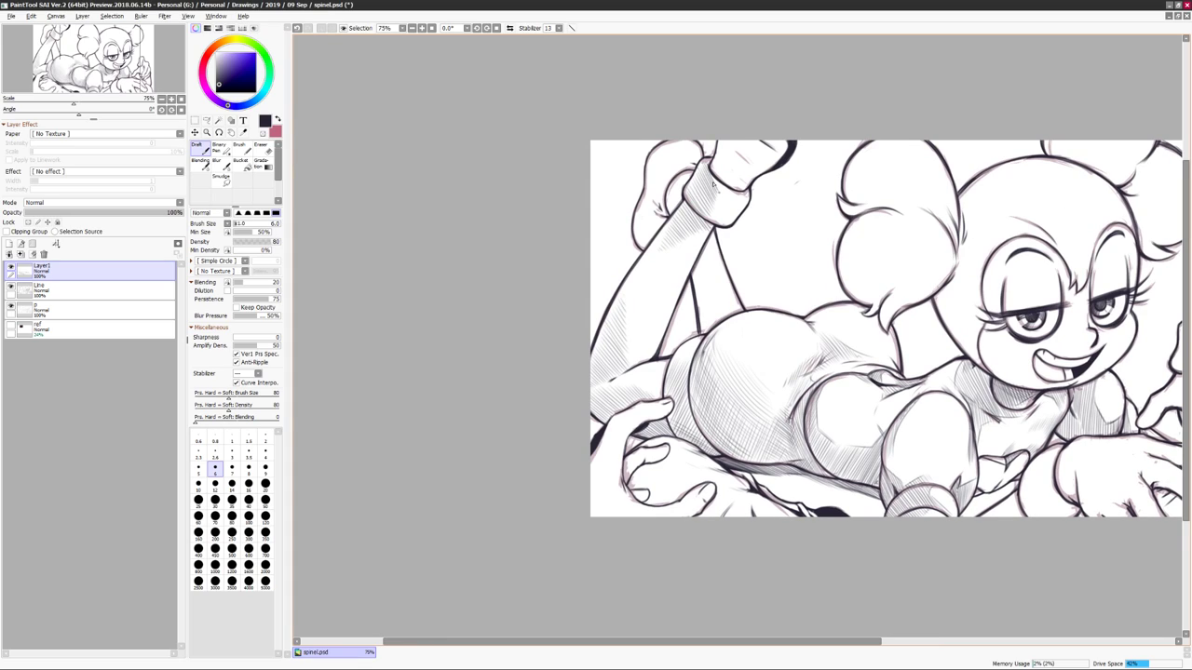
Hatch shading on the near boot and its cuff, and inside the far boot's opening.
mouse_move(731, 154)
mouse_down()
mouse_move(708, 196)
mouse_move(717, 188)
mouse_up()
mouse_move(759, 136)
mouse_down()
mouse_move(732, 187)
mouse_move(750, 175)
mouse_move(793, 184)
mouse_up()
key(h)
key(h)
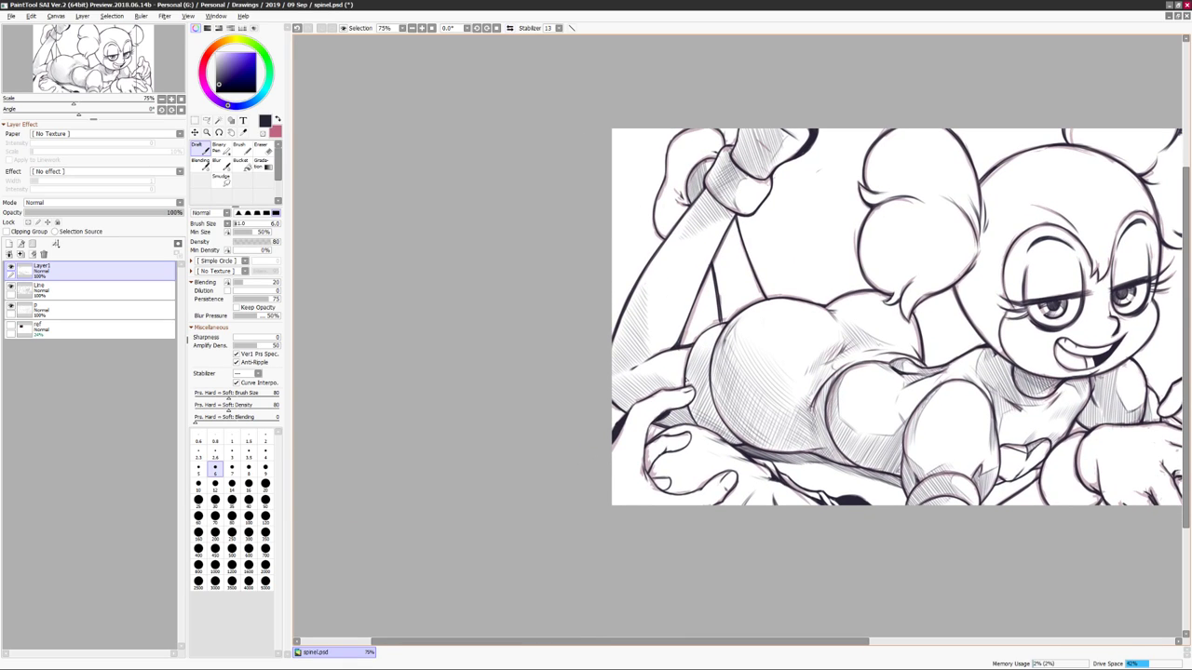
Hatch shading on the far leg where it shows between the near leg and the hip.
drag(729, 275, 687, 335)
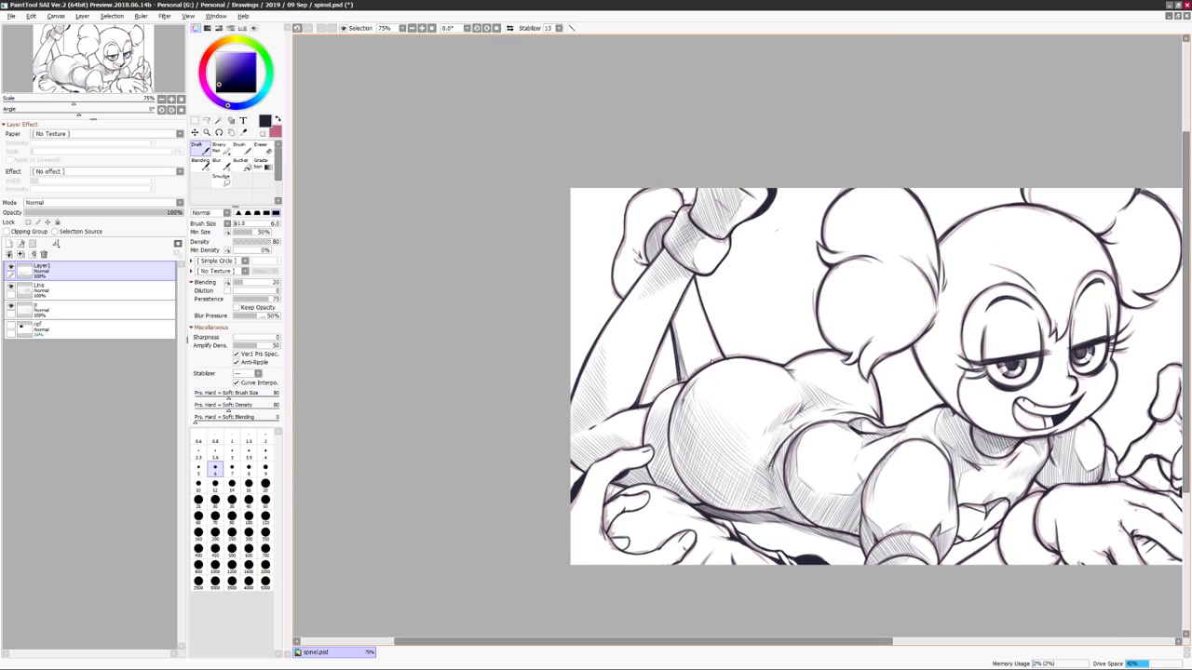
key(h)
drag(689, 369, 652, 404)
drag(693, 349, 660, 396)
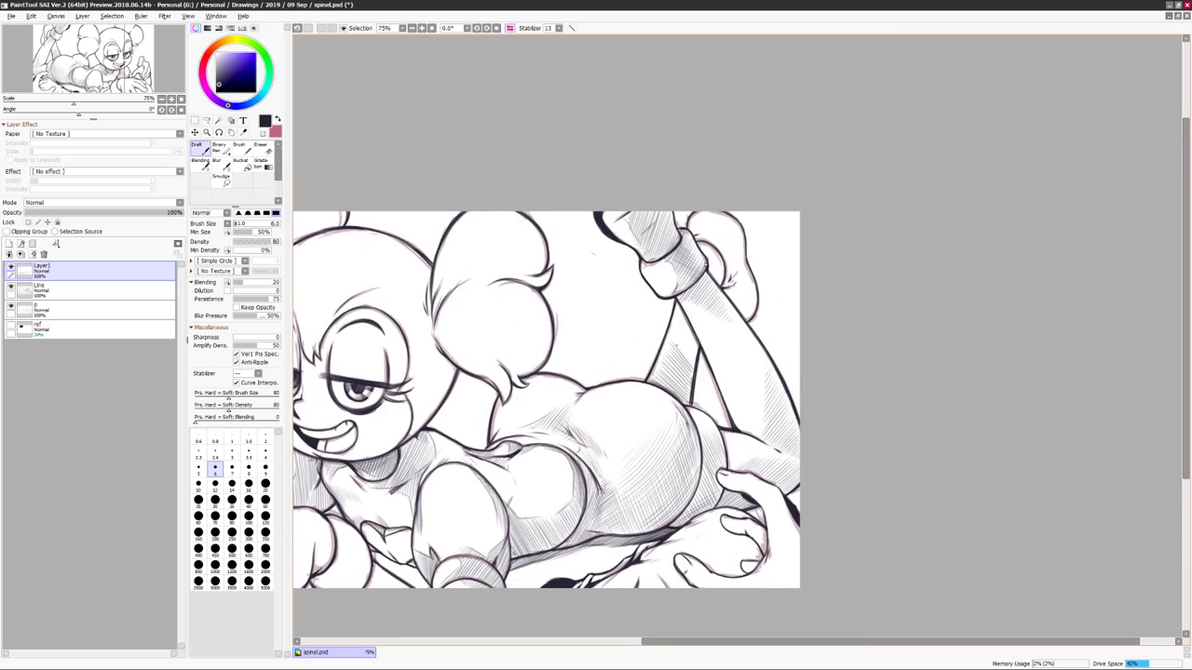
drag(694, 339, 674, 367)
Hatch shading over the far boot's sole and side, and check the result in the mirrored view.
mouse_move(728, 253)
mouse_down()
mouse_move(715, 343)
mouse_move(724, 322)
mouse_up()
key(h)
mouse_move(761, 244)
mouse_down()
mouse_move(730, 285)
mouse_move(756, 263)
mouse_up()
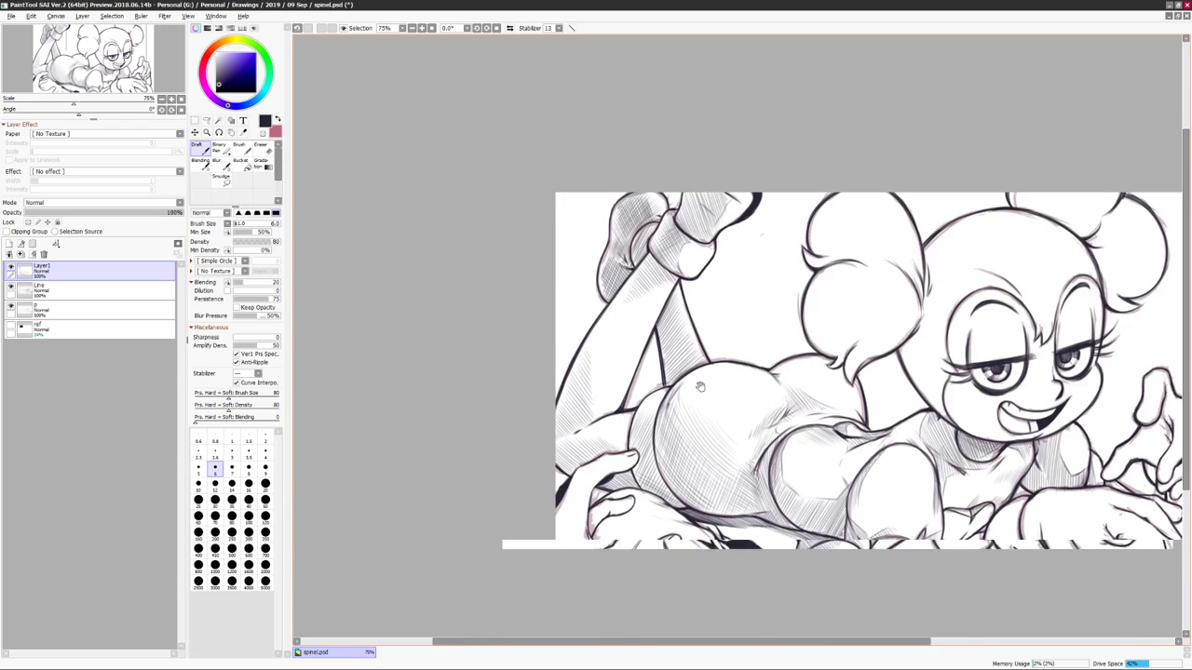
key(h)
key(h)
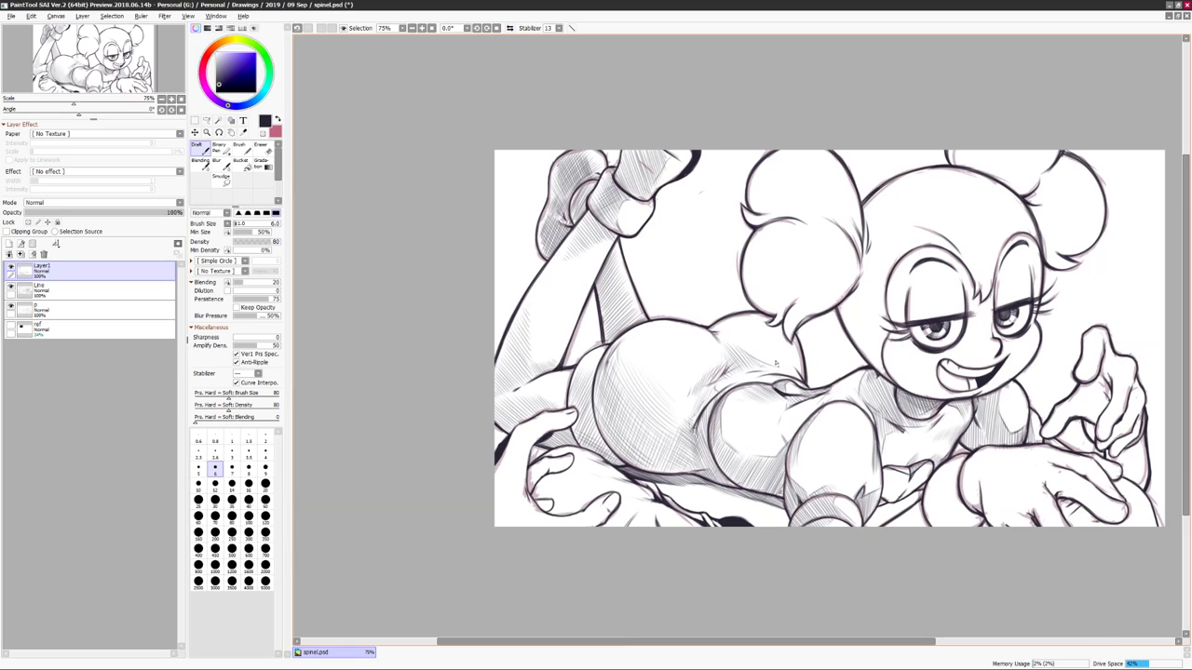
Hatch shading on the fingers and nails of the hand at the drawing's lower-left corner.
mouse_move(962, 289)
mouse_down()
mouse_move(960, 258)
mouse_move(841, 302)
mouse_move(1036, 229)
mouse_up()
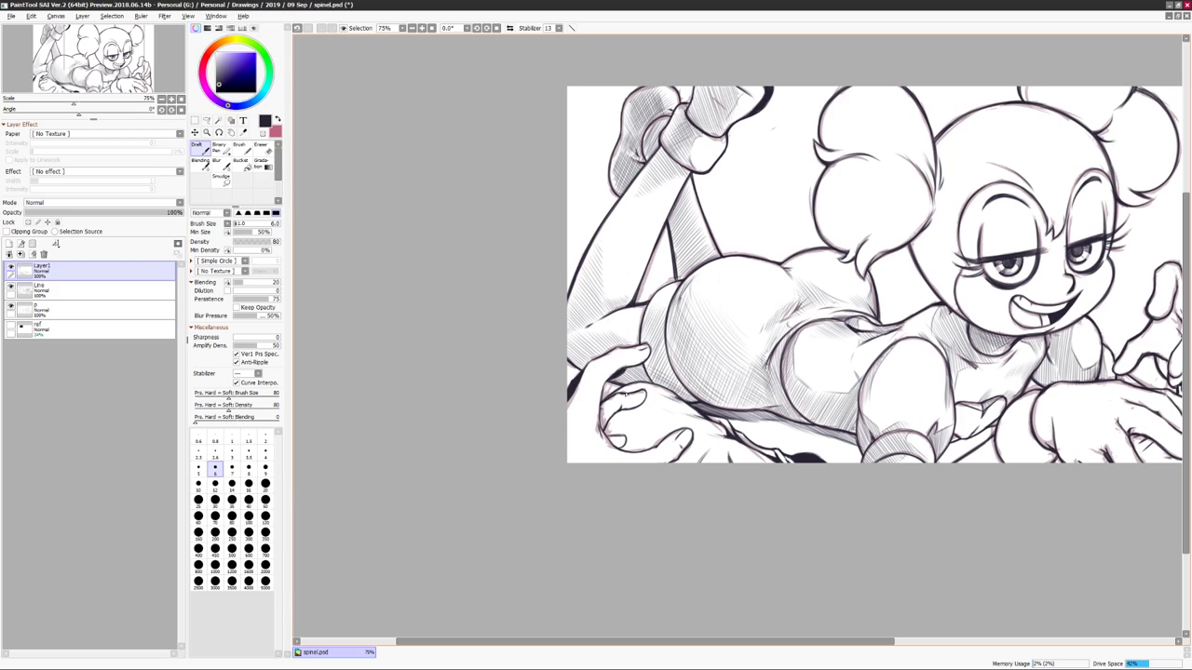
mouse_move(605, 395)
mouse_down()
mouse_move(610, 440)
mouse_move(641, 429)
mouse_up()
drag(609, 436, 623, 447)
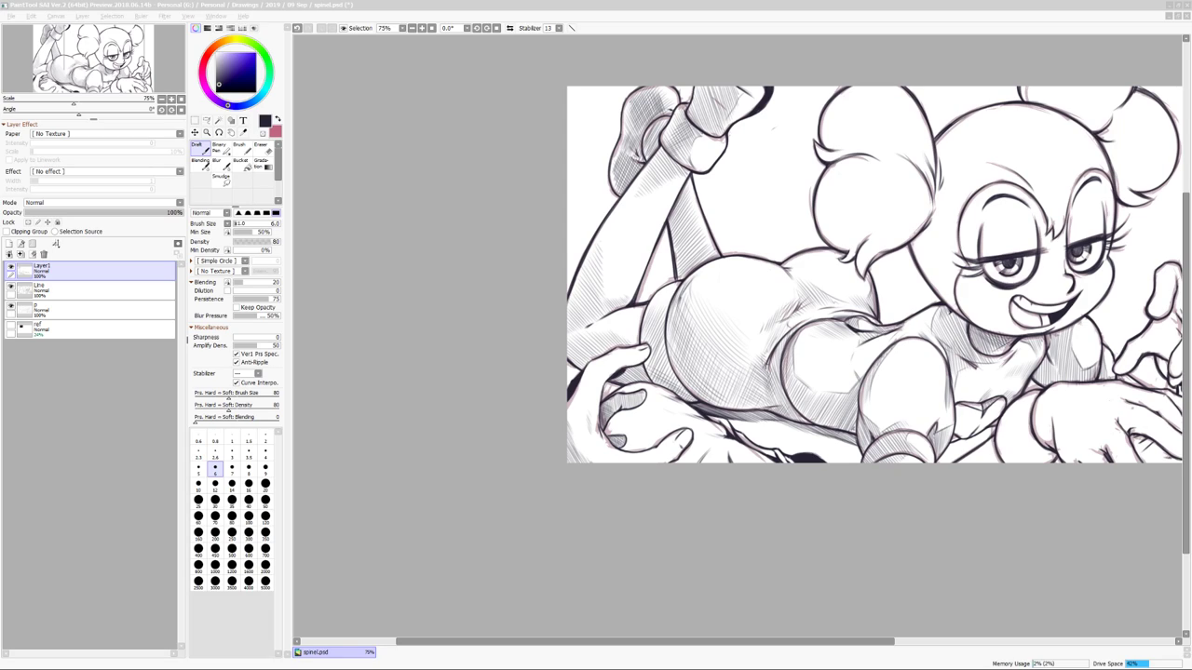
key(alt+Tab)
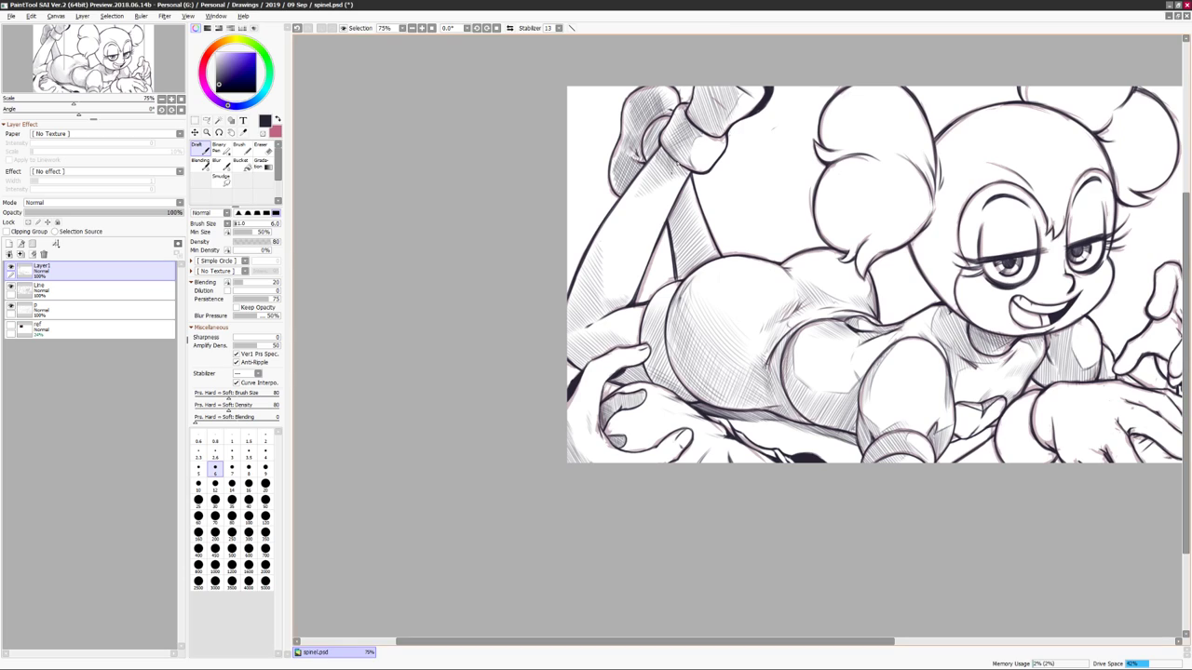
Extend the hatching over the lower-left hand's palm and the folds beneath the hip, erasing stray lines.
key(e)
key(n)
drag(716, 169, 573, 116)
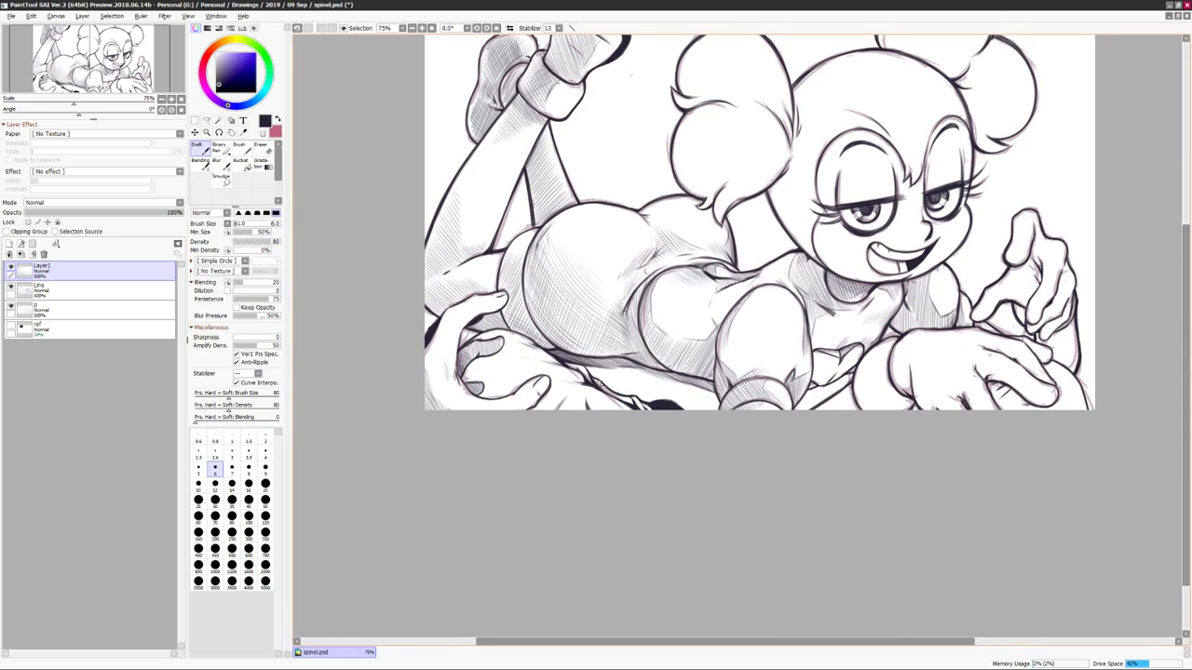
drag(643, 383, 727, 422)
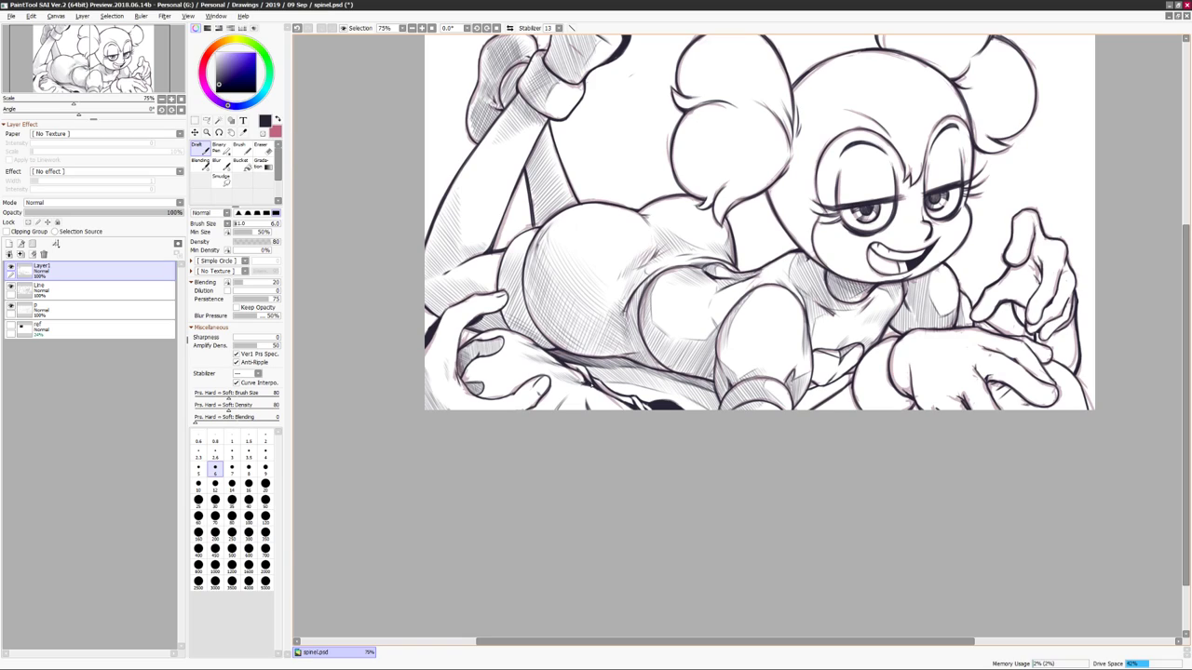
key(e)
key(n)
mouse_move(489, 401)
mouse_down()
mouse_move(633, 410)
mouse_move(625, 383)
mouse_up()
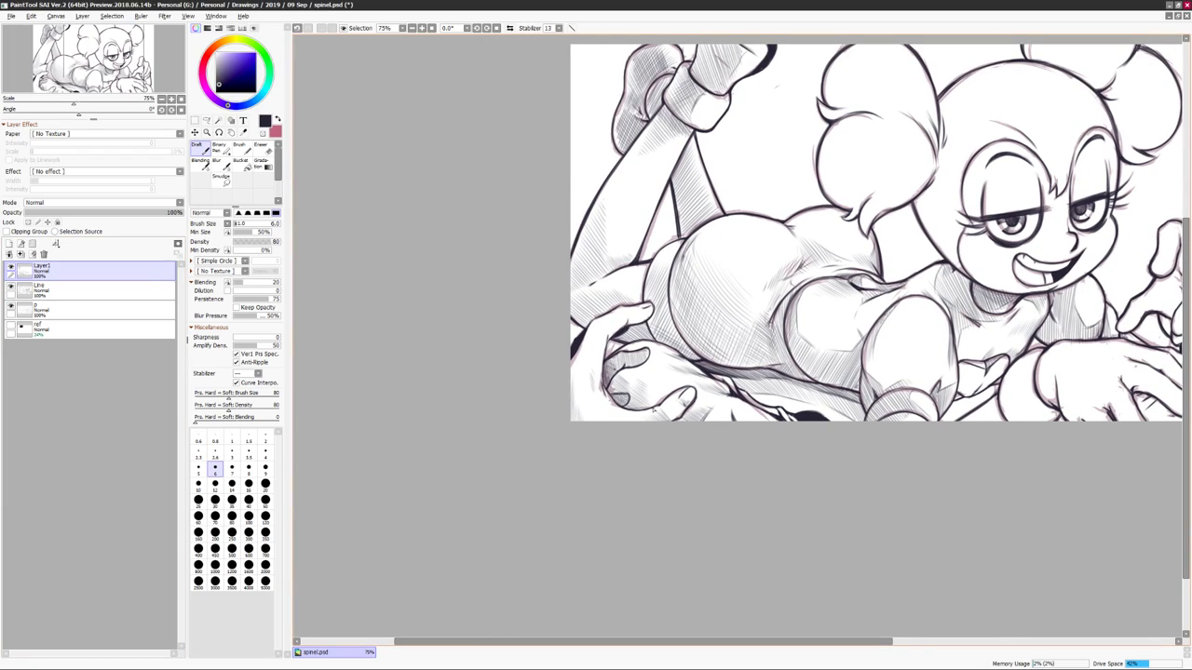
Touch up the drawing's lower edge beneath the body and rename the hatching layer as lineHatch.
scroll(644, 416, right, 2)
key(e)
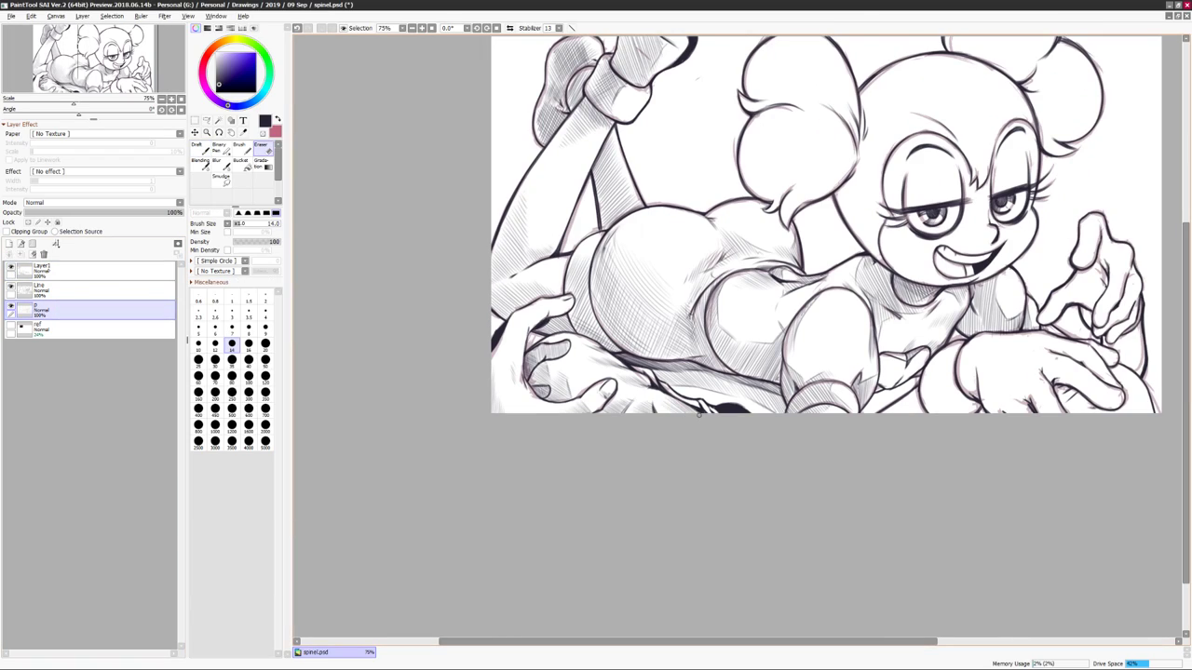
key(n)
scroll(901, 425, down, 2)
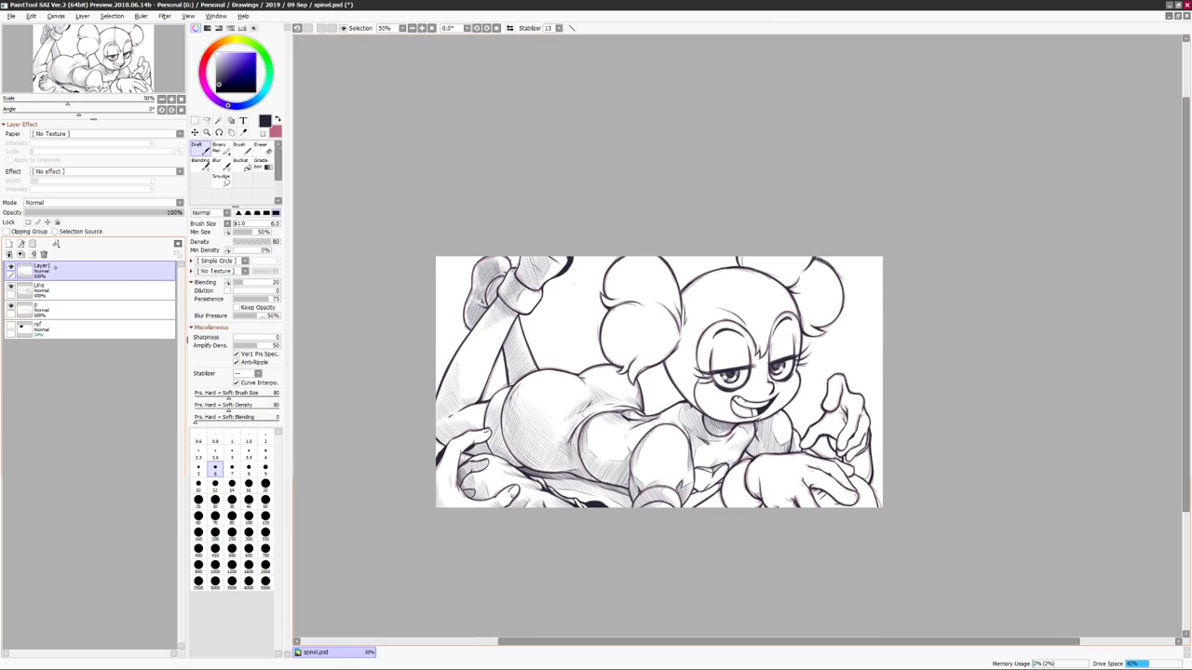
scroll(828, 349, up, 2)
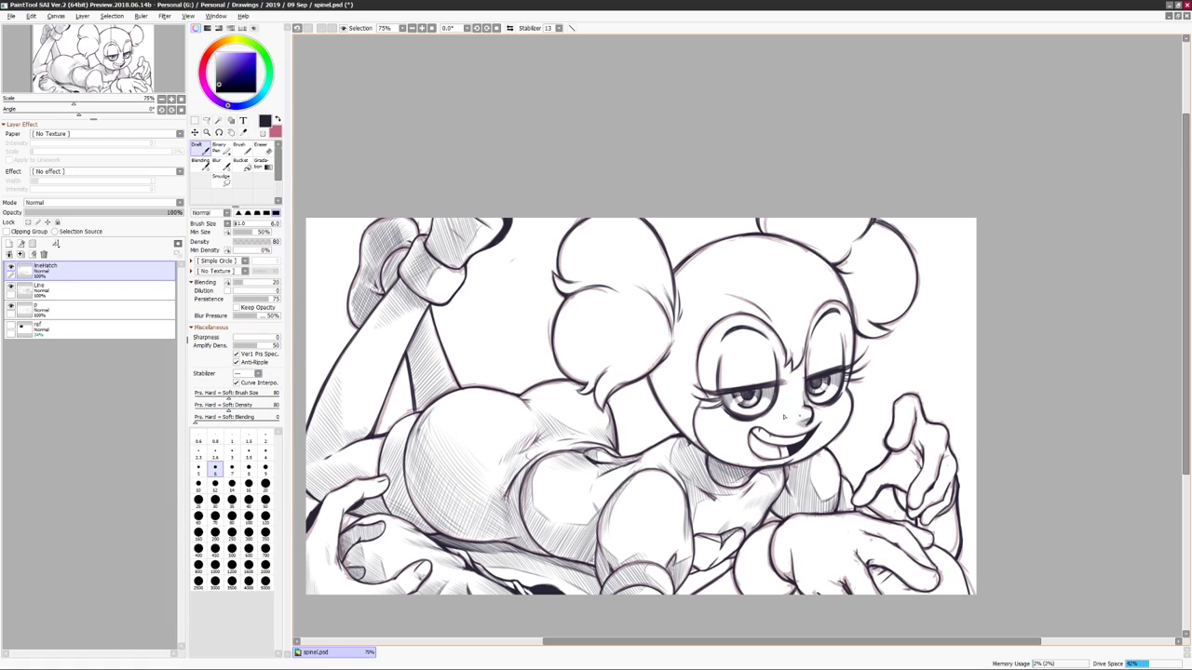
Hatch shading inside the character's open mouth and undo the last strokes.
mouse_move(736, 456)
mouse_down()
mouse_move(718, 446)
mouse_move(743, 427)
mouse_move(756, 435)
mouse_up()
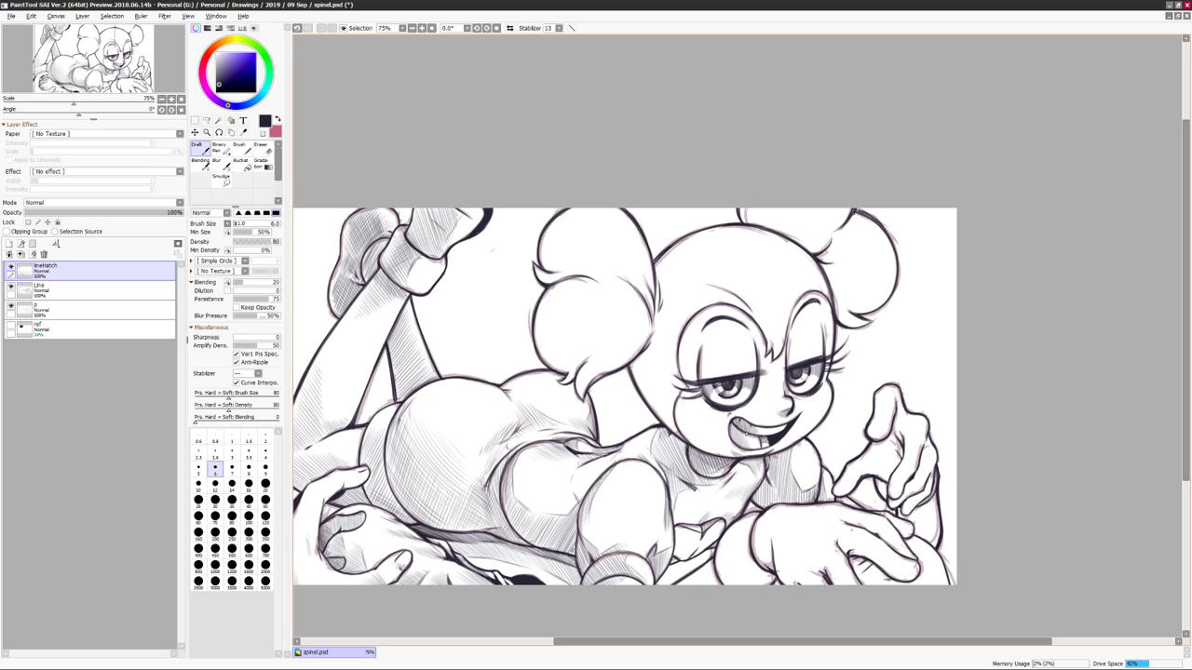
key(ctrl+z)
key(ctrl+z)
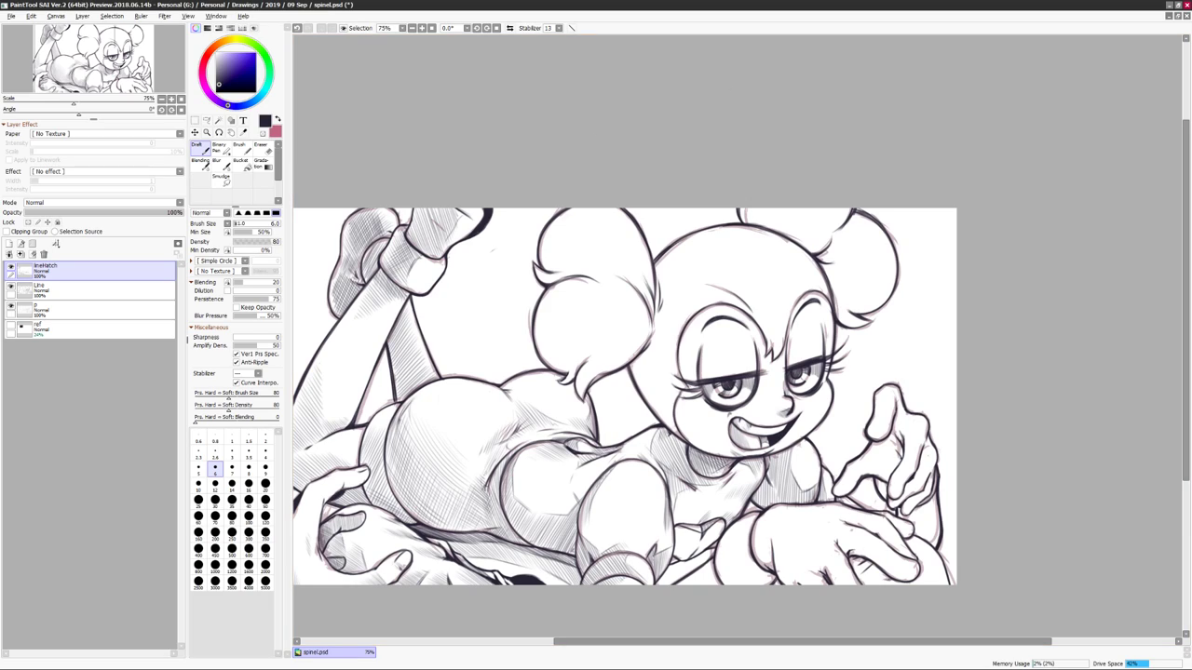
key(ctrl)
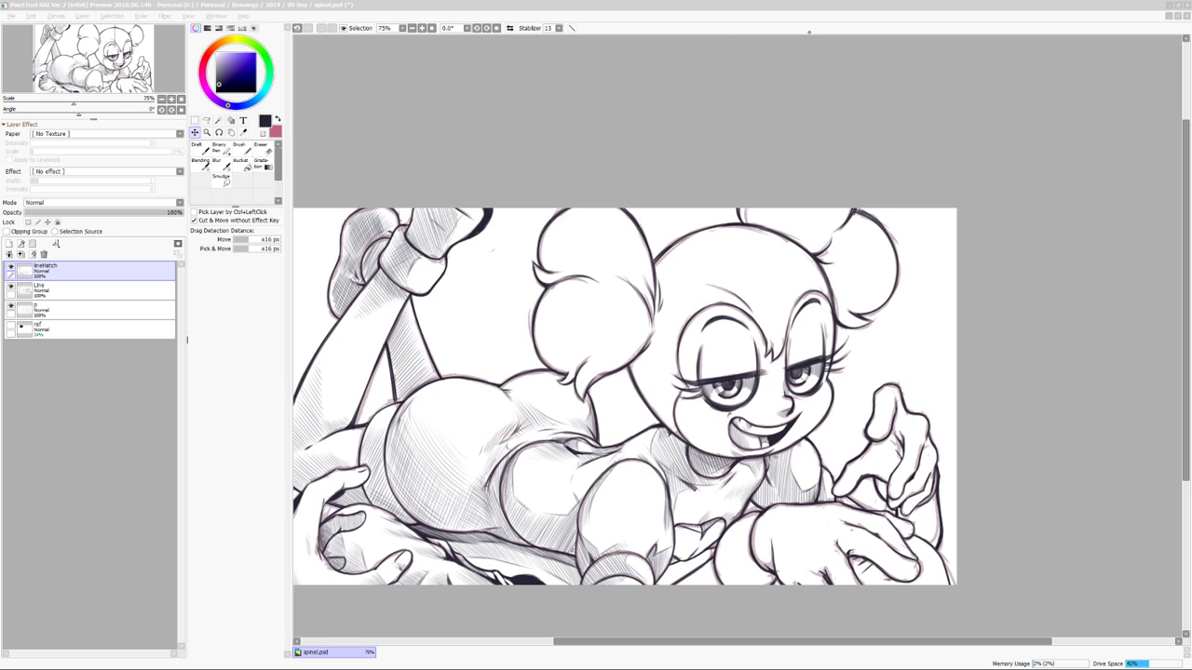
Hatch shading along the near cheek and the outer edge of the near eyelid.
mouse_move(702, 363)
mouse_down()
mouse_move(693, 357)
mouse_move(735, 330)
mouse_move(774, 343)
mouse_up()
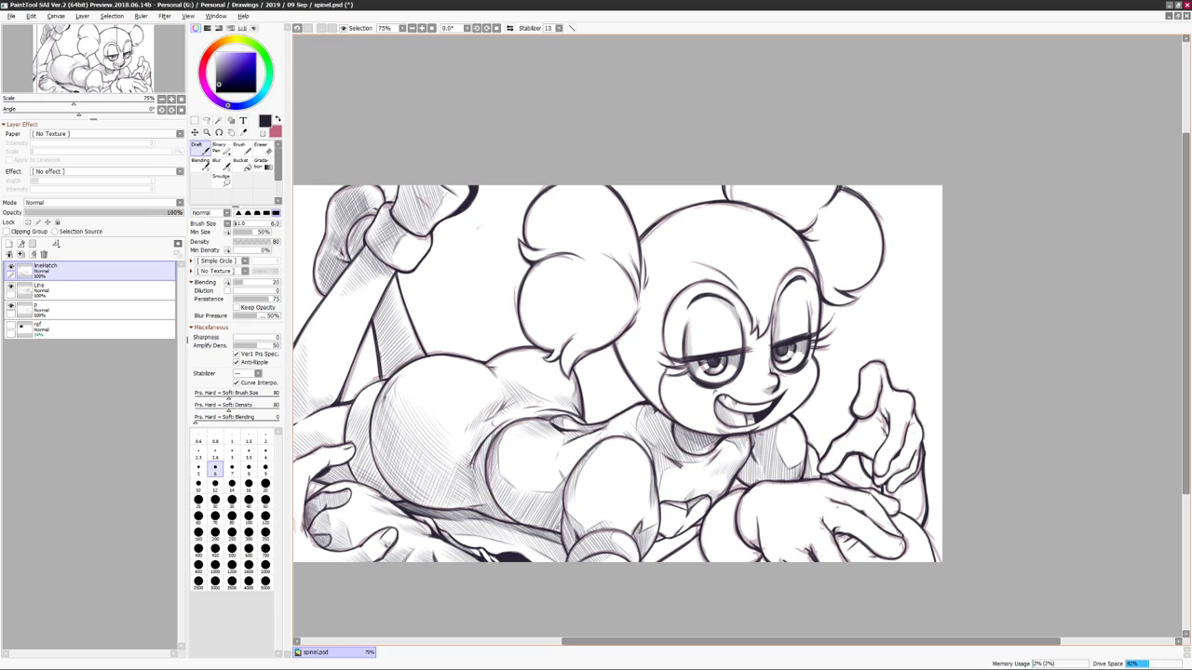
drag(671, 372, 661, 352)
mouse_move(659, 355)
mouse_down()
mouse_move(654, 386)
mouse_move(694, 409)
mouse_up()
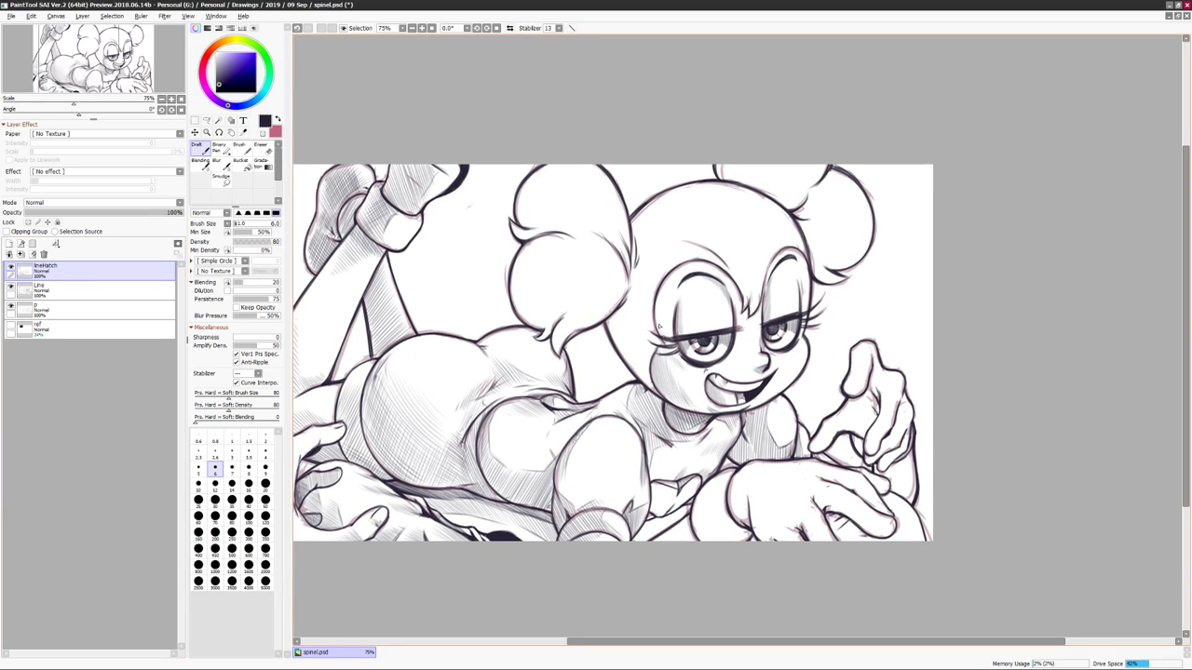
drag(656, 338, 670, 305)
drag(659, 324, 673, 288)
drag(665, 305, 677, 276)
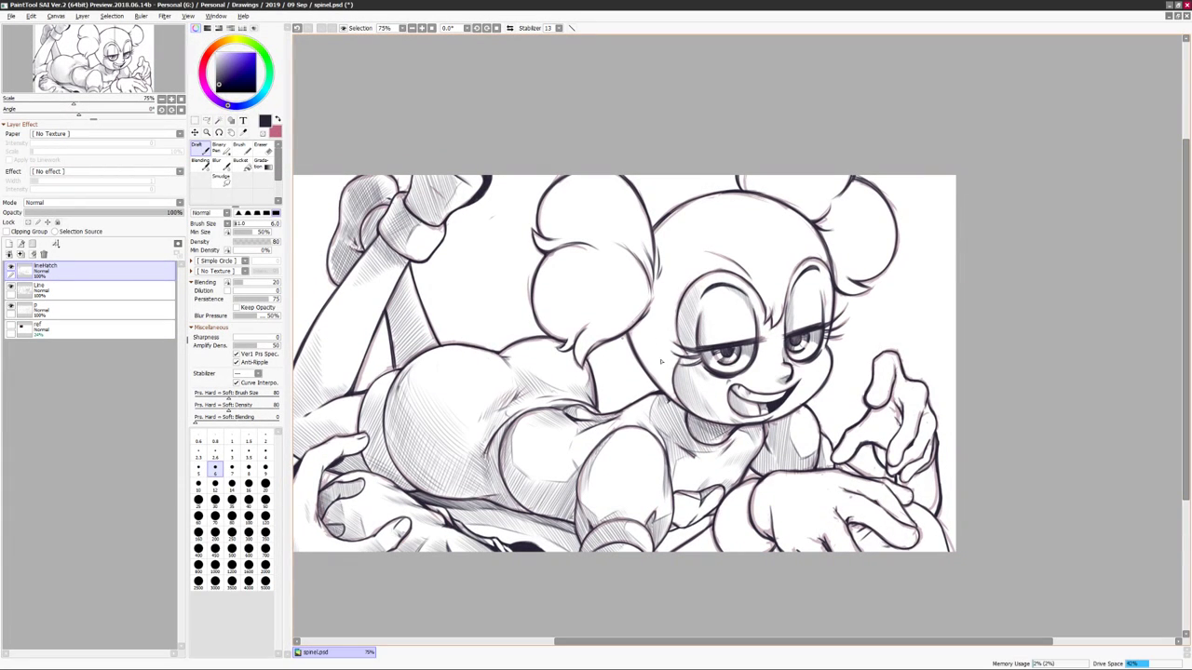
Hatch shading down the side of the head from the forehead to the jaw, behind the near eye.
drag(645, 391, 668, 288)
drag(659, 343, 685, 227)
key(h)
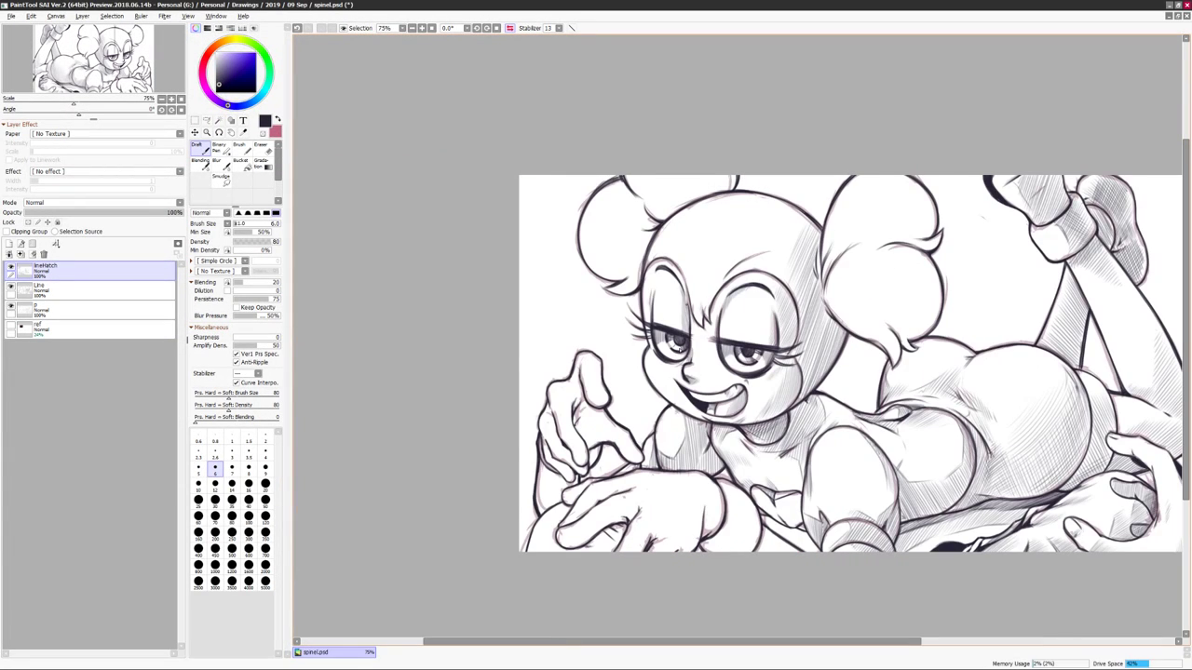
key(h)
Hatch shading on the hair puff behind the top of the head and the inner edge of the far puff.
scroll(751, 271, up, 2)
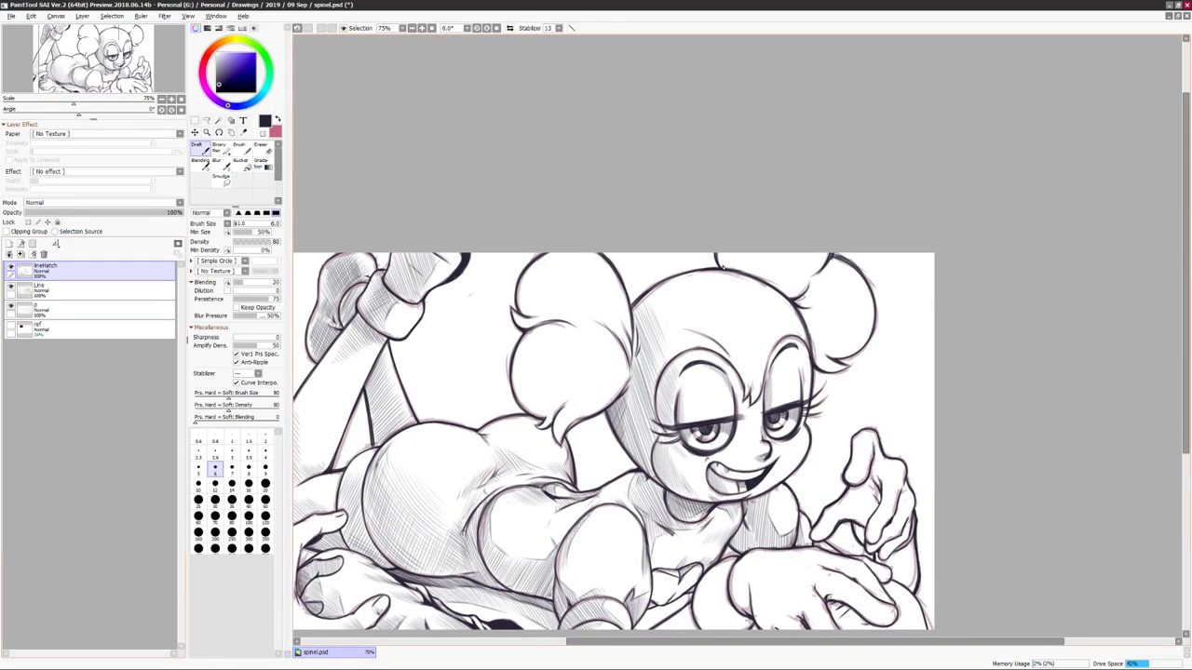
mouse_move(745, 279)
mouse_down()
mouse_move(791, 252)
mouse_move(819, 256)
mouse_up()
drag(804, 307, 813, 284)
drag(815, 373, 827, 279)
drag(819, 347, 812, 326)
drag(957, 297, 941, 277)
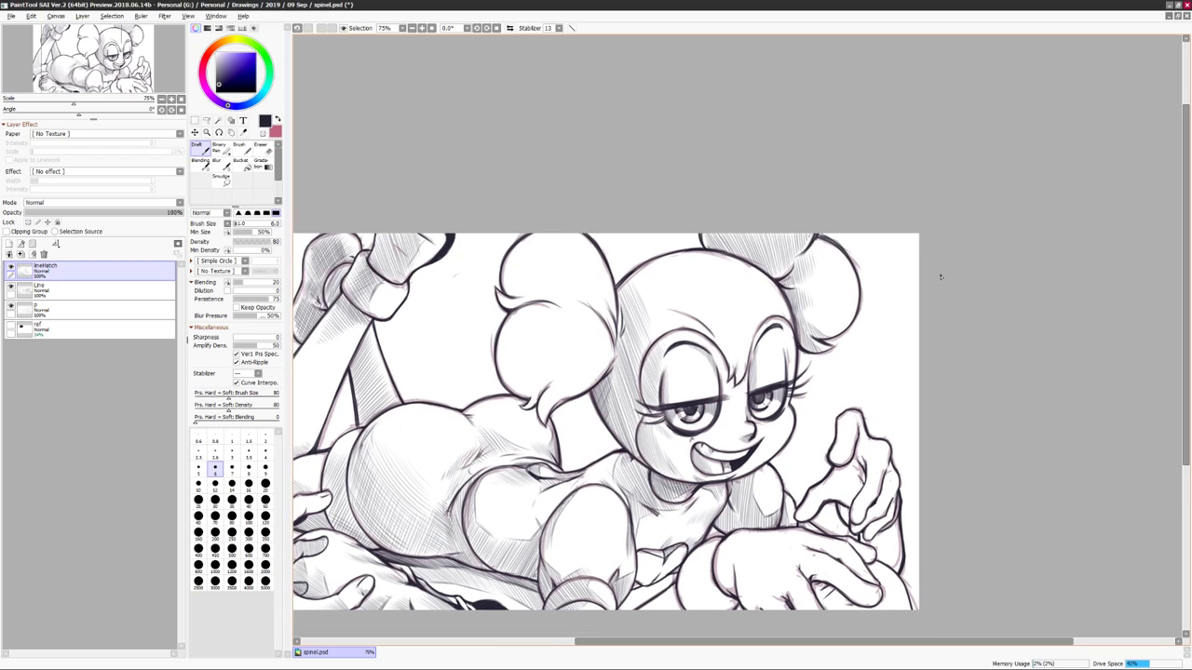
Return to the lineHatch layer and hatch the lower lobe and pointed tuft of the near hair puff.
ctrl+shift+click(656, 307)
drag(666, 319, 661, 294)
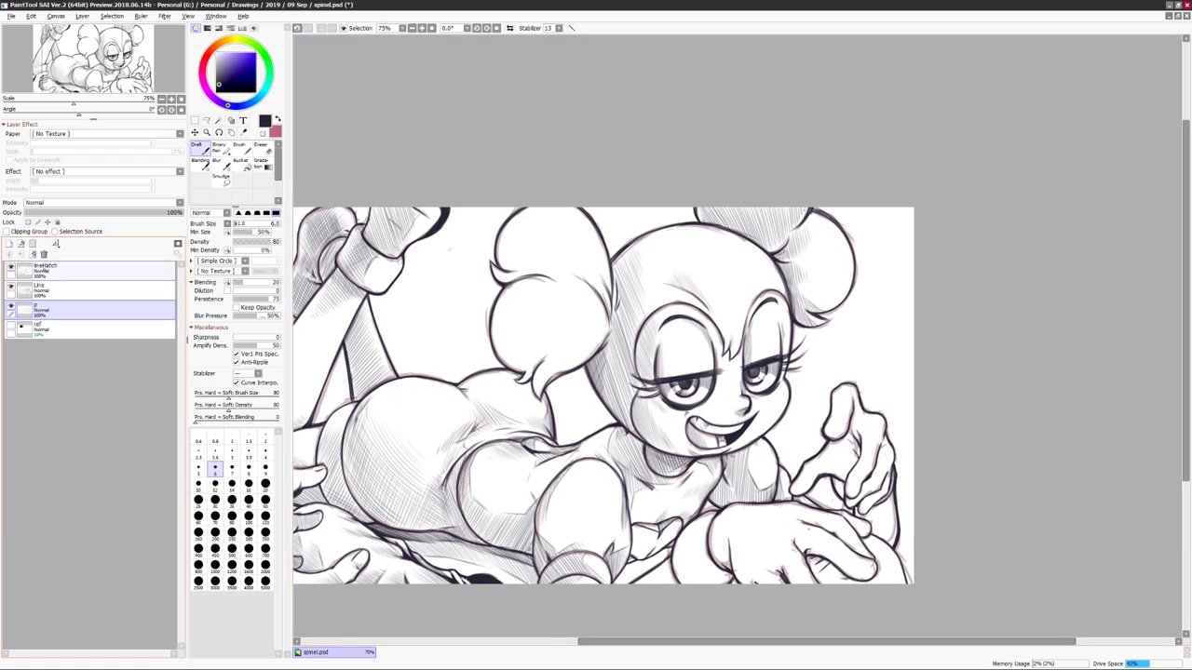
ctrl+shift+click(610, 355)
drag(610, 354, 684, 336)
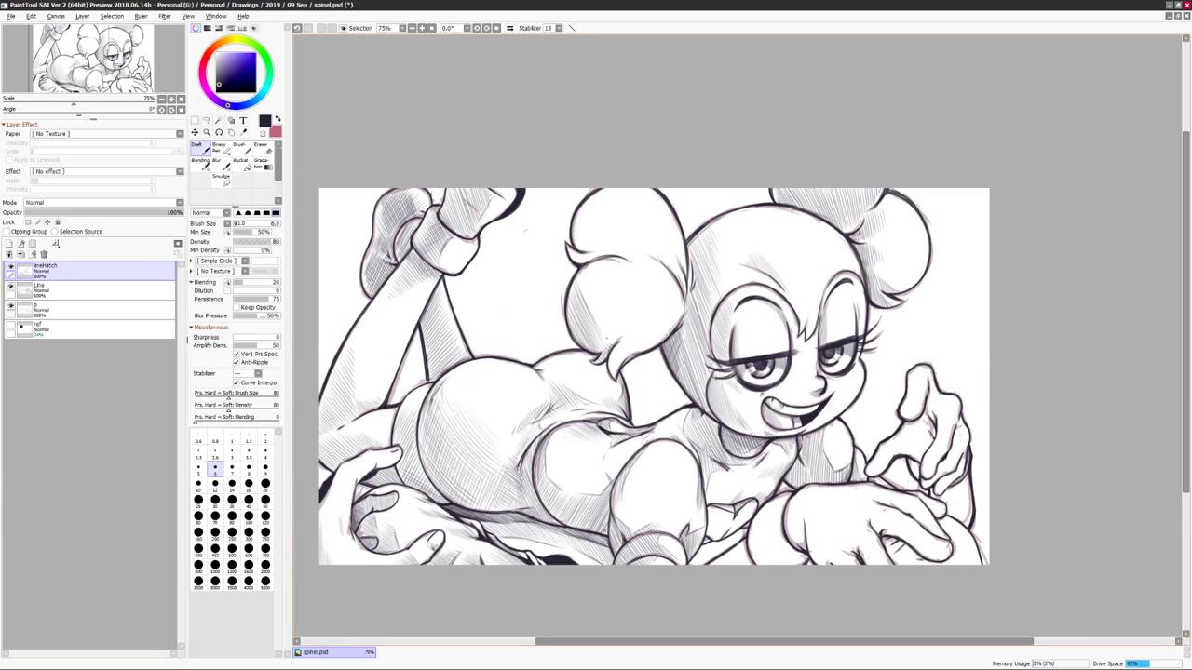
drag(609, 332, 605, 308)
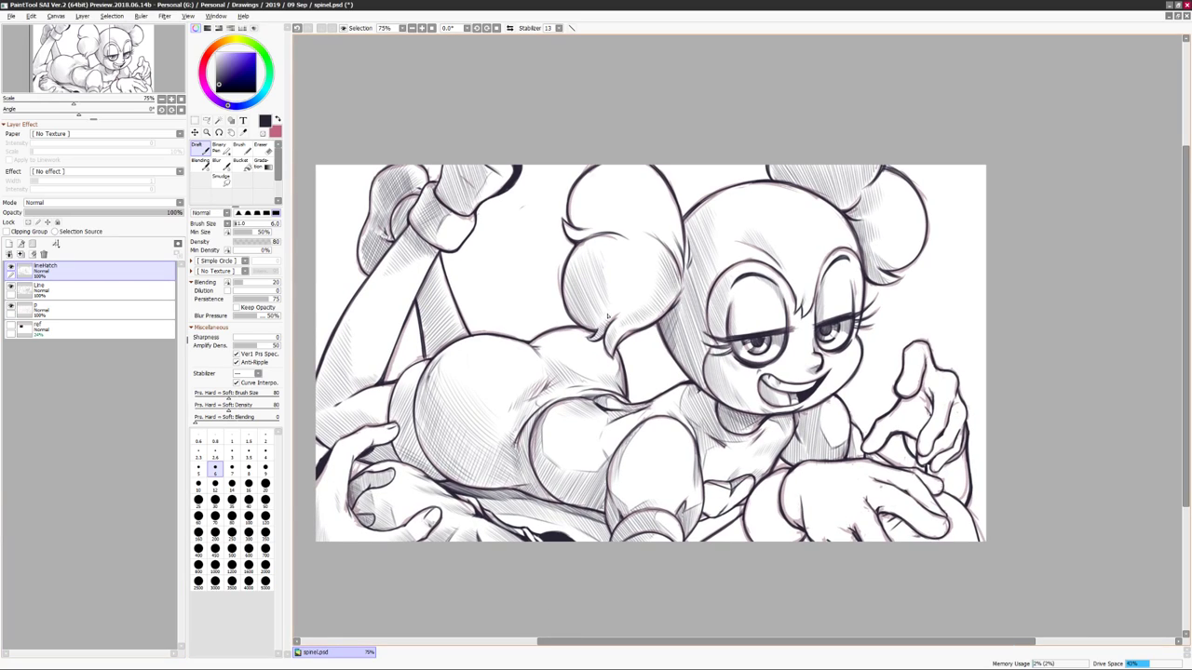
drag(632, 272, 607, 318)
Hatch shading across the upper lobe of the near hair puff.
drag(575, 225, 564, 241)
drag(592, 207, 570, 237)
drag(628, 179, 599, 194)
drag(676, 181, 615, 243)
drag(682, 206, 635, 242)
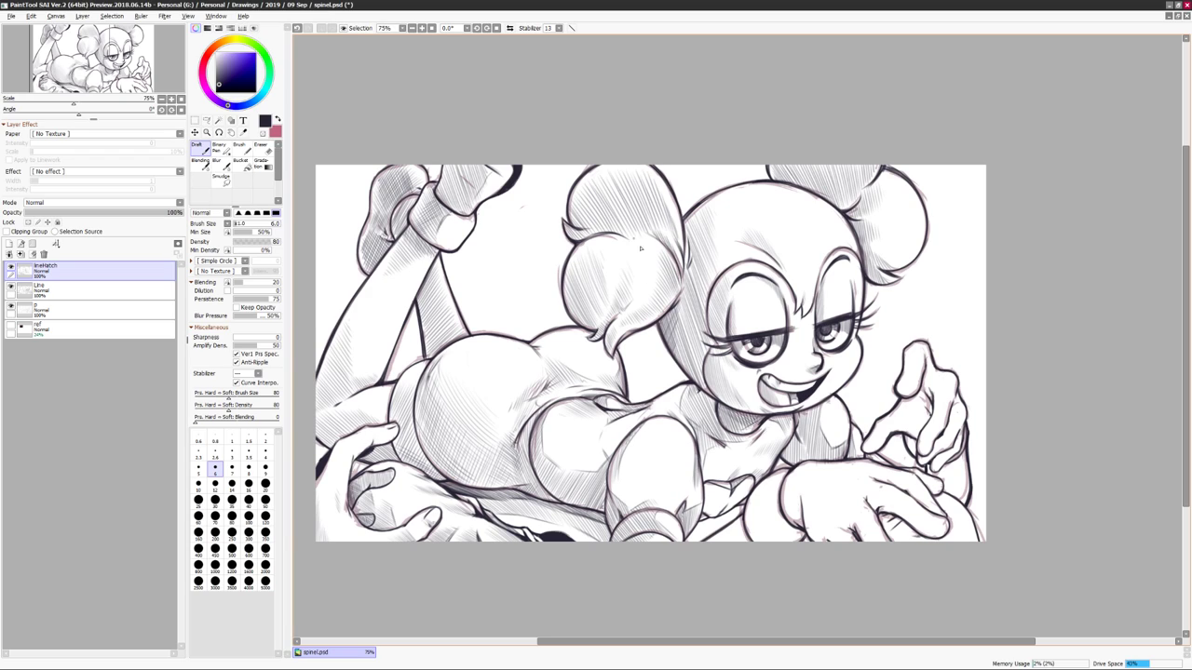
Cross-hatch both lobes of the near hair puff in the mirrored view to deepen their shading.
key(h)
mouse_move(873, 307)
mouse_down()
mouse_move(785, 331)
mouse_move(799, 305)
mouse_up()
mouse_move(753, 220)
mouse_down()
mouse_move(730, 249)
mouse_move(743, 255)
mouse_up()
mouse_move(802, 197)
mouse_down()
mouse_move(767, 246)
mouse_move(787, 240)
mouse_up()
mouse_move(715, 305)
mouse_down()
mouse_move(701, 334)
mouse_move(710, 343)
mouse_up()
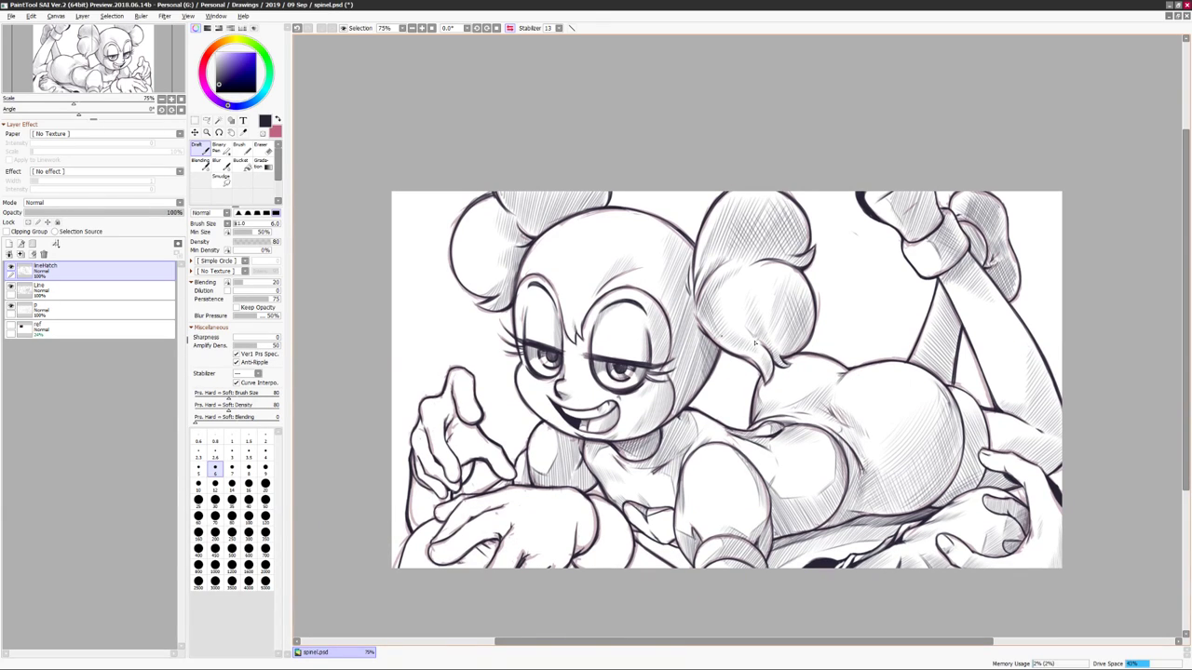
key(h)
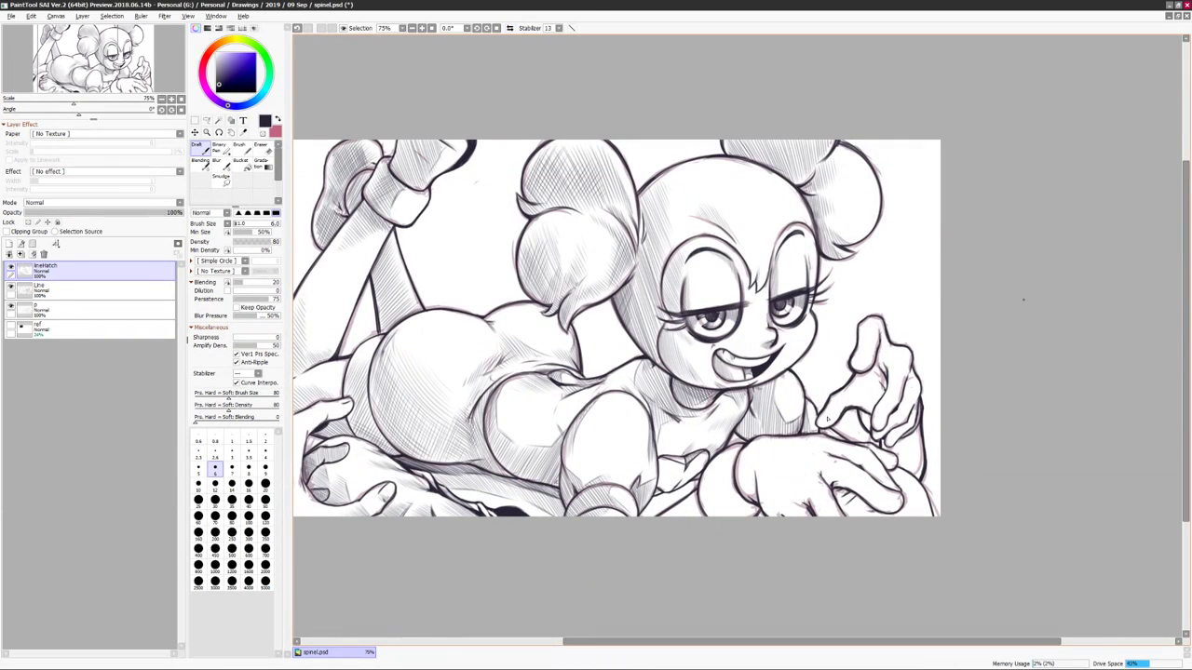
Cross-hatch the rounded cuff beside the resting hand at the drawing's lower edge.
drag(772, 322, 777, 200)
key(h)
key(h)
drag(634, 438, 616, 421)
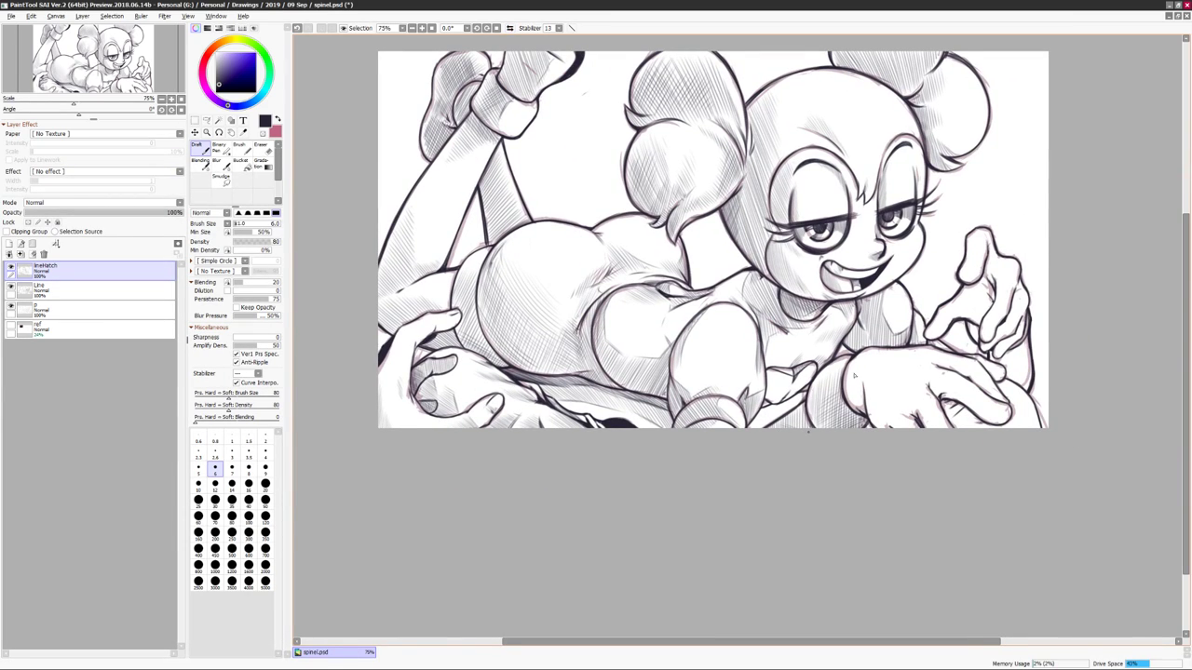
Hatch shading on the back of the resting hand and between its fingers, checking it in the mirrored view.
key(h)
drag(503, 411, 642, 410)
key(h)
mouse_move(696, 381)
mouse_down()
mouse_move(772, 398)
mouse_move(831, 379)
mouse_move(822, 334)
mouse_up()
drag(816, 358, 832, 340)
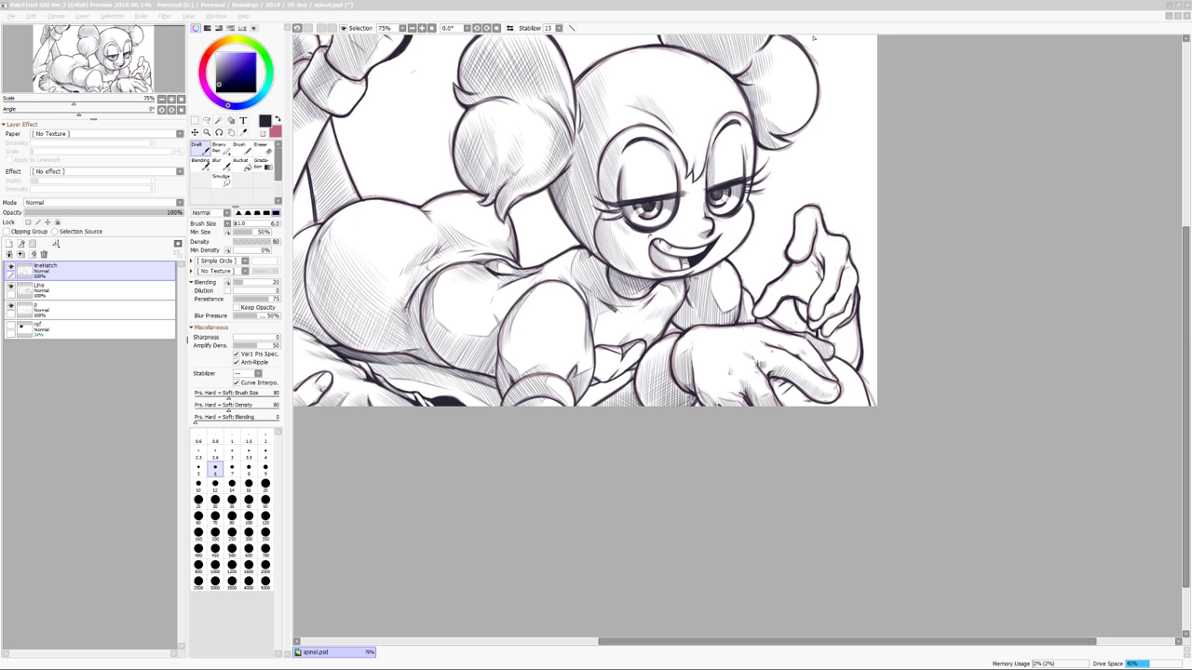
key(h)
key(h)
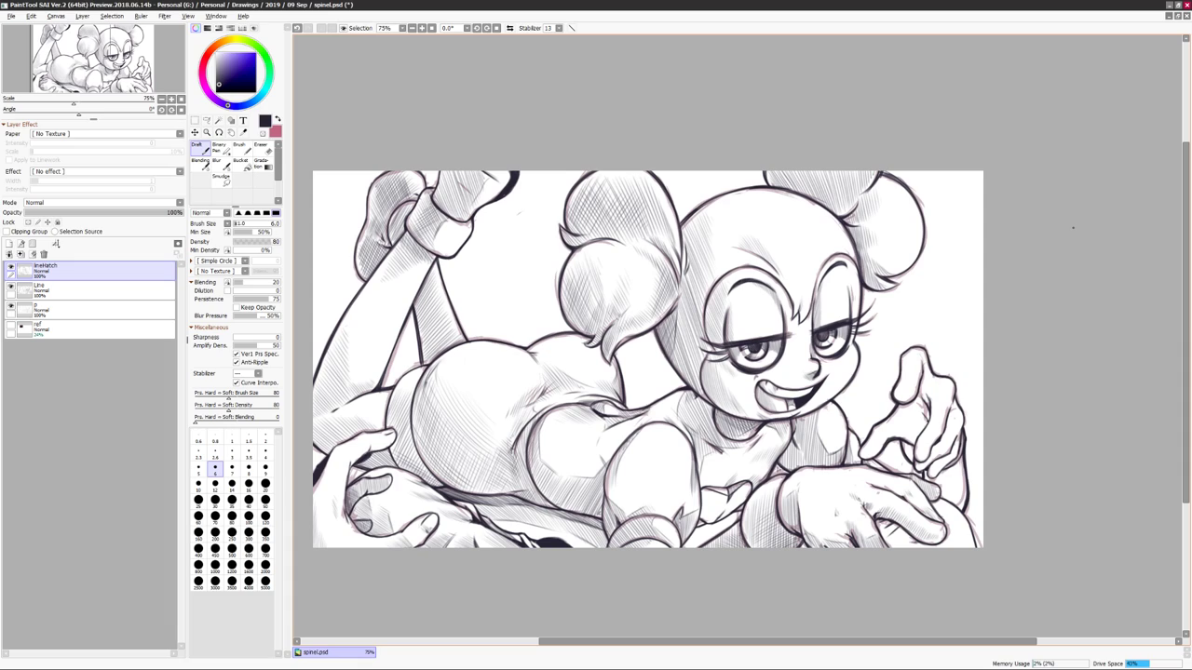
Hatch shading on the raised hand's palm, fingers and wrist, and on the forearm behind the resting hand.
drag(1072, 226, 961, 171)
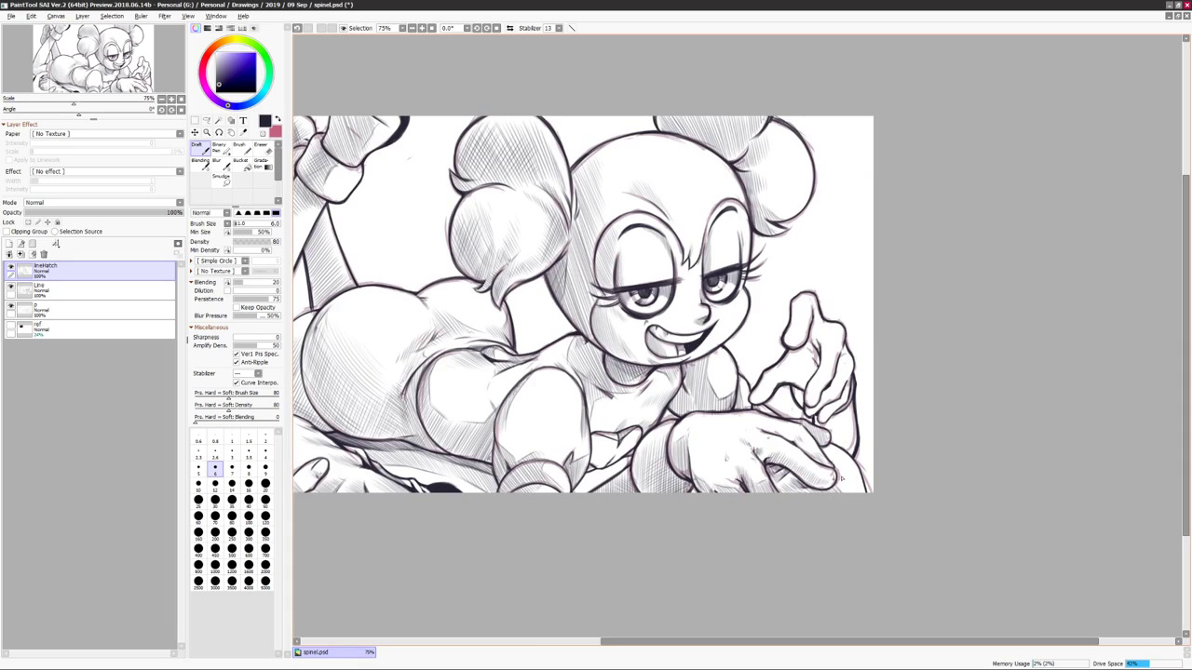
drag(920, 275, 887, 302)
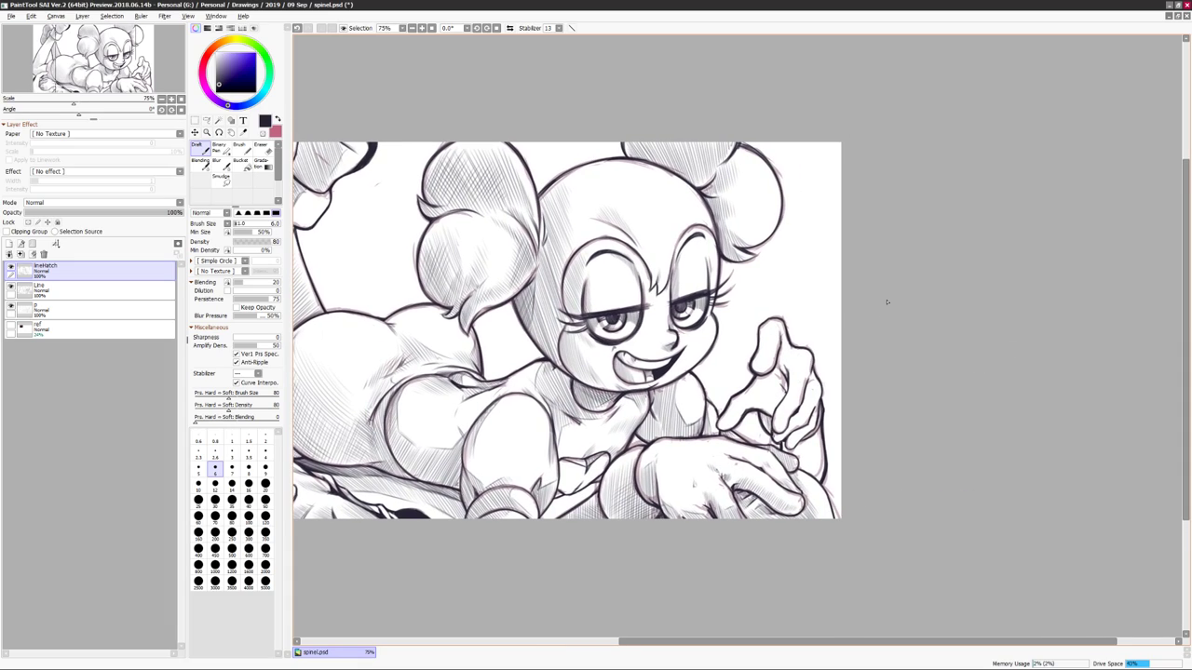
drag(758, 429, 803, 352)
mouse_move(794, 456)
mouse_down()
mouse_move(816, 430)
mouse_move(812, 476)
mouse_up()
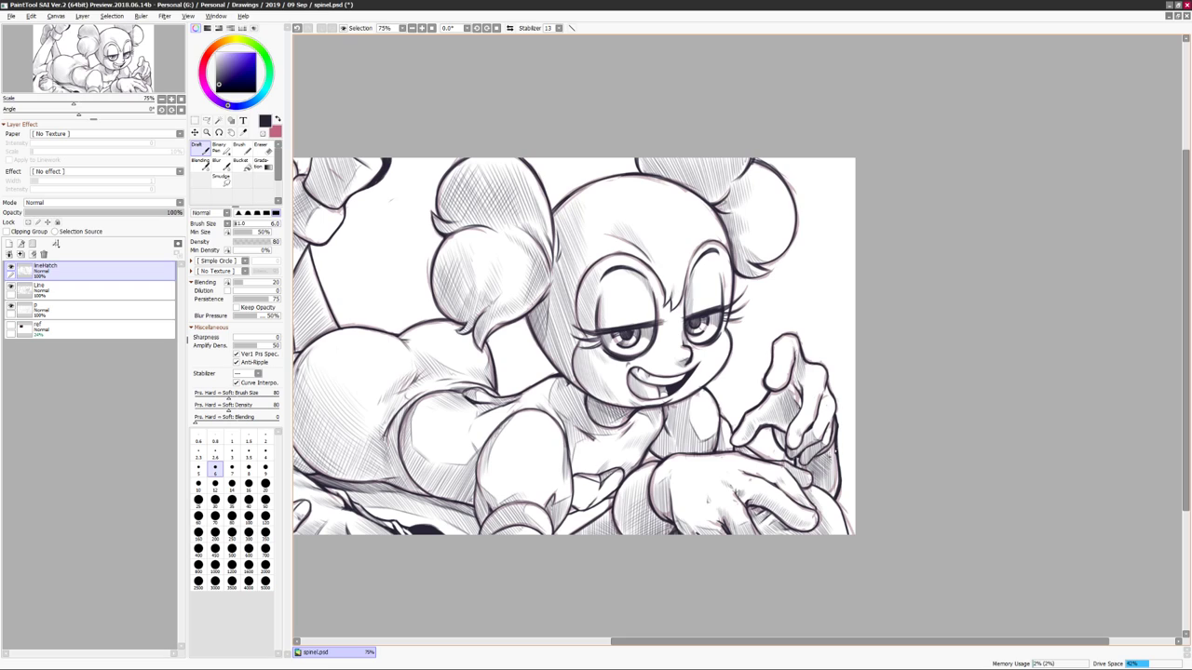
drag(683, 313, 732, 275)
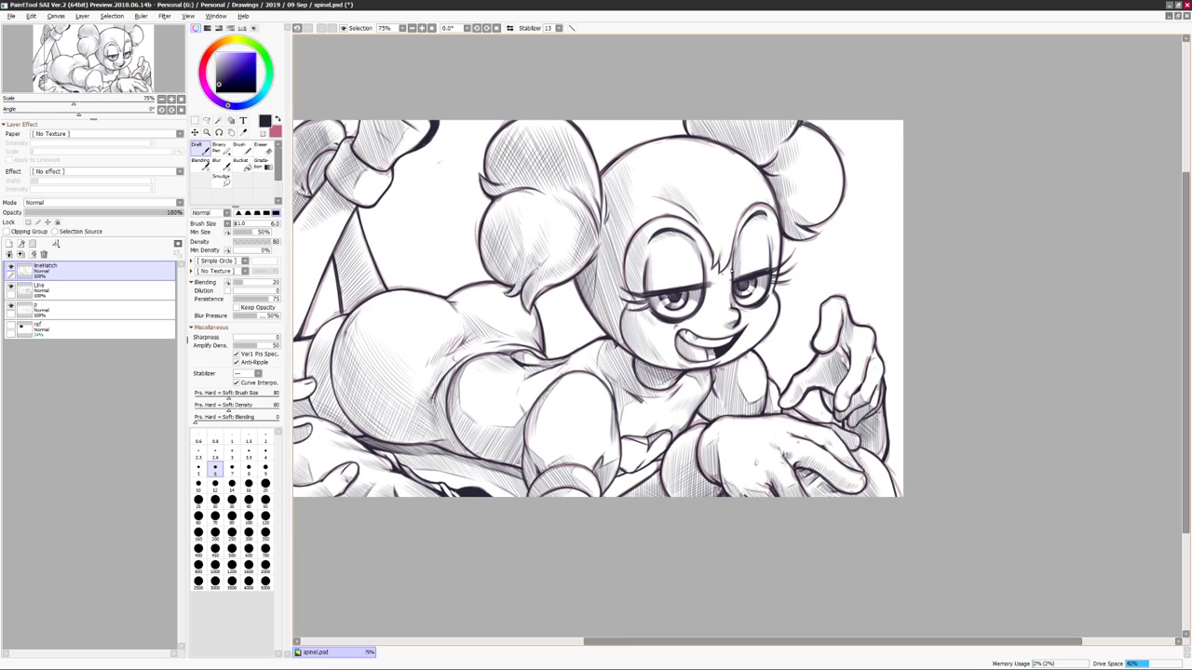
Examine the hatching across the whole figure at different zoom levels in both normal and mirrored views.
drag(920, 329, 933, 321)
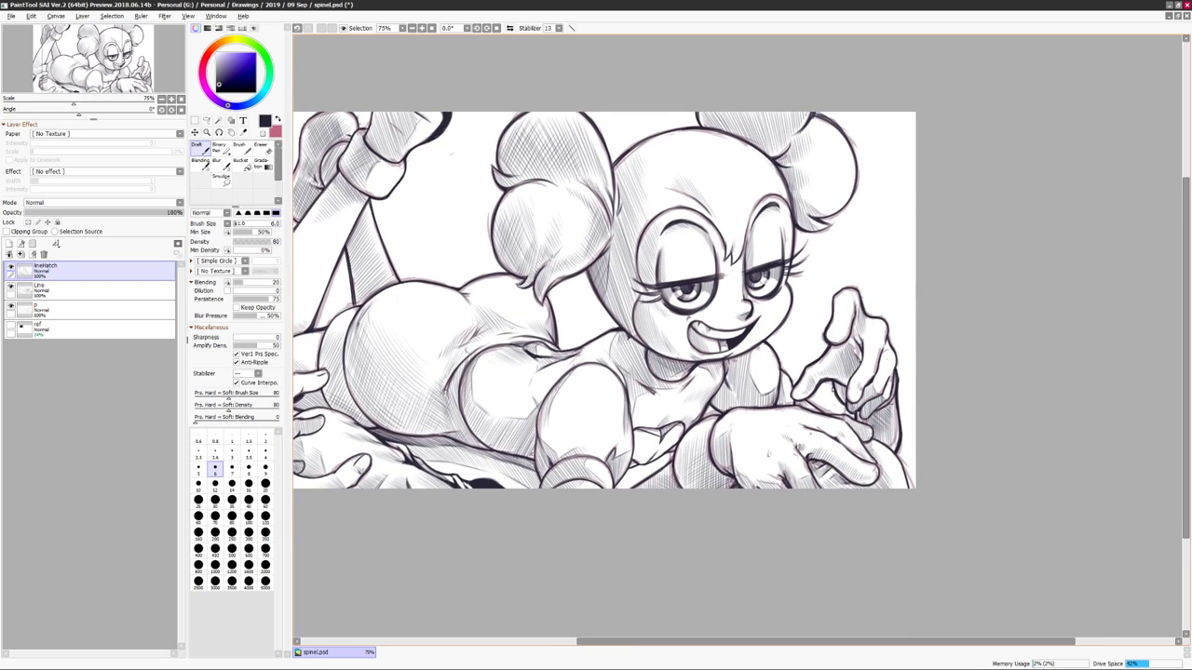
drag(829, 408, 809, 414)
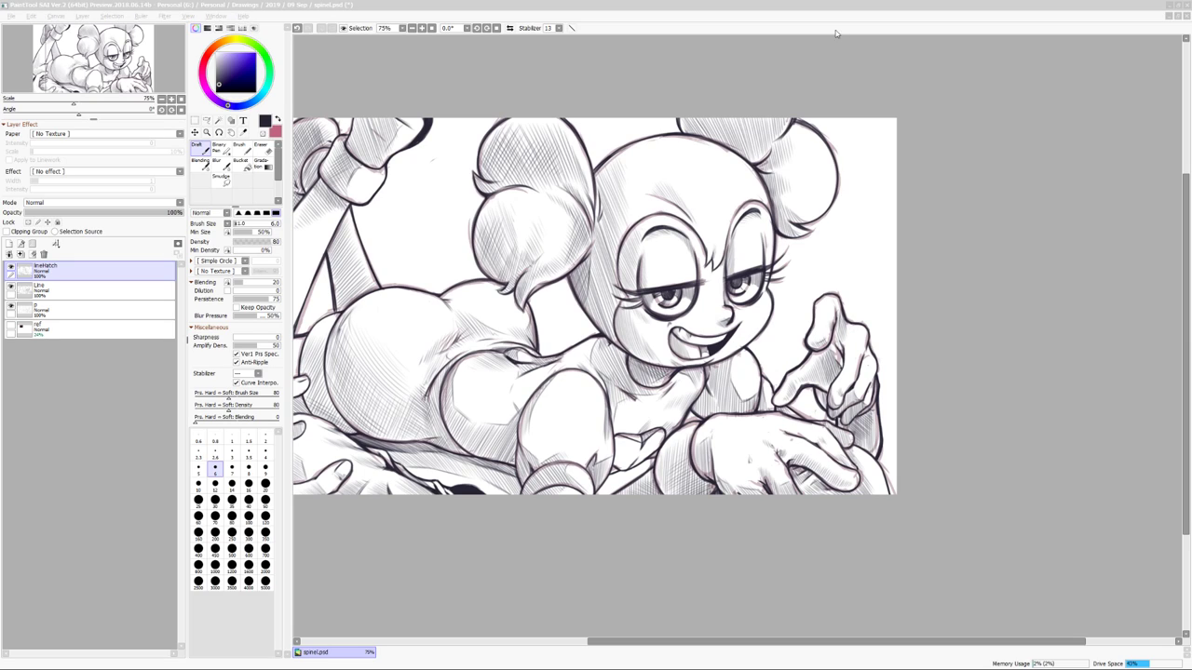
drag(835, 37, 844, 15)
scroll(652, 525, down, 2)
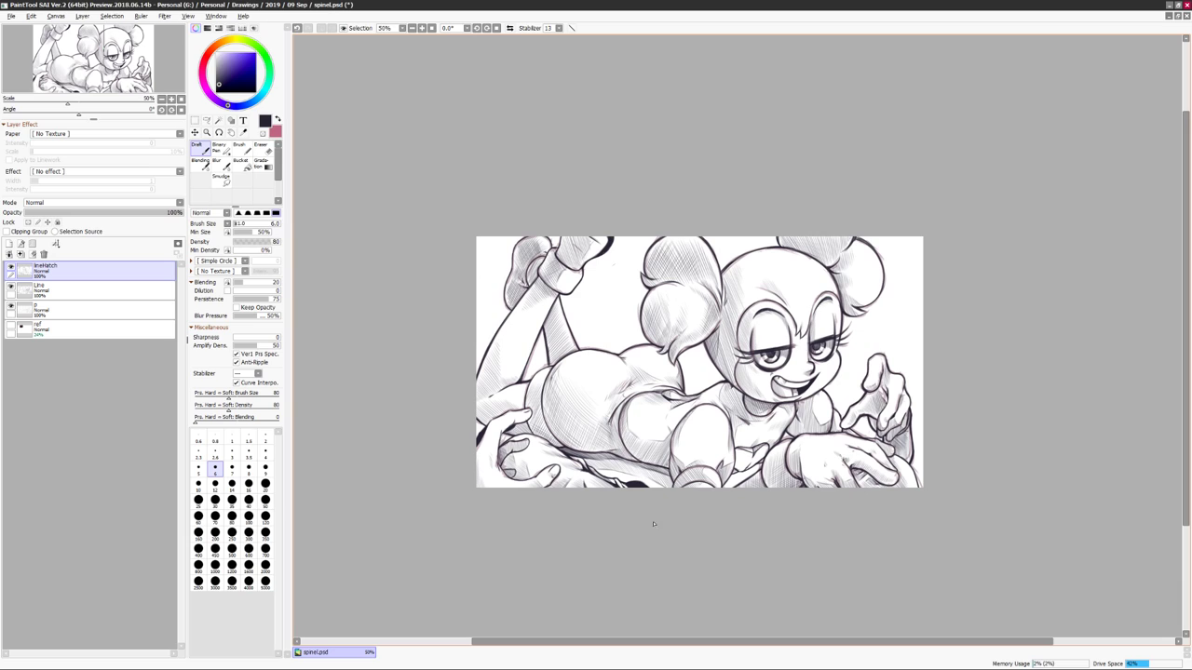
key(h)
scroll(686, 513, up, 2)
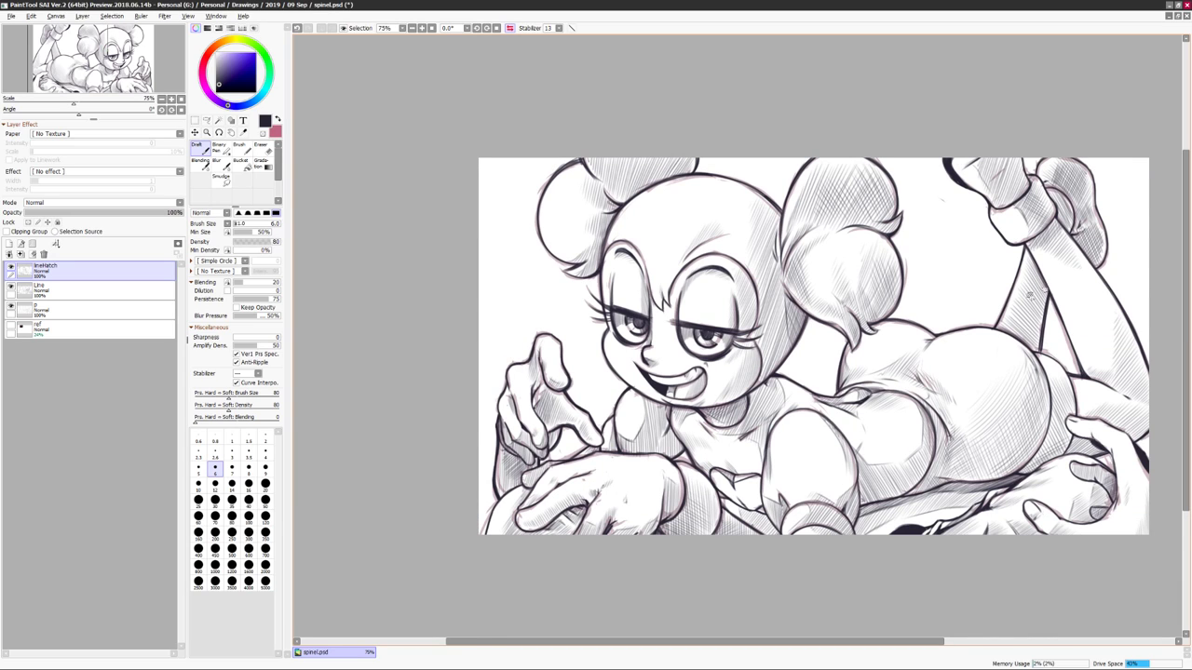
key(h)
key(h)
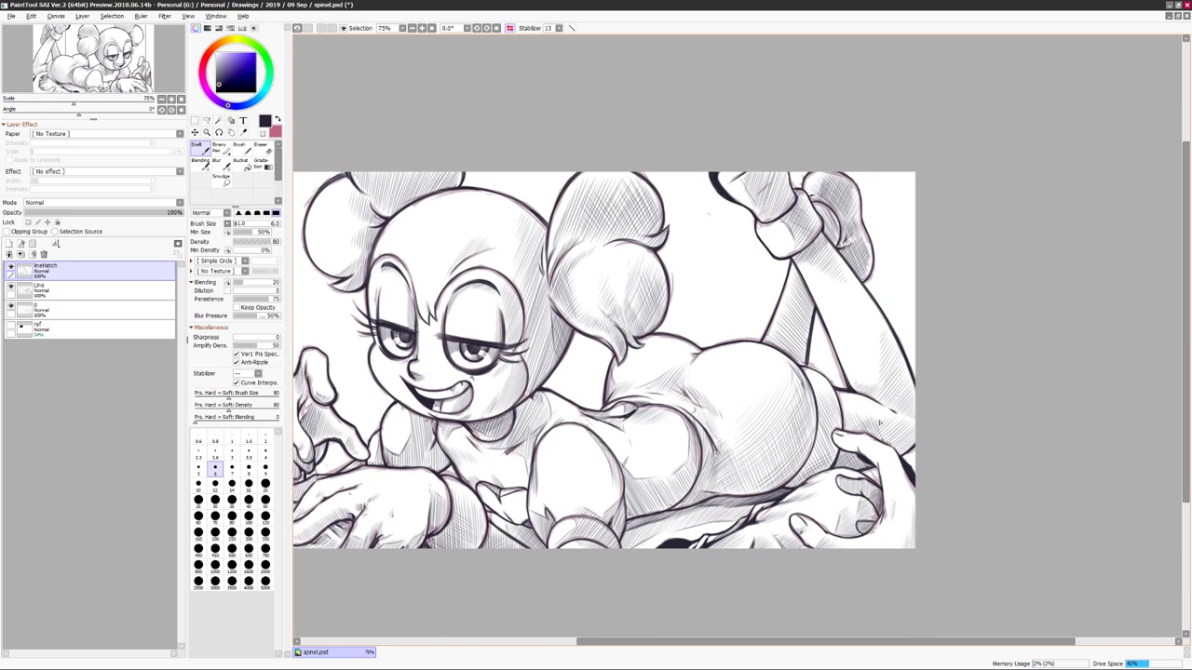
key(h)
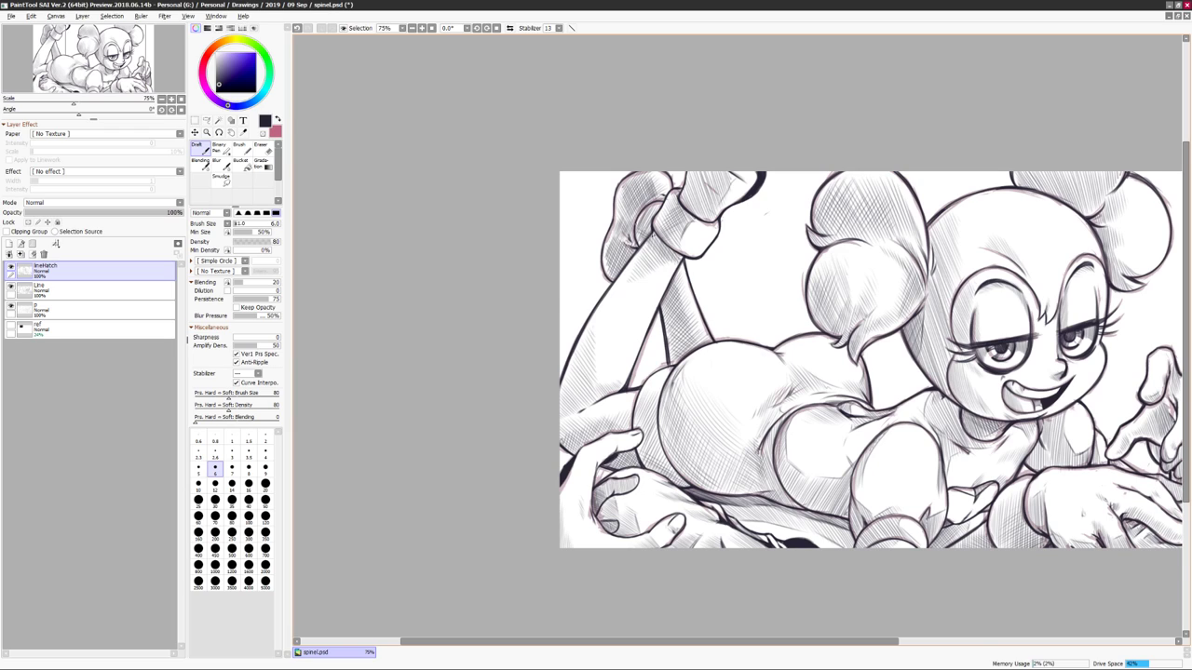
scroll(677, 265, down, 1)
key(h)
scroll(852, 368, up, 2)
key(h)
scroll(1015, 340, down, 2)
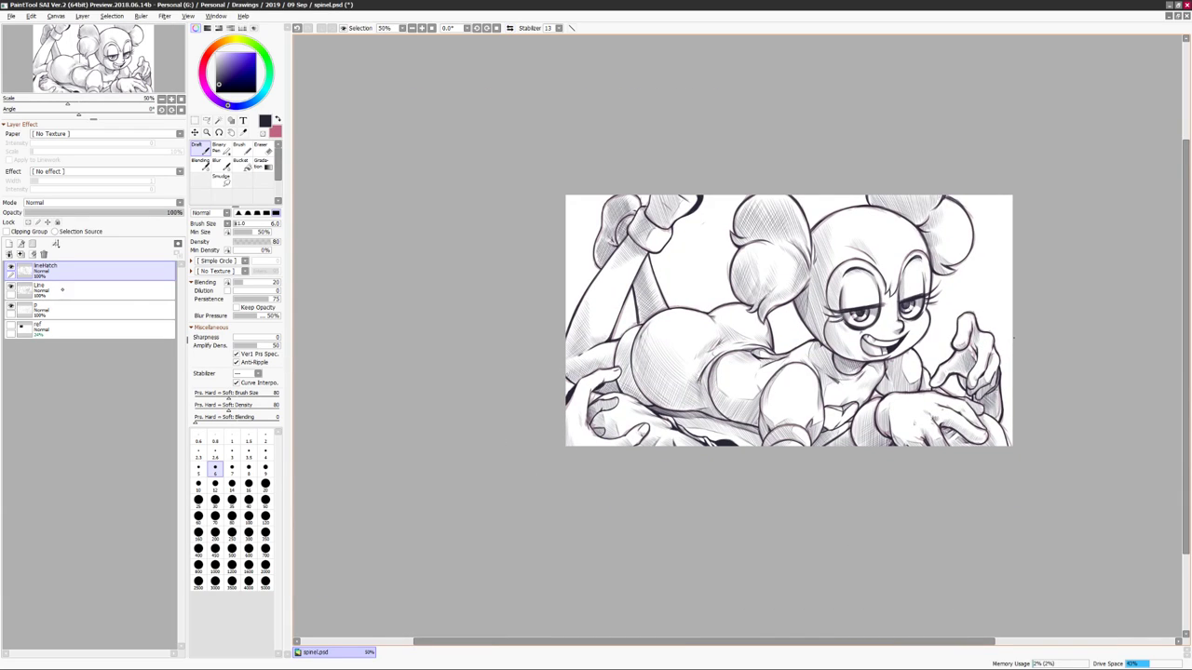
Group the line art in a Multiply folder named Lines, and set up a Color folder below it with eight empty layers.
key(ctrl+shift+n)
scroll(899, 413, up, 3)
scroll(973, 348, down, 2)
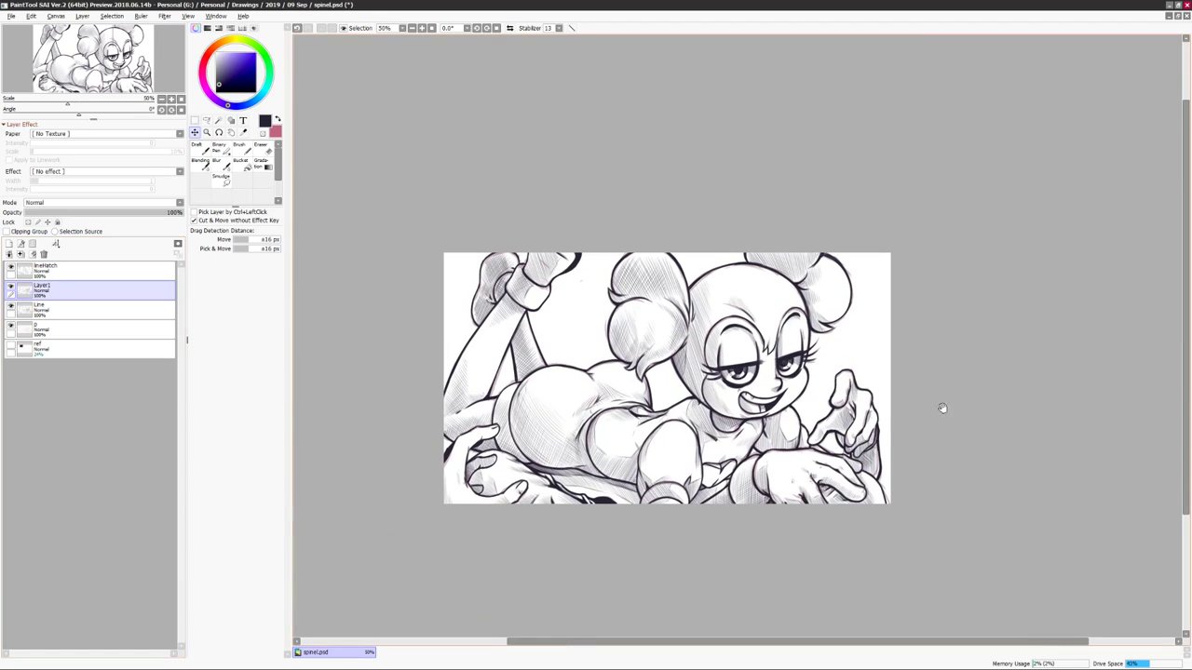
scroll(671, 377, up, 1)
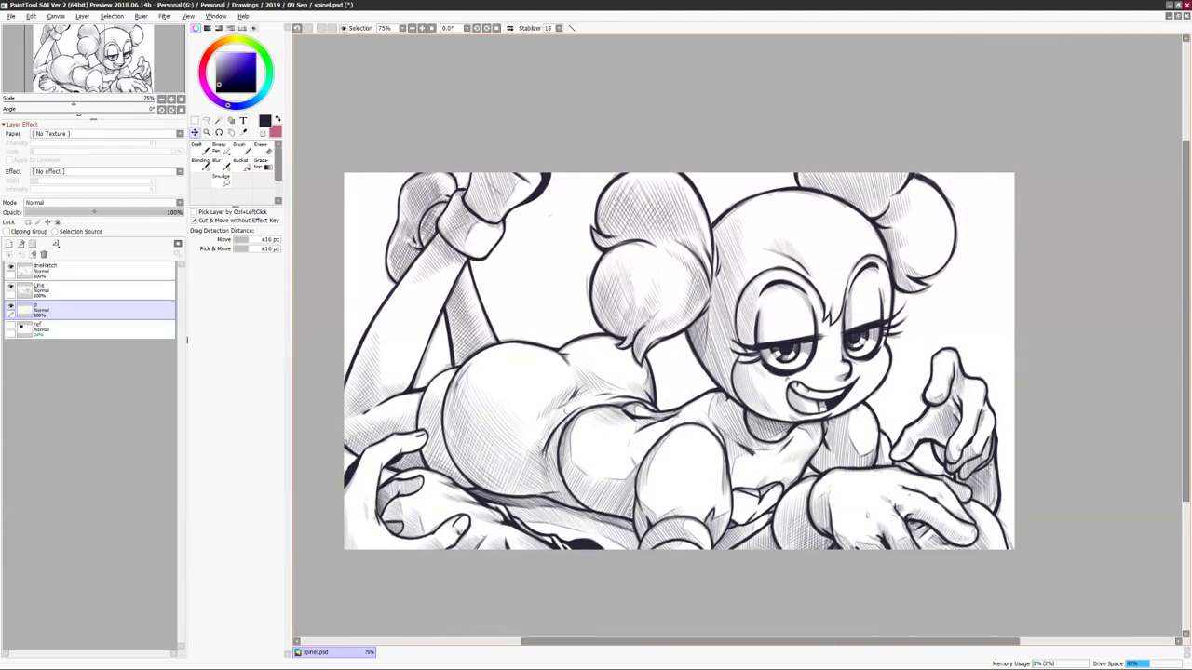
click(102, 202)
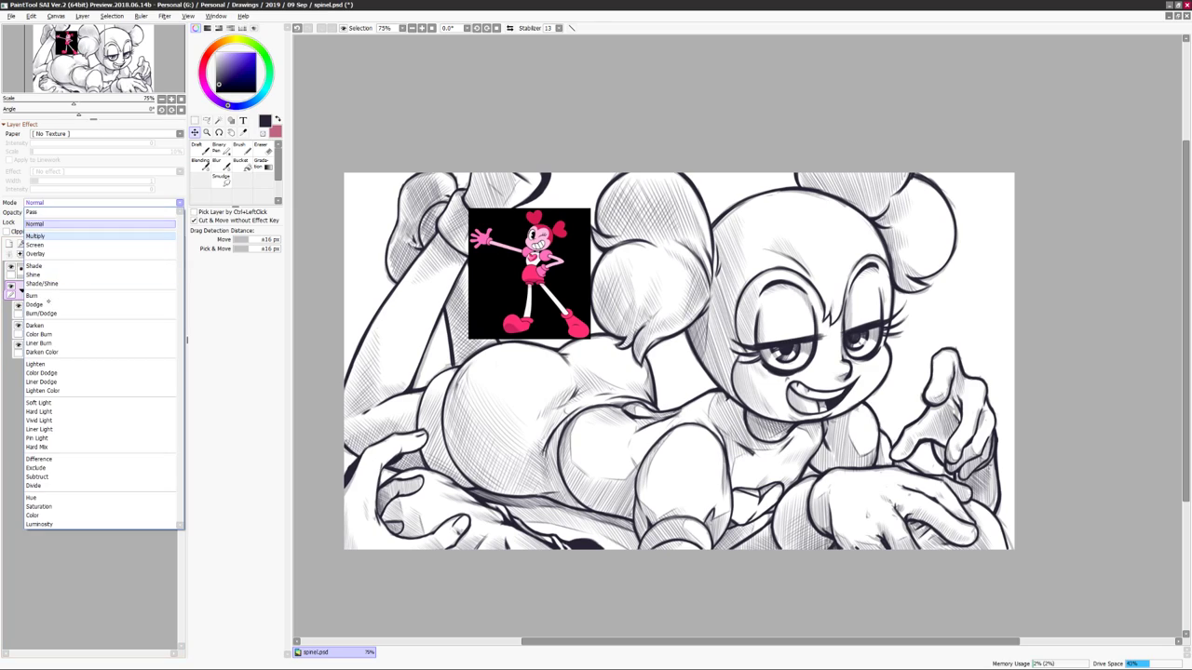
click(72, 463)
key(b)
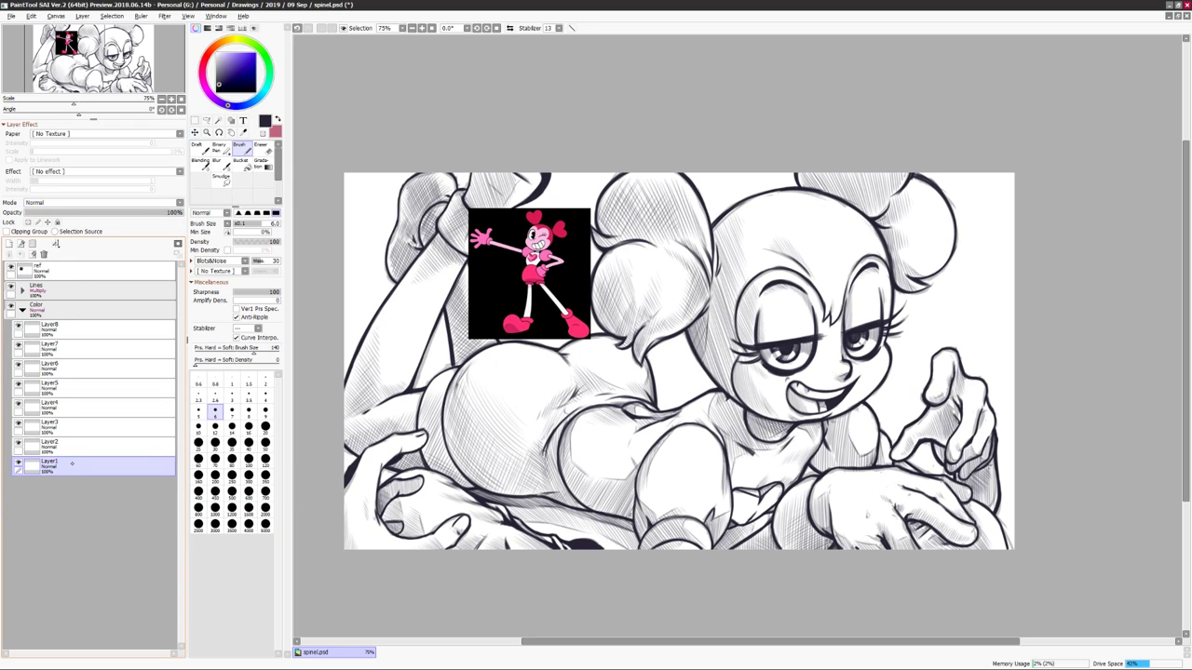
Name the lowest color layer Skin and block in the face, neck, exposed arms and legs in light pink.
mouse_move(660, 321)
mouse_down()
mouse_move(662, 480)
mouse_move(720, 508)
mouse_move(813, 463)
mouse_move(769, 376)
mouse_up()
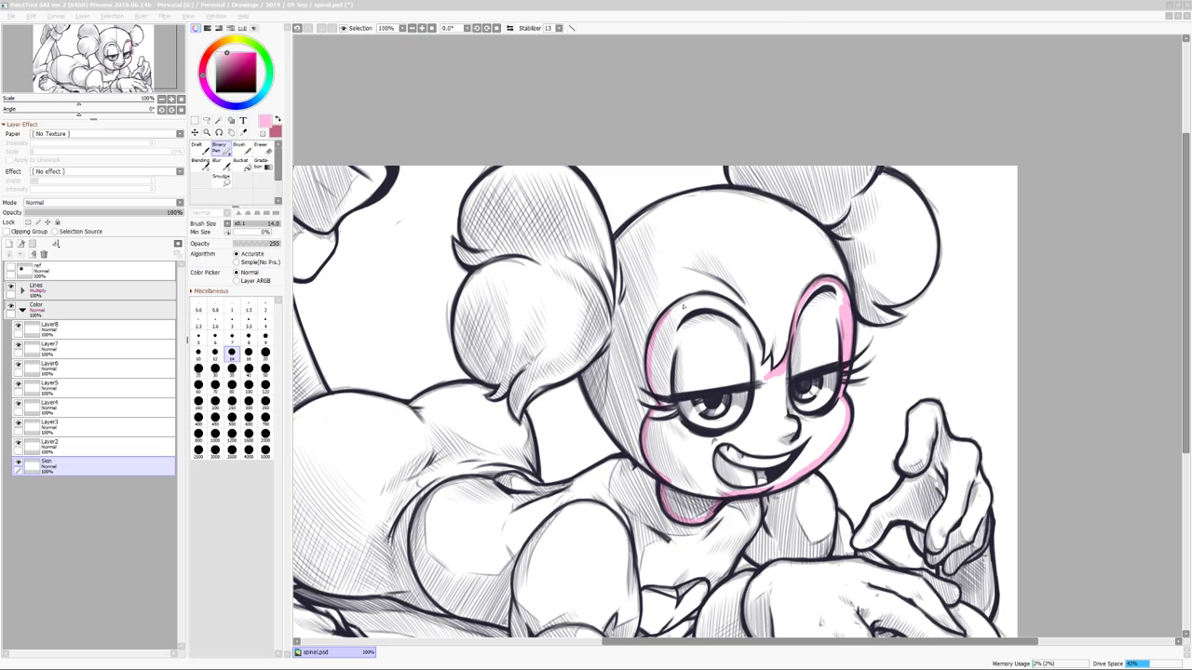
mouse_move(672, 410)
mouse_down()
mouse_move(745, 437)
mouse_move(844, 410)
mouse_move(804, 484)
mouse_move(812, 435)
mouse_move(718, 446)
mouse_up()
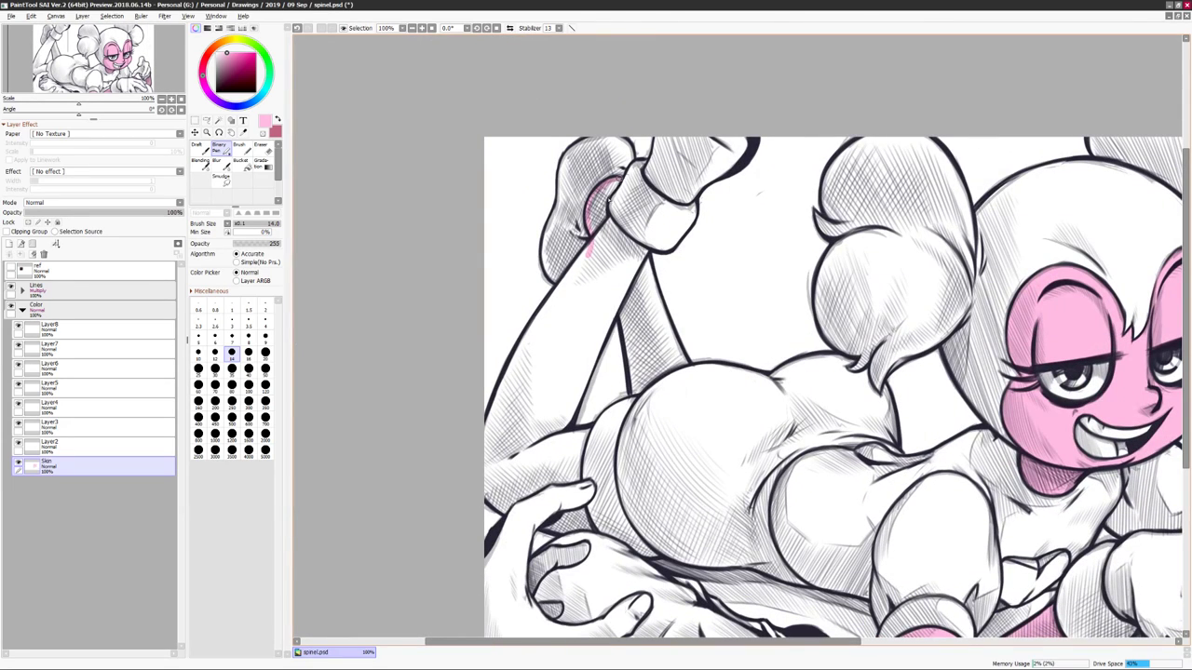
drag(610, 182, 687, 363)
drag(617, 308, 562, 435)
mouse_move(583, 477)
mouse_down()
mouse_move(519, 496)
mouse_move(482, 511)
mouse_up()
mouse_move(591, 247)
mouse_down()
mouse_move(518, 353)
mouse_move(486, 440)
mouse_up()
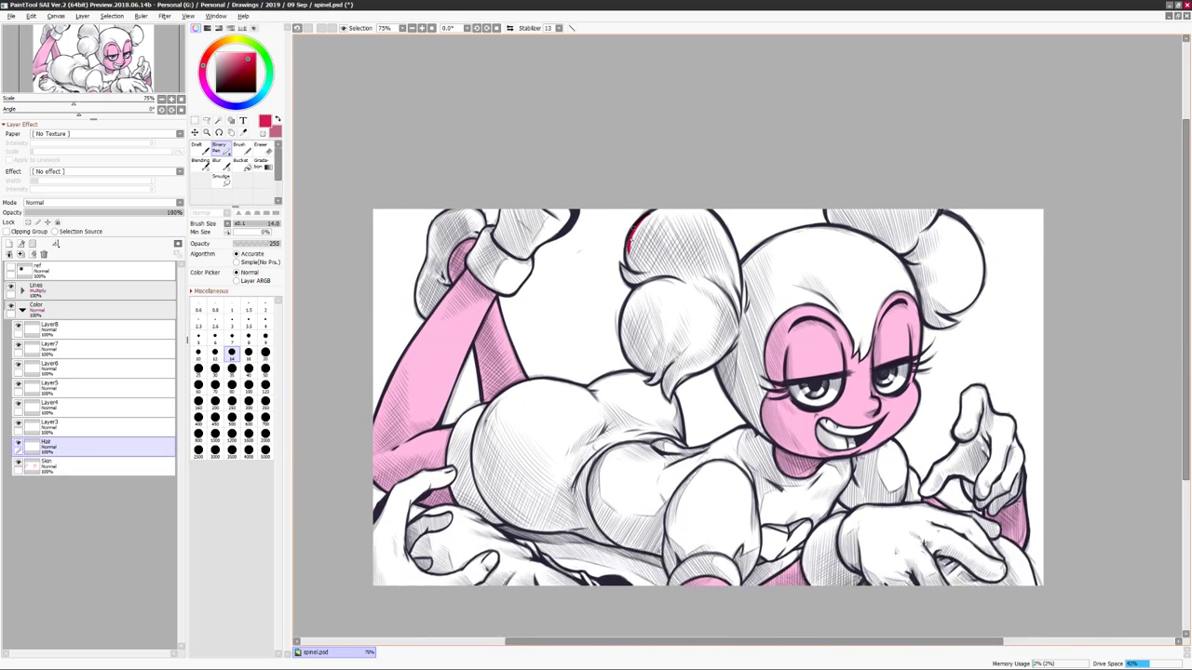
Outline and fill the hair and all its puffs in crimson on a layer named Hair.
drag(633, 225, 658, 380)
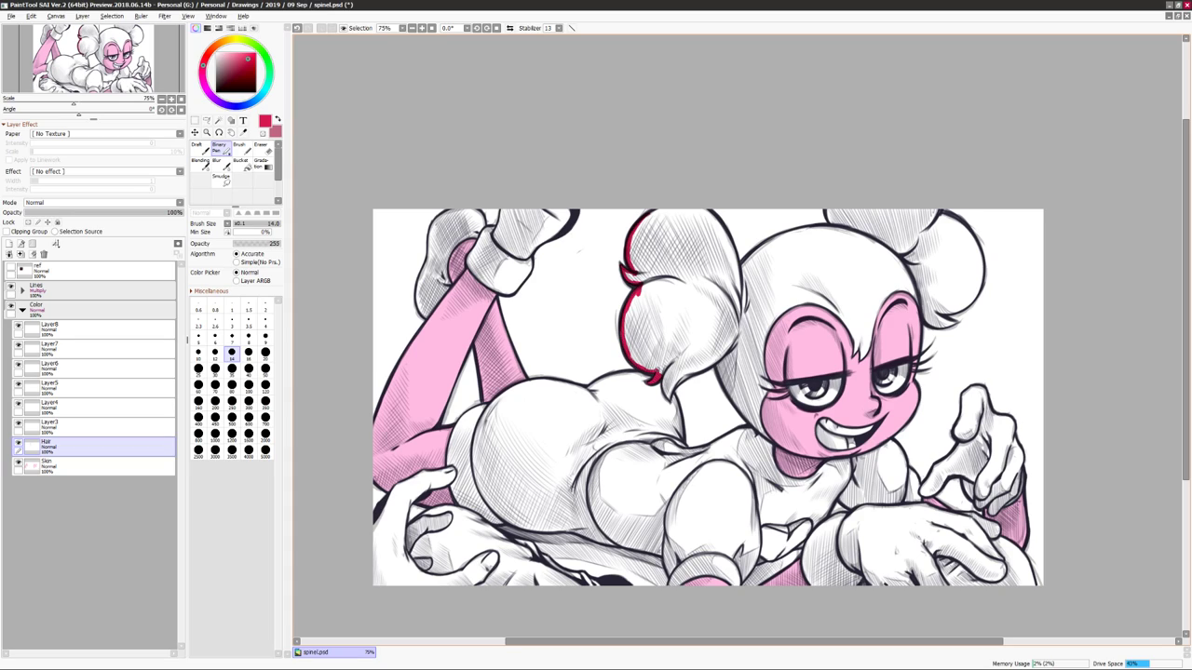
drag(655, 376, 676, 394)
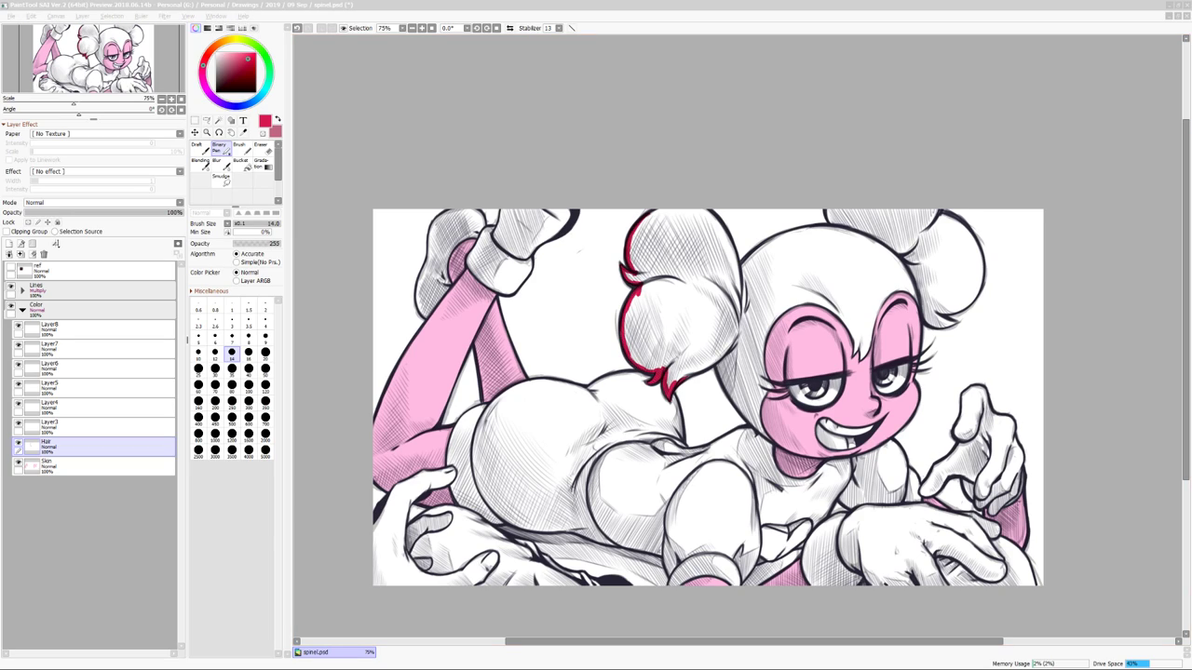
drag(700, 266, 739, 211)
drag(732, 285, 801, 229)
mouse_move(801, 229)
mouse_down()
mouse_move(680, 288)
mouse_move(719, 270)
mouse_up()
mouse_move(815, 270)
mouse_down()
mouse_move(840, 281)
mouse_move(807, 382)
mouse_up()
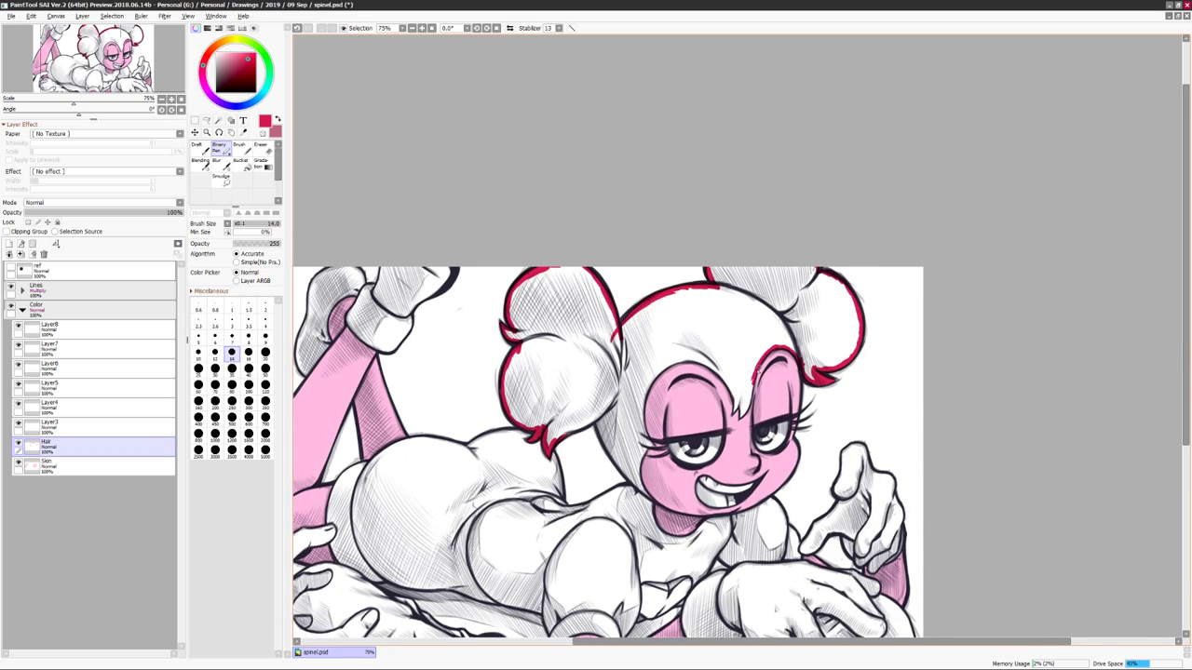
key(h)
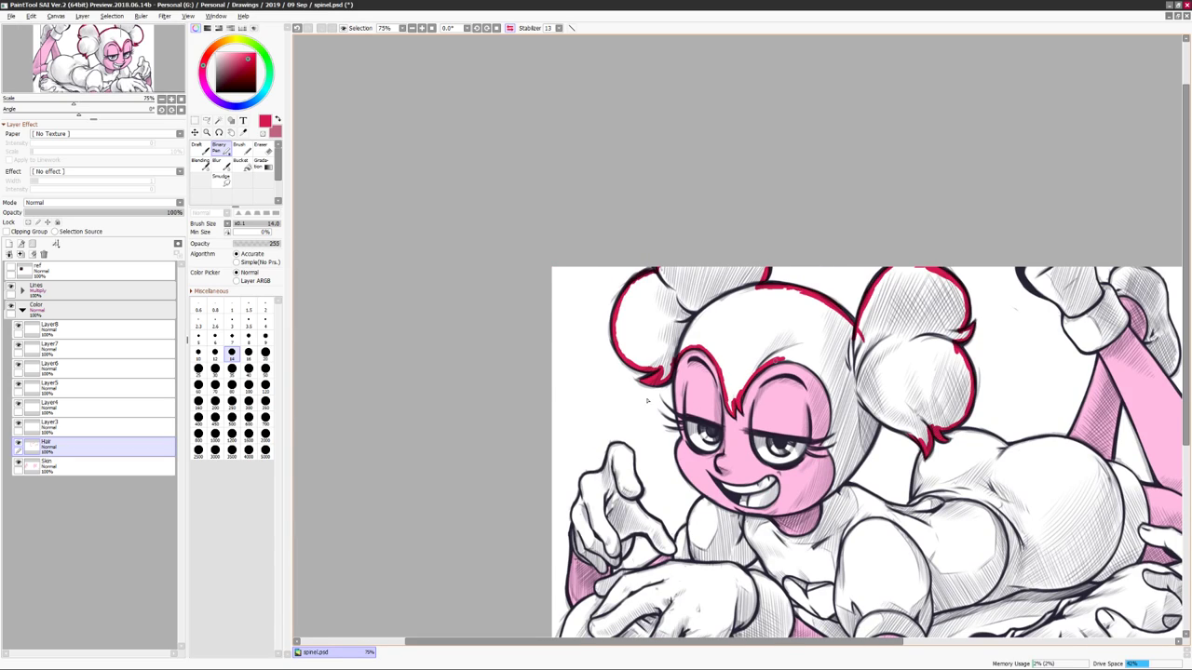
key(h)
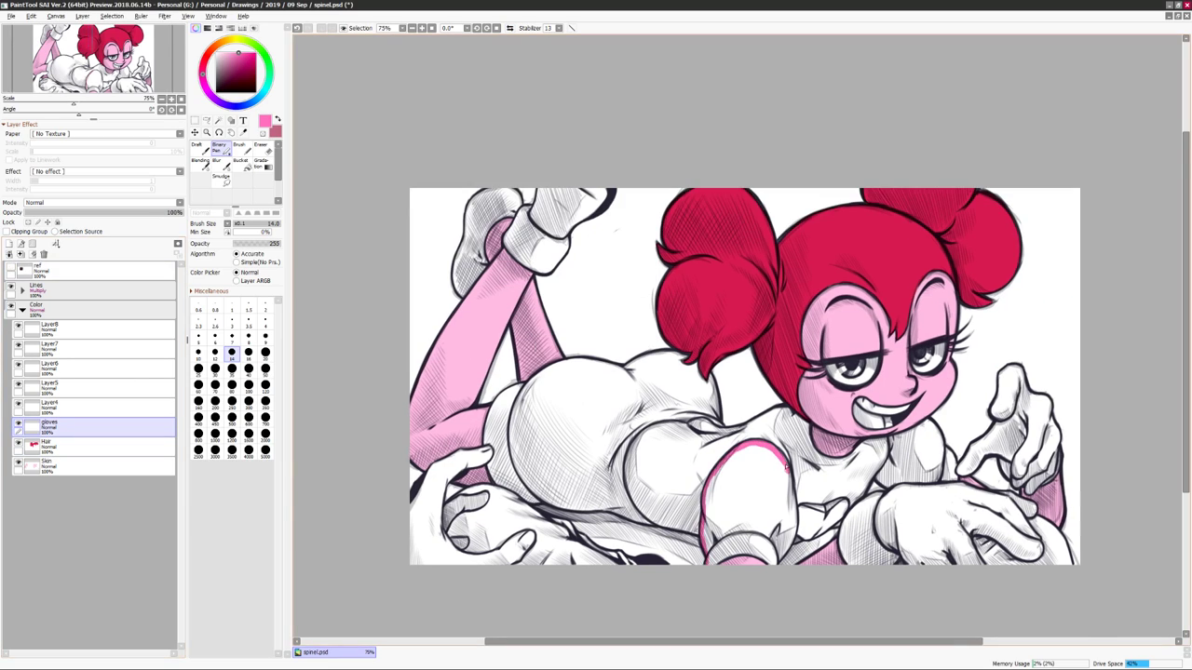
Fill the sleeves, cuffs and both gloved hands in medium pink on a layer named gloves.
mouse_move(791, 466)
mouse_down()
mouse_move(792, 526)
mouse_move(714, 569)
mouse_up()
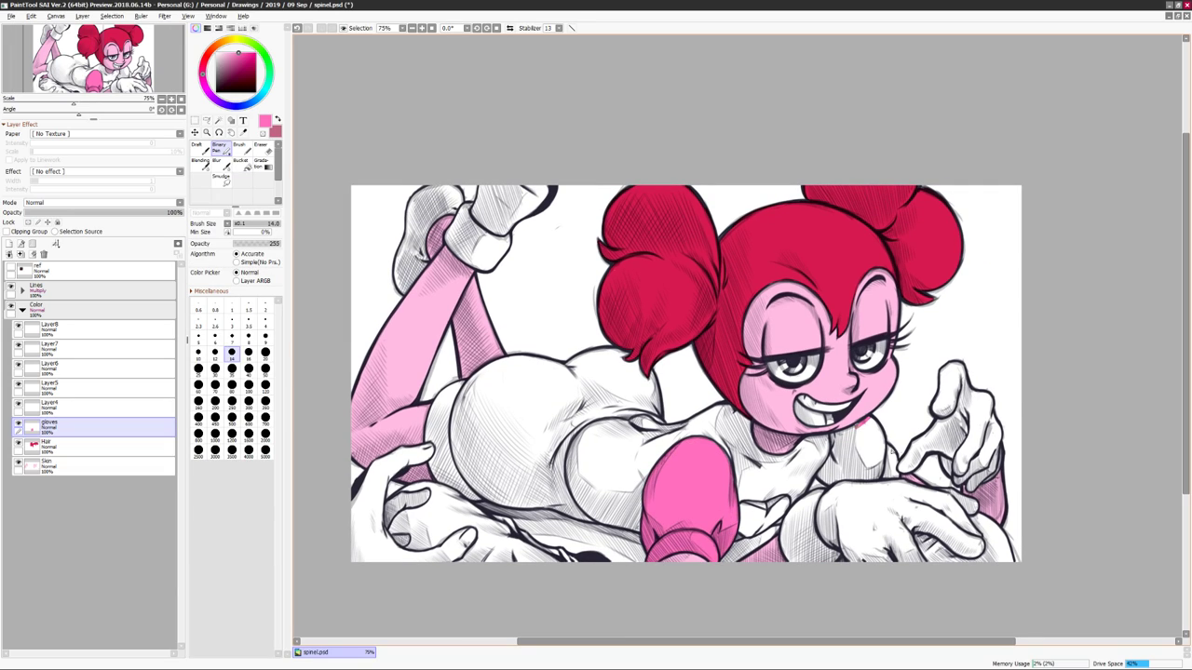
scroll(945, 363, up, 1)
mouse_move(941, 358)
mouse_down()
mouse_move(879, 487)
mouse_move(909, 475)
mouse_move(968, 517)
mouse_up()
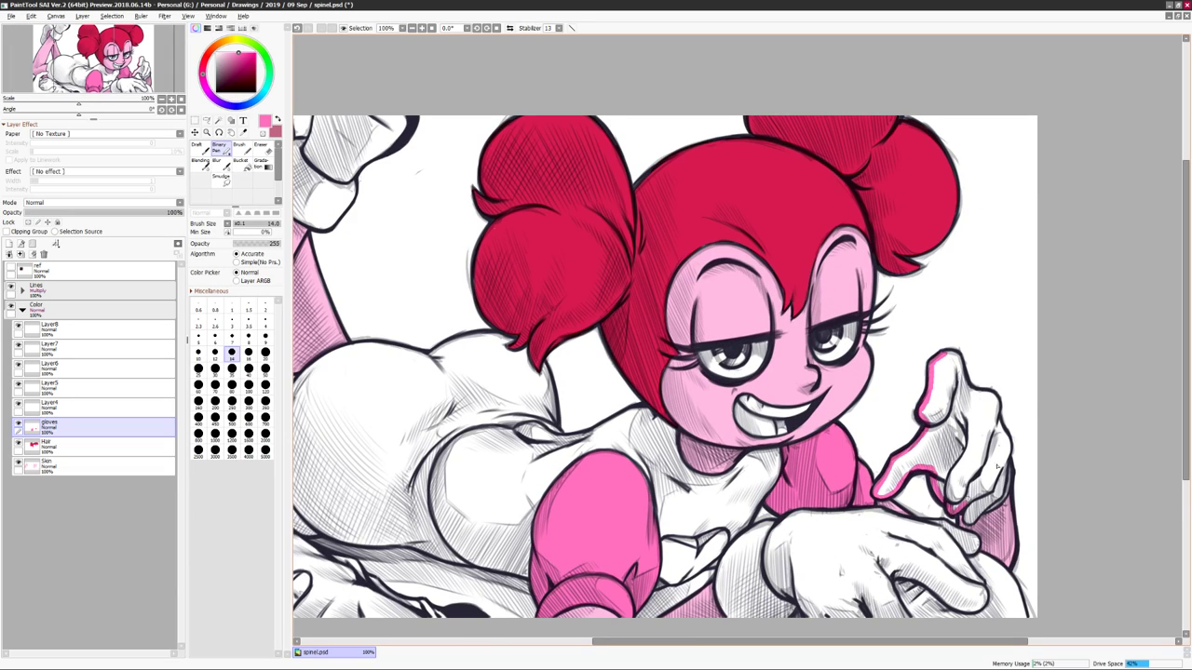
mouse_move(705, 526)
mouse_down()
mouse_move(756, 454)
mouse_move(866, 454)
mouse_move(896, 483)
mouse_move(900, 519)
mouse_up()
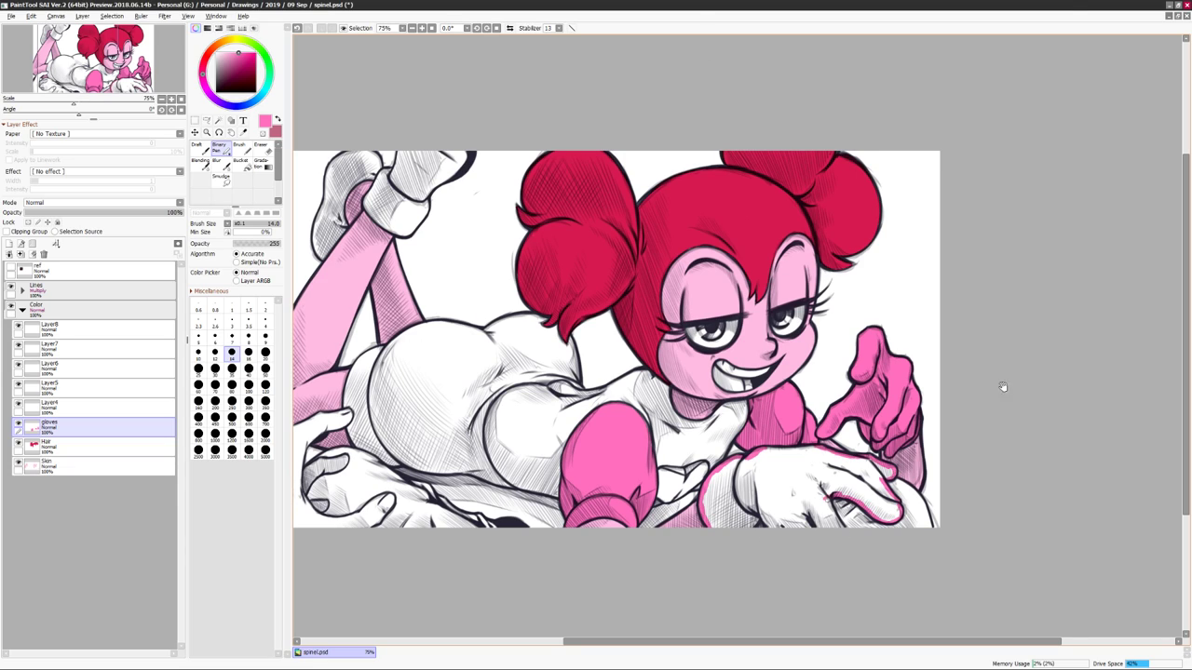
scroll(978, 396, down, 1)
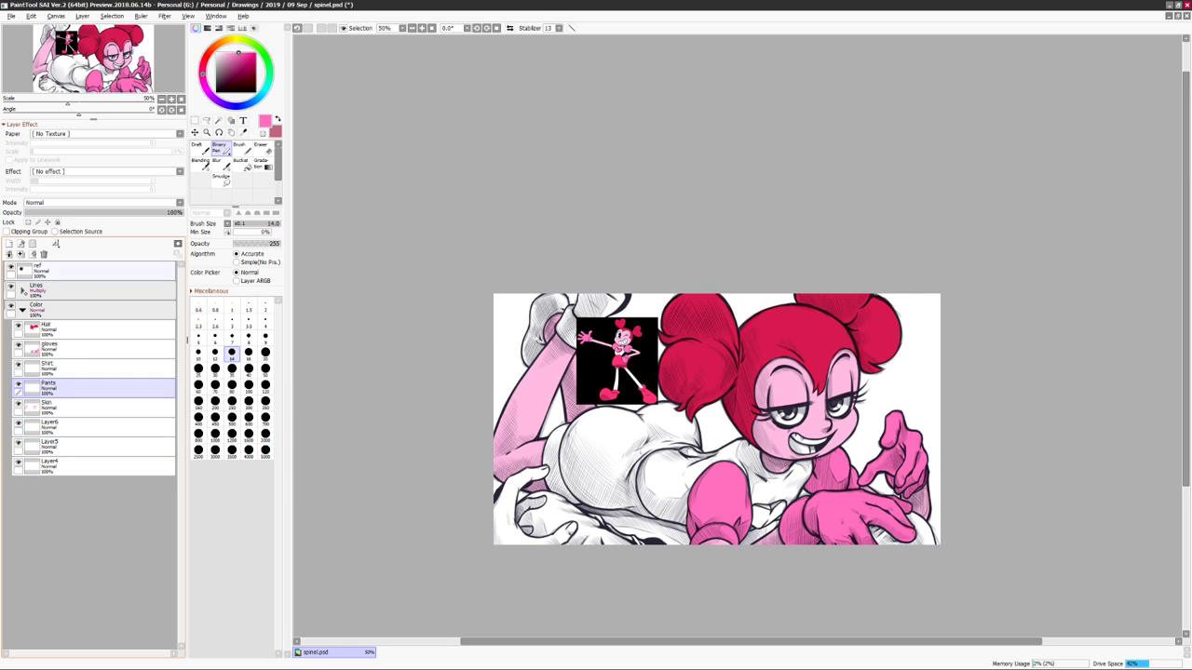
Block in the shoes and shorts on the Pants layer with the bright red-pink sampled from the reference picture.
drag(711, 283, 723, 290)
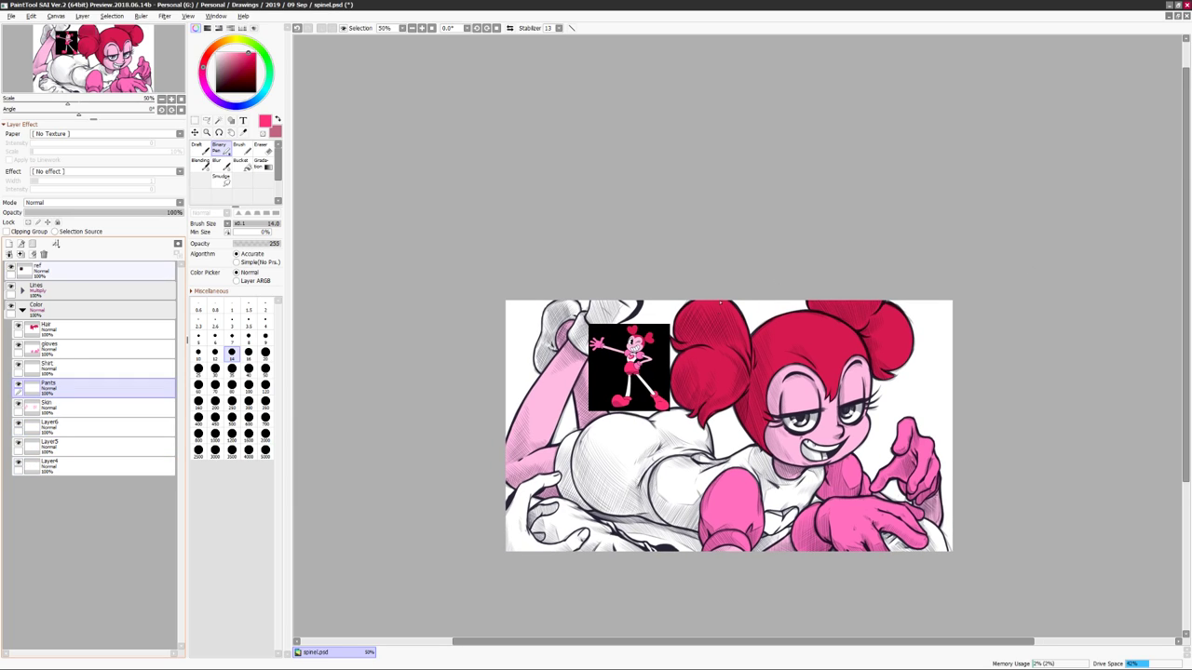
scroll(694, 364, up, 1)
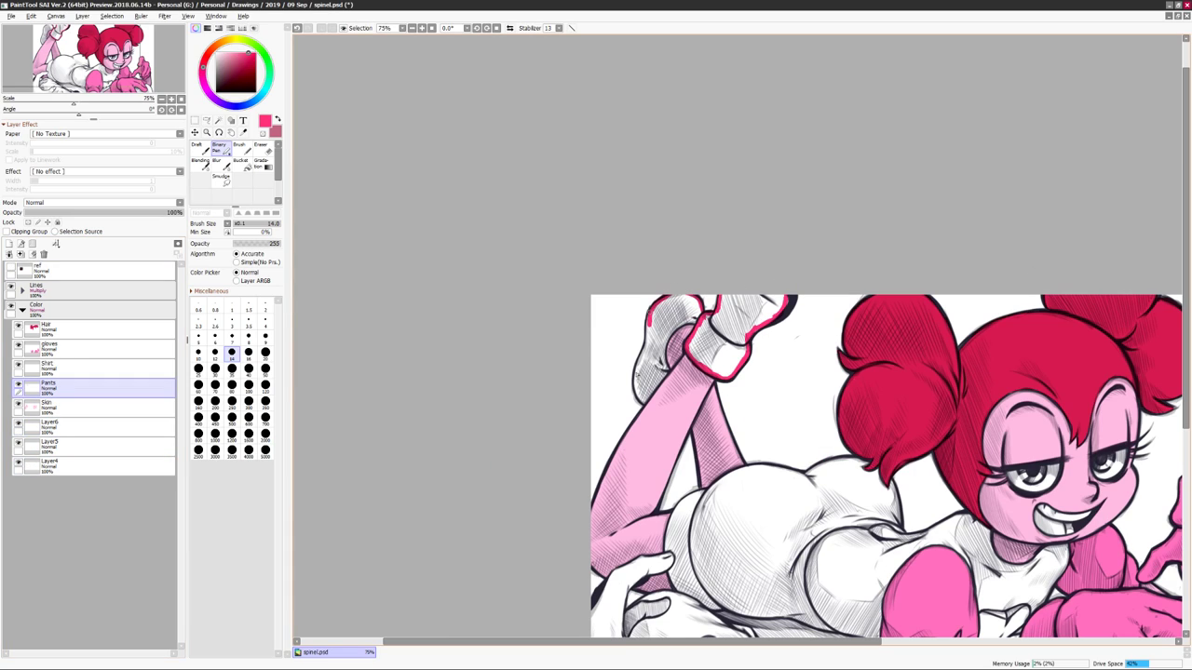
drag(652, 310, 645, 333)
scroll(541, 478, up, 1)
mouse_move(585, 407)
mouse_down()
mouse_move(553, 534)
mouse_move(734, 585)
mouse_up()
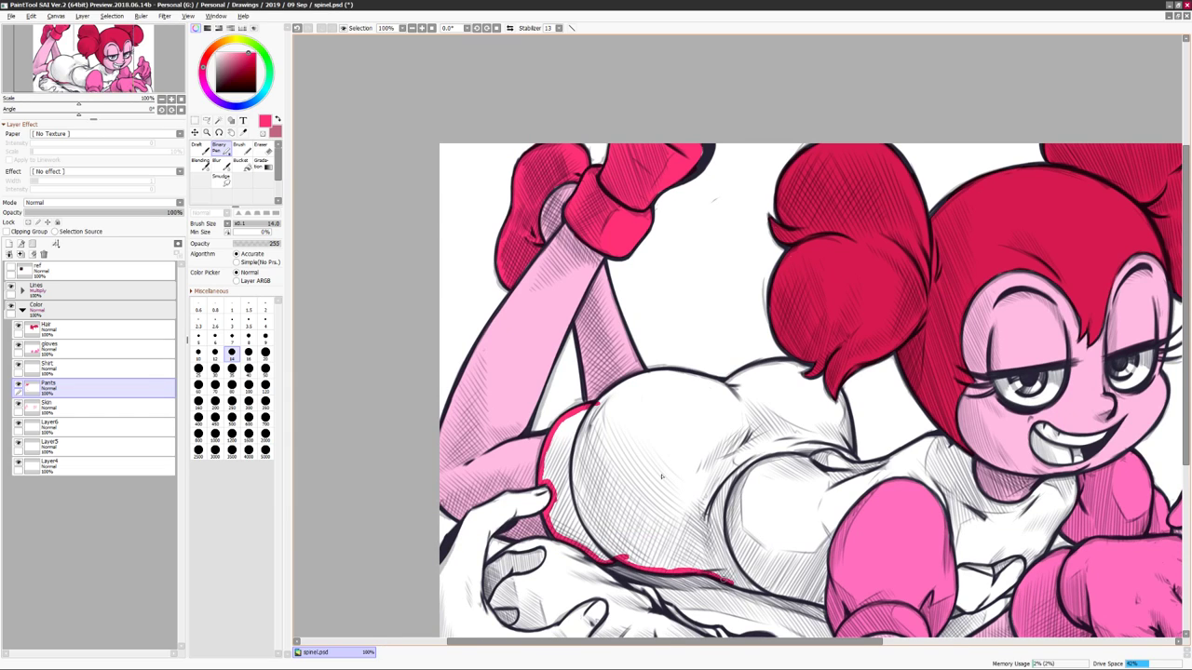
drag(659, 479, 510, 501)
mouse_move(693, 413)
mouse_down()
mouse_move(703, 466)
mouse_move(642, 397)
mouse_up()
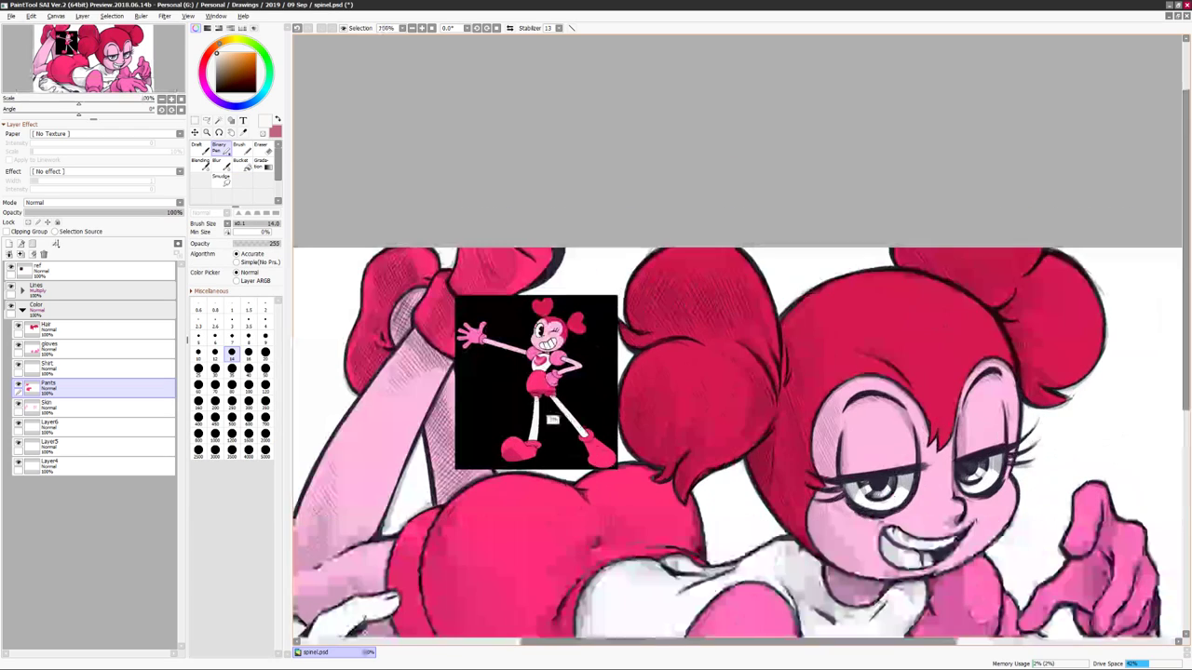
Fill the shirt in light pink on the Shirt layer and lighten the shirt and legs with Hue/Saturation at luminance +71.
click(68, 369)
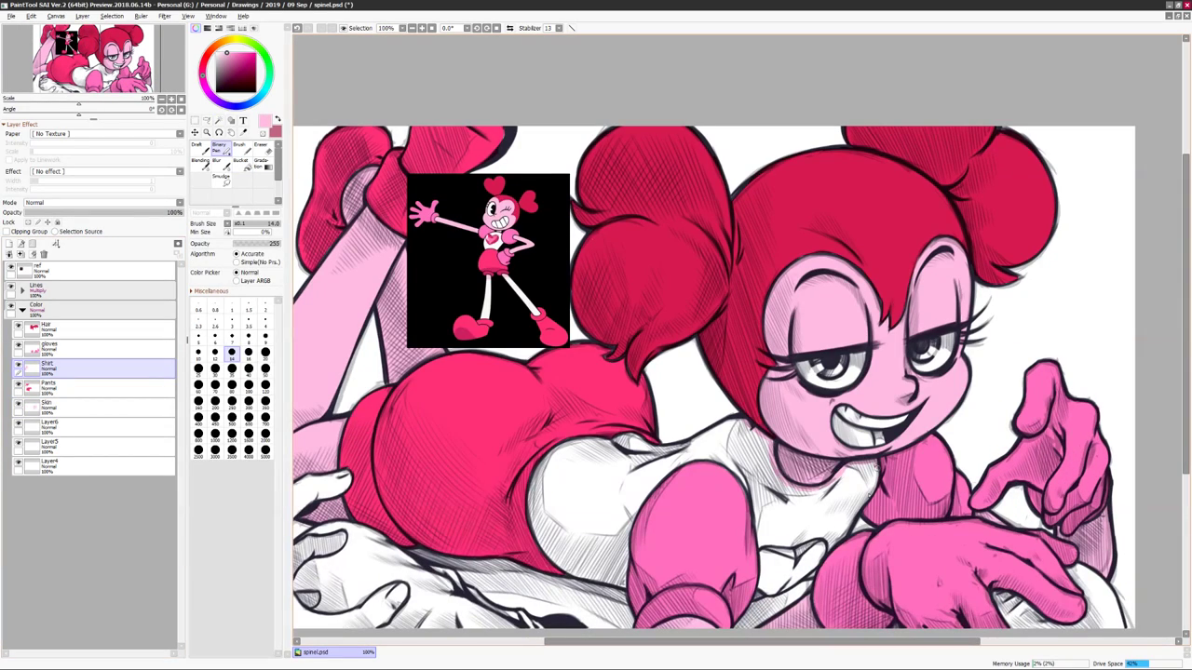
drag(875, 468, 824, 549)
mouse_move(705, 454)
mouse_down()
mouse_move(638, 499)
mouse_move(628, 557)
mouse_move(537, 530)
mouse_move(600, 440)
mouse_up()
key(ctrl+minus)
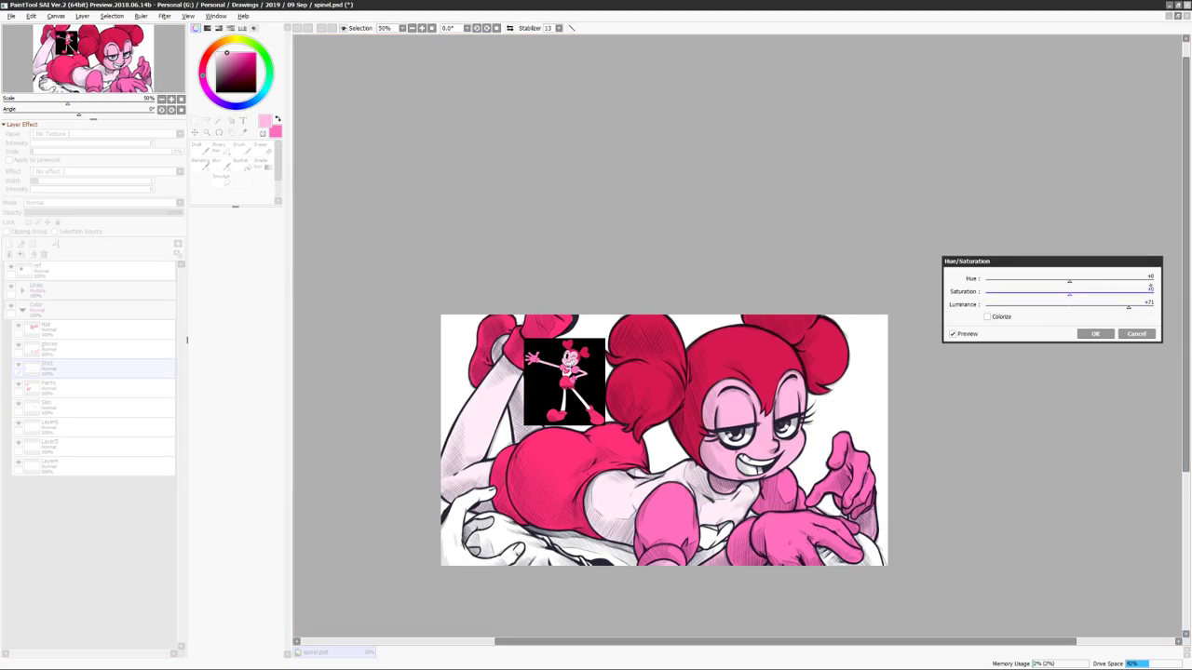
Fill the chest gem in dark rose on a new layer named Gem.
key(b)
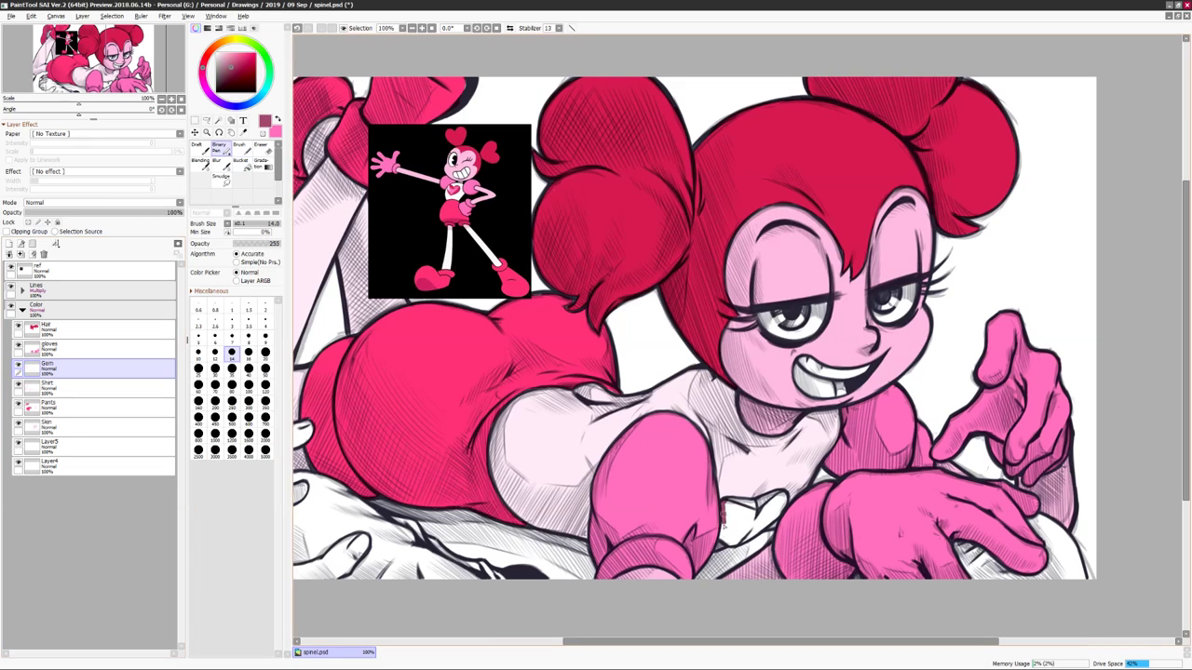
drag(722, 545, 787, 498)
key(ctrl+minus)
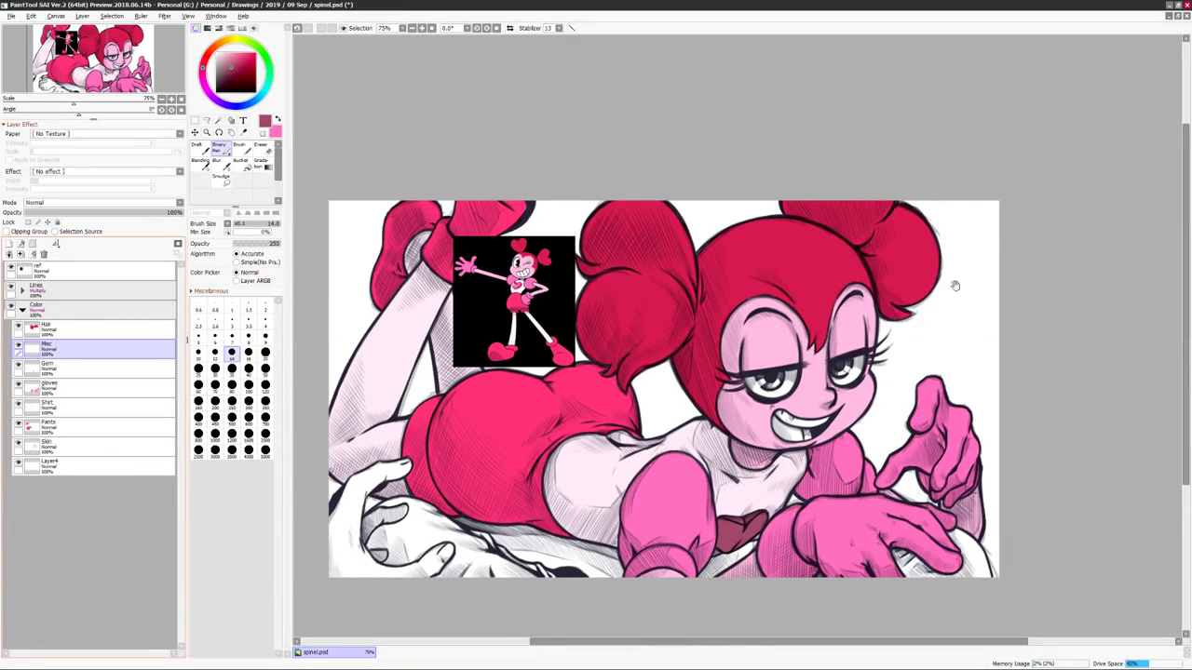
Color the irises crimson and the tongue soft pink on a layer named Misc.
key(ctrl+plus)
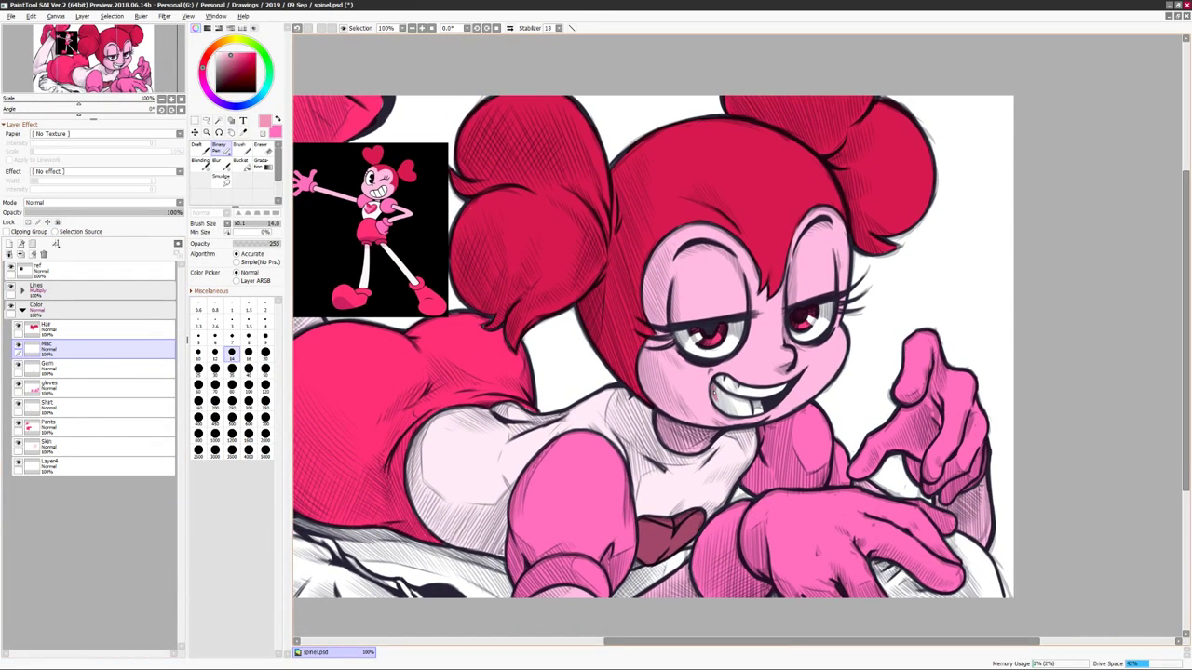
key(b)
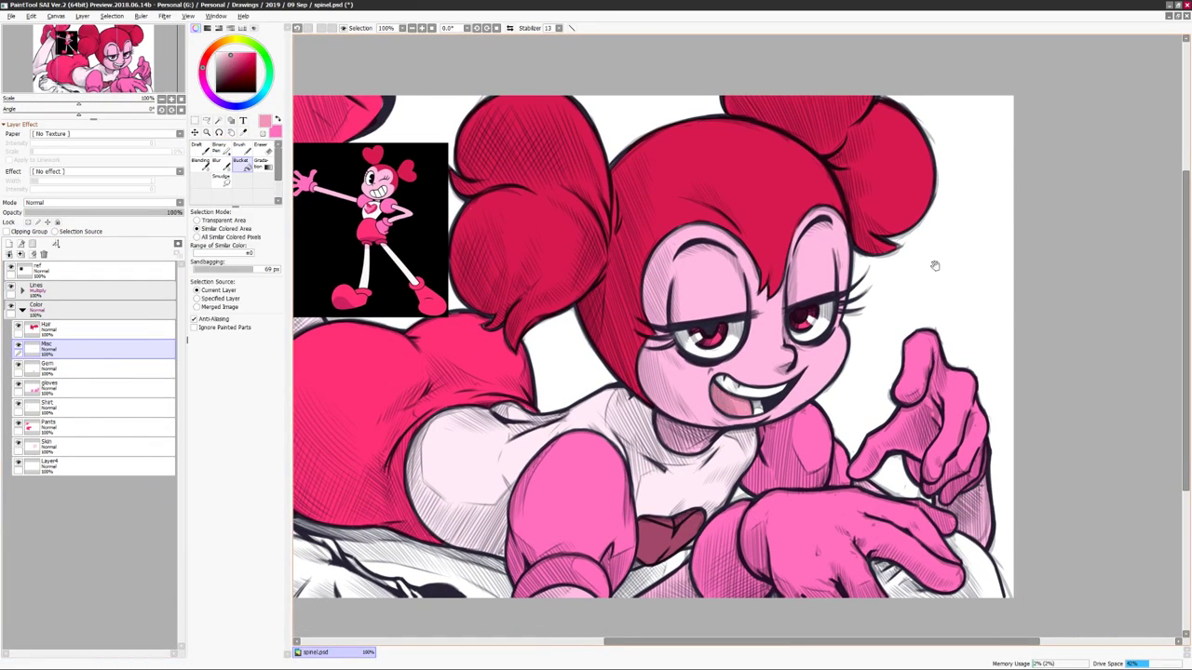
key(ctrl+minus)
Rename the shirt layer Whites and fill the whites of the eyes and the teeth in very pale pink.
key(n)
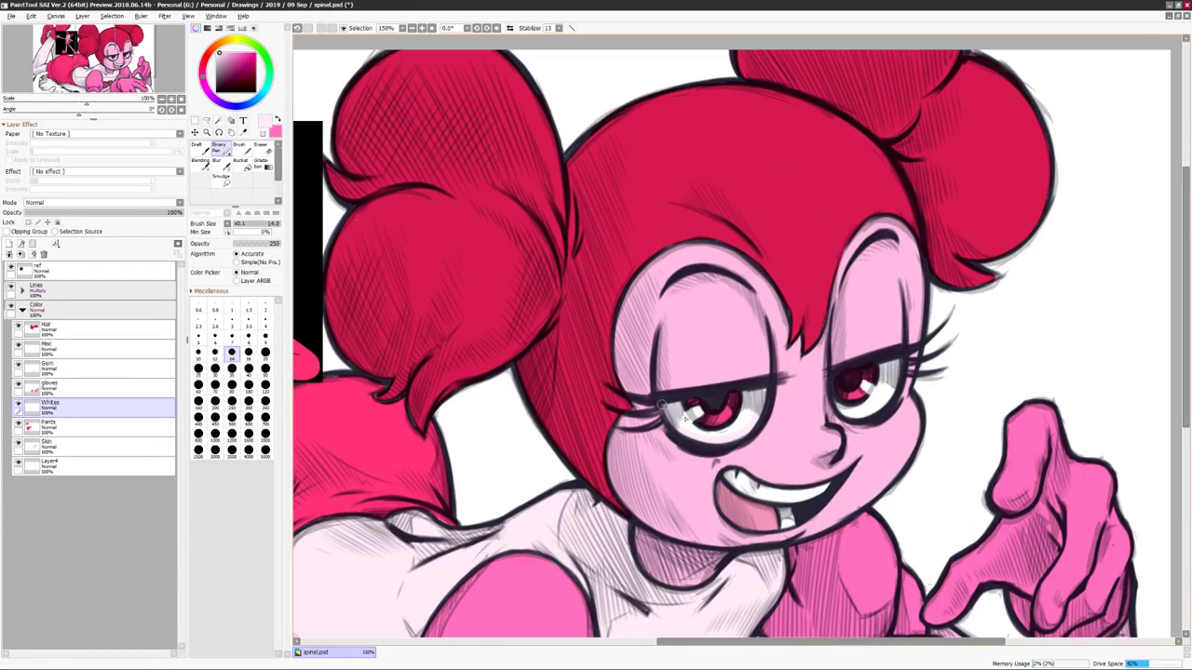
key(ctrl+minus)
key(ctrl+minus)
key(ctrl+minus)
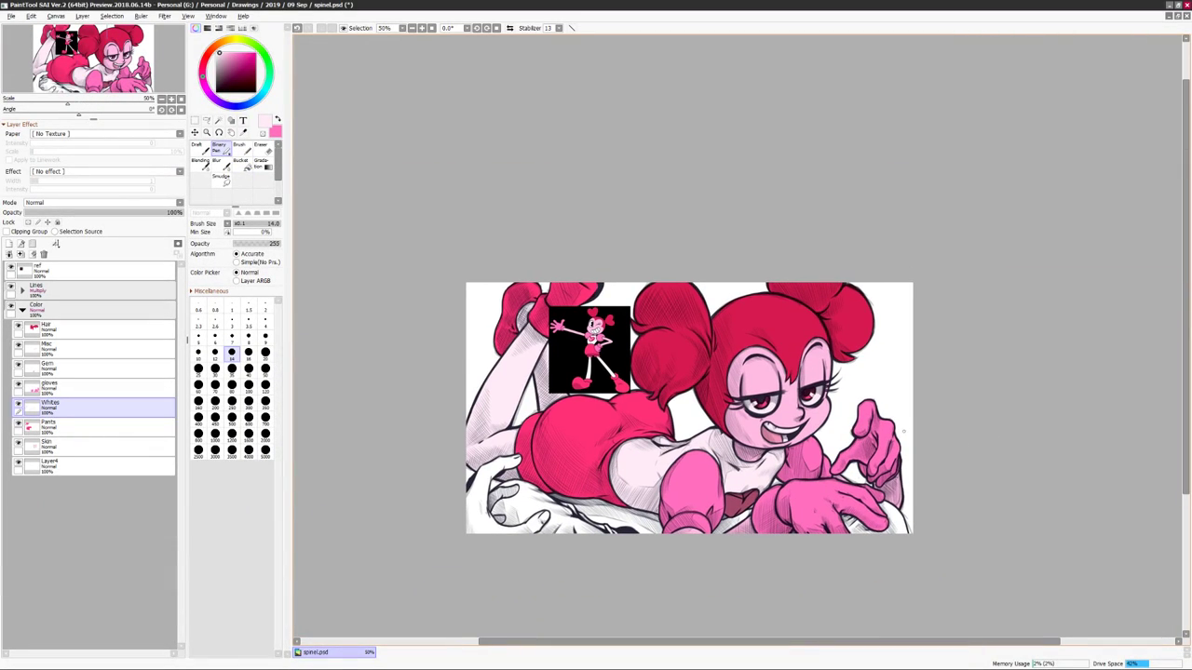
Color the jeans beneath the reaching hand and under the raised glove slate blue on a bottom layer named Pants.
click(677, 27)
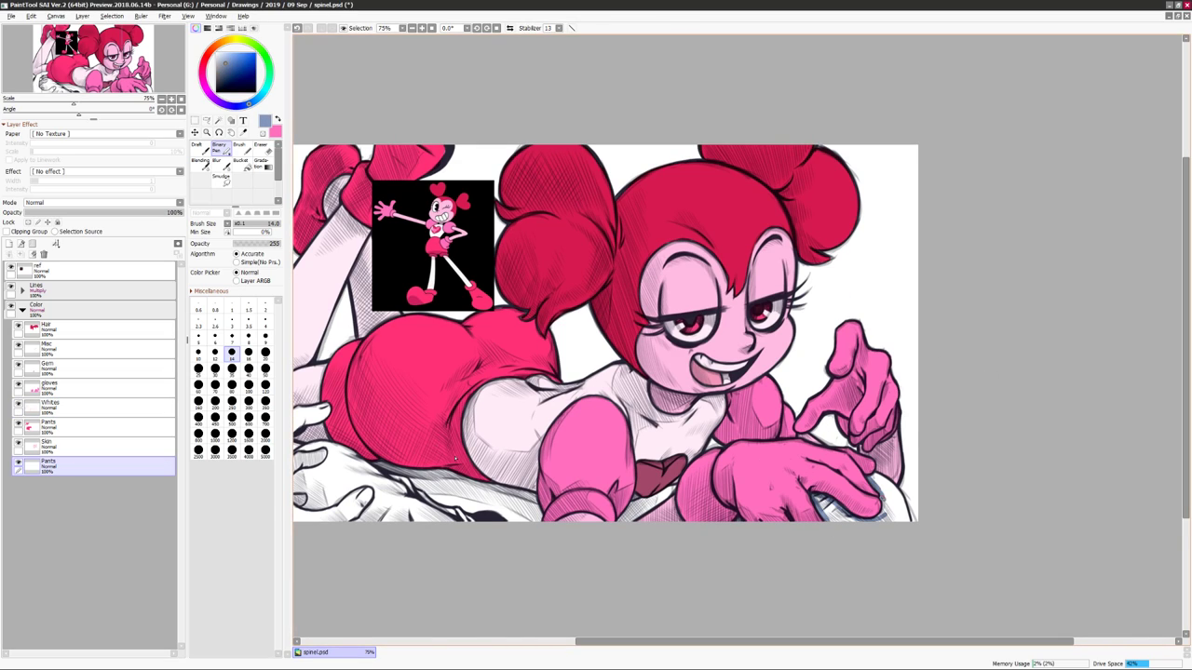
drag(459, 409, 605, 370)
drag(523, 429, 570, 457)
drag(562, 449, 622, 486)
drag(468, 442, 514, 467)
mouse_move(503, 441)
mouse_down()
mouse_move(527, 483)
mouse_move(509, 488)
mouse_up()
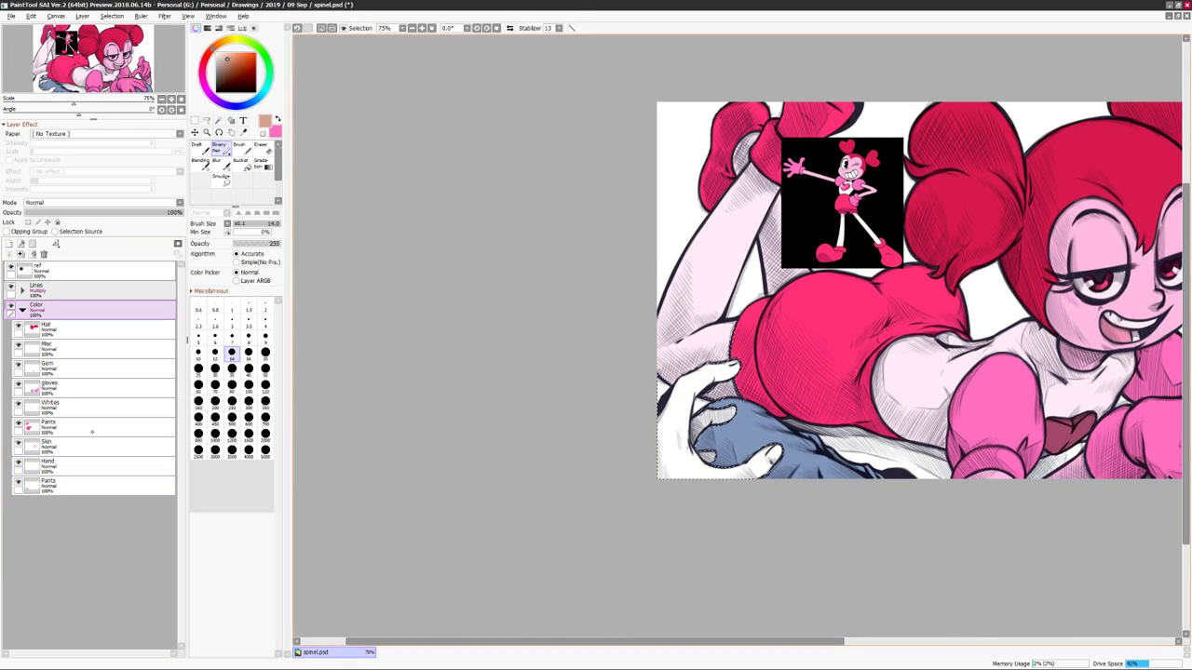
Outline the foreground hand and fill it in tan on a new layer named Hand.
drag(732, 360, 661, 422)
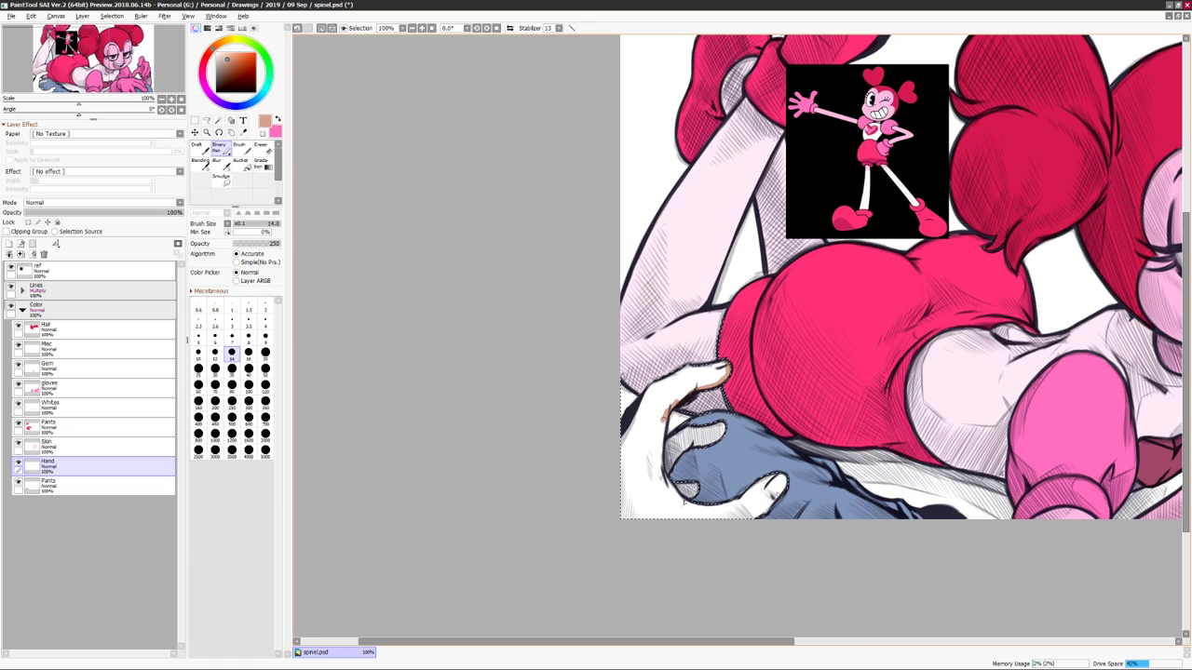
click(240, 162)
click(680, 438)
scroll(993, 485, down, 3)
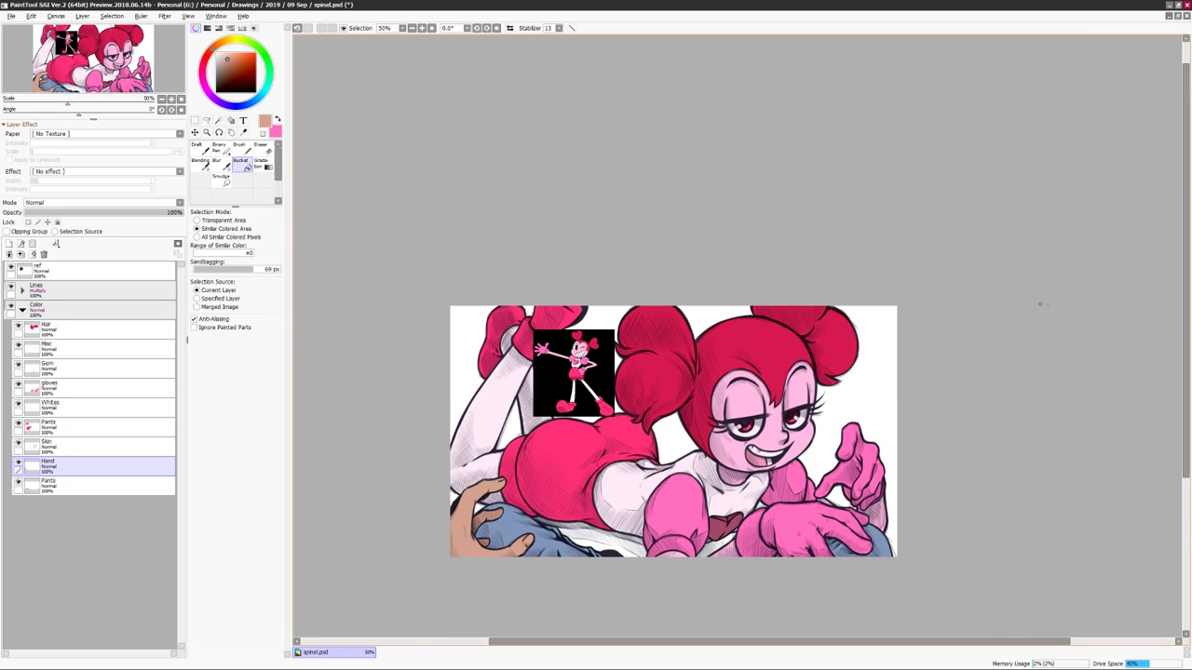
Shift the hair to a darker magenta and the skin to a deeper mauve pink with Hue/Saturation.
key(ctrl+u)
key(Return)
key(ctrl+u)
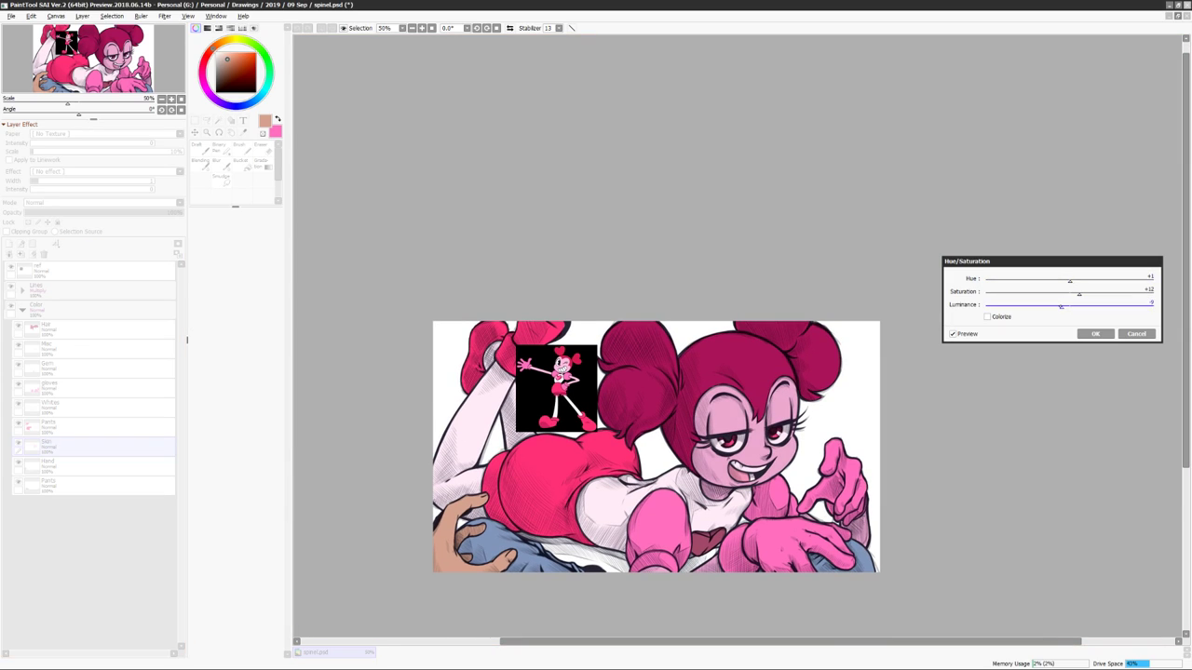
key(Return)
Separate the shirt onto its own layer named Shirt and recolor it purple using Hue/Saturation with Colorize enabled.
click(93, 408)
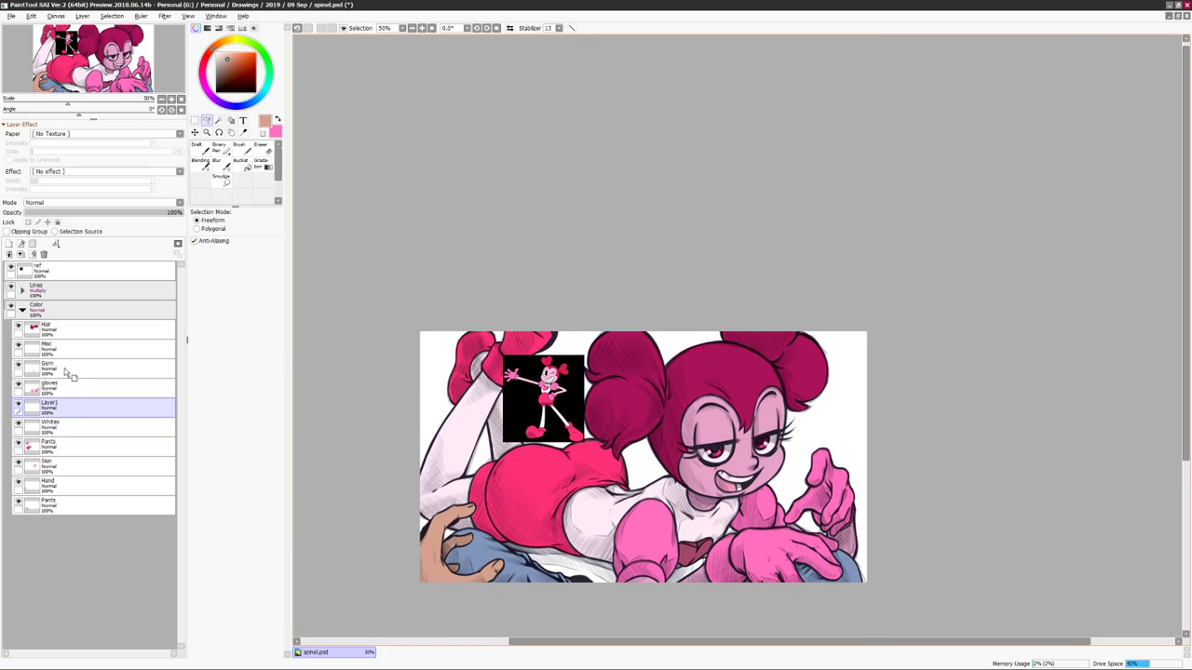
key(ctrl+u)
drag(1043, 306, 1010, 306)
drag(1109, 294, 1068, 294)
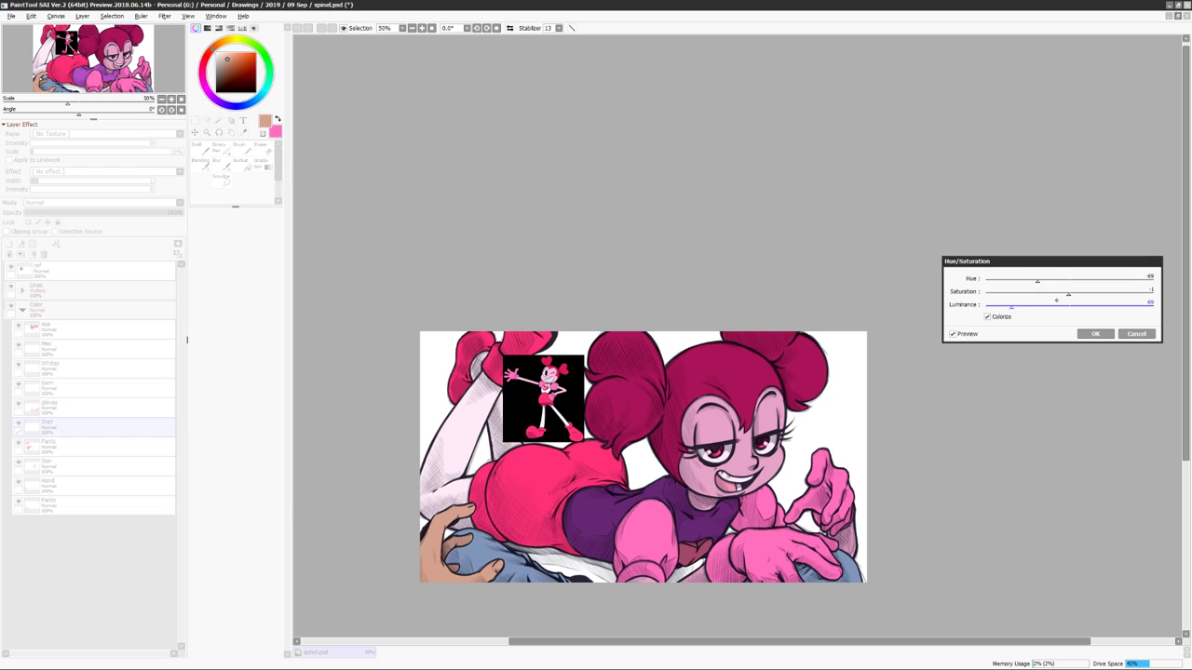
drag(968, 261, 916, 260)
drag(991, 279, 1003, 295)
key(Return)
Shift the gloves toward orchid with Hue/Saturation at hue -14, saturation -20 and luminance -12.
click(103, 406)
key(ctrl+u)
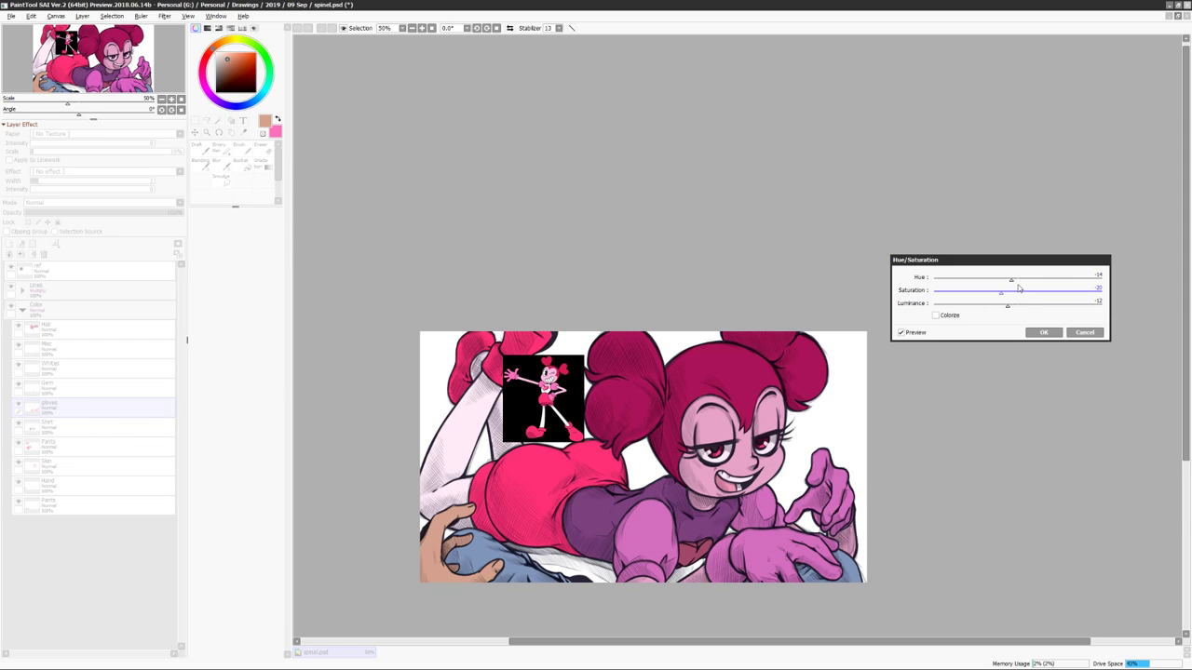
key(Return)
Adjust the shirt to saturation +17 with raised luminance, and shift the shorts and shoes to magenta purple.
click(56, 425)
key(ctrl+u)
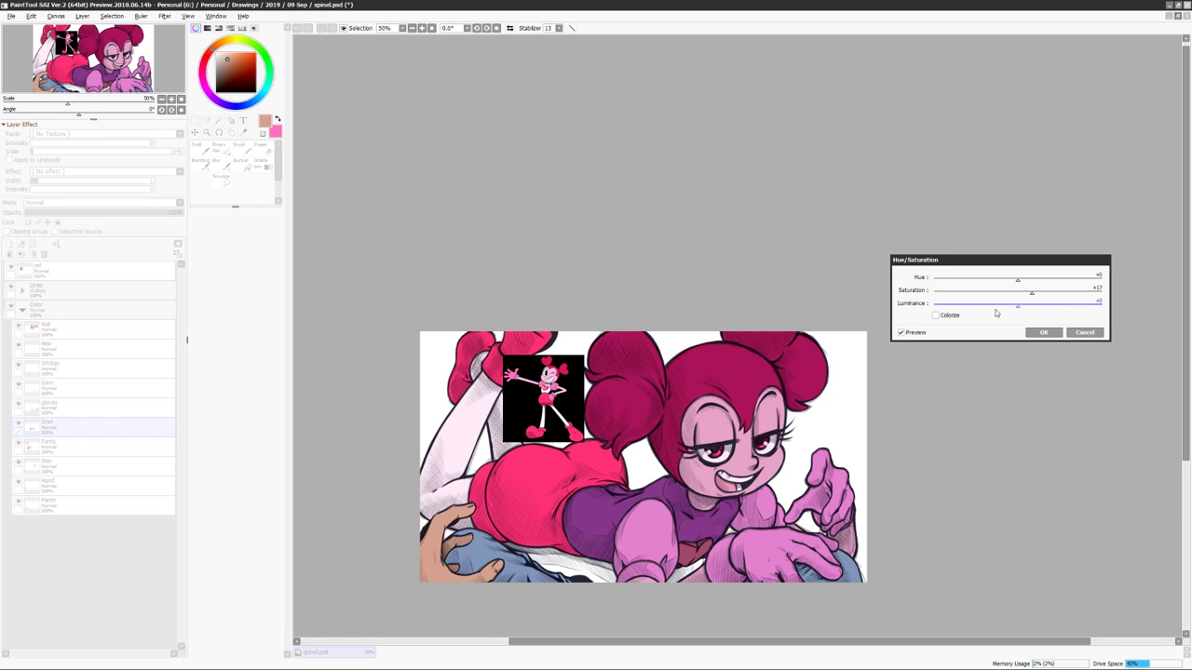
drag(1017, 305, 1029, 306)
click(1042, 333)
click(66, 446)
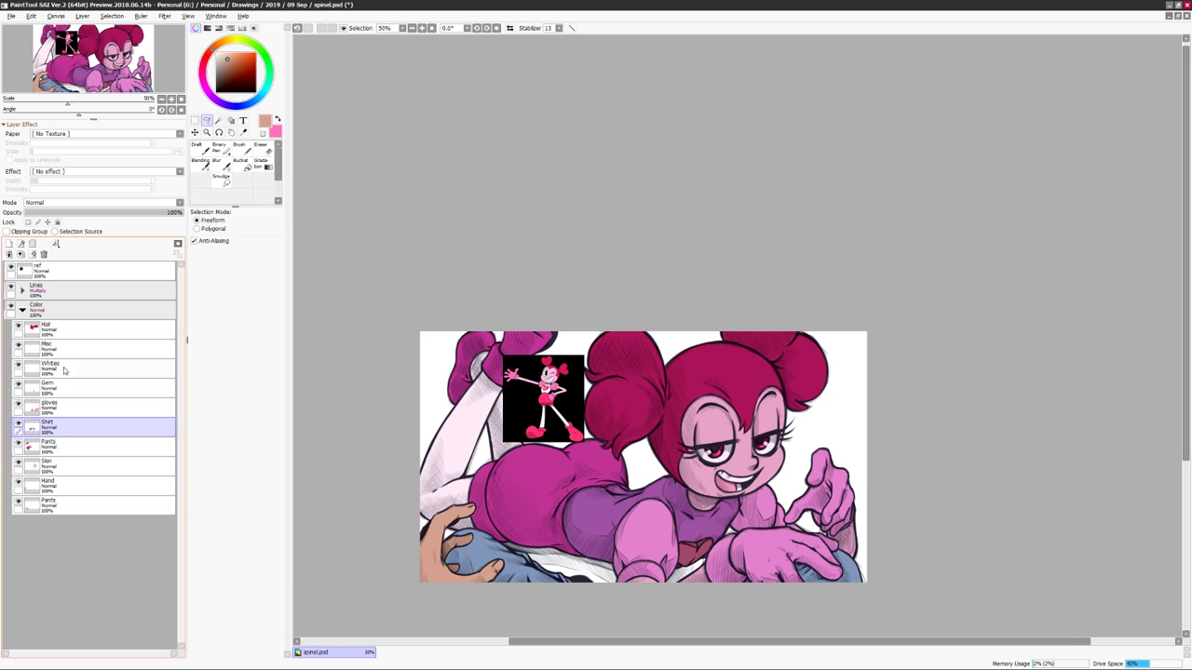
Fill the legs in orchid on a new Leggings layer and the backdrop in vivid purple on a BG layer.
key(ctrl+shift+n)
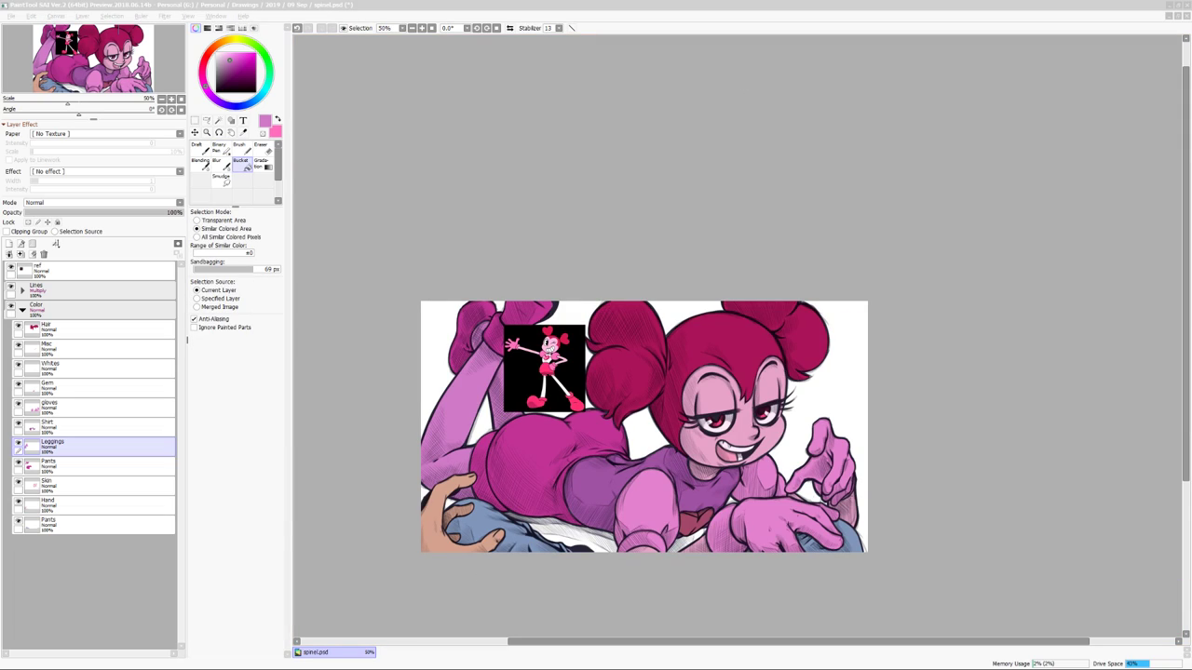
key(alt+F4)
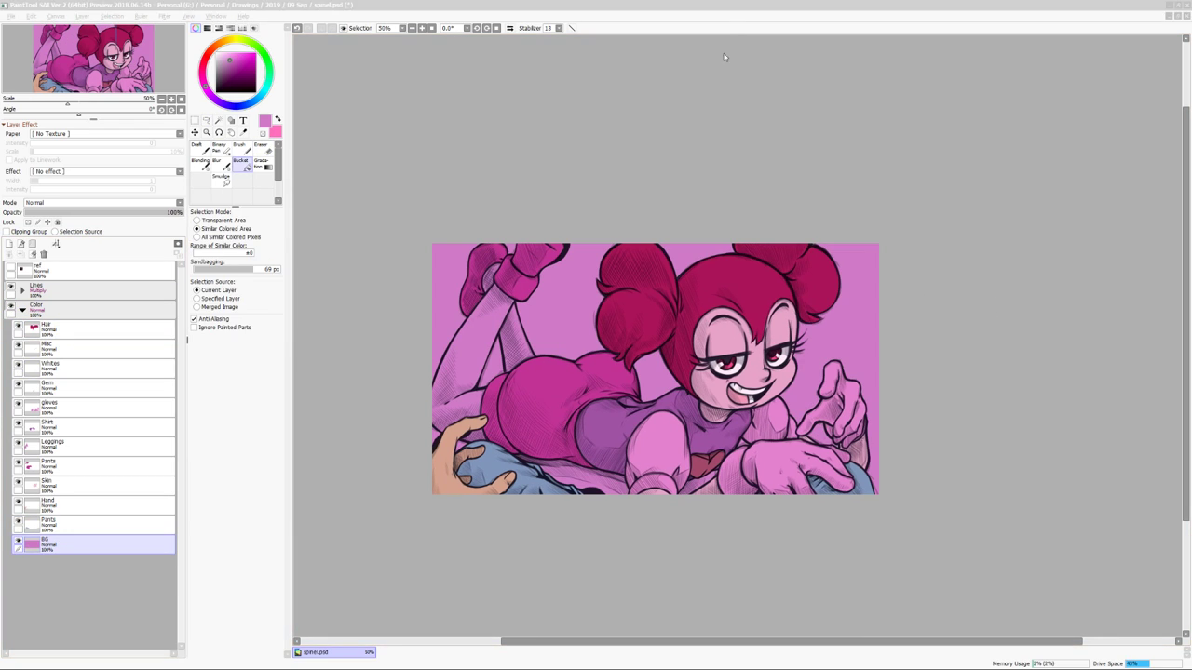
key(ctrl+u)
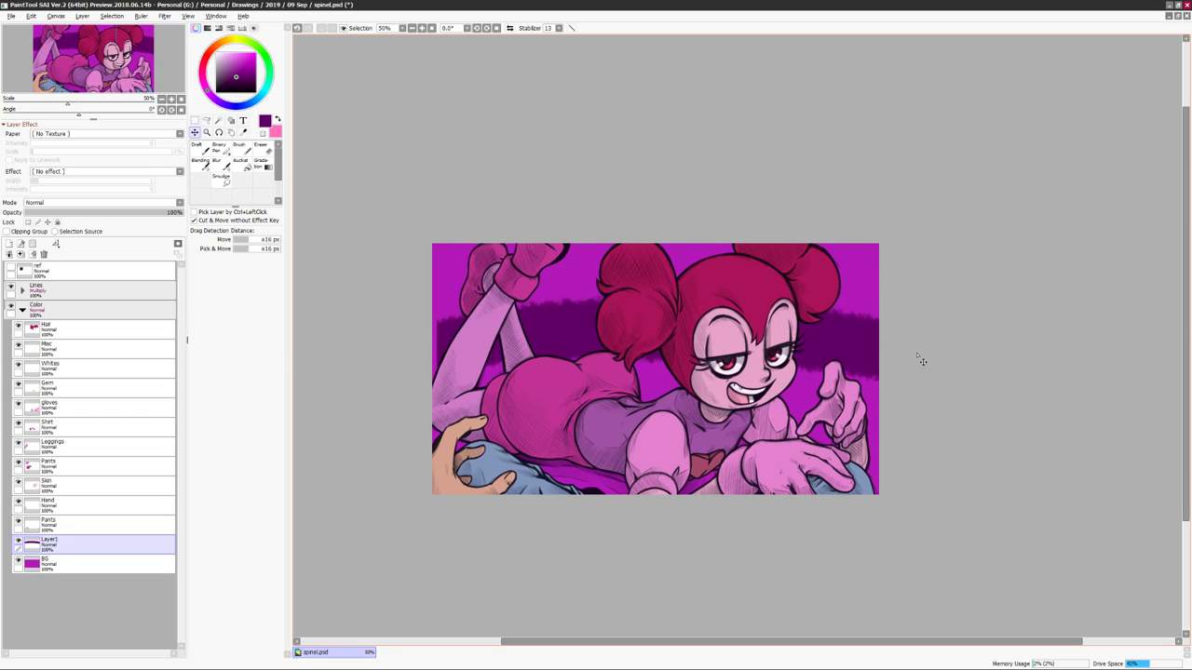
Undo the dark purple background band, then repaint the upper background dark purple and blend its lower edge.
key(ctrl+z)
key(b)
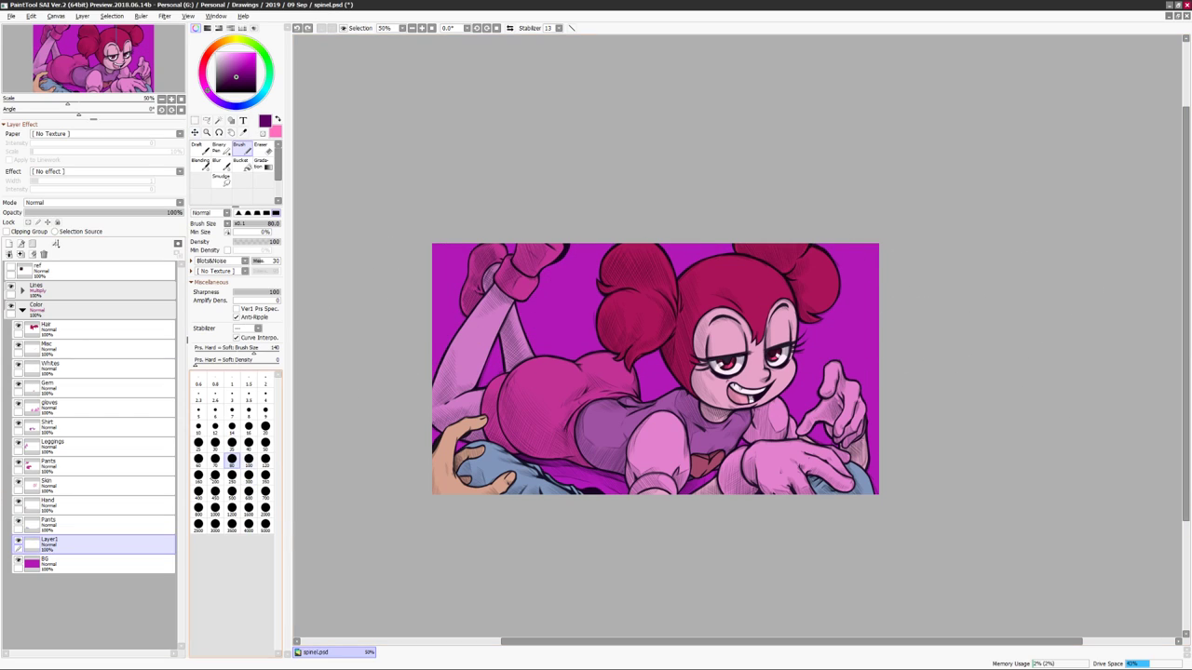
key(n)
mouse_move(894, 307)
mouse_down()
mouse_move(878, 279)
mouse_move(532, 244)
mouse_up()
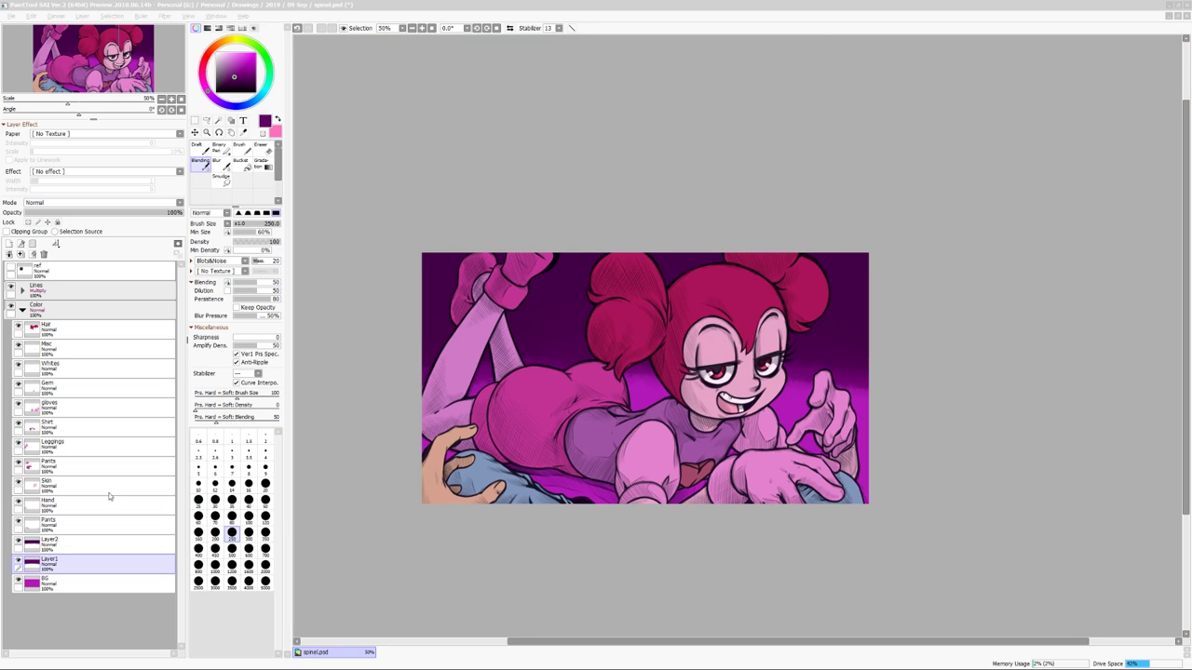
Shift the background to blue with Hue/Saturation and darken its top with blended black on a merged layer named BG2.
drag(1011, 284, 1064, 278)
drag(1055, 306, 1013, 278)
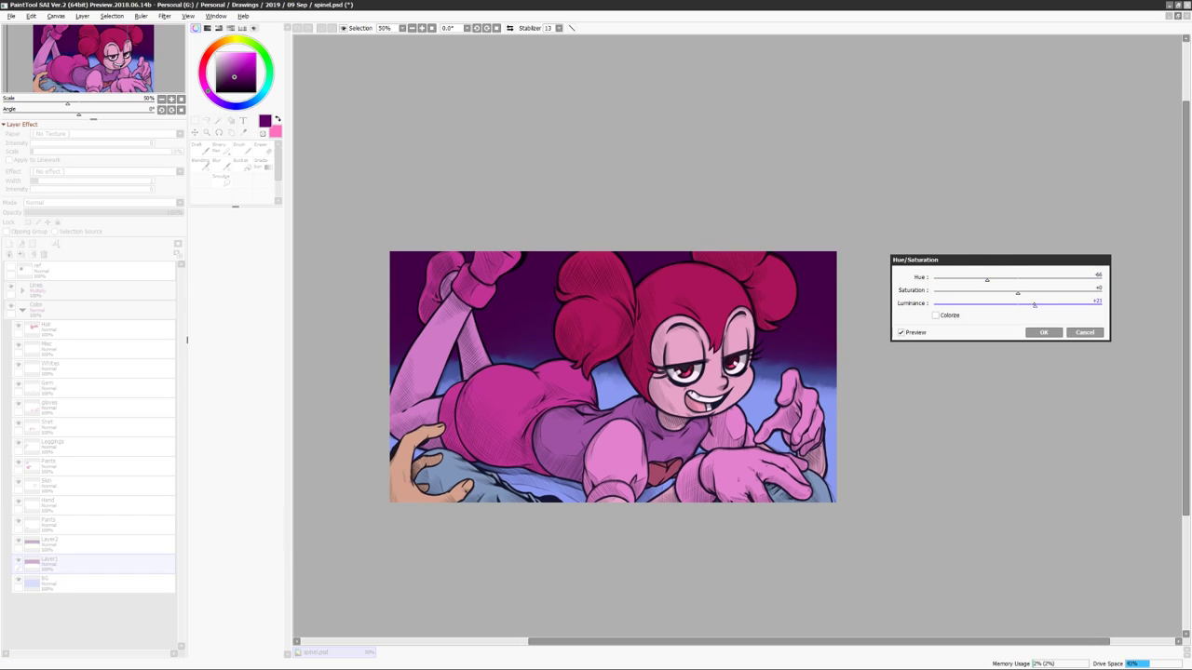
click(1045, 332)
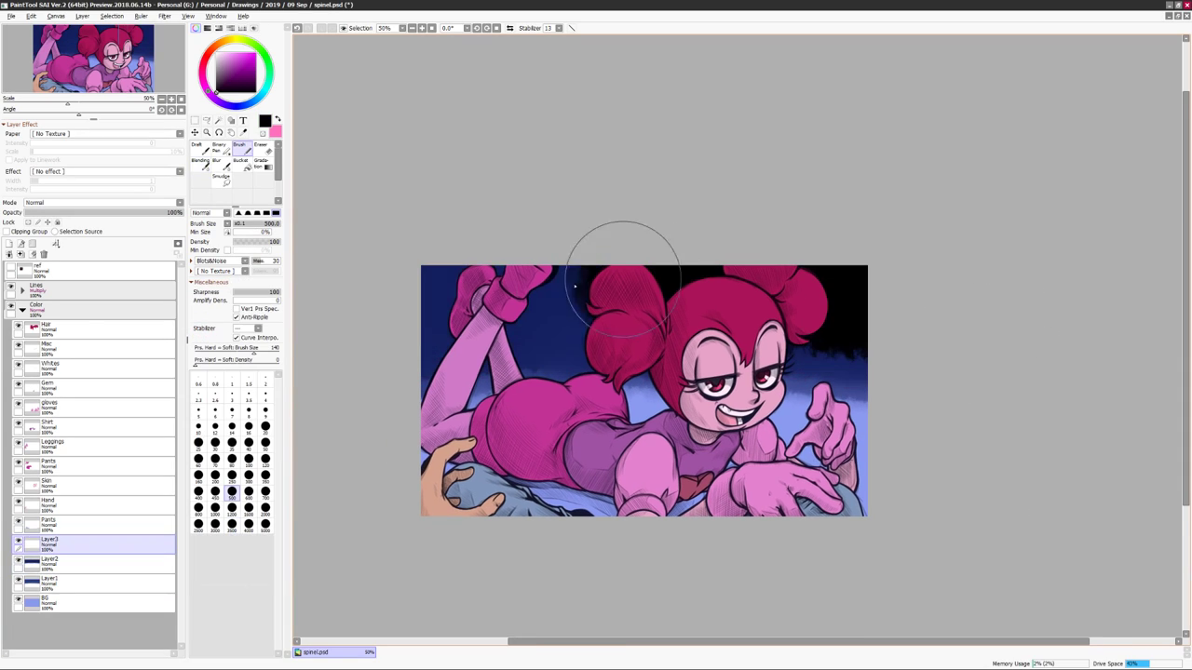
key(ctrl+t)
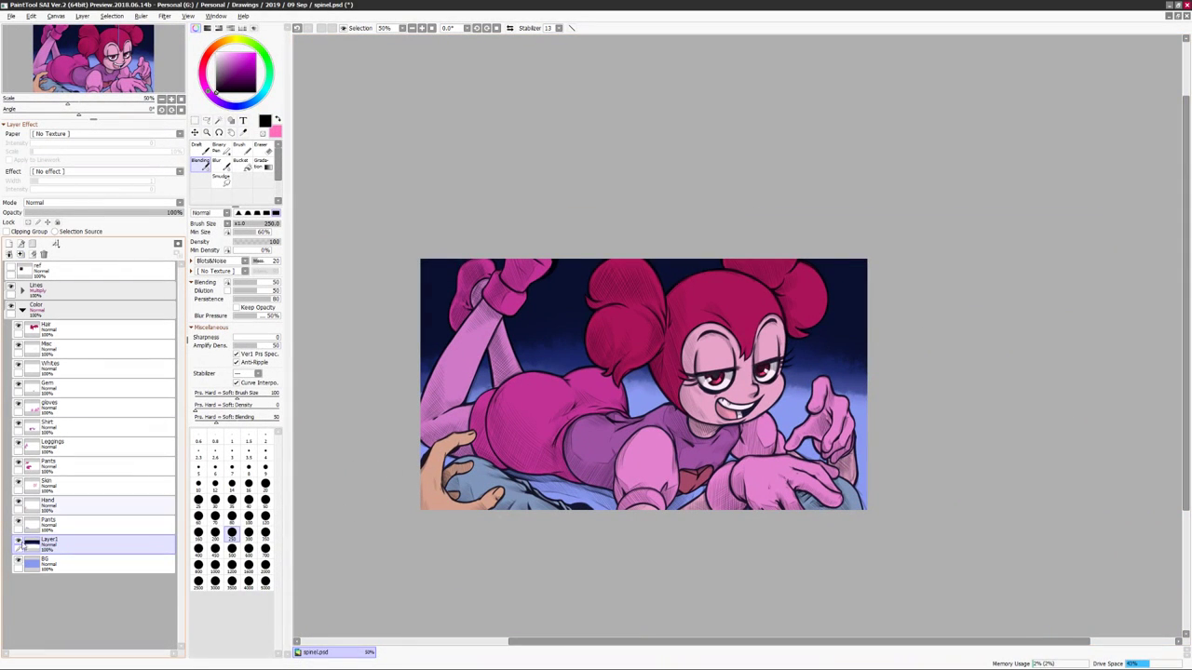
key(Return)
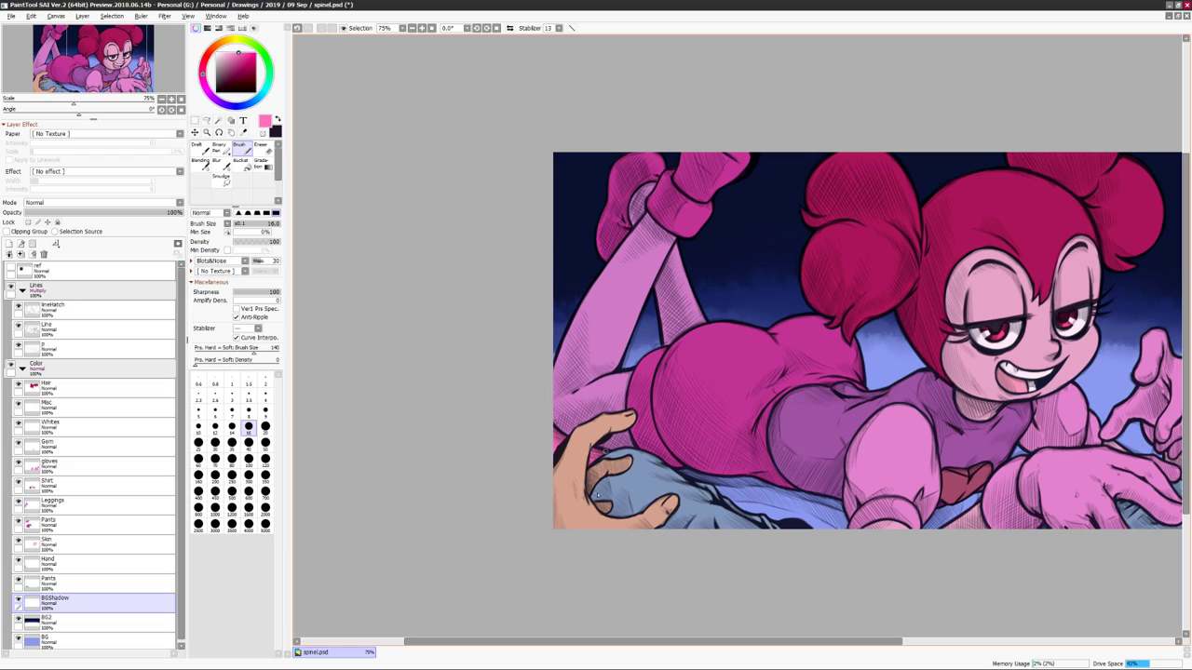
Paint a pink shadow shape beneath the body on the BGShadow layer and blend it with a reduced brush size.
scroll(678, 535, right, 3)
key(b)
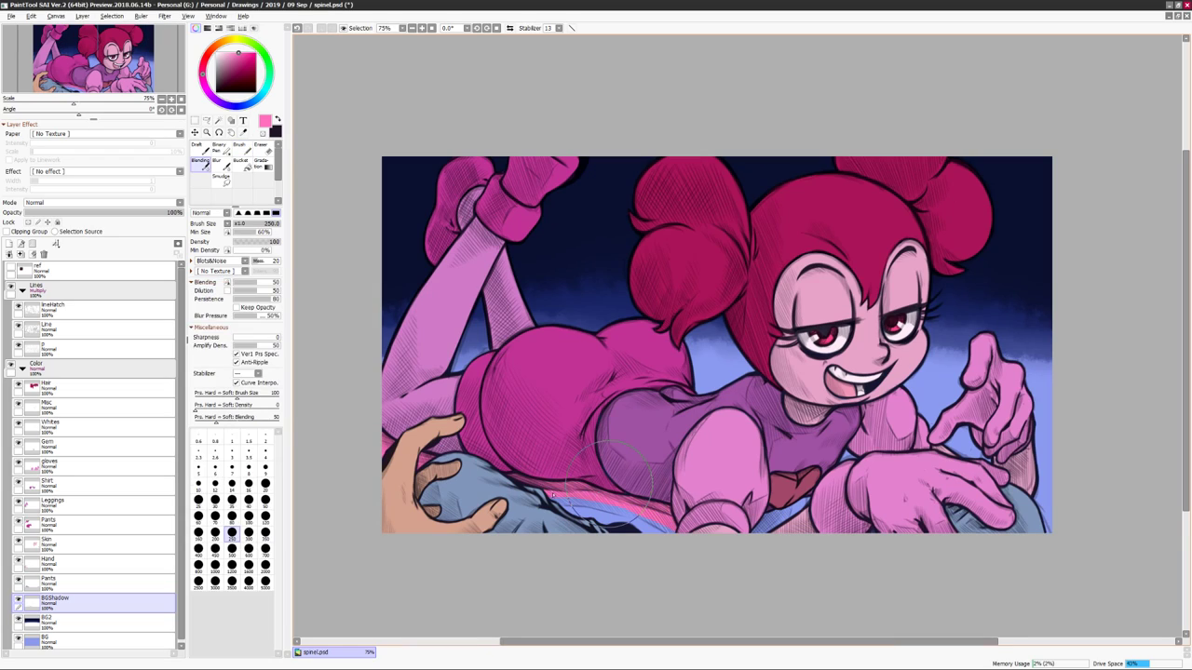
key(bracketleft)
key(bracketleft)
key(bracketleft)
key(bracketleft)
key(bracketleft)
key(bracketleft)
key(bracketleft)
key(bracketleft)
key(bracketleft)
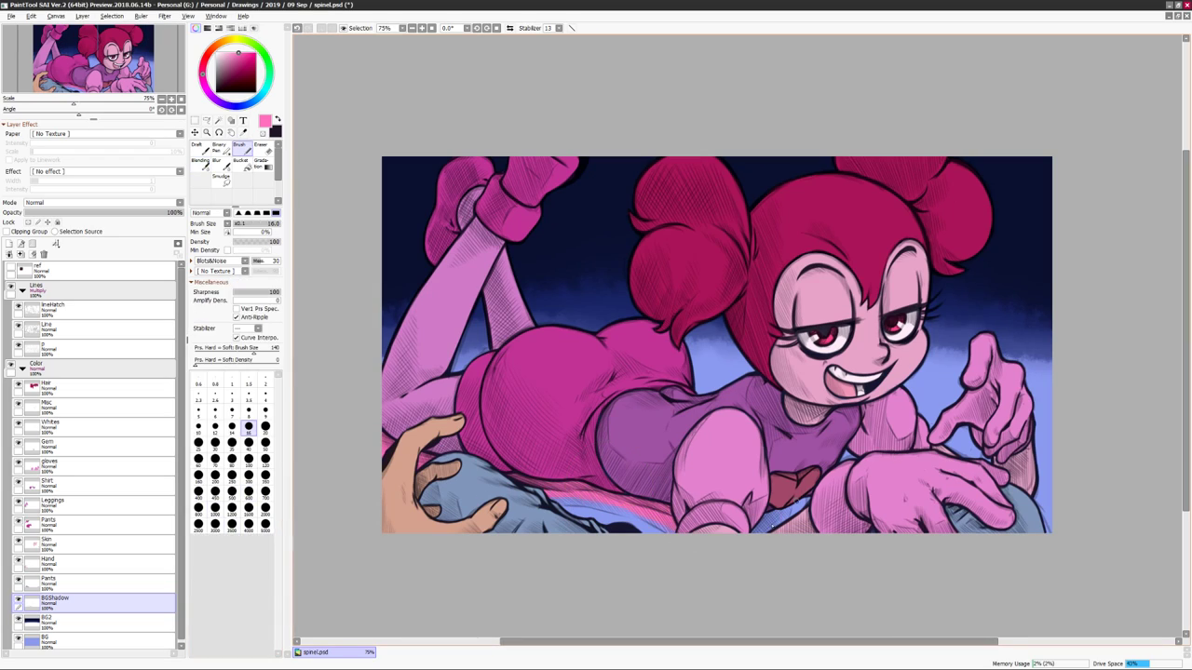
Set BGShadow to Multiply and recolor it with Hue/Saturation at hue -102, saturation -69 and luminance -14.
scroll(759, 533, down, 2)
key(ctrl+u)
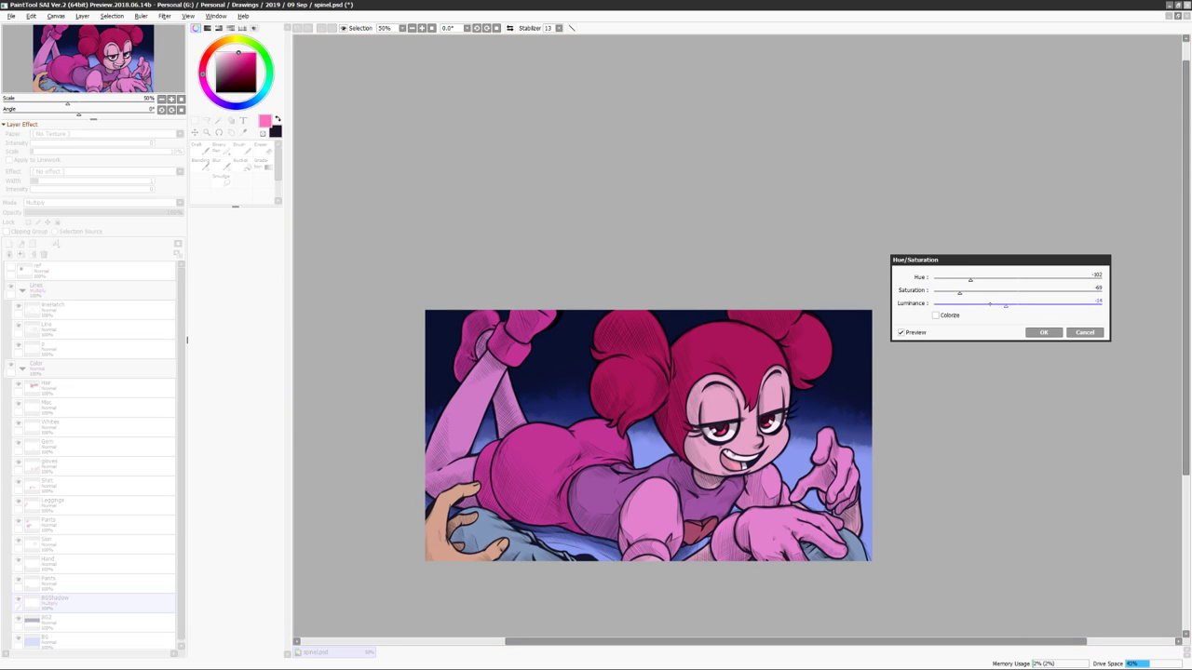
click(1077, 334)
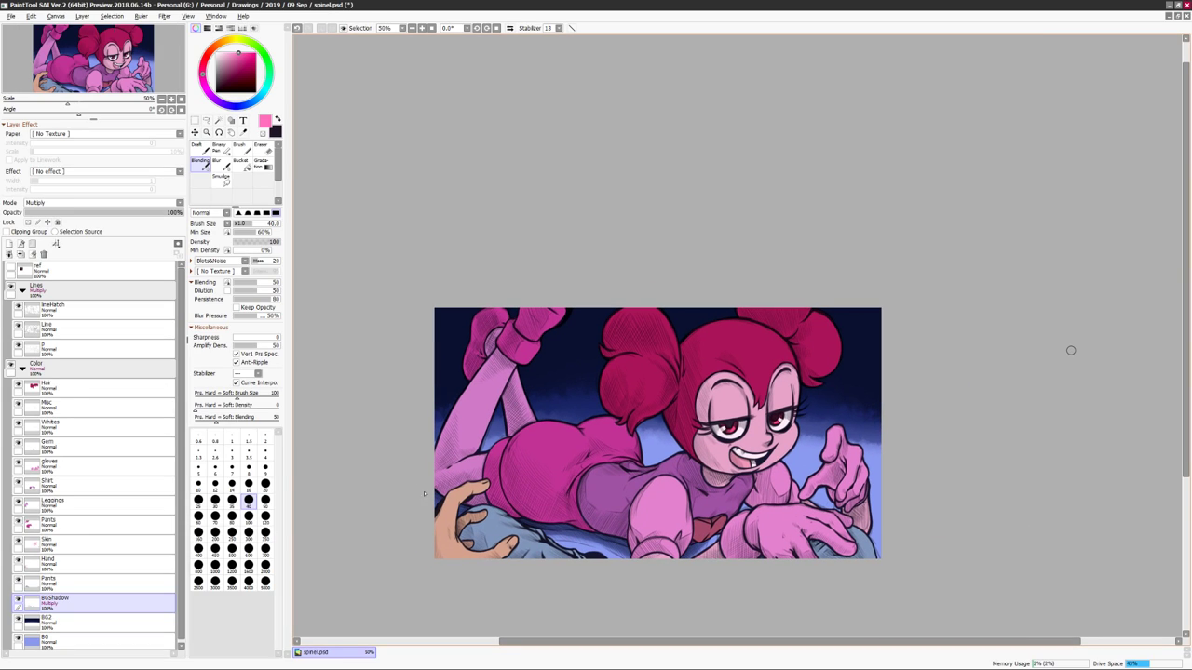
Paint a second shadow beneath the body on a new Multiply layer and mute its color with Hue/Saturation.
key(ctrl+shift+n)
key(n)
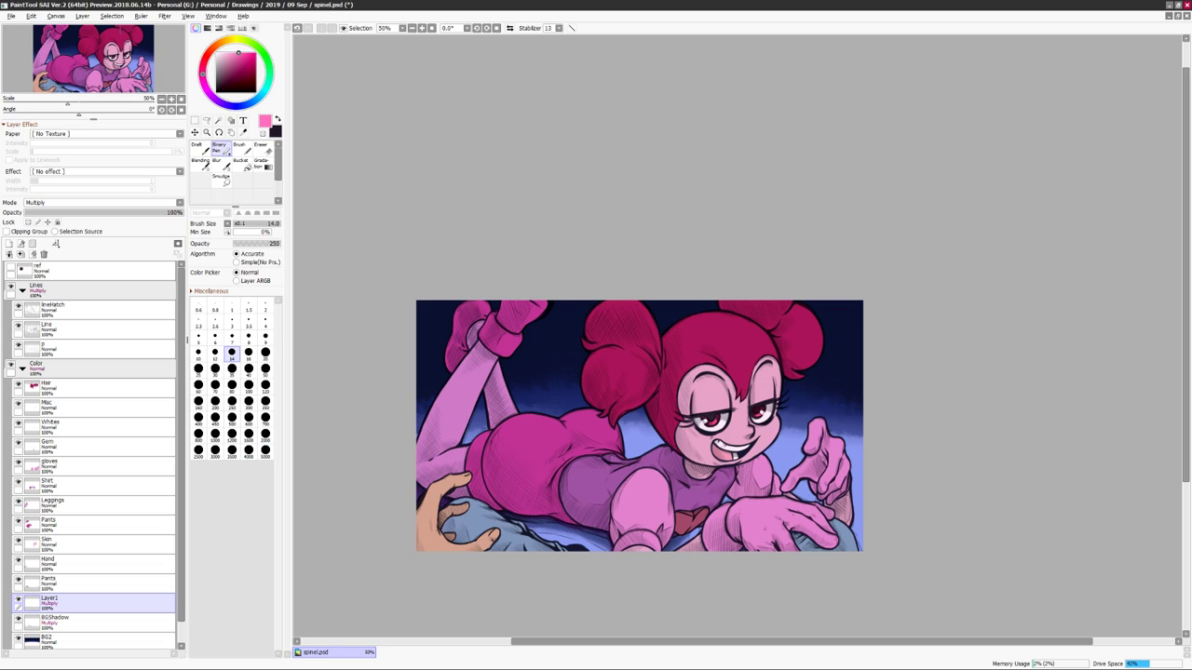
drag(603, 554, 619, 498)
key(ctrl+u)
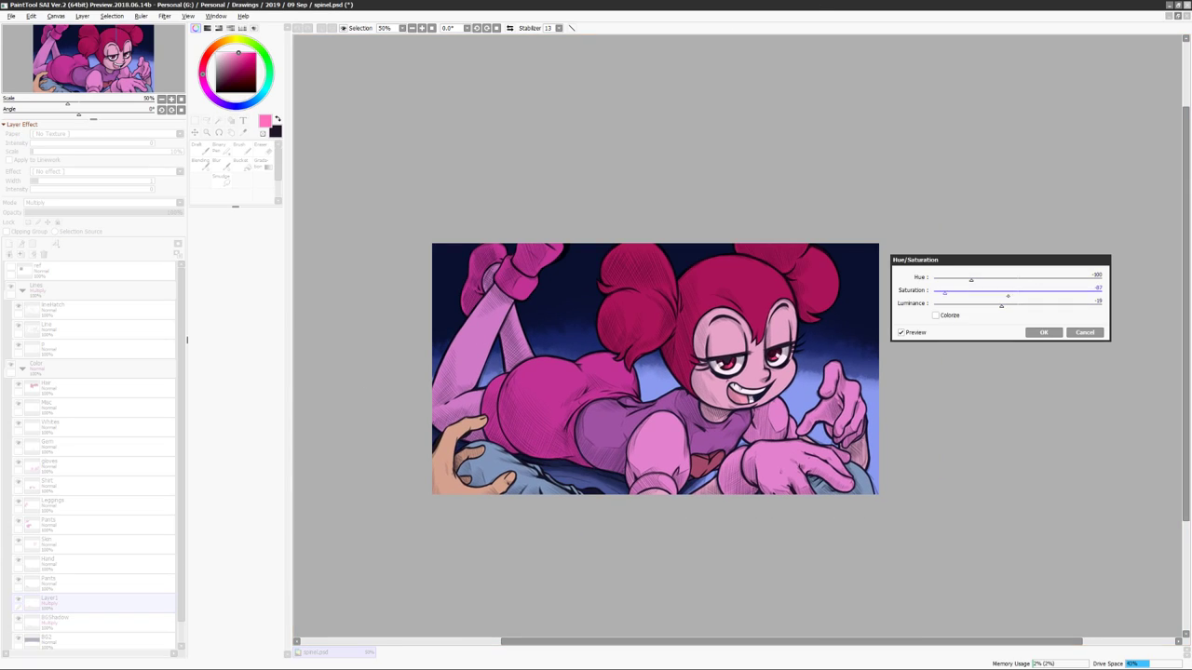
key(Escape)
key(ctrl+z)
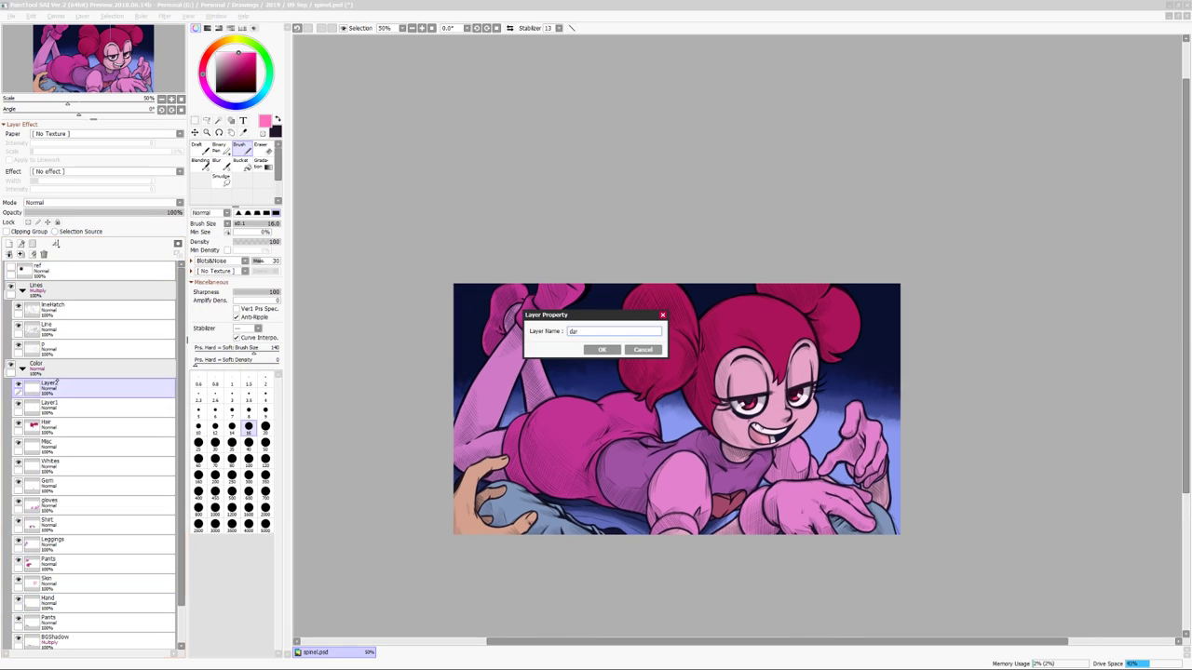
Name the two new shading layers above the hair layer DARK and "d a r k".
key(Return)
double_click(67, 407)
text(dark)
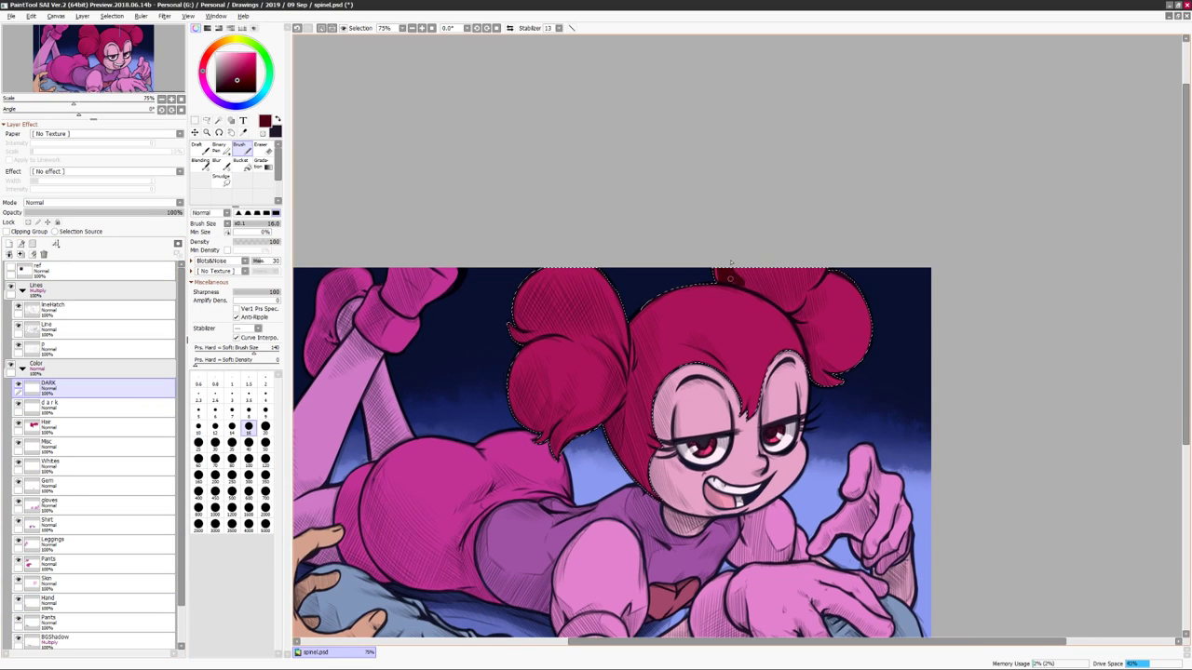
Paint dark maroon shadows on the hair bun above the raised glove, within the hair selection on the DARK layer.
mouse_move(726, 279)
mouse_down()
mouse_move(769, 283)
mouse_move(811, 264)
mouse_move(802, 291)
mouse_move(815, 267)
mouse_move(810, 293)
mouse_move(609, 326)
mouse_move(868, 335)
mouse_move(736, 351)
mouse_move(769, 415)
mouse_up()
key(h)
key(h)
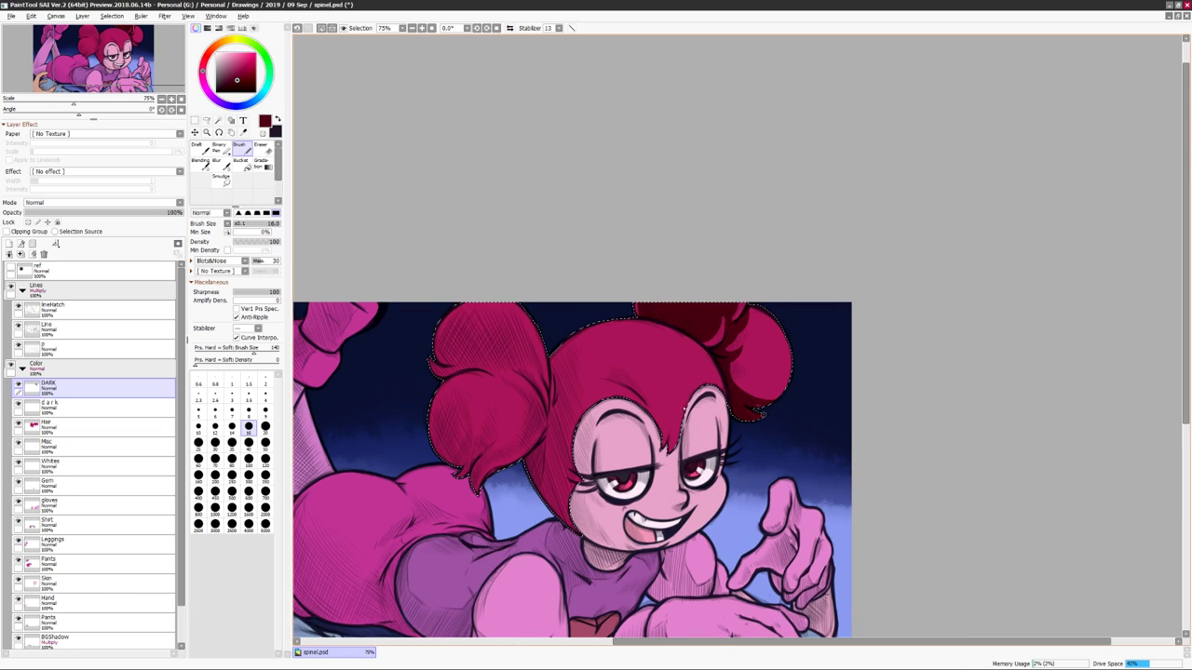
drag(666, 392, 773, 378)
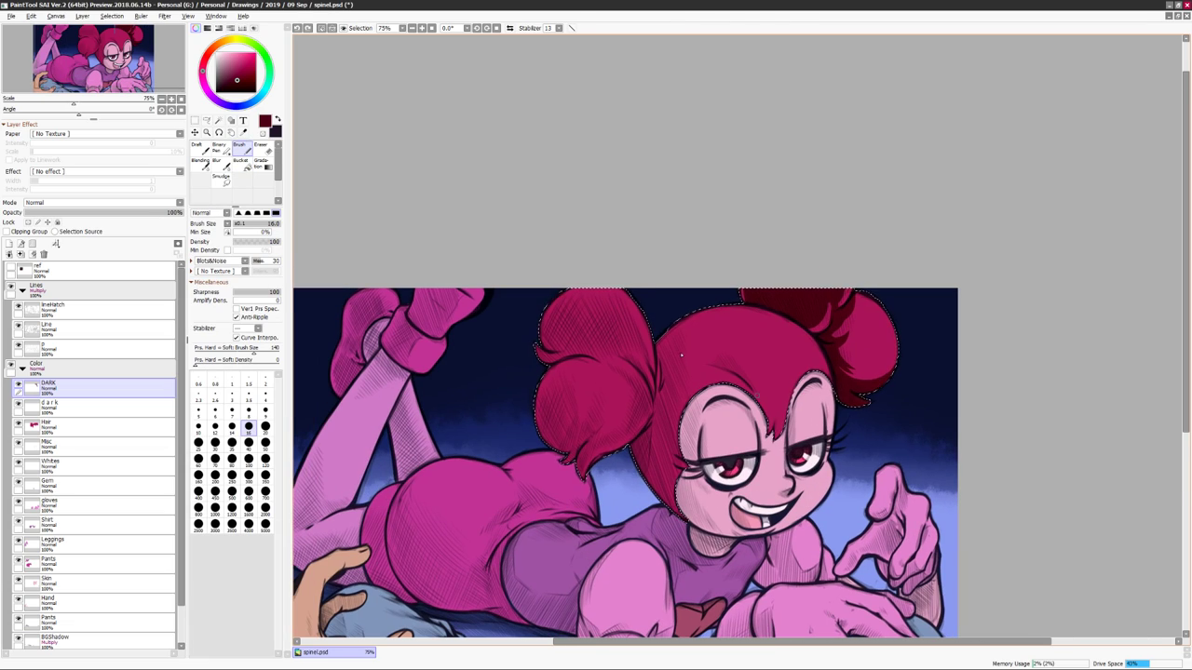
Shade the head hair in dark maroon along the side of the face, the crown and the hairline.
mouse_move(657, 362)
mouse_down()
mouse_move(635, 456)
mouse_move(689, 312)
mouse_move(656, 330)
mouse_up()
key(d)
drag(652, 447, 642, 512)
drag(671, 400, 652, 484)
drag(703, 367, 652, 419)
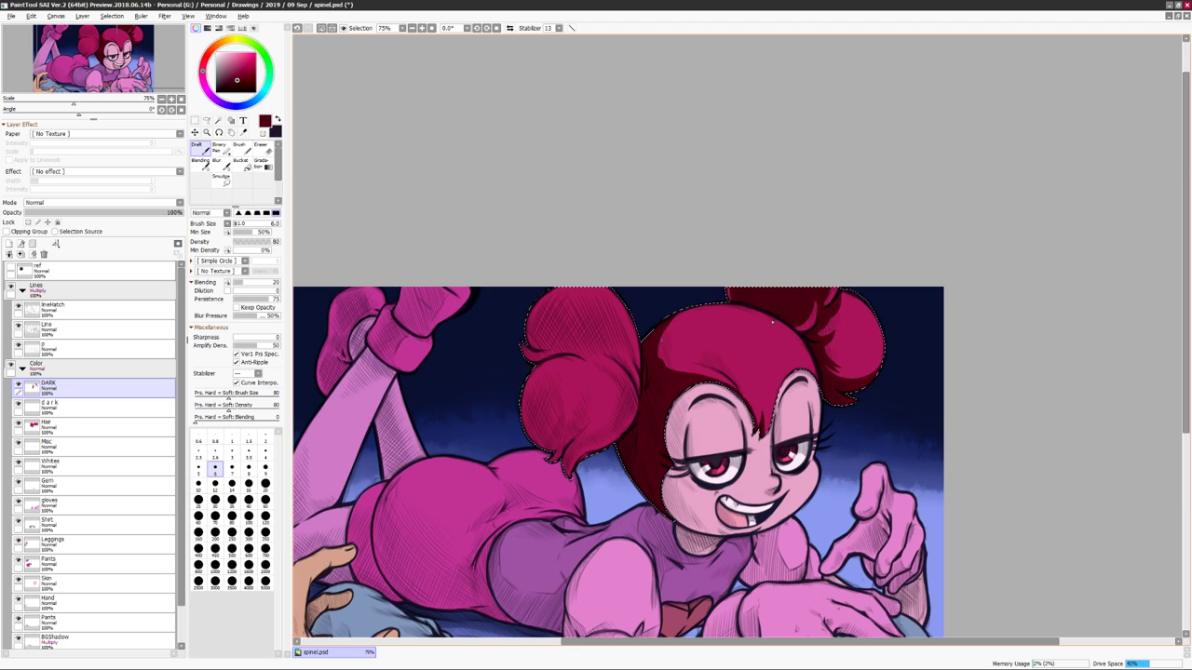
key(b)
mouse_move(784, 370)
mouse_down()
mouse_move(865, 374)
mouse_move(818, 382)
mouse_up()
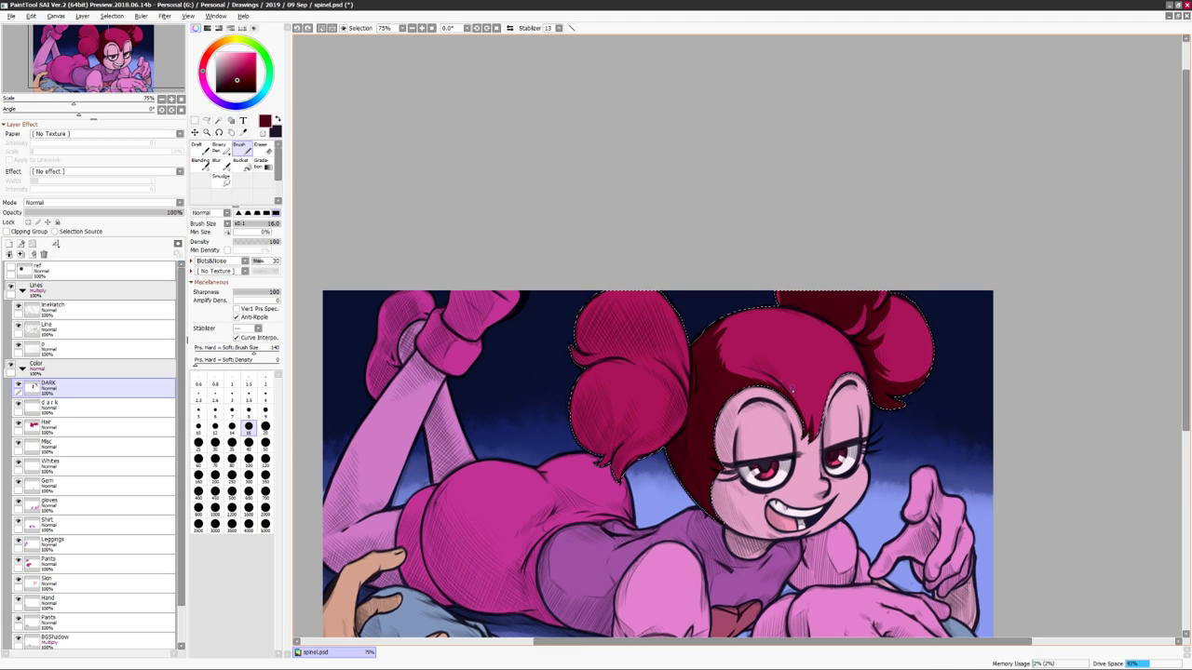
drag(750, 337, 728, 279)
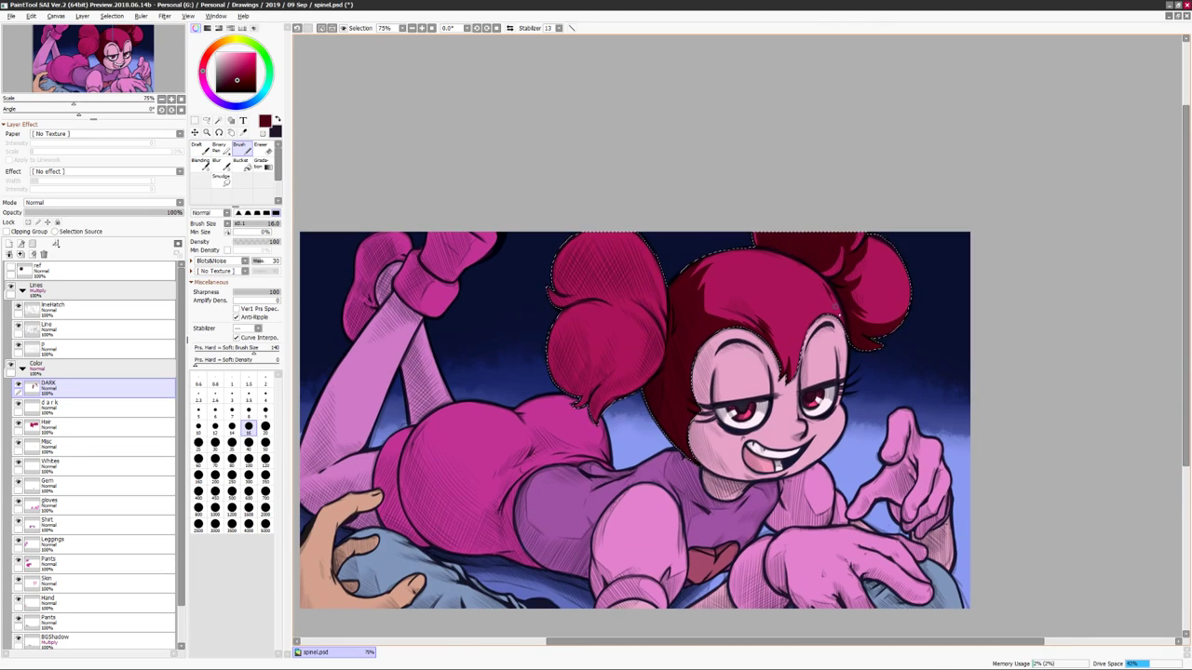
Shade the two-part hair bun nearest the feet in dark maroon with strand-shaped highlights, checking the drawing mirrored.
drag(596, 315, 628, 335)
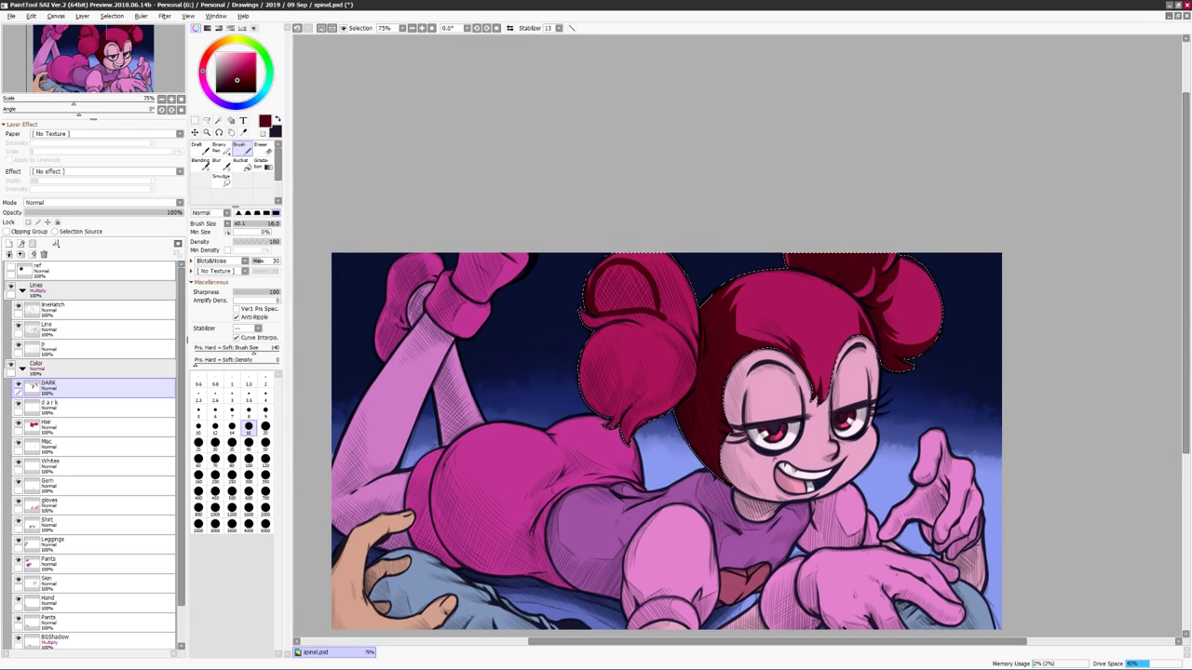
mouse_move(663, 309)
mouse_down()
mouse_move(643, 265)
mouse_move(605, 307)
mouse_move(625, 271)
mouse_move(605, 330)
mouse_move(652, 326)
mouse_move(689, 368)
mouse_move(689, 395)
mouse_up()
drag(862, 304, 935, 289)
drag(657, 343, 674, 387)
mouse_move(675, 315)
mouse_down()
mouse_move(692, 343)
mouse_move(712, 342)
mouse_move(703, 372)
mouse_move(687, 322)
mouse_move(702, 371)
mouse_up()
key(h)
drag(763, 423, 706, 359)
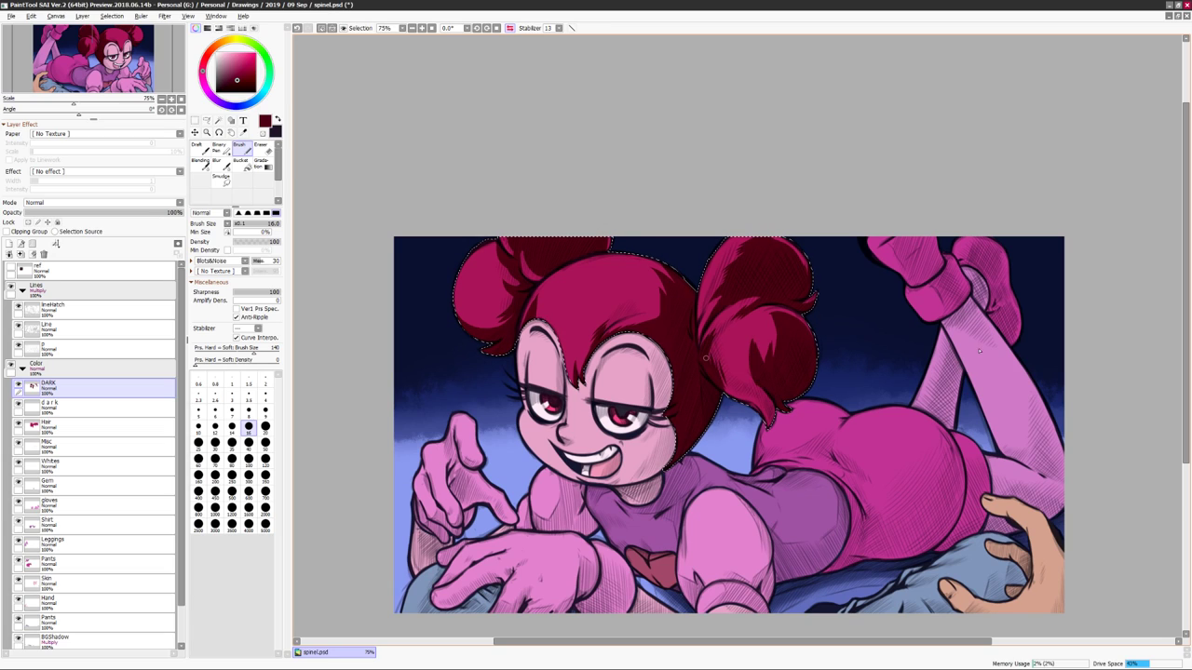
key(h)
drag(876, 300, 847, 275)
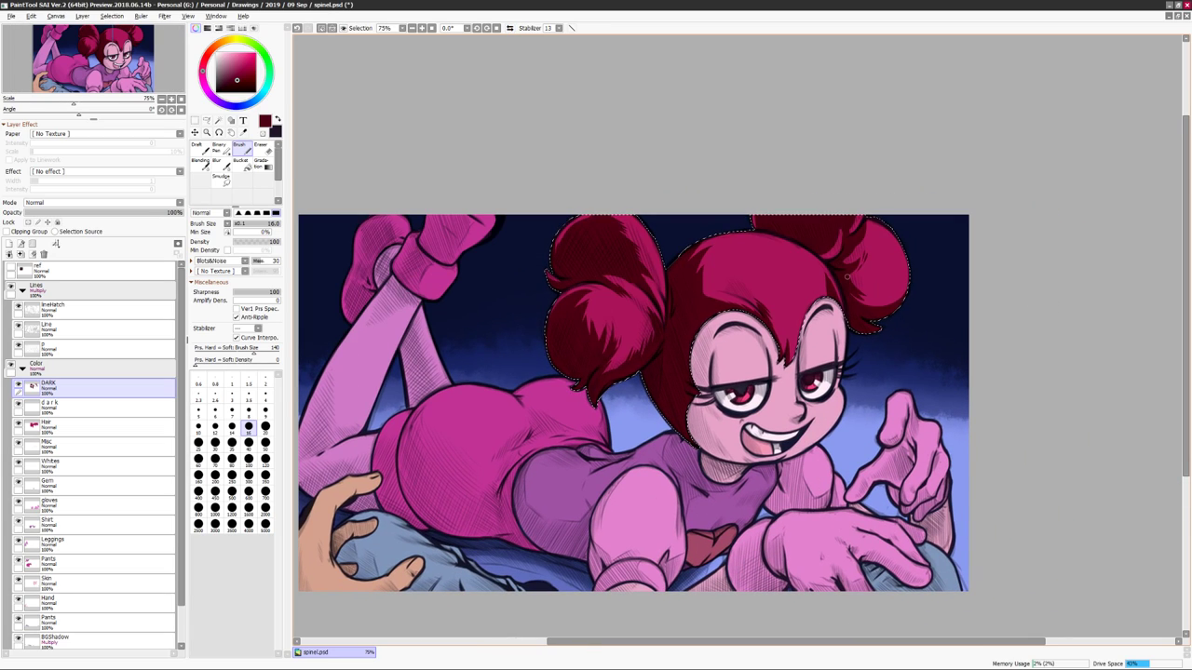
Undo the last stroke, paint softer maroon transition strands over the hair on the "d a r k" layer, and set its opacity to 55%.
key(ctrl+z)
mouse_move(698, 335)
mouse_down()
mouse_move(704, 368)
mouse_move(714, 355)
mouse_move(722, 396)
mouse_up()
mouse_move(773, 363)
mouse_down()
mouse_move(724, 415)
mouse_move(732, 406)
mouse_up()
drag(737, 328, 724, 339)
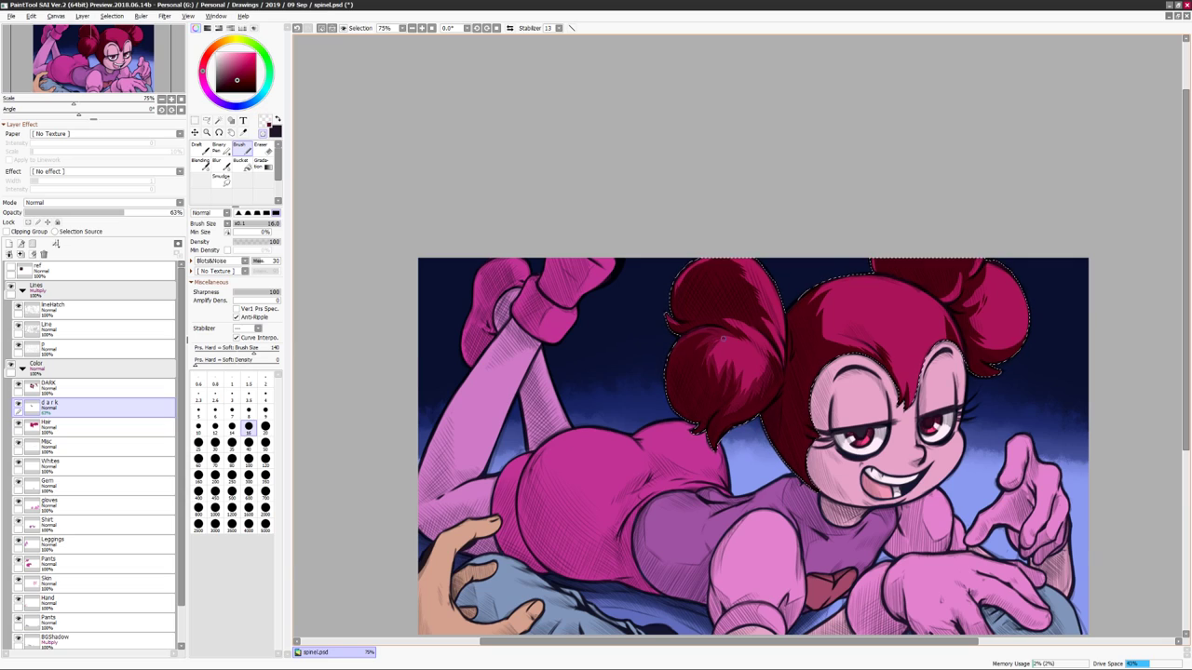
mouse_move(736, 279)
mouse_down()
mouse_move(678, 312)
mouse_move(732, 265)
mouse_up()
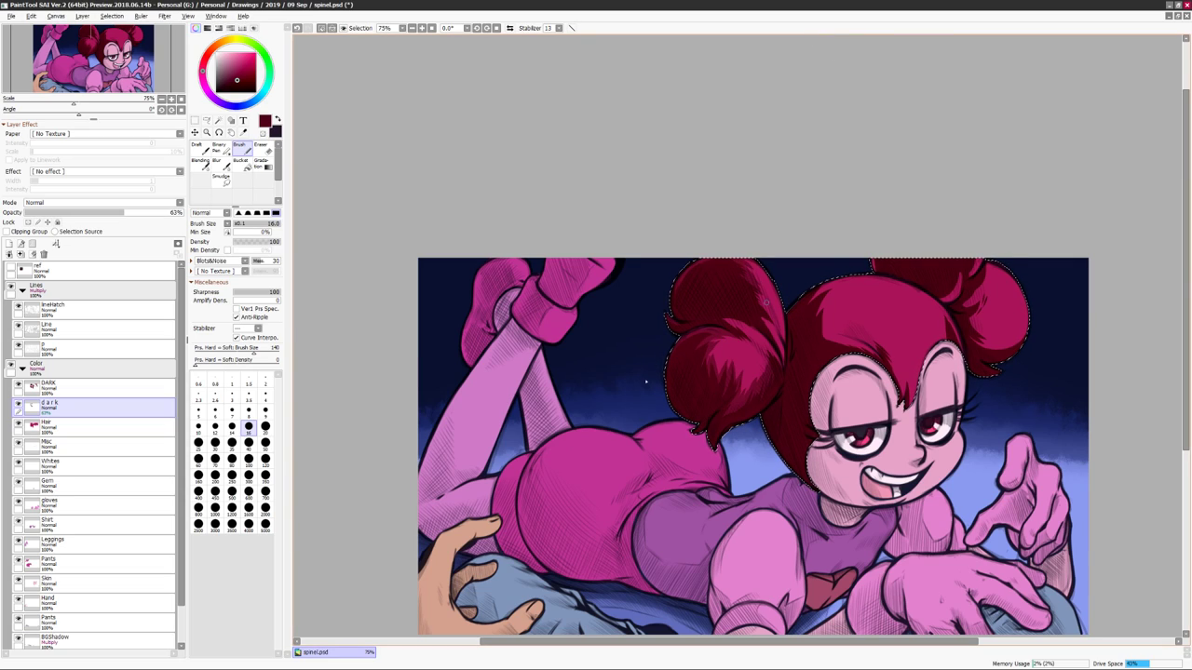
drag(654, 368, 529, 396)
key(h)
key(h)
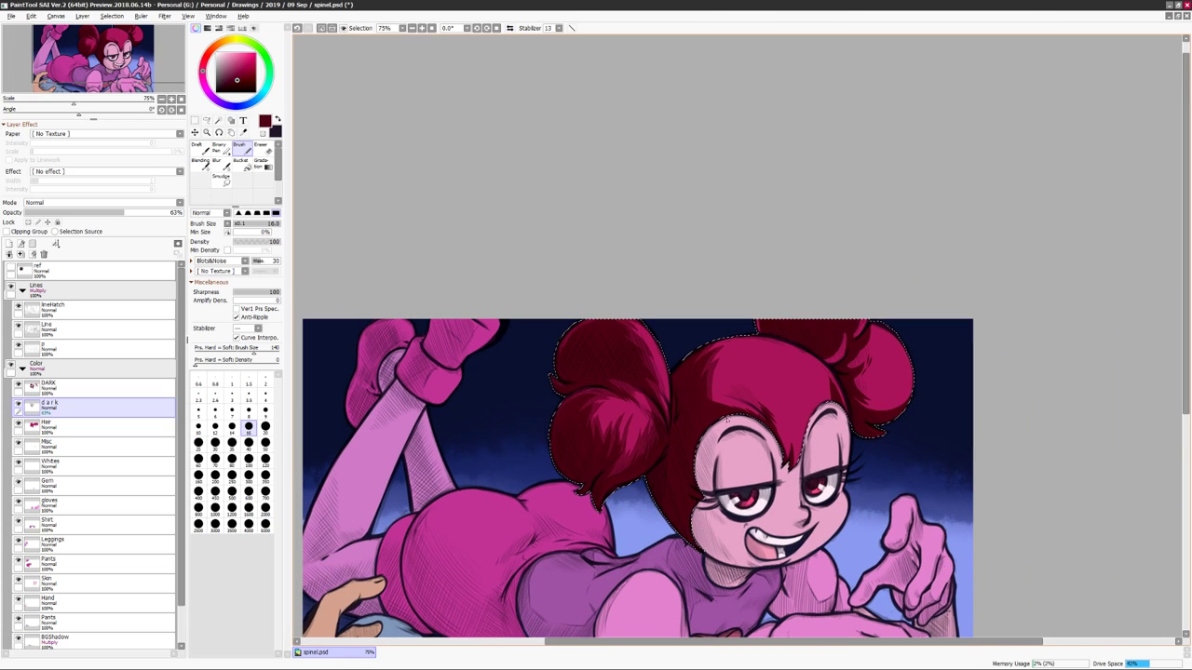
mouse_move(810, 350)
mouse_down()
mouse_move(773, 350)
mouse_move(744, 315)
mouse_up()
scroll(984, 359, down, 1)
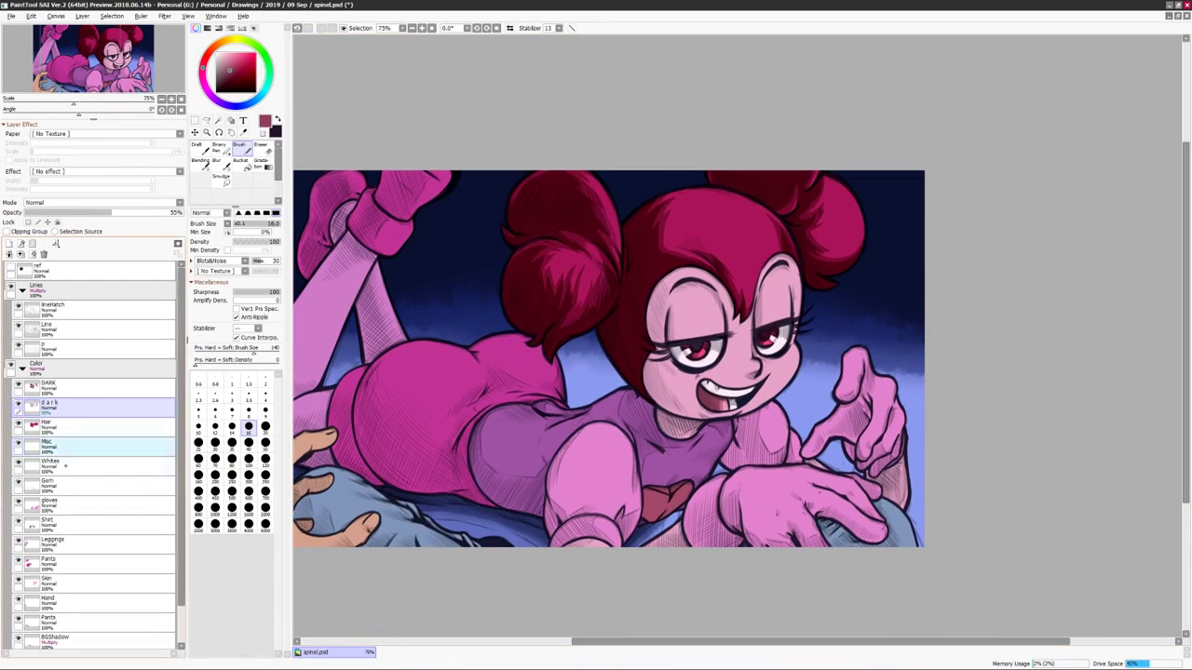
Shade the eye whites and teeth in muted mauve on the two dark layers, within the whites selection.
click(47, 385)
key(ctrl+plus)
drag(605, 430, 654, 440)
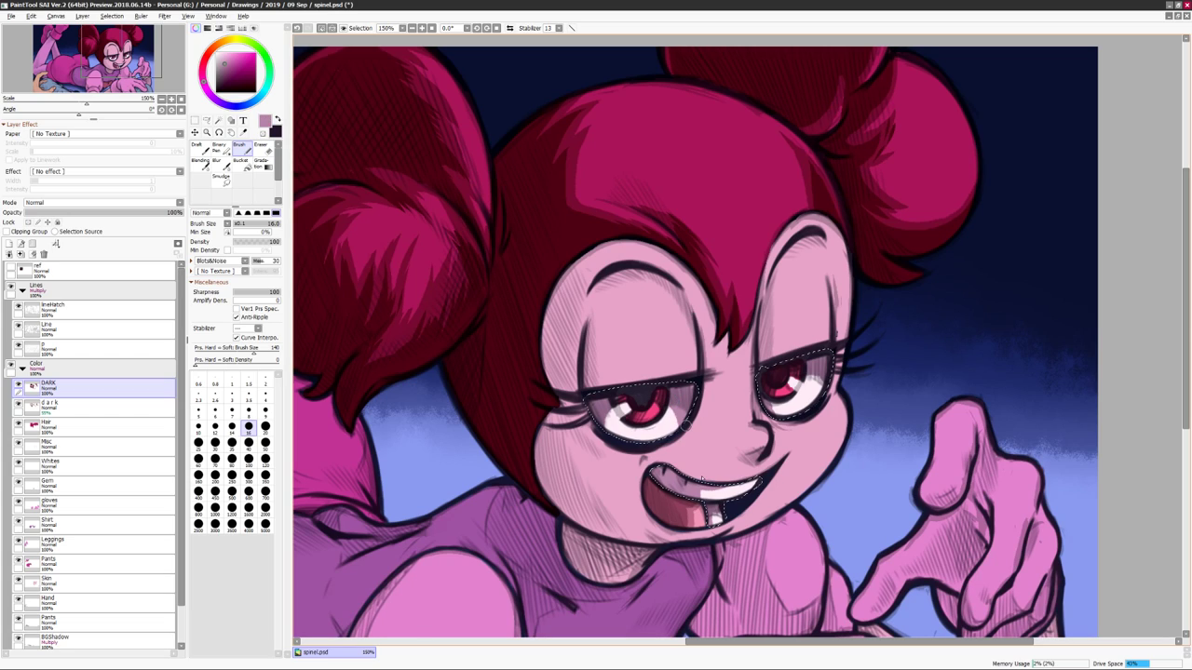
ctrl+shift+click(701, 480)
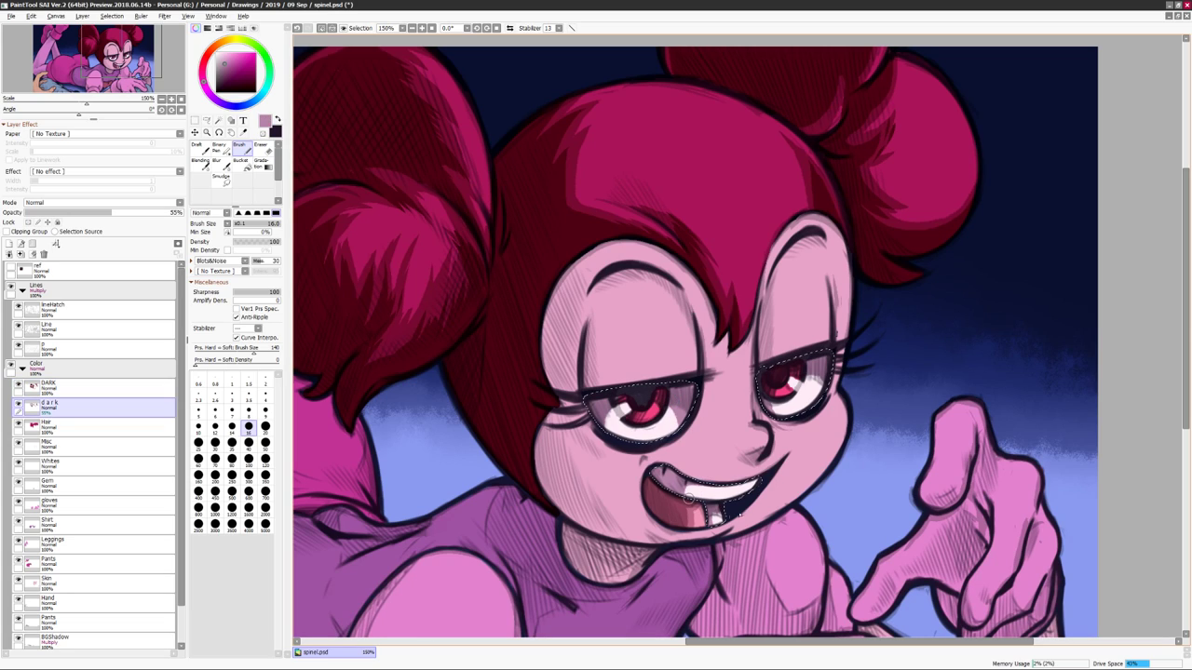
key(ctrl+minus)
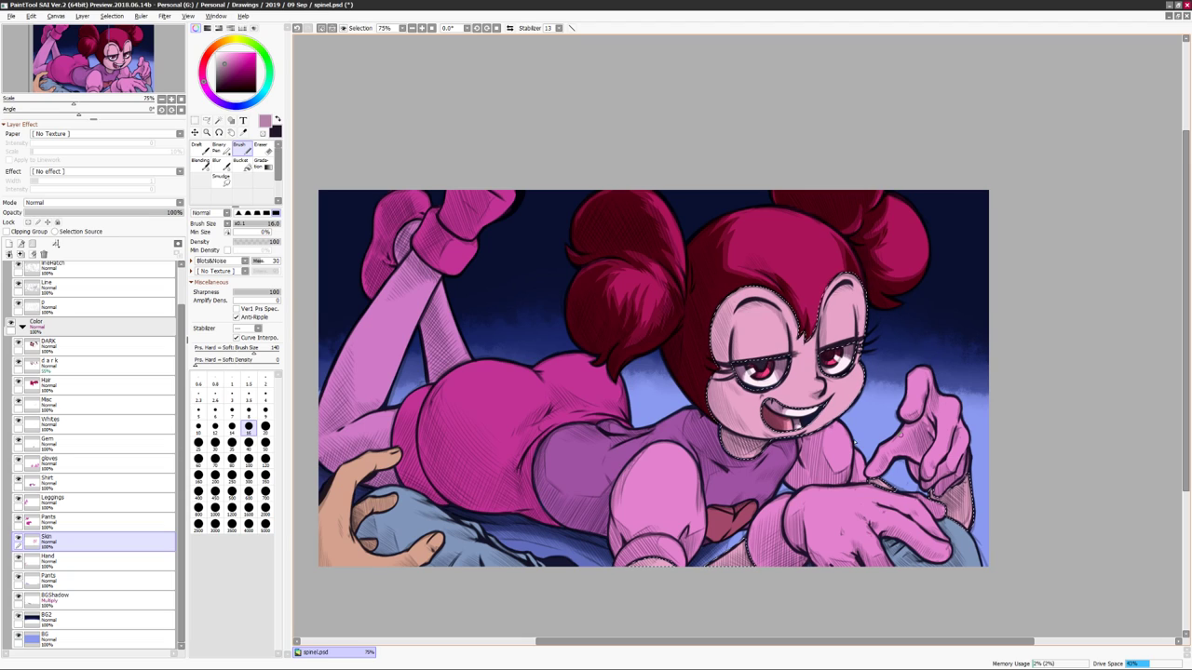
Paint muted mauve shadows over the face and neck on the DARK layer, within the skin selection.
click(47, 344)
drag(689, 372, 664, 392)
click(219, 147)
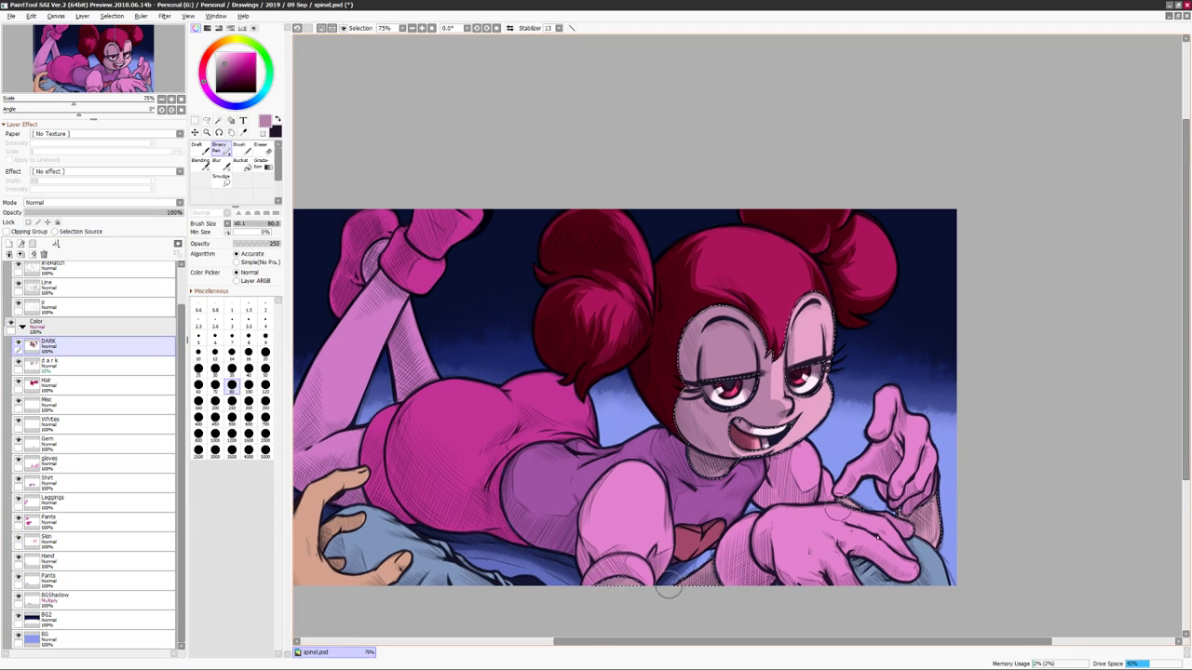
key(b)
drag(748, 360, 722, 363)
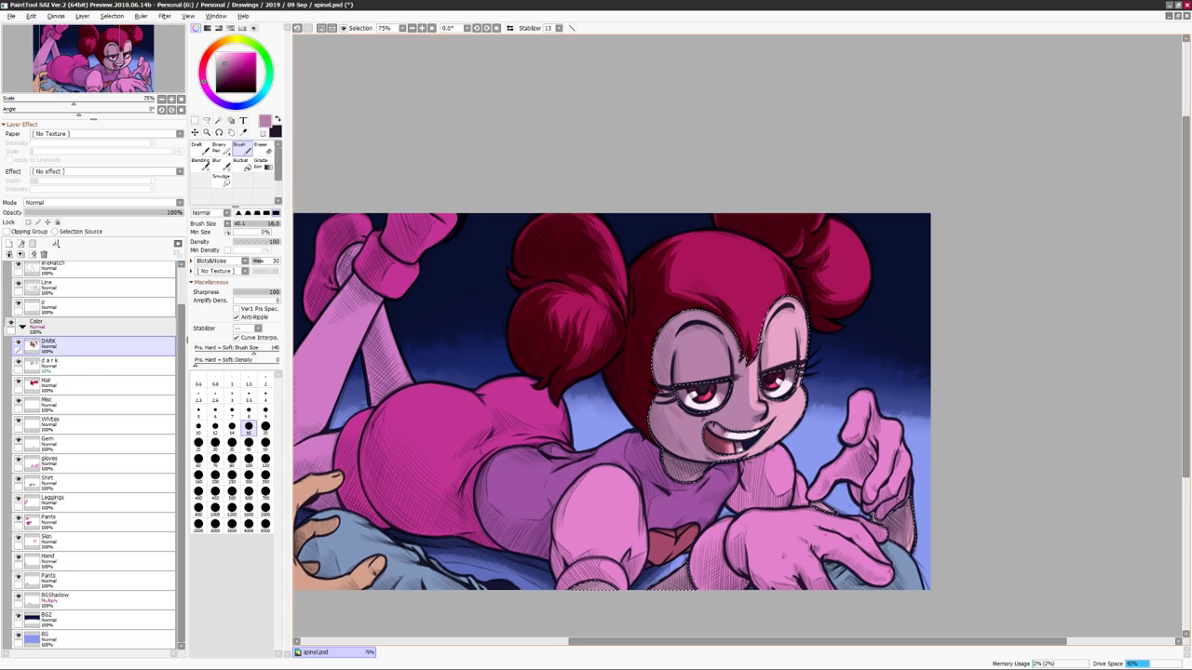
Darken the skin shadows with Hue/Saturation and blend their edges with softer tones on the "d a r k" layer.
key(minus)
key(ctrl+u)
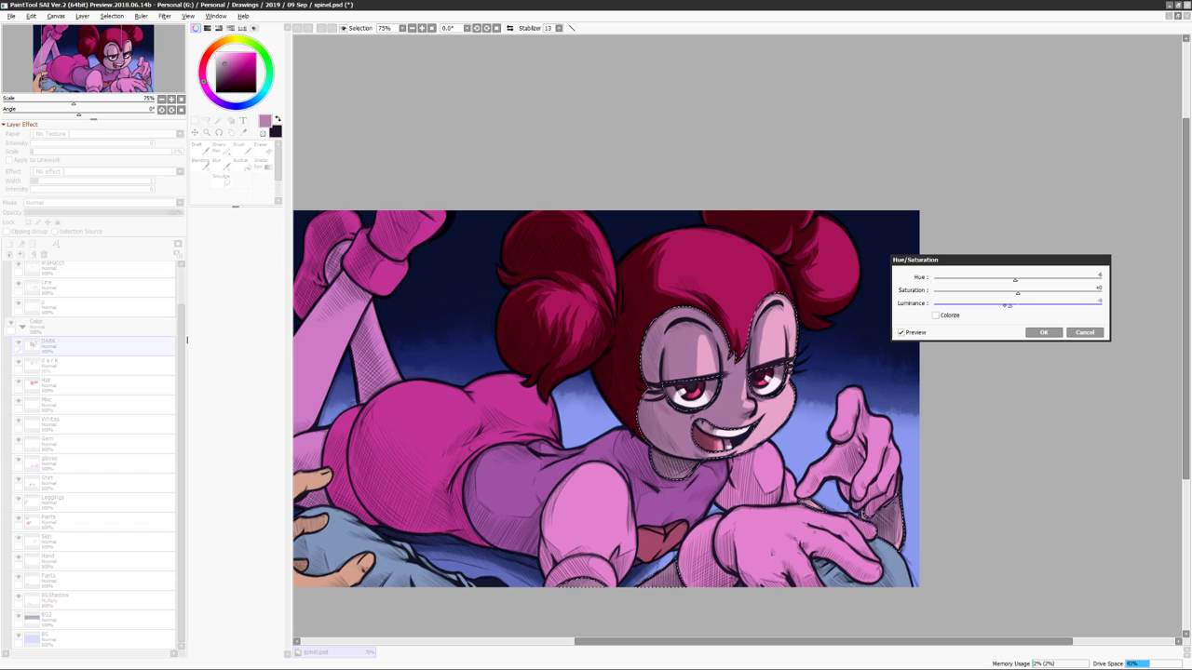
key(Return)
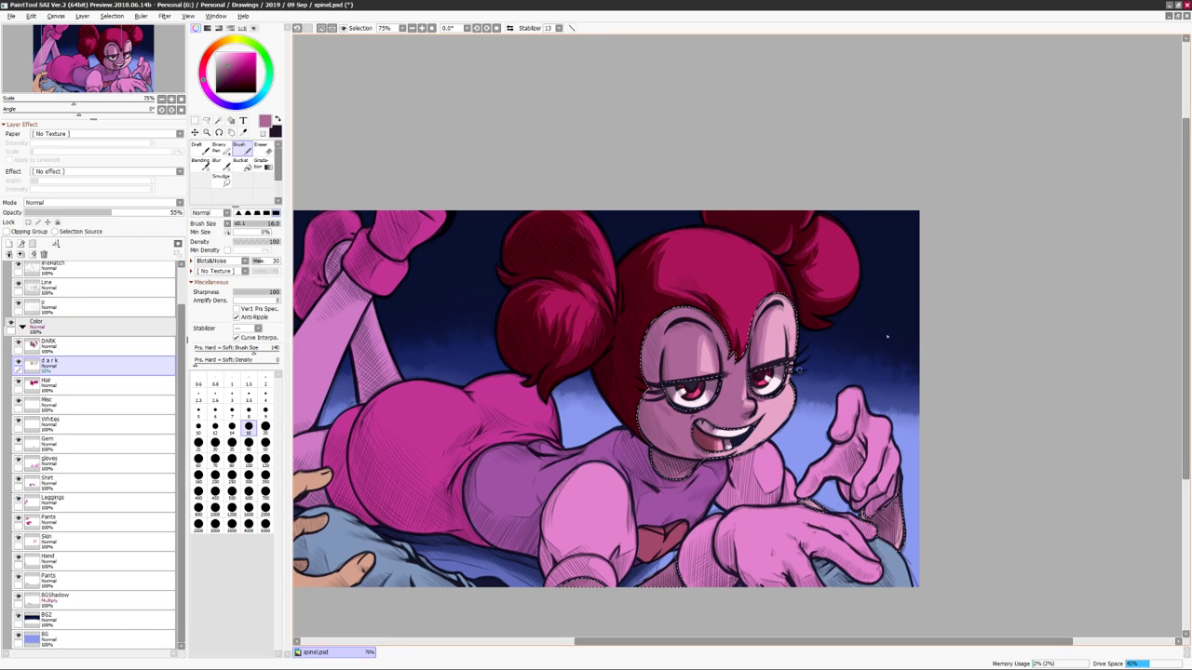
drag(856, 339, 850, 322)
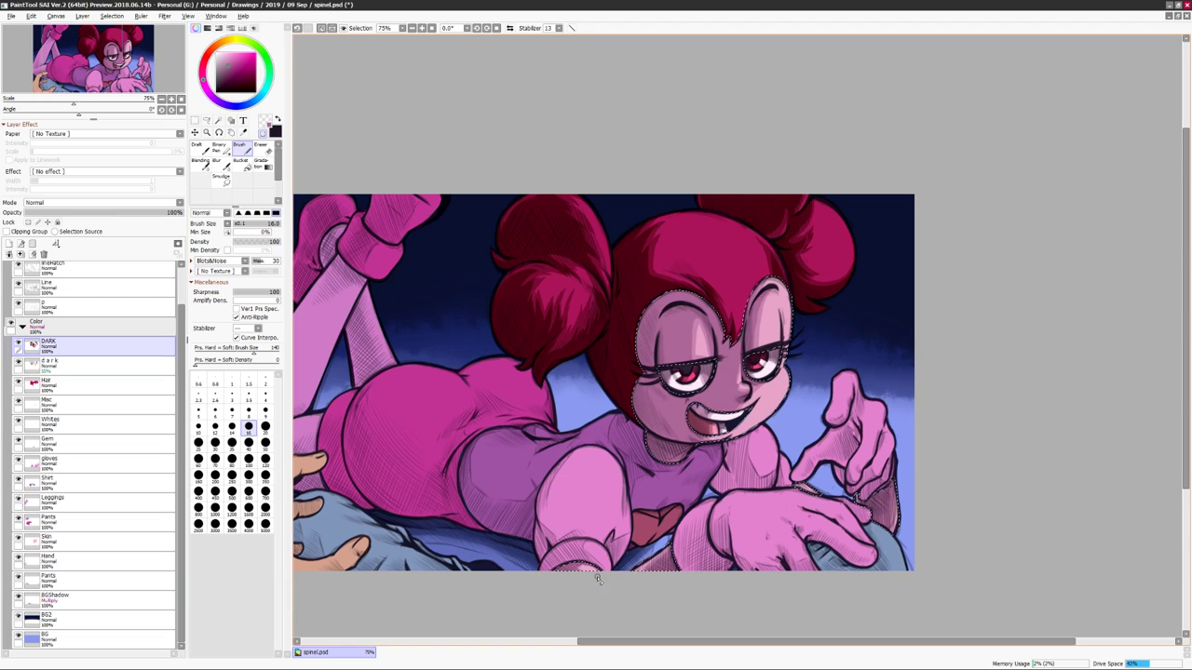
scroll(933, 402, down, 2)
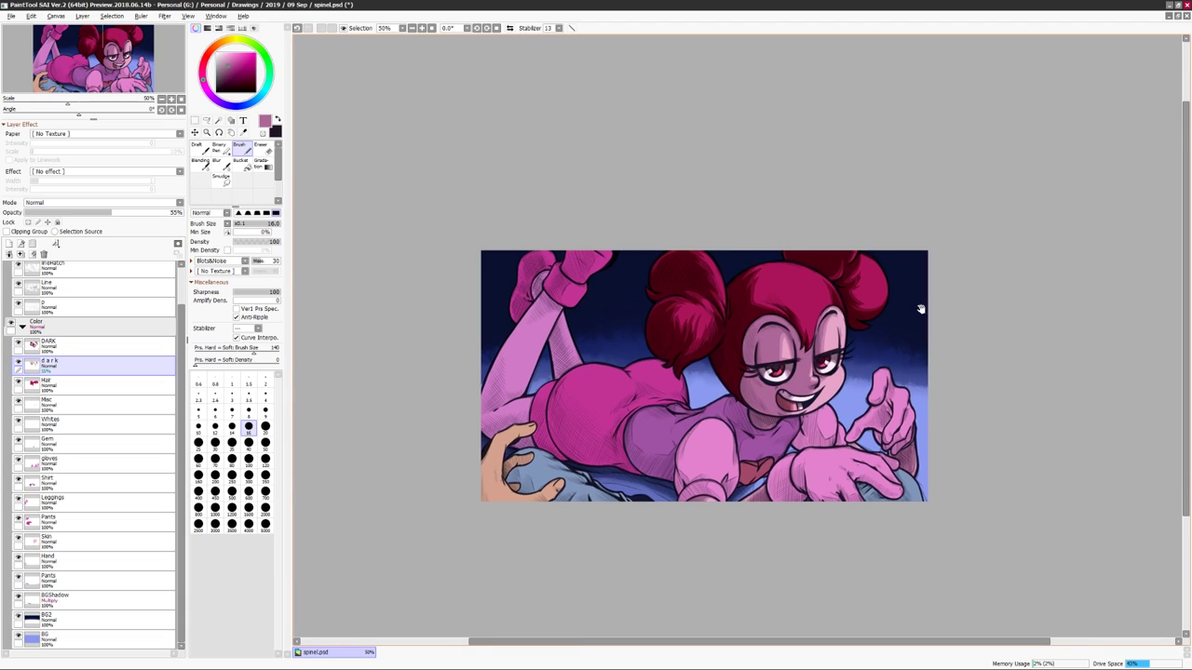
Sample the crimson of the eye and mouth details on the Misc layer and shade them in darker red on the DARK layer.
ctrl+shift+click(839, 329)
scroll(840, 329, up, 1)
alt+click(840, 329)
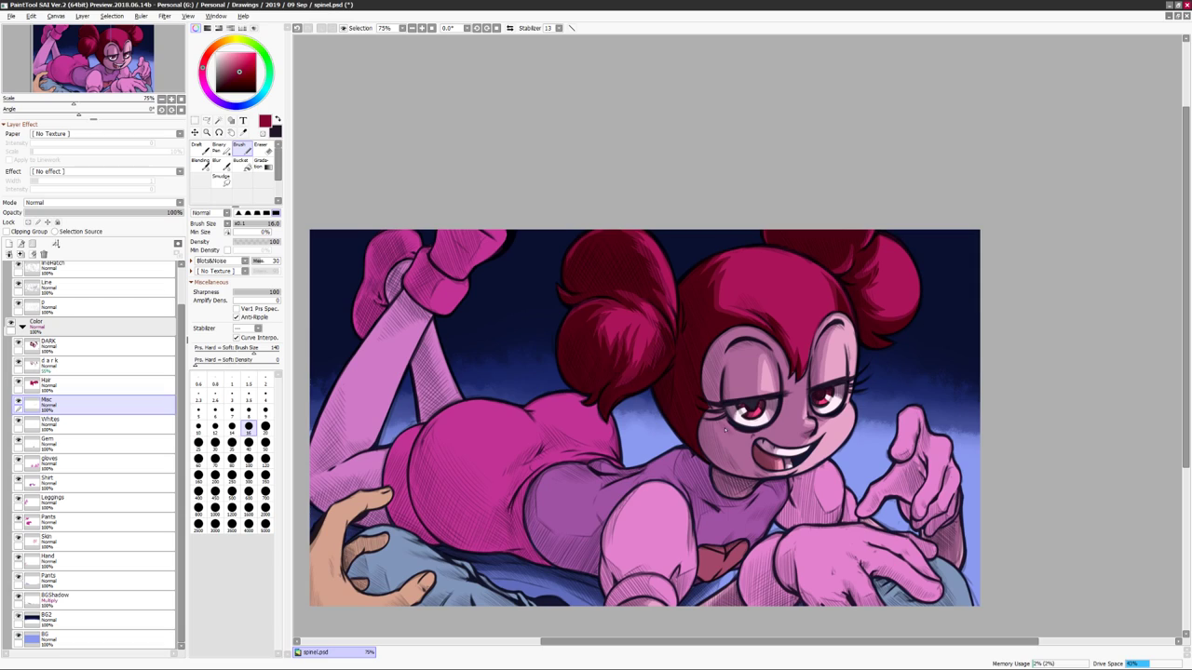
ctrl+shift+click(796, 389)
scroll(796, 390, up, 1)
scroll(971, 317, down, 1)
drag(932, 324, 925, 322)
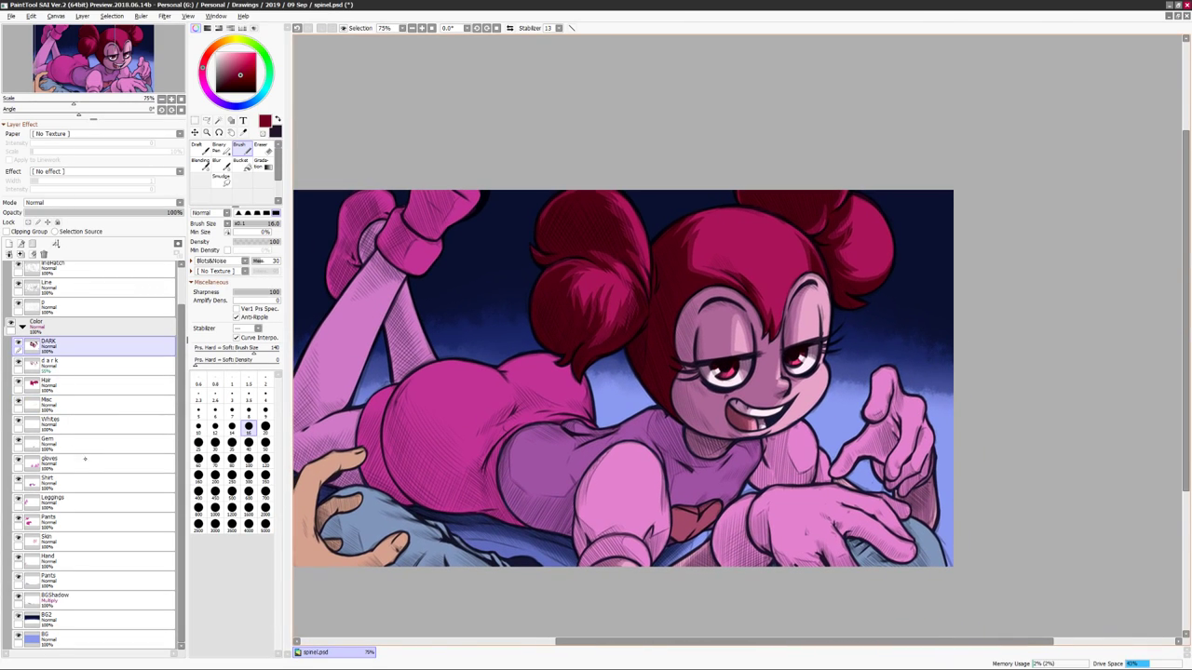
Block in dark red shadows on the resting glove's cuff, palm edge and fingers, within the gloves selection on the DARK layer.
drag(954, 392, 970, 356)
mouse_move(773, 465)
mouse_down()
mouse_move(777, 521)
mouse_move(749, 503)
mouse_move(773, 514)
mouse_up()
drag(698, 372, 636, 361)
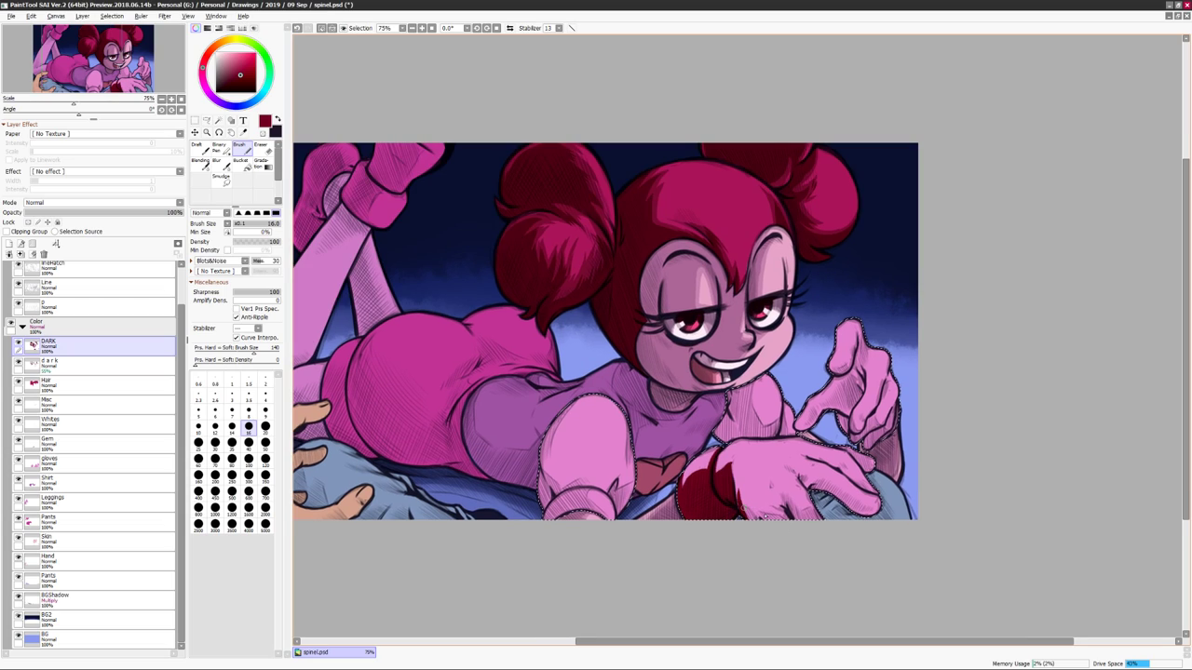
drag(927, 562, 906, 556)
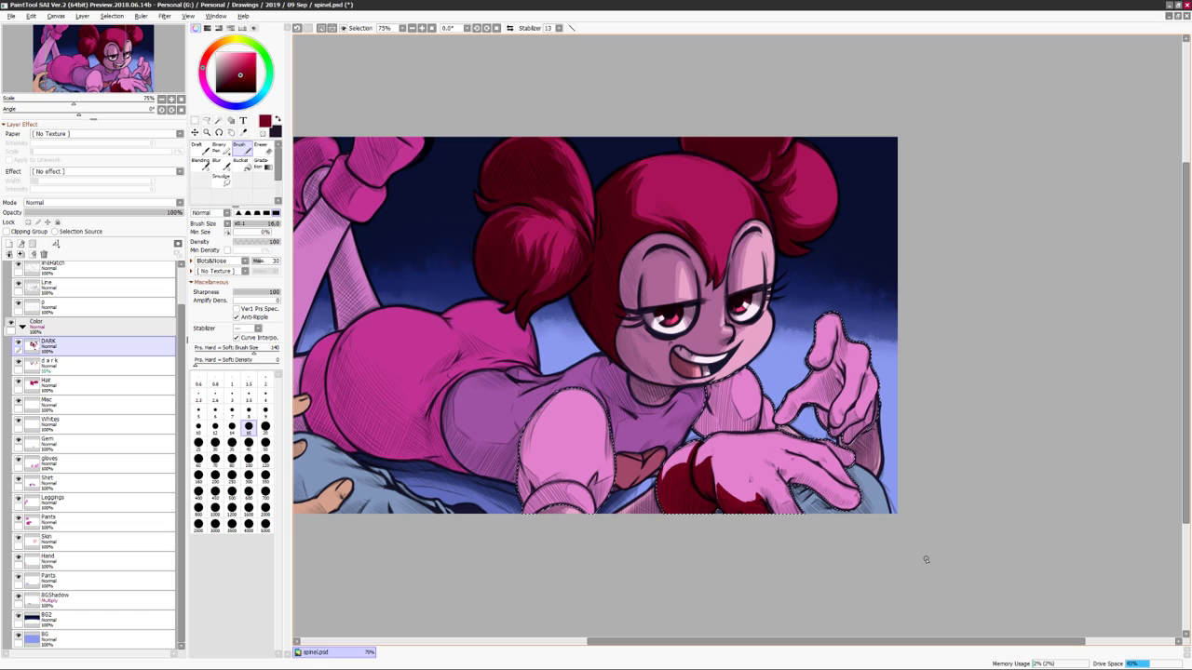
mouse_move(925, 559)
mouse_down()
mouse_move(944, 568)
mouse_move(922, 574)
mouse_up()
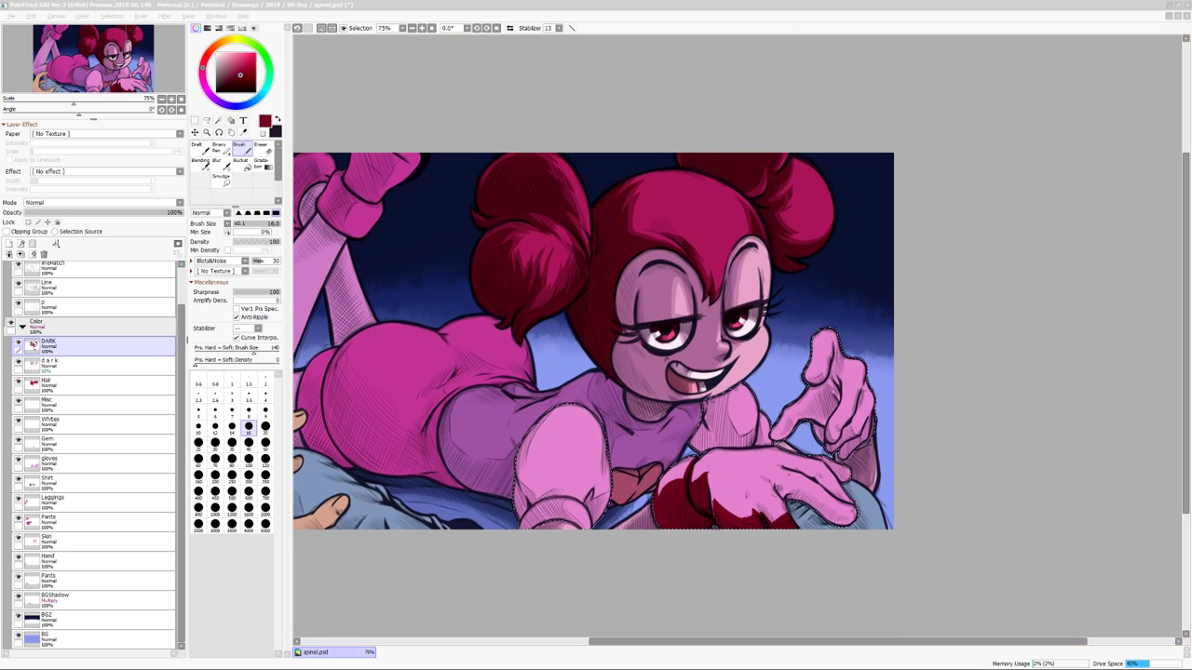
click(789, 503)
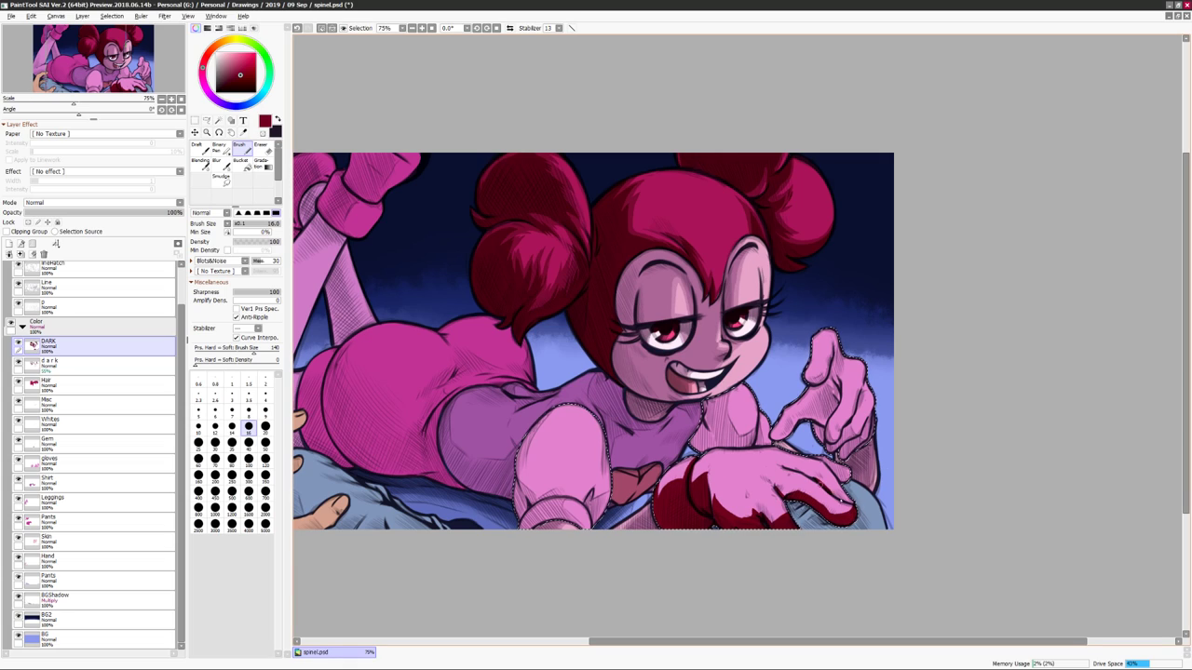
Shade the raised glove's palm and fingers and the far puffed sleeve in dark red on the DARK layer.
drag(836, 347, 806, 410)
mouse_move(838, 368)
mouse_down()
mouse_move(810, 415)
mouse_move(859, 468)
mouse_up()
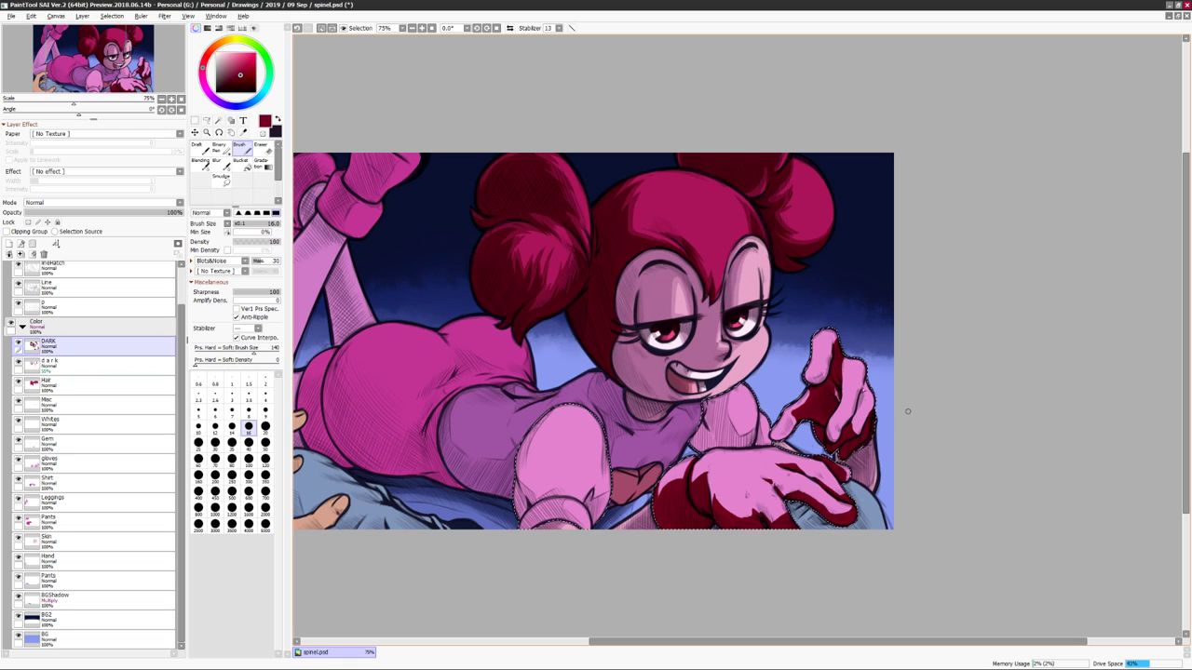
drag(802, 391, 780, 441)
mouse_move(829, 356)
mouse_down()
mouse_move(832, 406)
mouse_move(893, 354)
mouse_up()
Shade the near puffed sleeve and its cuff in dark red, carving out the lit areas and checking the drawing mirrored.
drag(596, 396, 579, 460)
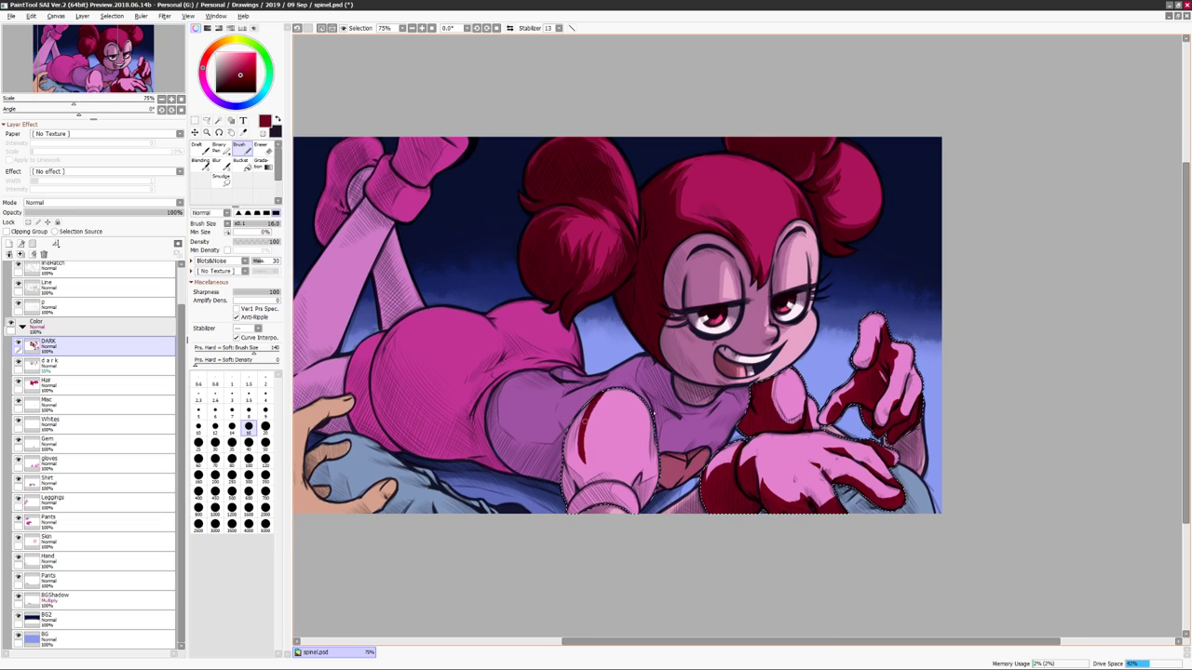
drag(619, 501, 596, 438)
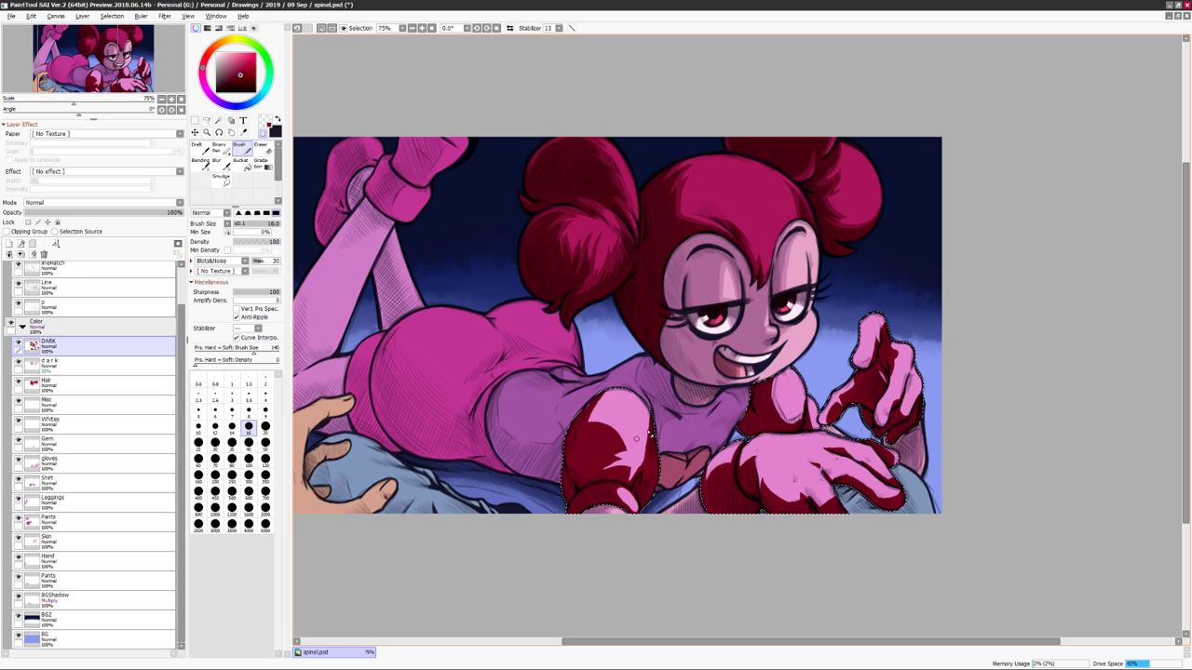
key(h)
key(h)
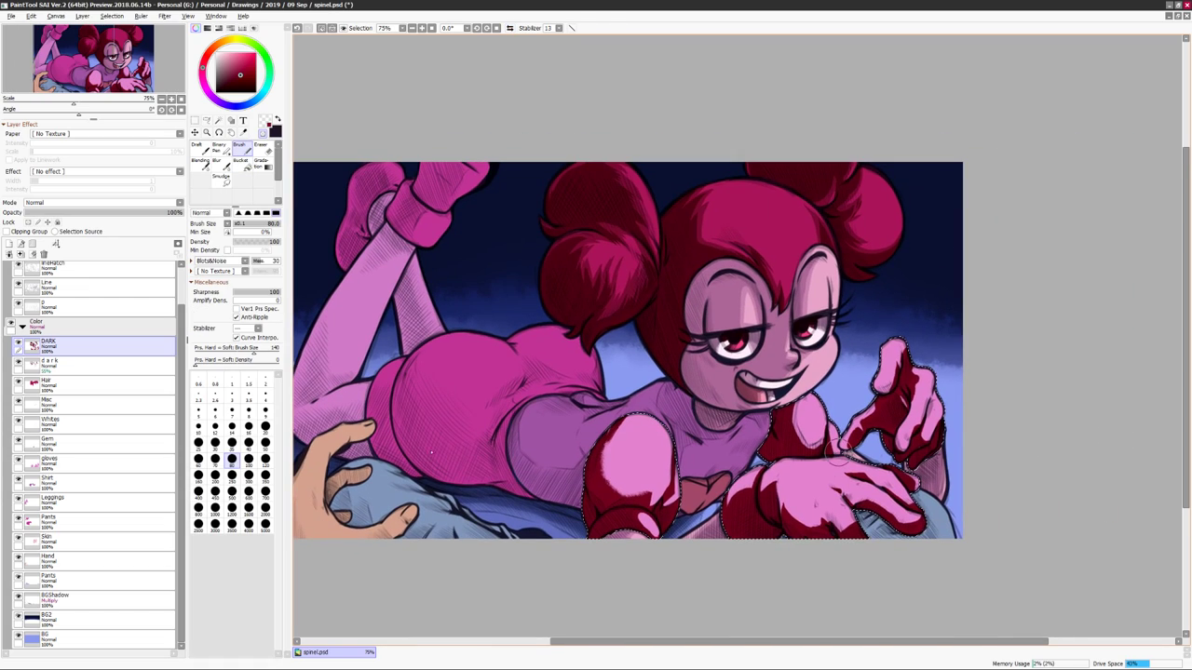
Paint softer transition shadows on the gloves and sleeves on the "d a r k" layer and shift their shading toward magenta.
drag(836, 453, 777, 438)
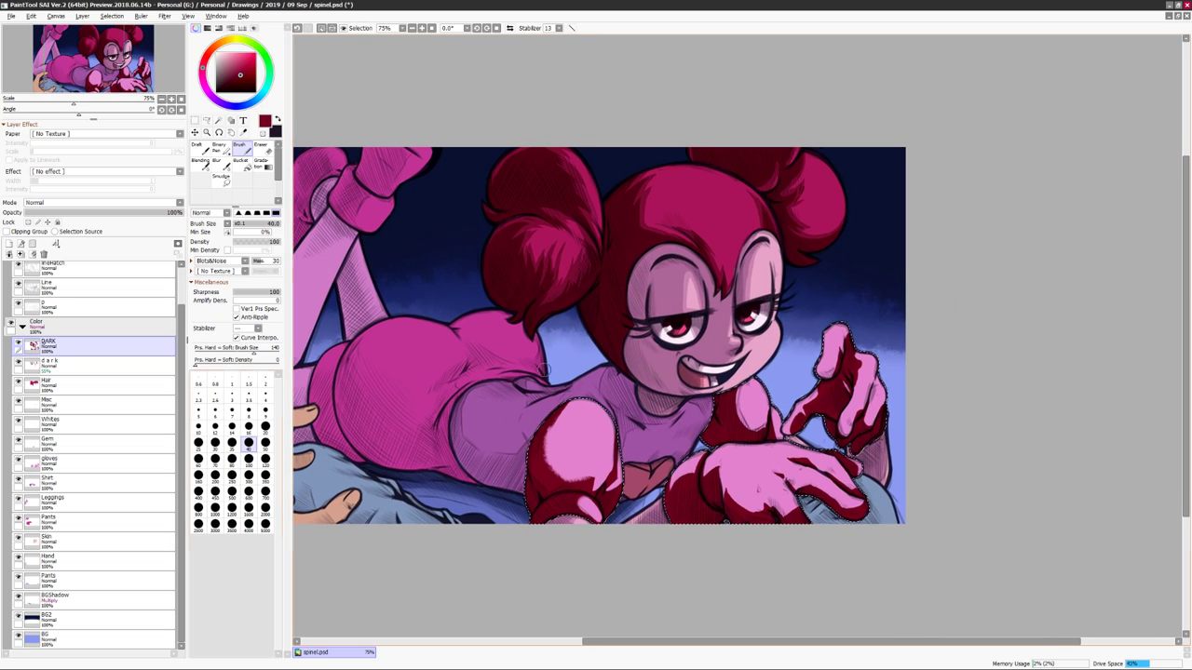
drag(550, 462, 610, 442)
mouse_move(706, 461)
mouse_down()
mouse_move(743, 511)
mouse_move(842, 471)
mouse_up()
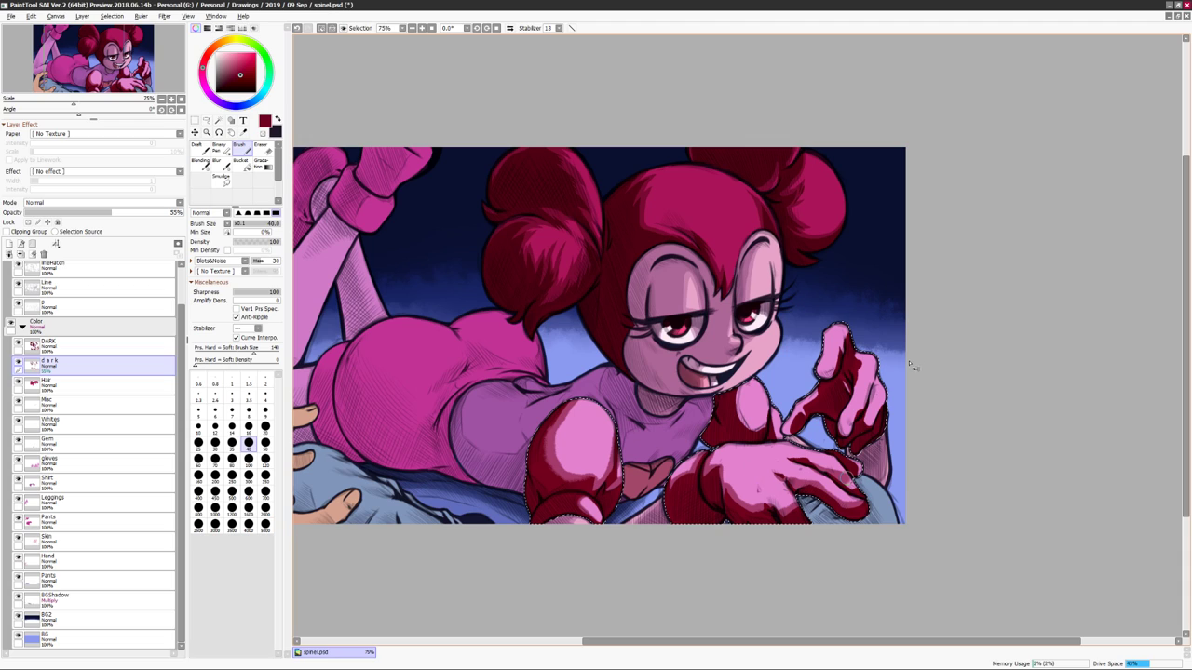
drag(914, 367, 859, 426)
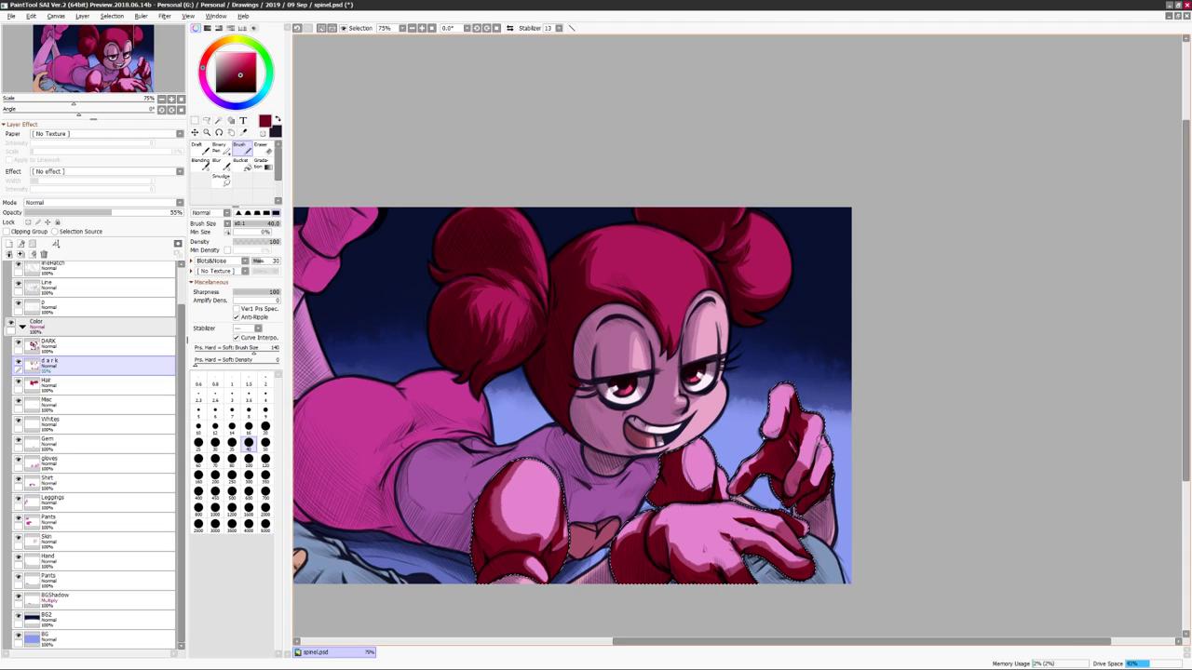
scroll(922, 364, down, 3)
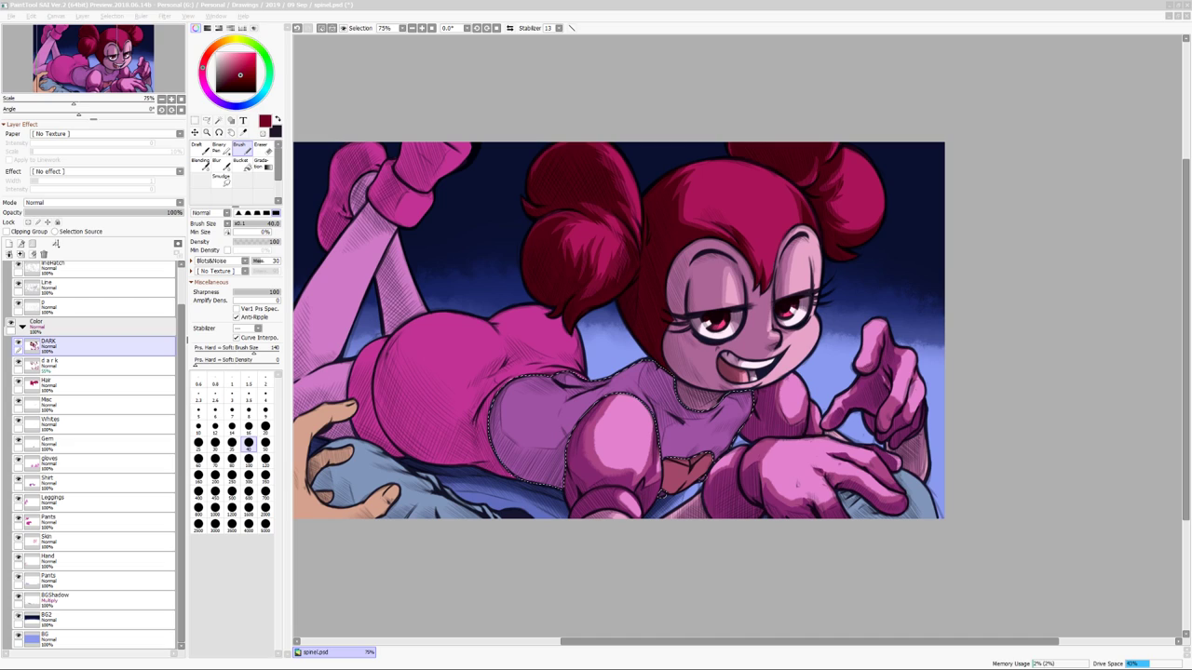
Block in dark magenta shadows across the shirt's waist, shoulder and chest folds, within the shirt selection on the DARK layer.
click(46, 361)
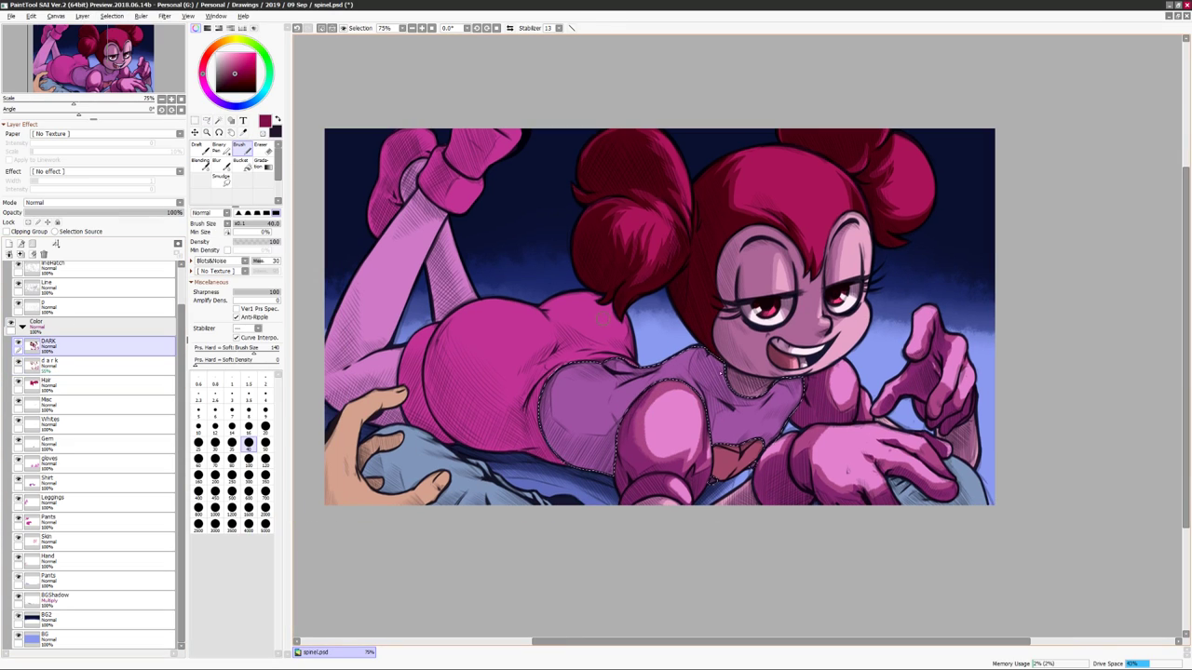
mouse_move(568, 371)
mouse_down()
mouse_move(610, 414)
mouse_move(615, 395)
mouse_move(554, 410)
mouse_move(638, 343)
mouse_move(731, 401)
mouse_move(708, 358)
mouse_move(722, 437)
mouse_move(736, 414)
mouse_move(687, 380)
mouse_up()
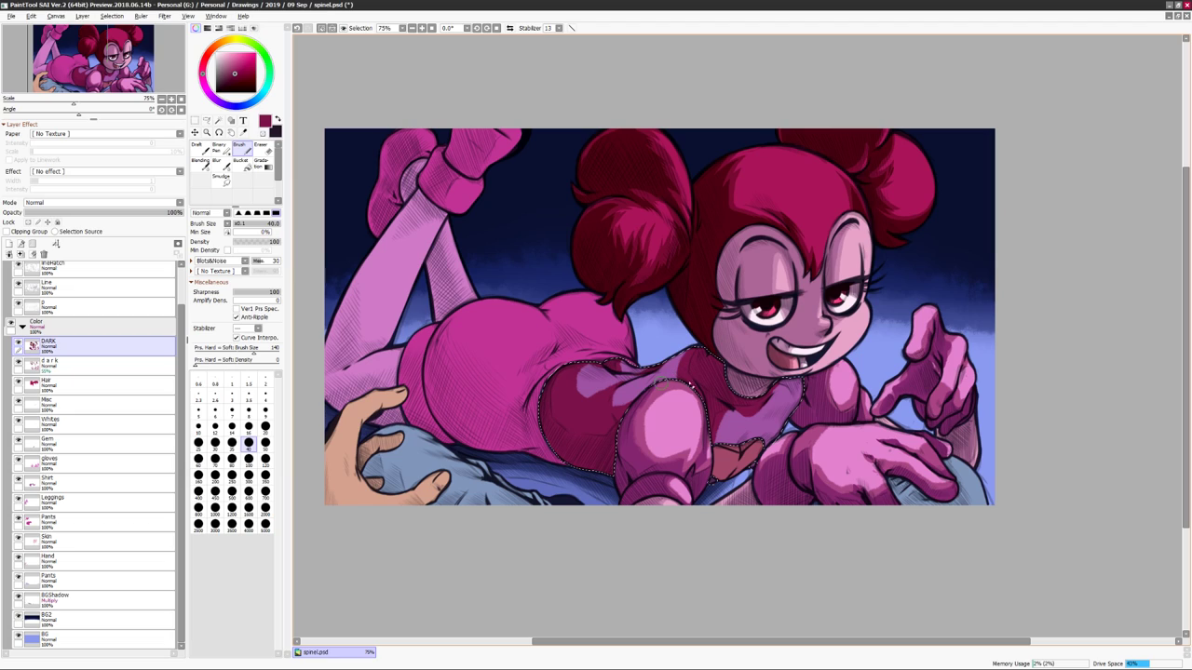
mouse_move(764, 427)
mouse_down()
mouse_move(817, 407)
mouse_move(748, 429)
mouse_move(835, 390)
mouse_move(789, 379)
mouse_move(799, 400)
mouse_move(780, 412)
mouse_move(816, 433)
mouse_up()
drag(720, 407, 733, 419)
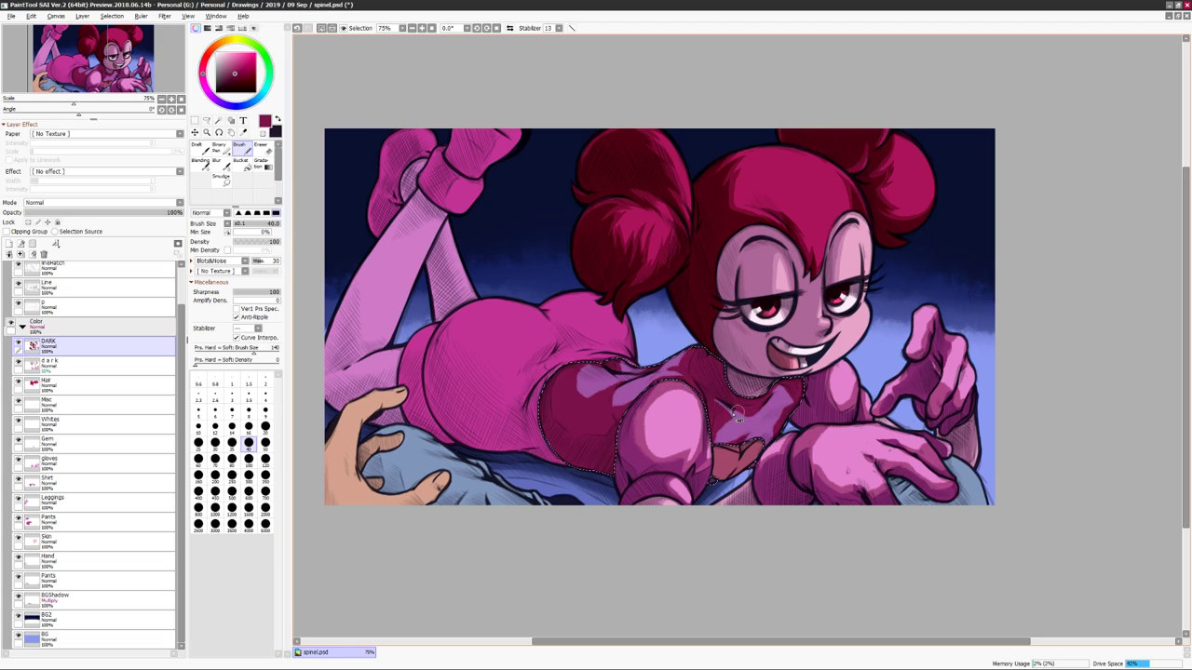
Shift the shirt shadows to purple with Hue/Saturation, add softer folds on the "d a r k" layer, and clear the selection.
key(ctrl+u)
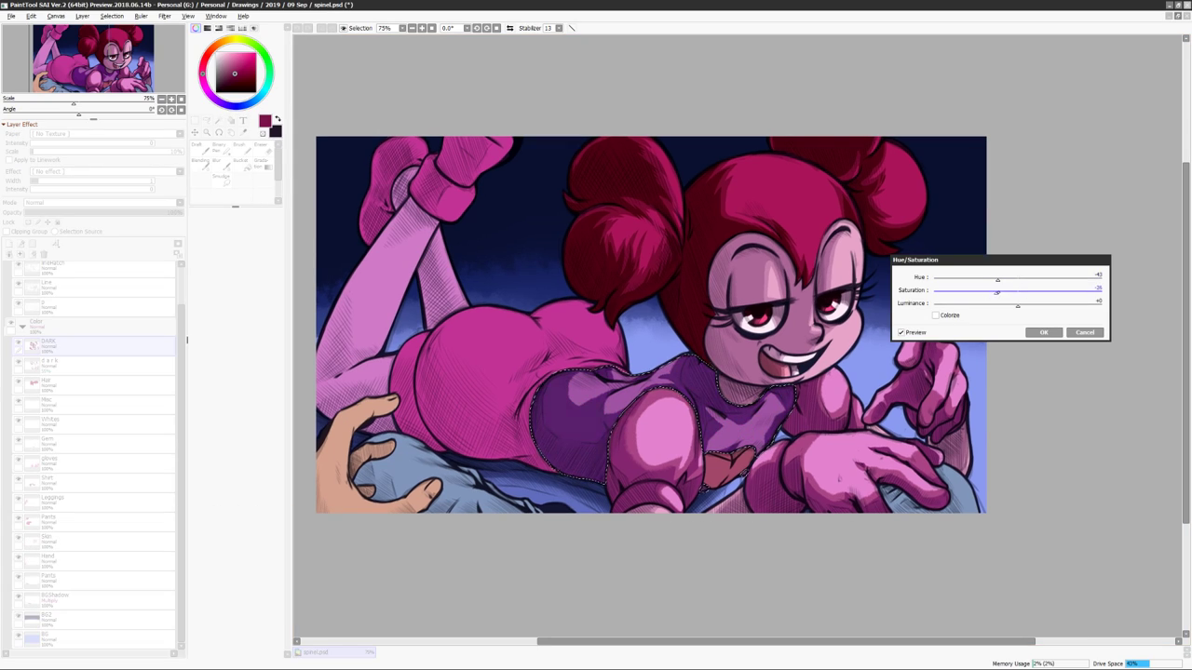
click(1021, 333)
click(49, 363)
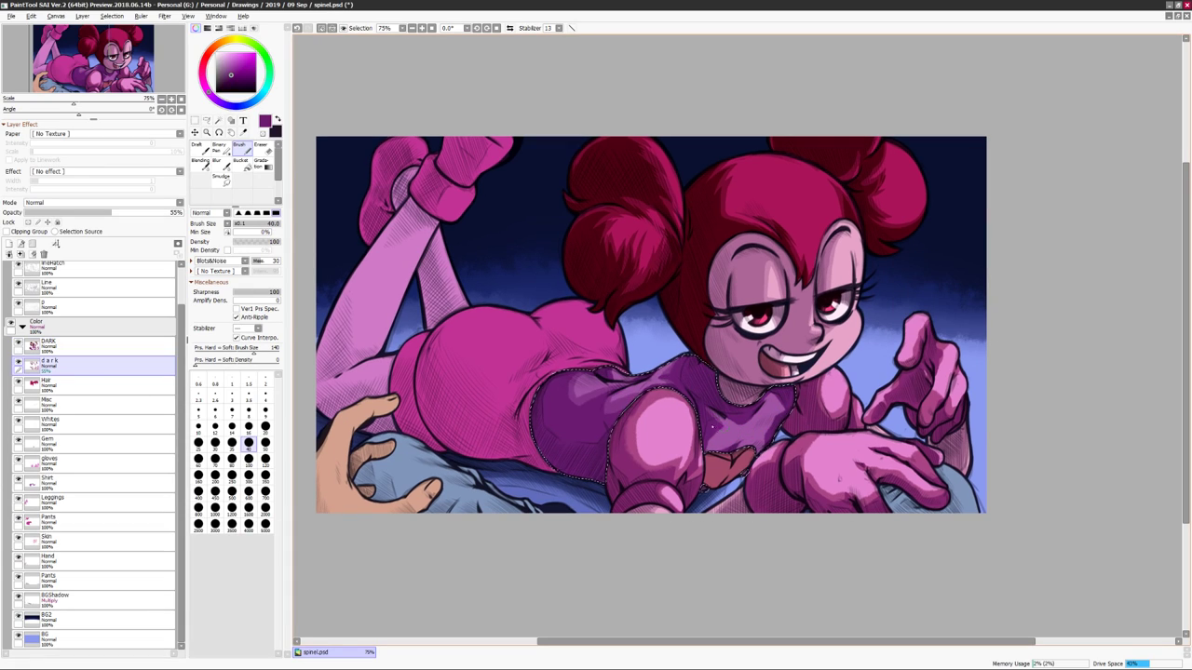
key(ctrl+d)
click(232, 426)
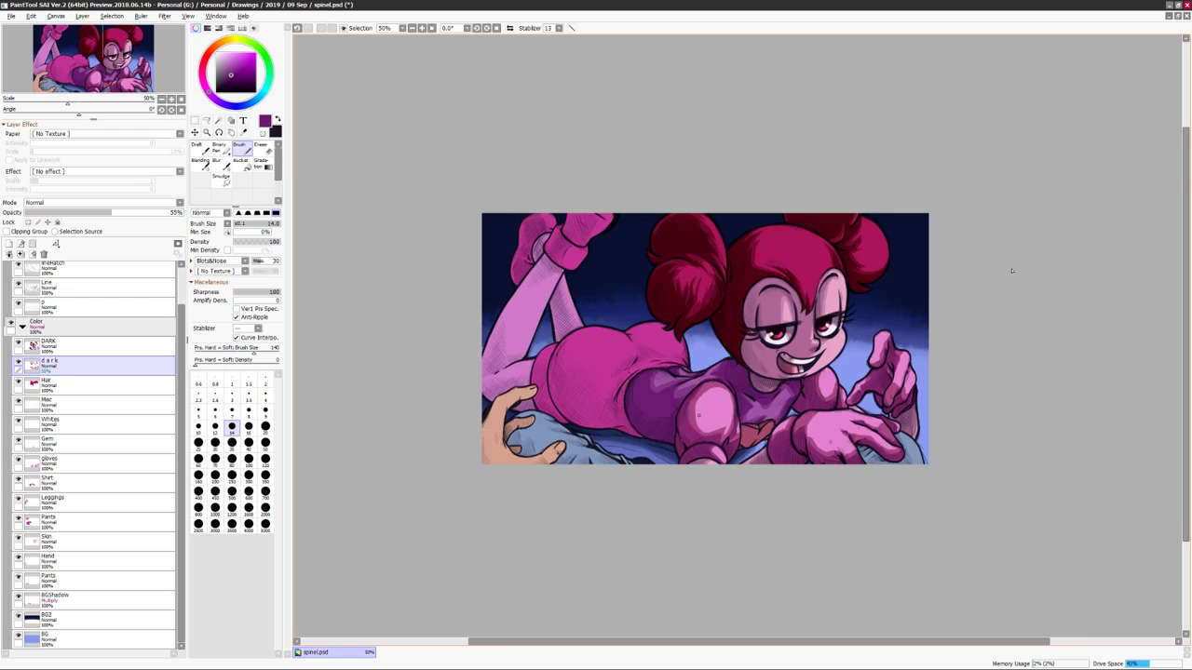
Shade the raised legs within their selection on the DARK layer, and block in dark purple shadow across the near side of the shorts.
scroll(1006, 276, down, 2)
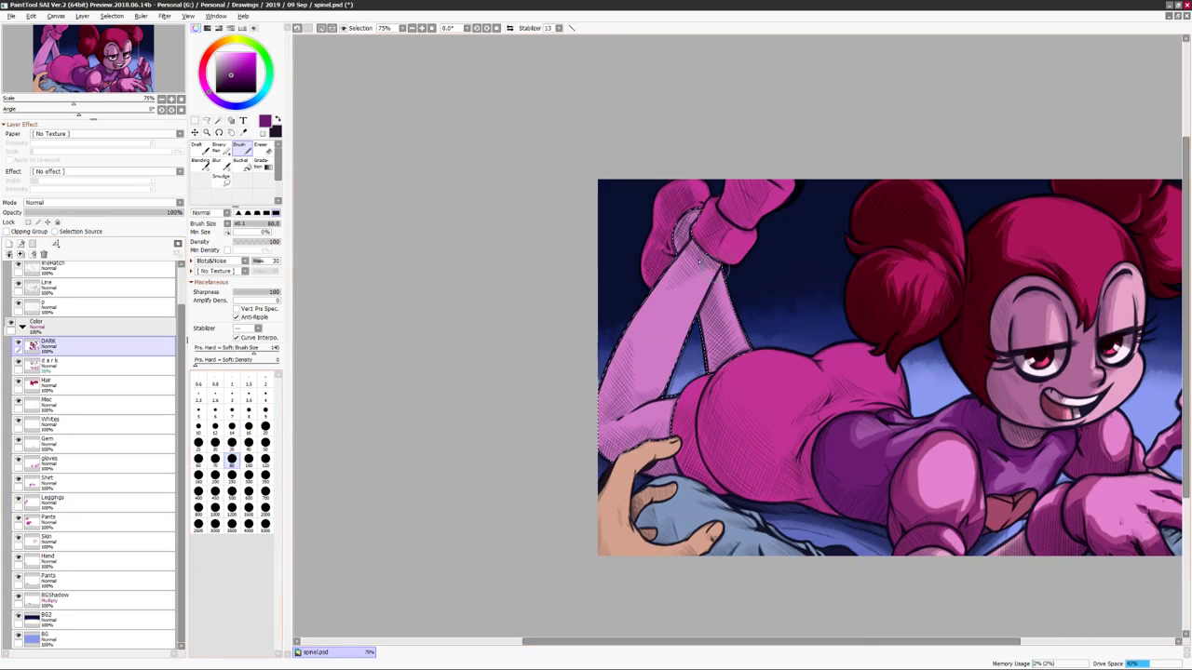
mouse_move(689, 238)
mouse_down()
mouse_move(642, 354)
mouse_move(652, 312)
mouse_up()
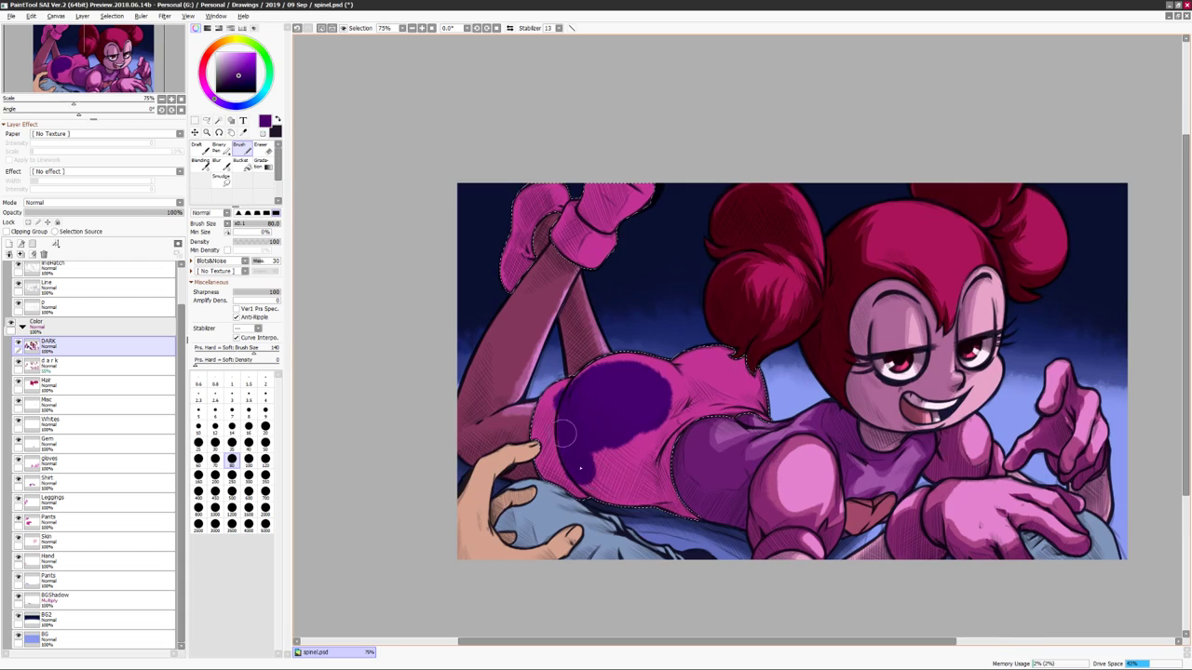
drag(558, 419, 643, 493)
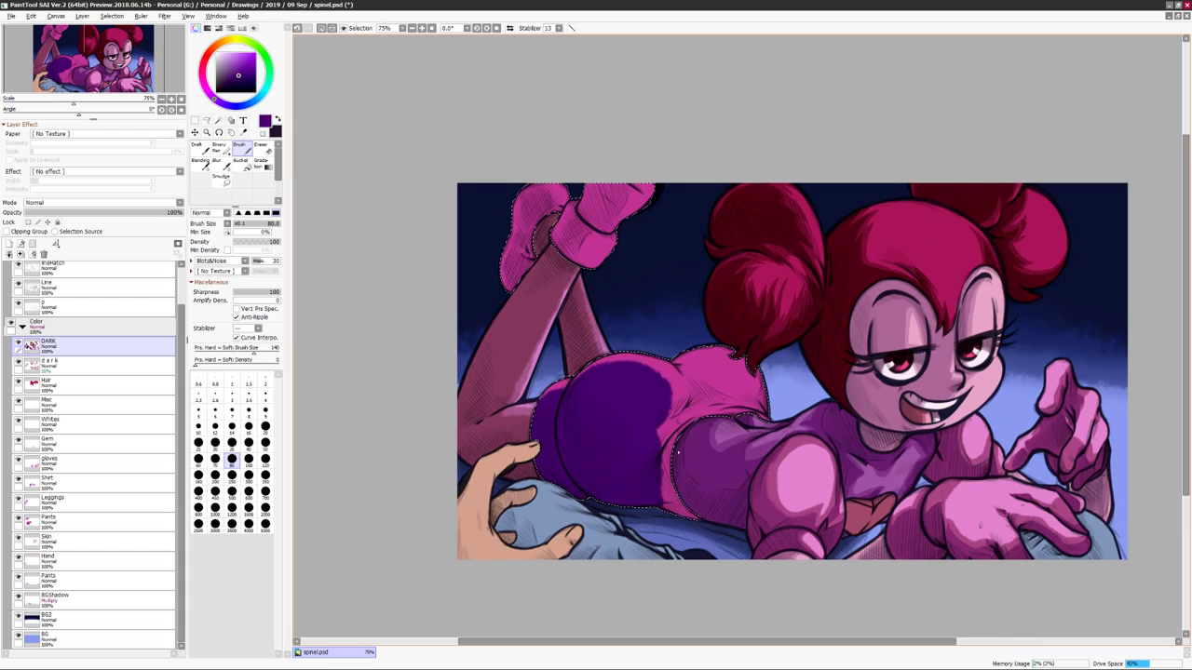
drag(643, 429, 689, 508)
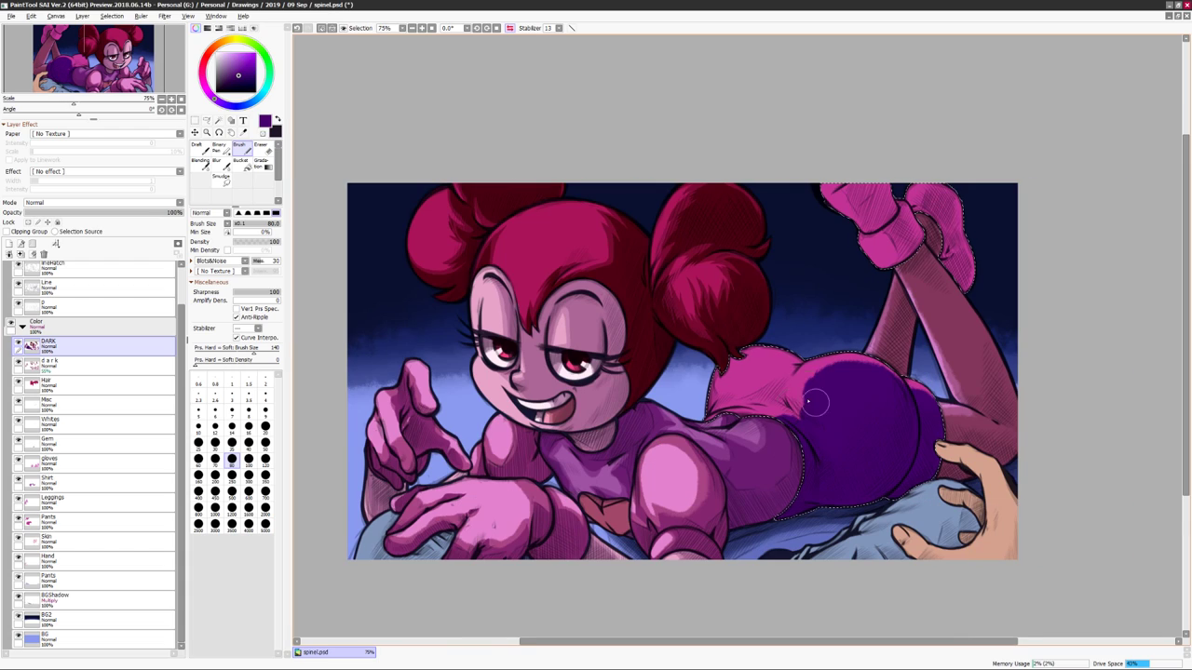
drag(800, 373, 821, 402)
Extend the purple shadow over the far side of the shorts and carve out thin lit edges with a smaller brush, checking the drawing mirrored.
key(h)
key(bracketleft)
key(bracketleft)
key(bracketleft)
key(bracketleft)
key(e)
drag(703, 395, 751, 403)
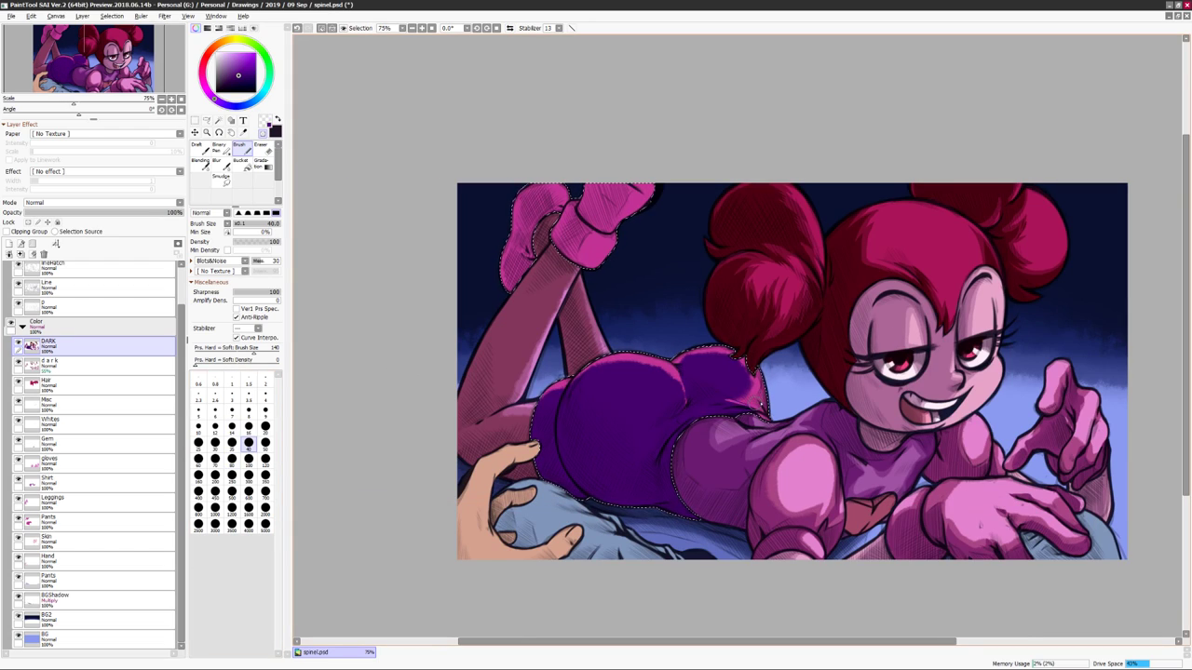
key(e)
key(h)
key(h)
key(bracketleft)
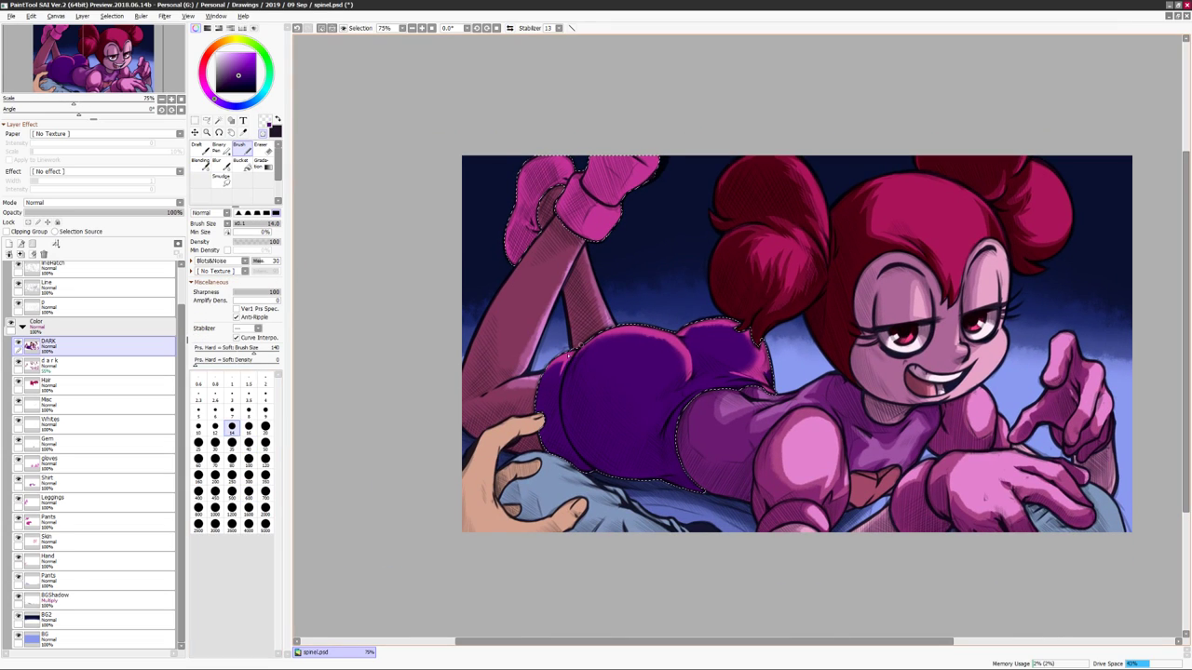
Adjust the shirt shadows with Hue/Saturation at hue +21 and saturation +37, and blend softer glove and sleeve shadows on the "d a r k" layer.
scroll(655, 380, down, 1)
scroll(595, 373, up, 1)
key(ctrl+u)
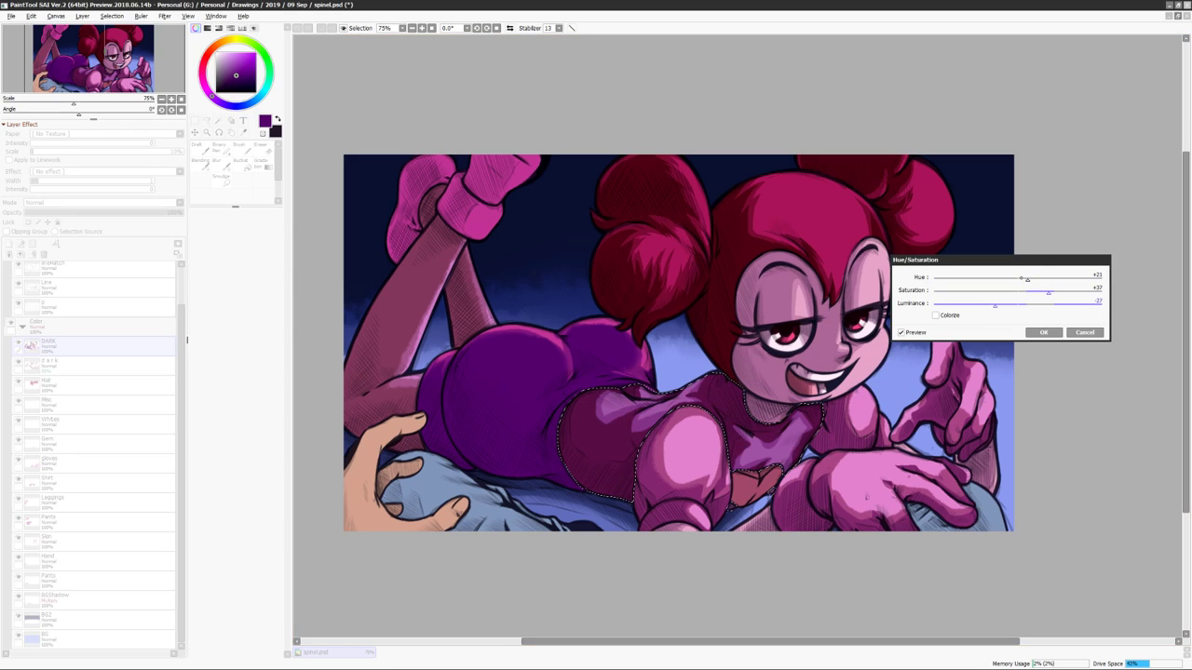
click(93, 363)
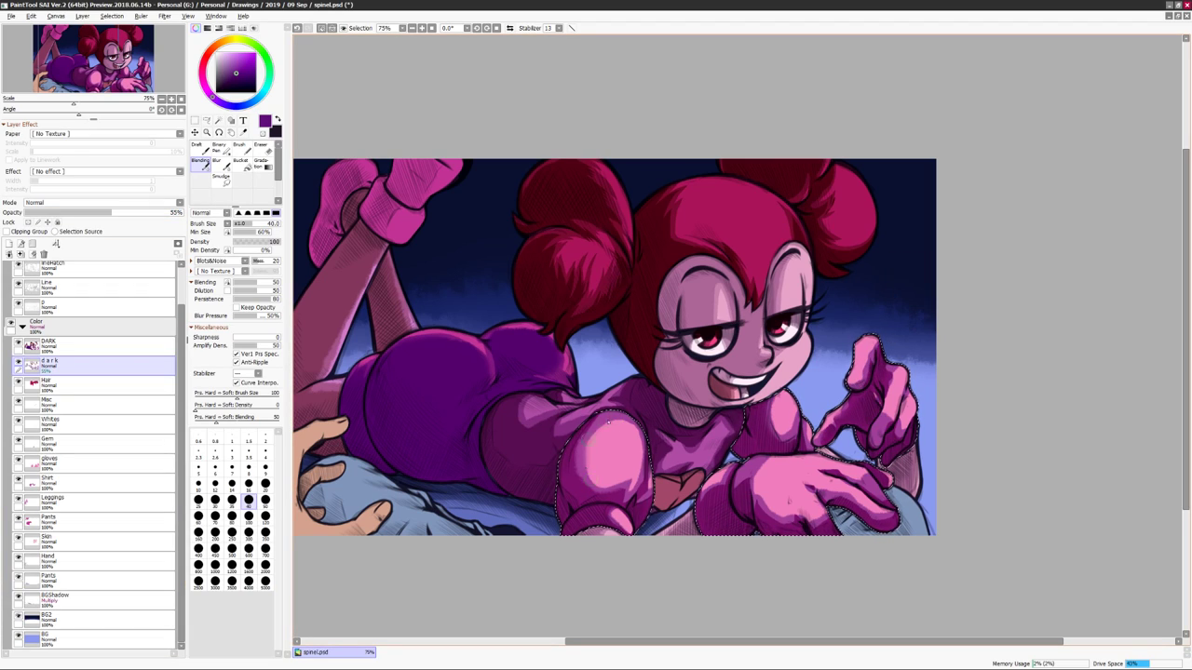
drag(792, 425, 782, 434)
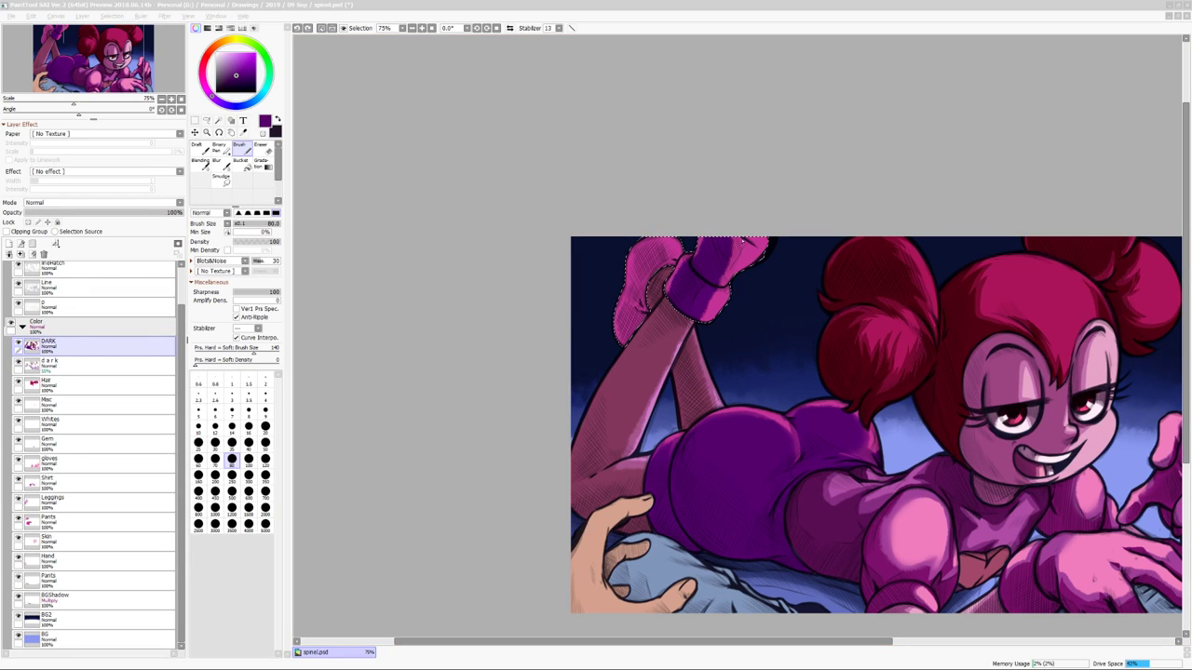
Fill both shoes with dark purple shadow on the DARK layer using progressively smaller brushes, leaving narrow lit edges.
key(bracketleft)
key(bracketleft)
key(bracketleft)
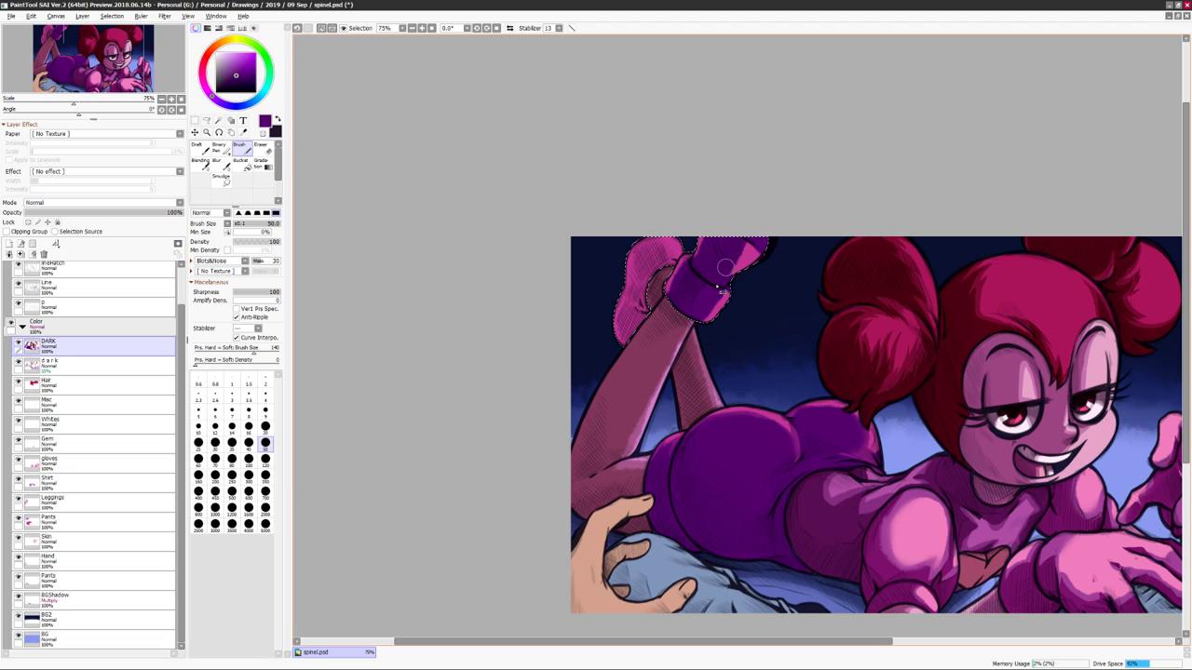
key(bracketleft)
key(bracketleft)
mouse_move(725, 268)
mouse_down()
mouse_move(686, 239)
mouse_move(630, 264)
mouse_move(665, 268)
mouse_move(630, 249)
mouse_move(637, 351)
mouse_up()
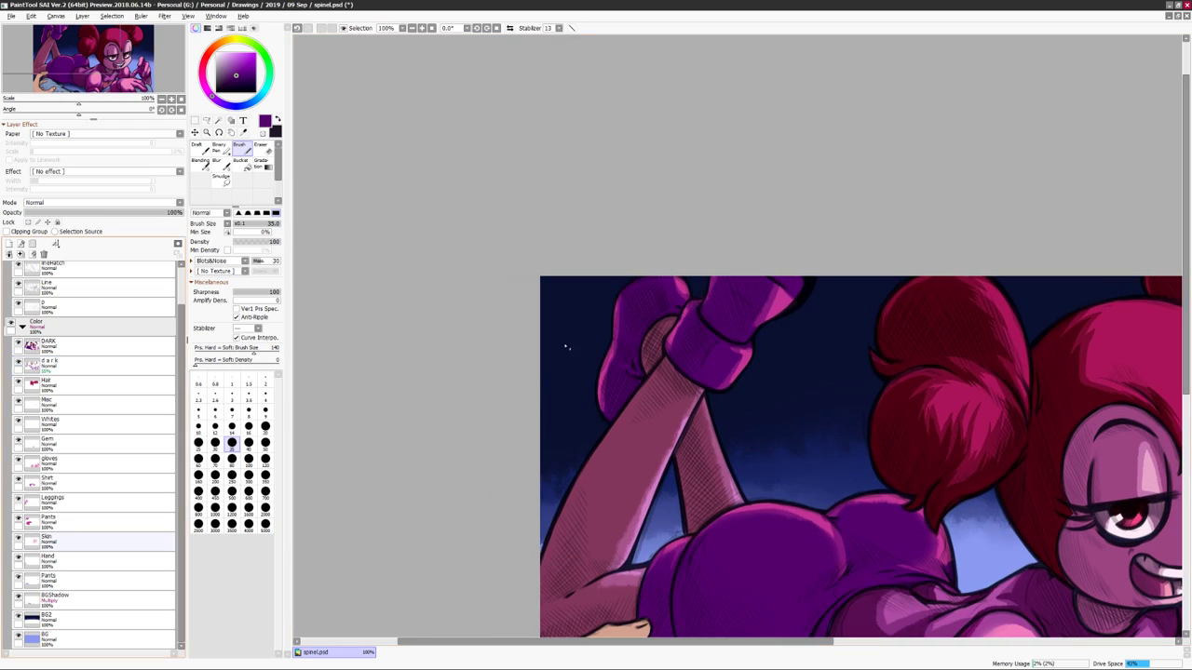
Paint blue shadows and softer folds on the denim legs within their selection, using the "d a r k" layer for the transitions.
key(a)
key(ctrl+shift+n)
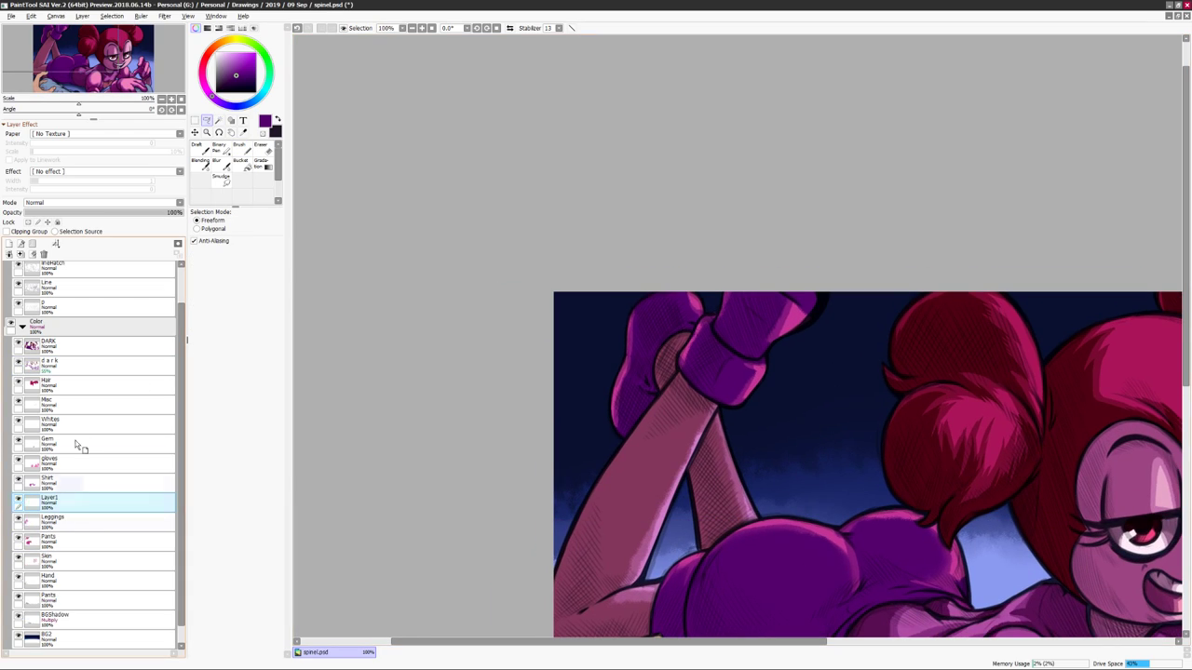
drag(79, 447, 82, 477)
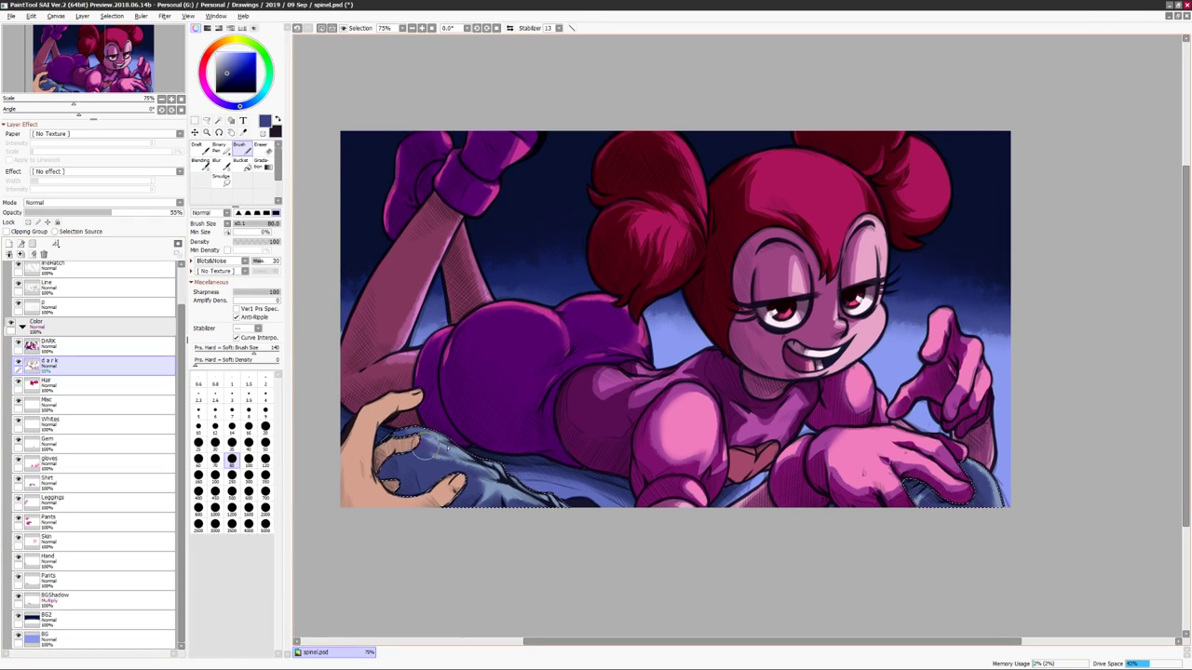
key(b)
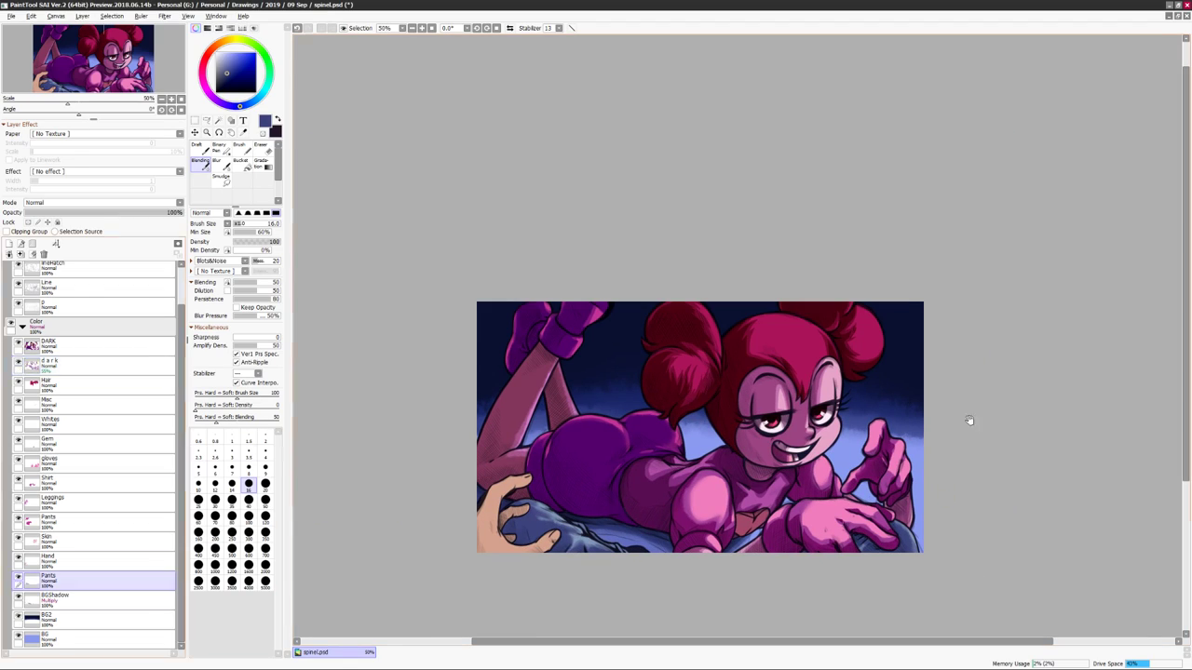
Adjust the denim's Pants layer with Hue/Saturation, setting saturation to +17 and luminance to +4.
key(ctrl+u)
drag(1050, 295, 1032, 295)
drag(1008, 278, 1020, 281)
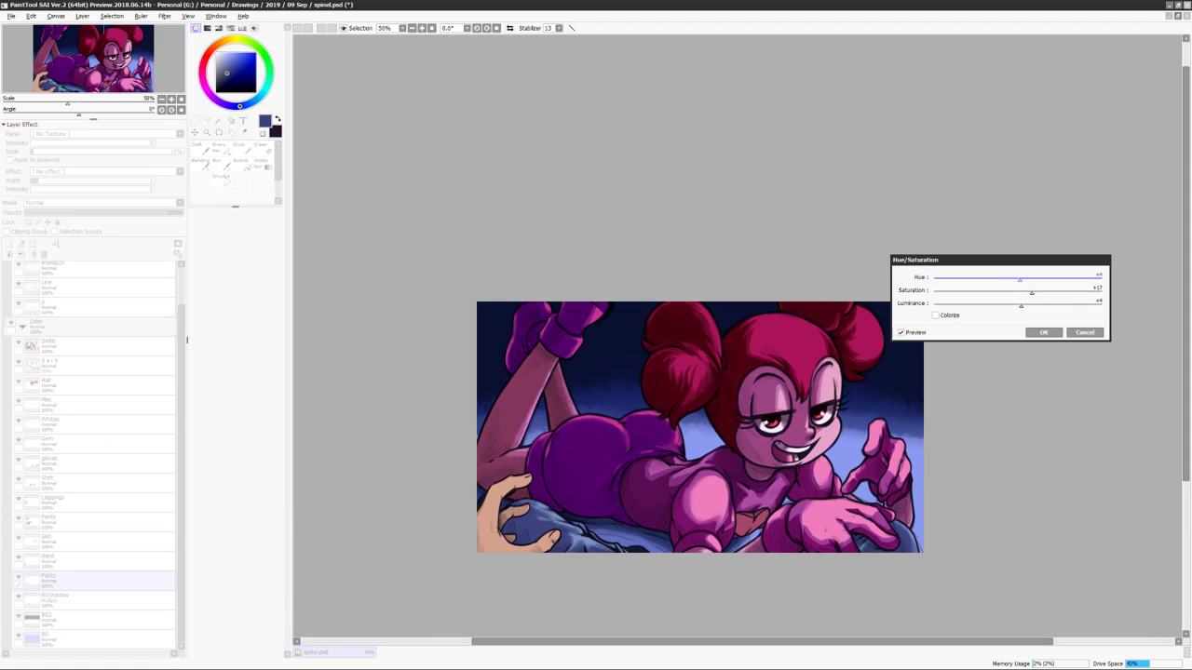
key(Return)
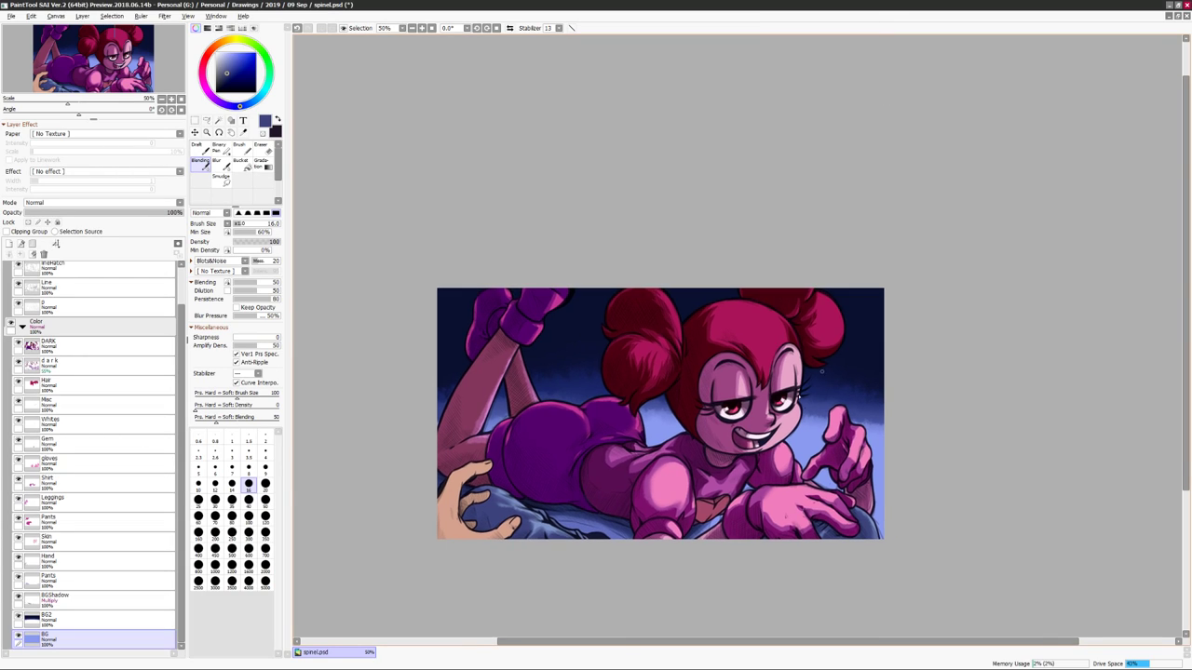
Shade the whites of the eyes in muted purple on the DARK layer and soften the transitions on the "d a r k" layer.
scroll(717, 354, up, 5)
scroll(722, 352, down, 3)
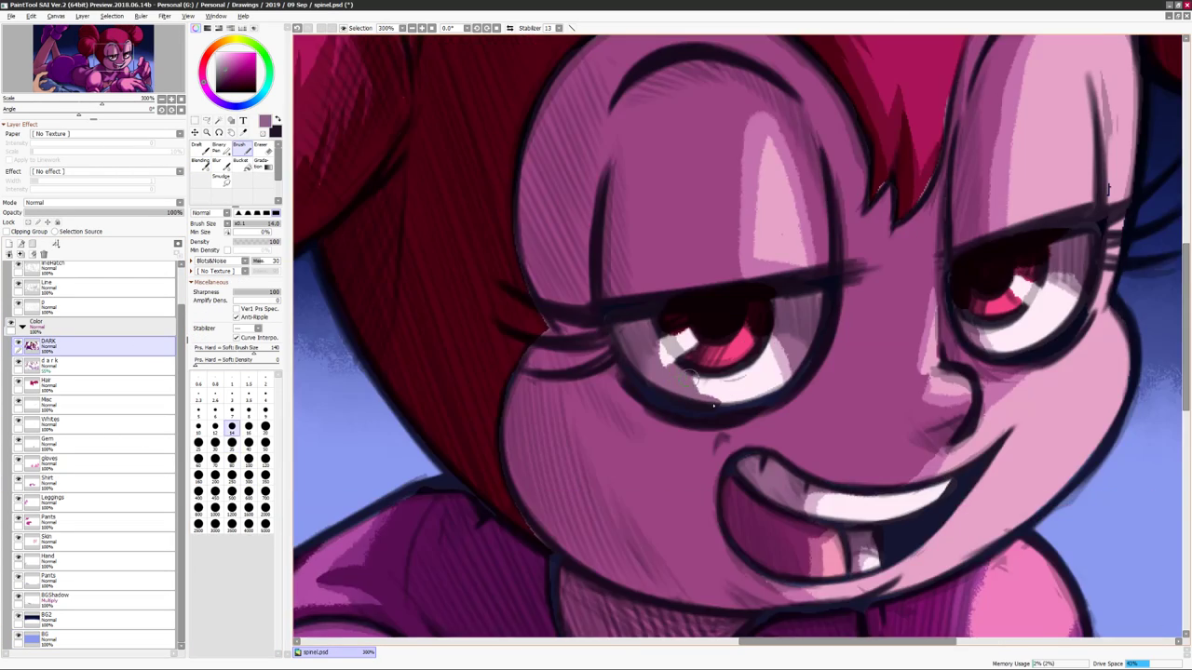
key(b)
key(Down)
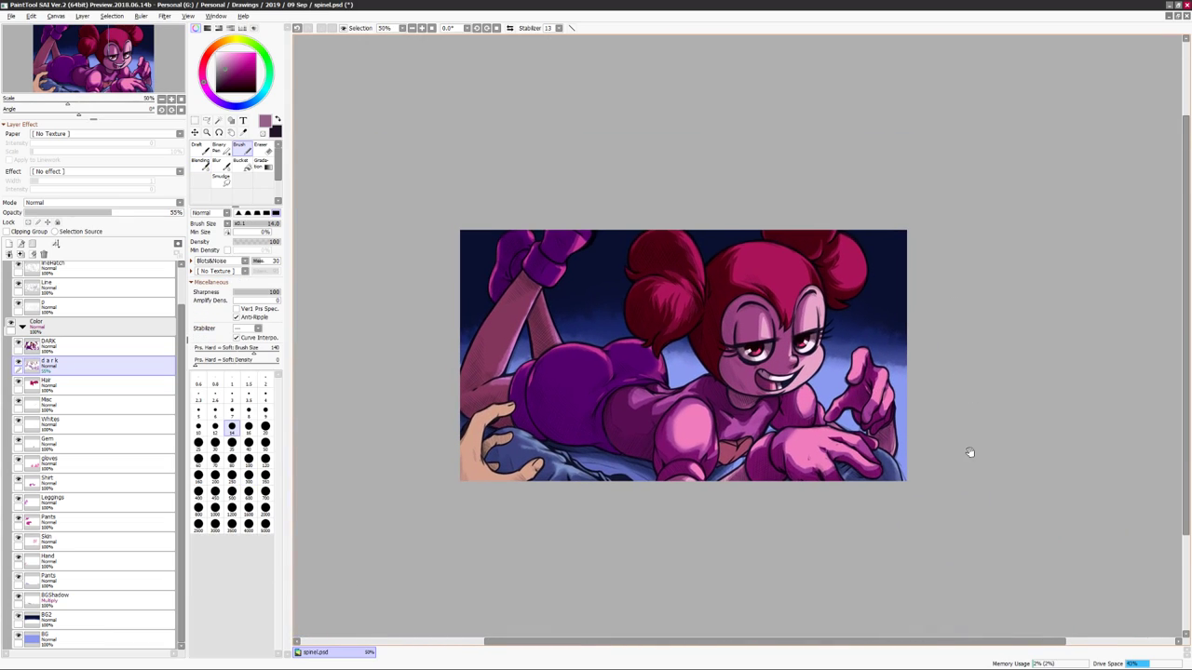
Recolor the BG layer to light cyan and add an elliptical ground shadow above it, adjusting its color with Hue/Saturation.
key(ctrl+u)
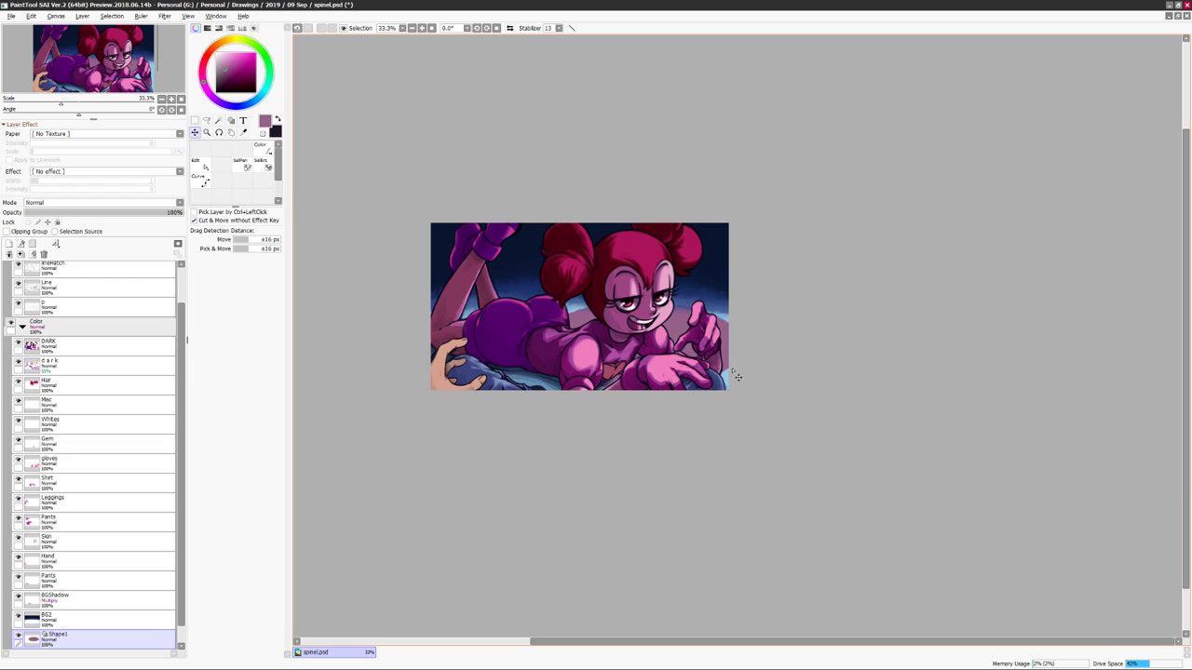
key(ctrl+t)
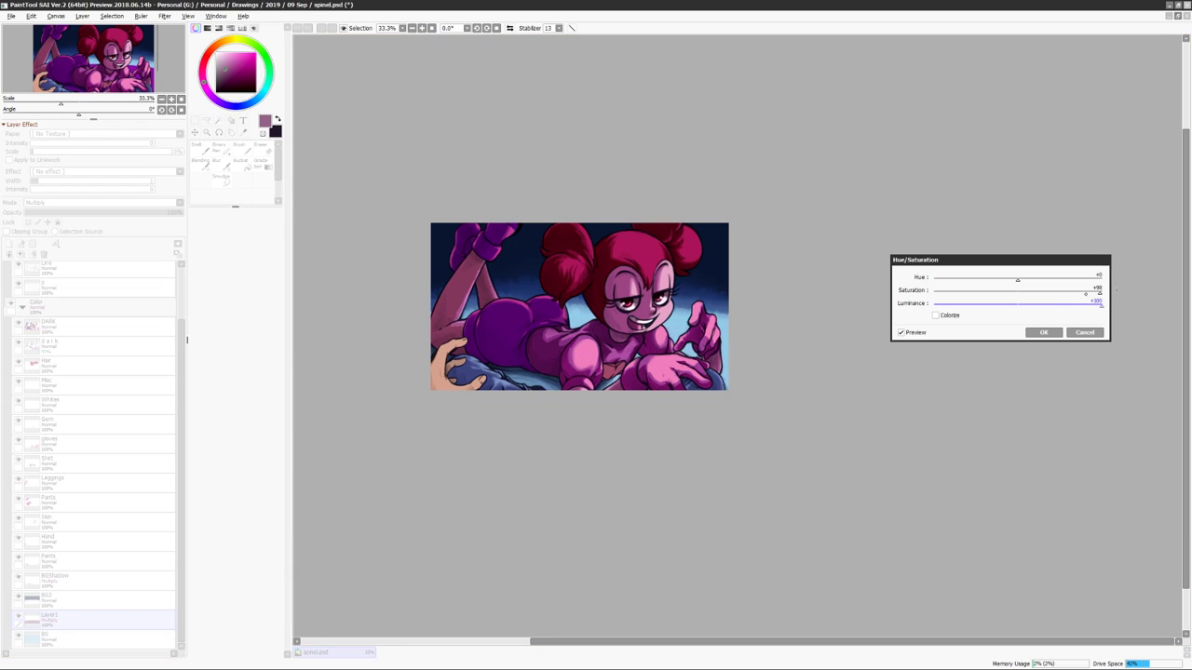
key(ctrl+u)
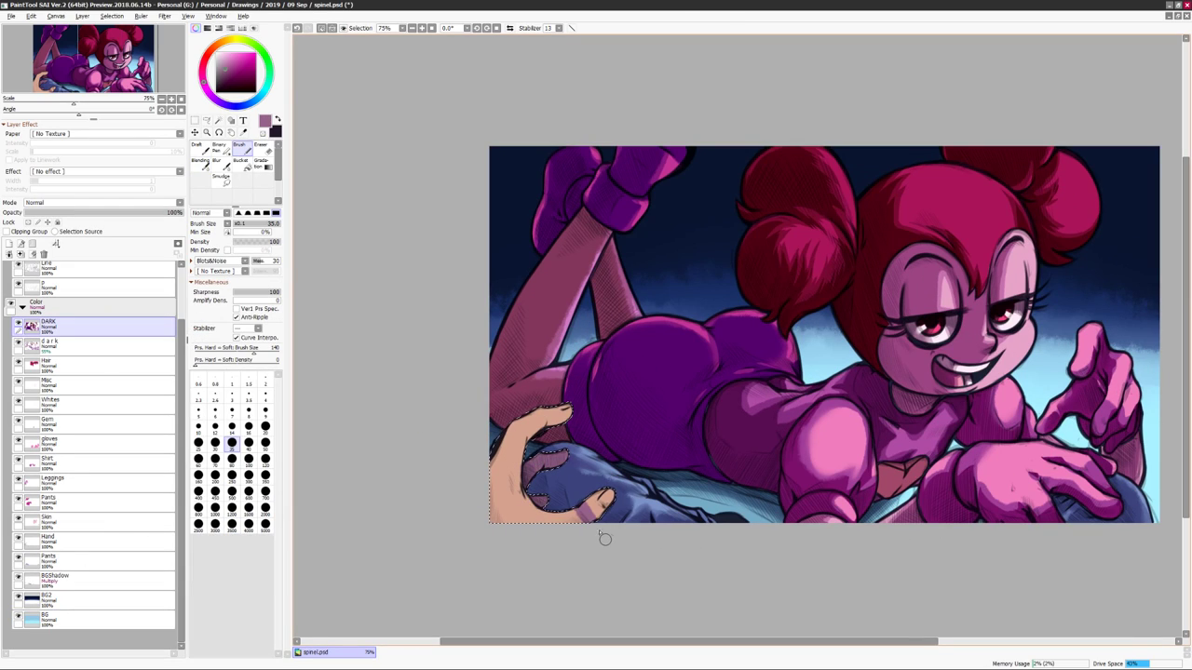
Paint shadows on the foreground hand on the DARK layer, warm them with Hue/Saturation at hue +37, and clear the selection.
mouse_move(563, 429)
mouse_down()
mouse_move(508, 466)
mouse_move(494, 508)
mouse_up()
mouse_move(521, 414)
mouse_down()
mouse_move(565, 524)
mouse_move(596, 520)
mouse_up()
click(266, 442)
key(ctrl+u)
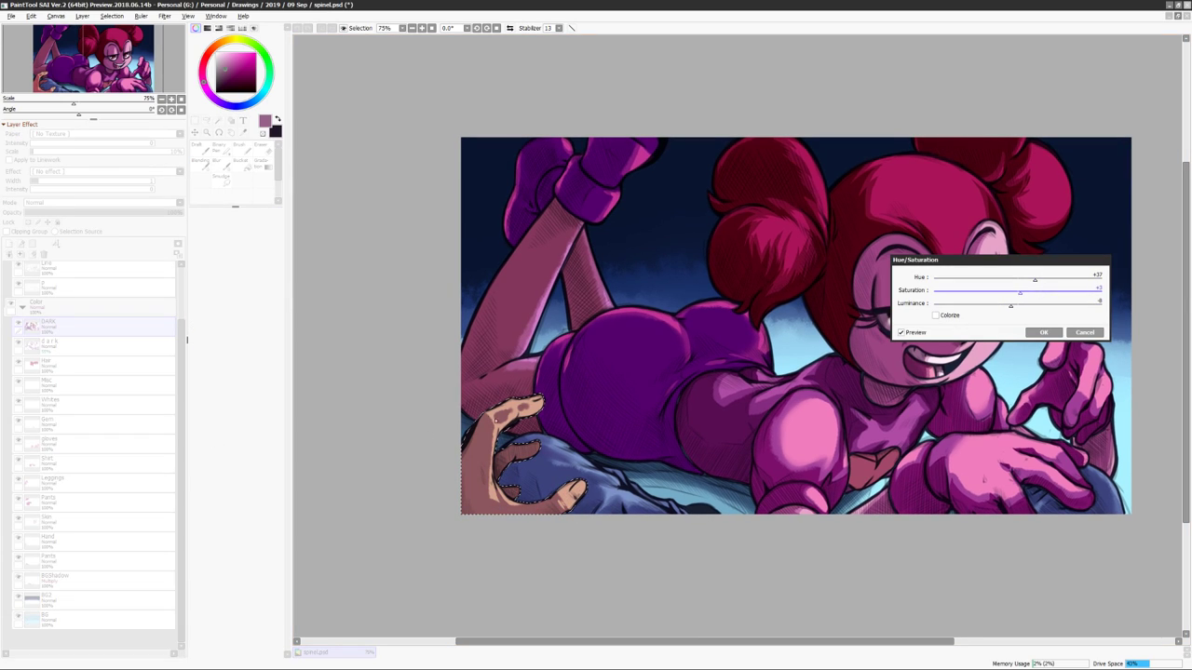
key(Return)
key(ctrl+d)
scroll(944, 537, down, 2)
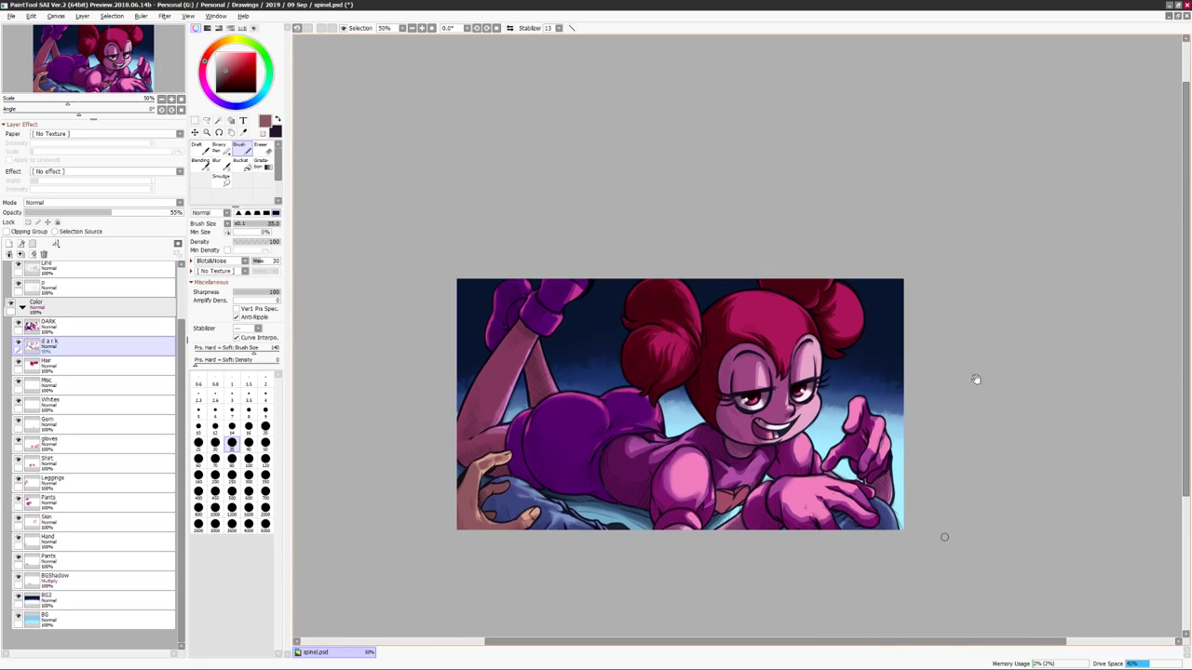
Touch up the ground shadows on the BGShadow layer in gray-blue with a size 16 brush.
click(20, 579)
scroll(660, 419, up, 2)
click(249, 426)
scroll(937, 468, down, 2)
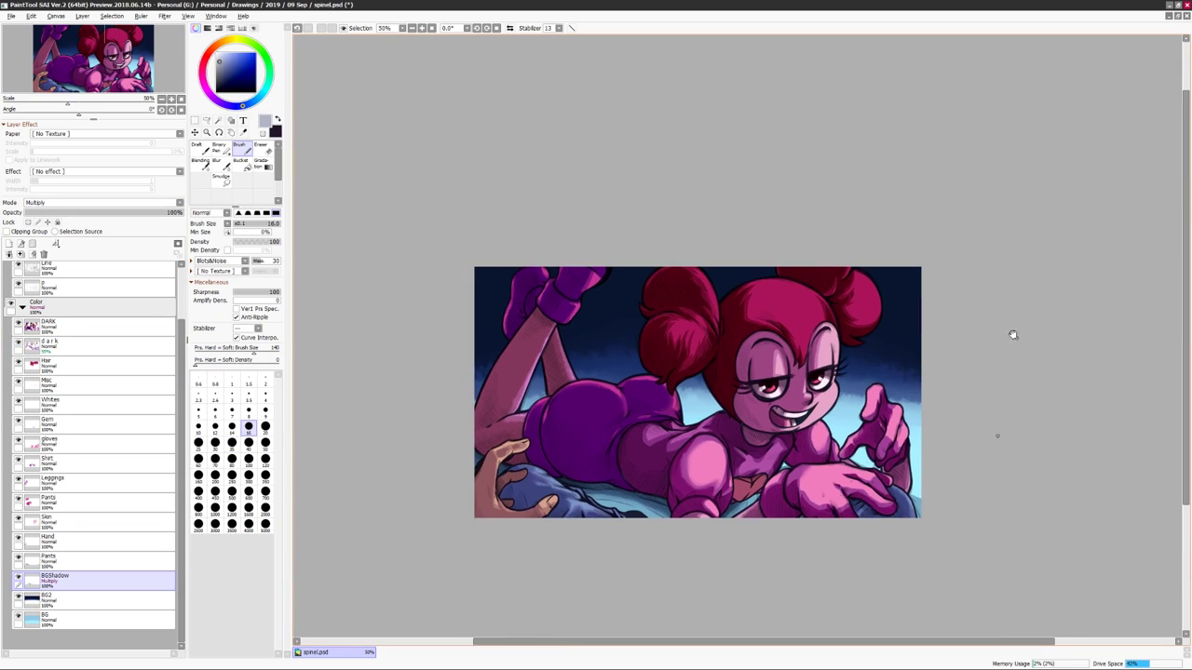
Add a Multiply layer named Mult above the Lines folder, fill it with purple, and adjust its color with Hue/Saturation.
click(22, 306)
click(38, 288)
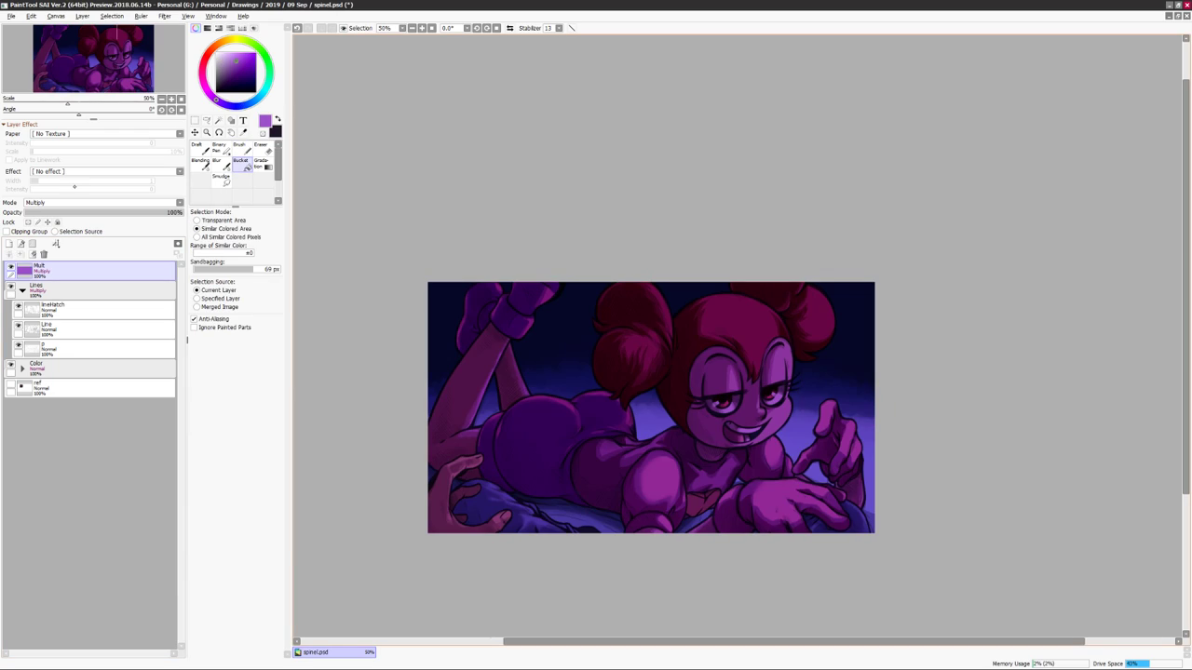
key(ctrl+u)
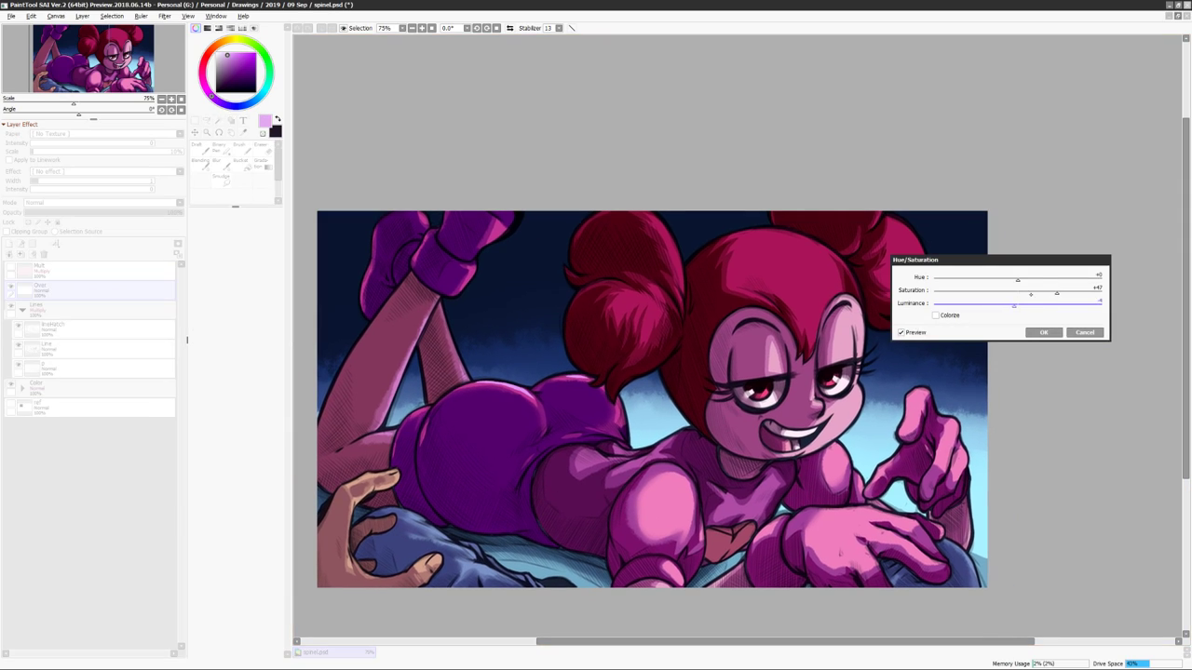
Paint fine highlights along the sleeve and gloves on the Over layer with a size 7 brush, tuning their color with Hue/Saturation.
key(ctrl+u)
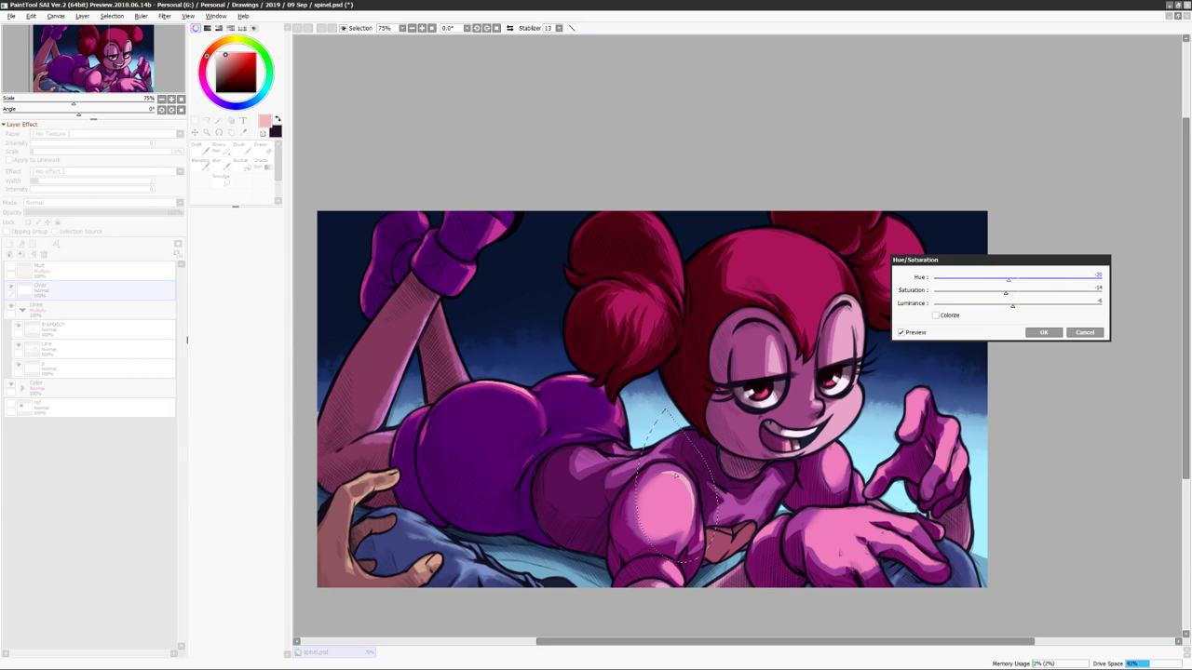
drag(1008, 278, 989, 278)
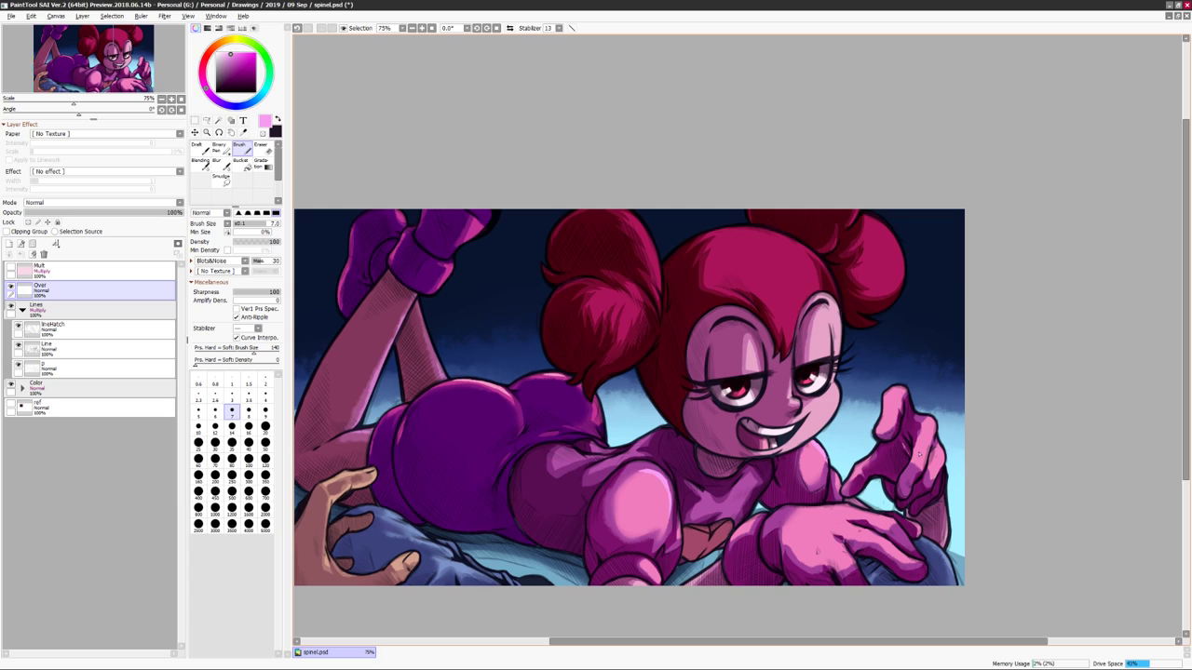
scroll(628, 397, right, 3)
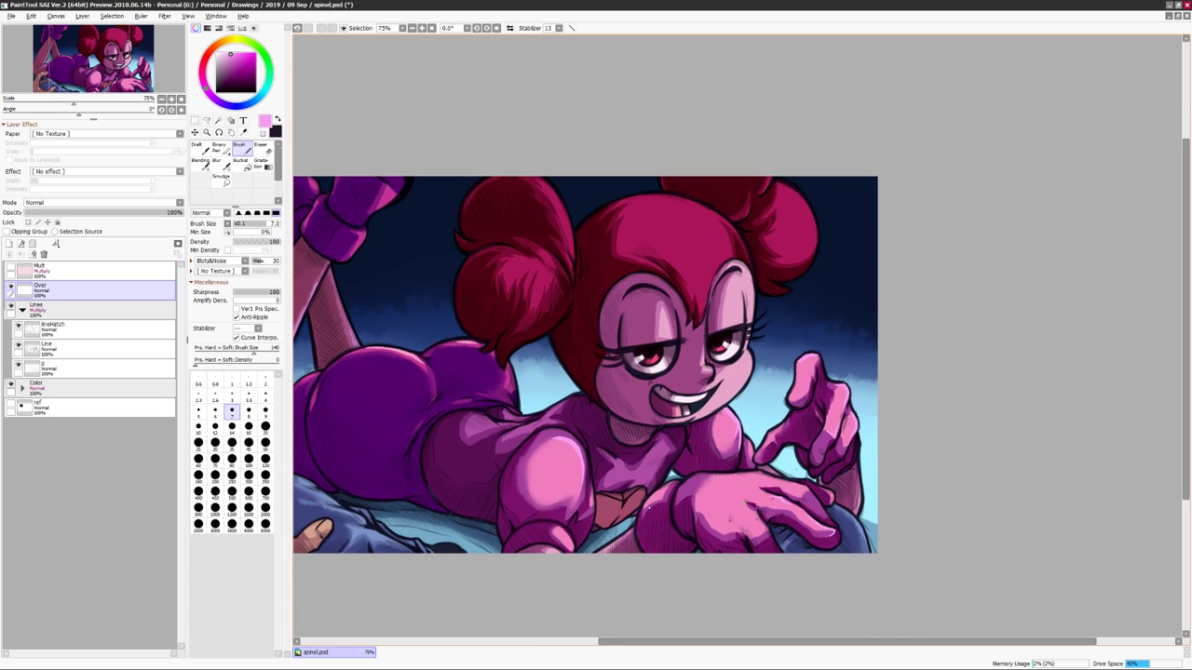
scroll(710, 435, left, 3)
scroll(929, 372, left, 2)
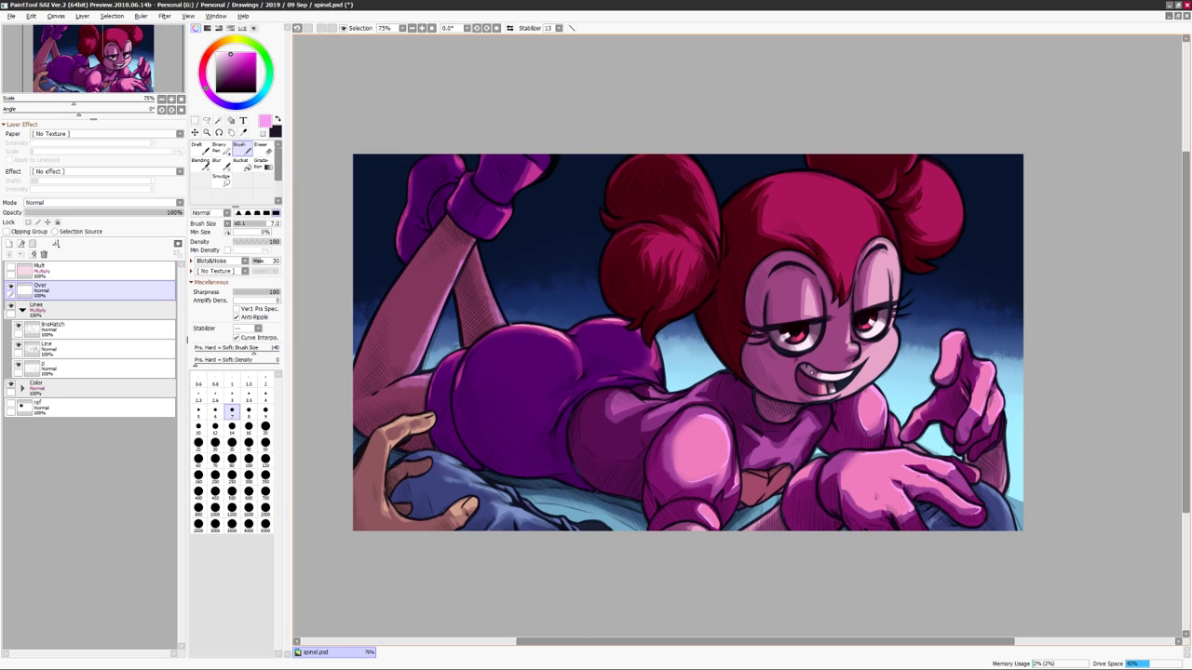
Paint thin pink highlight strands on the hair buns and crown on the Over layer.
drag(652, 373, 535, 500)
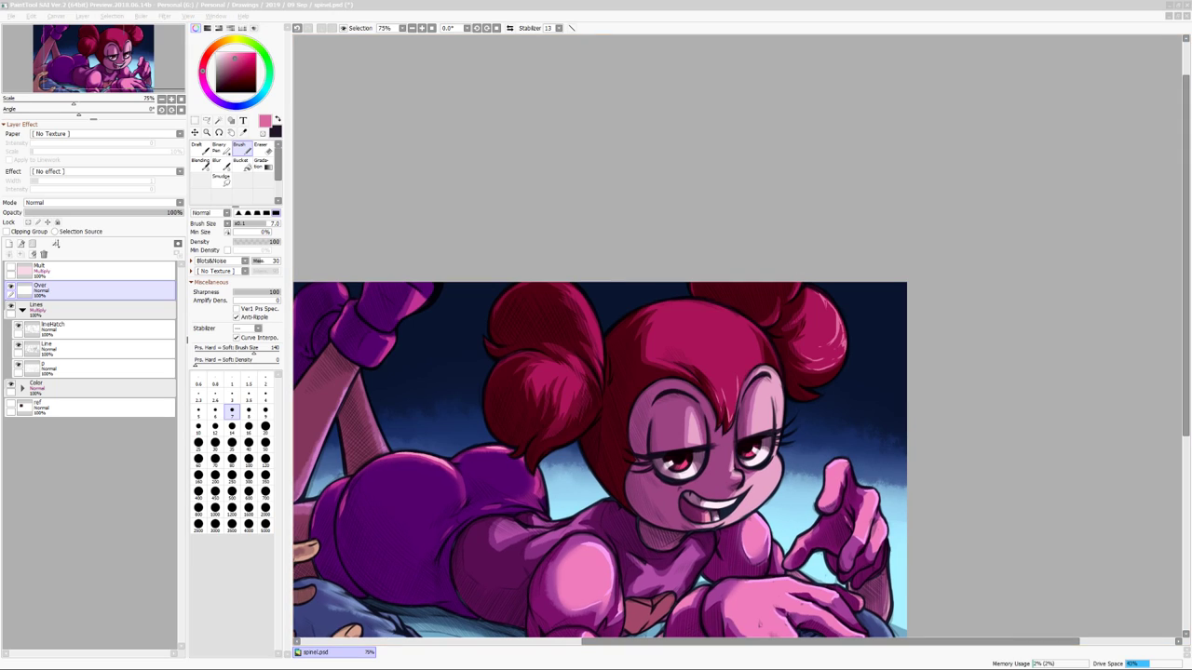
key(alt+Tab)
key(alt+Tab)
drag(557, 372, 615, 323)
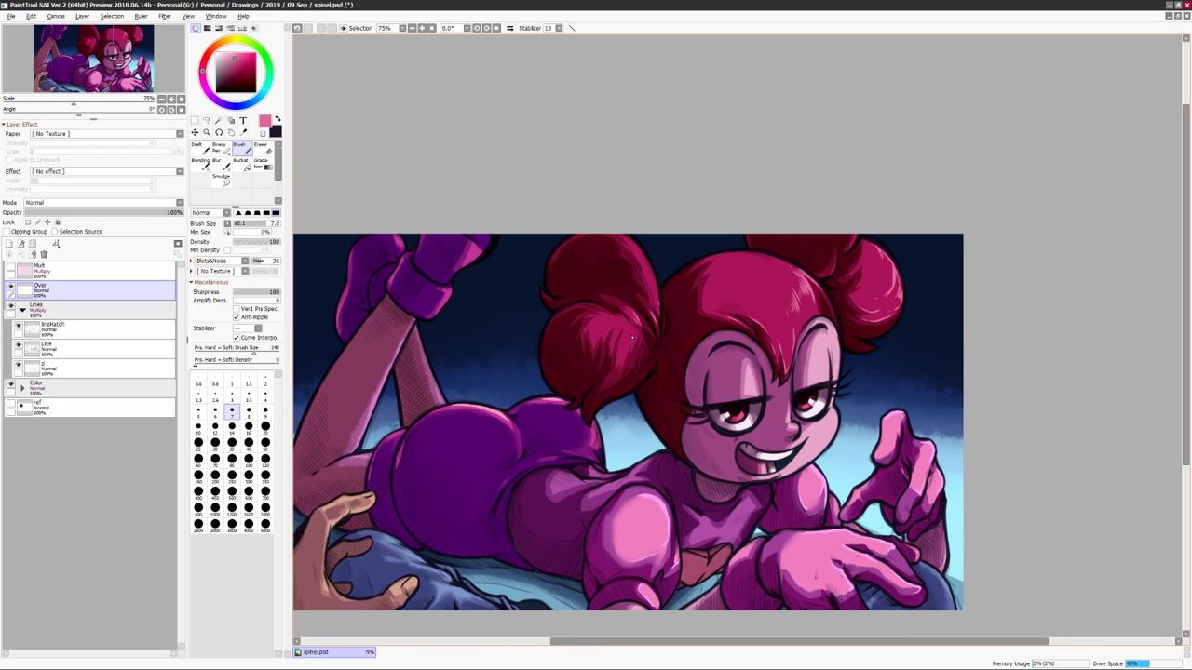
Paint extra highlights over the character on the Over layer while checking the drawing mirrored, and tune their color with Hue/Saturation.
key(h)
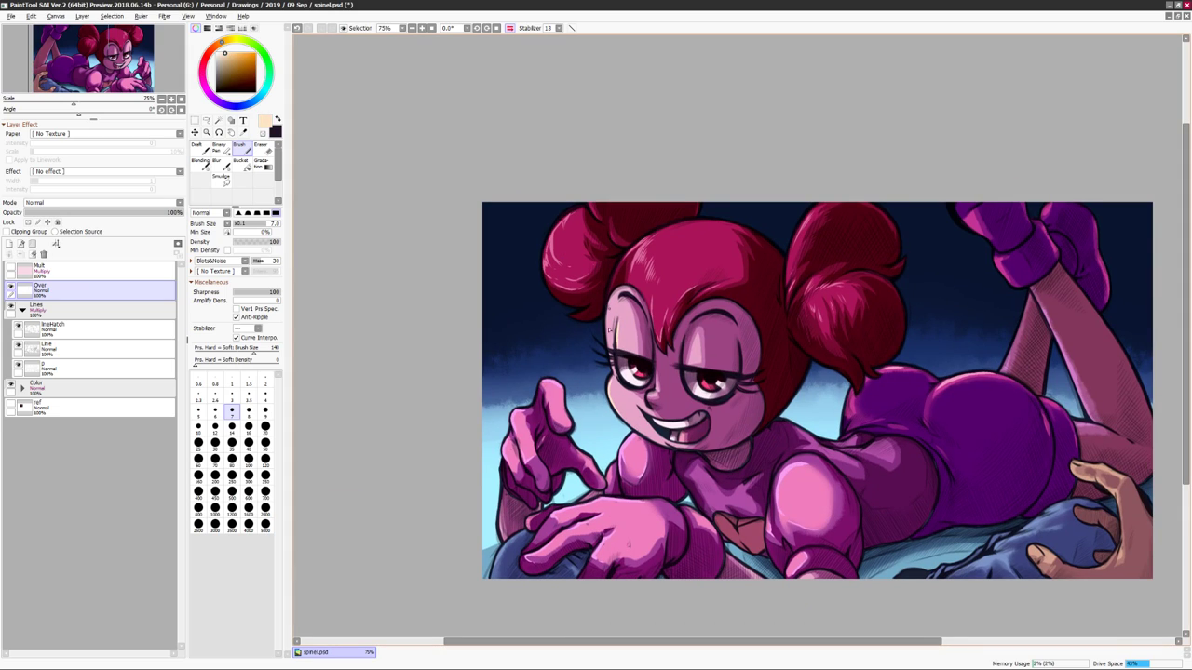
key(h)
key(ctrl+u)
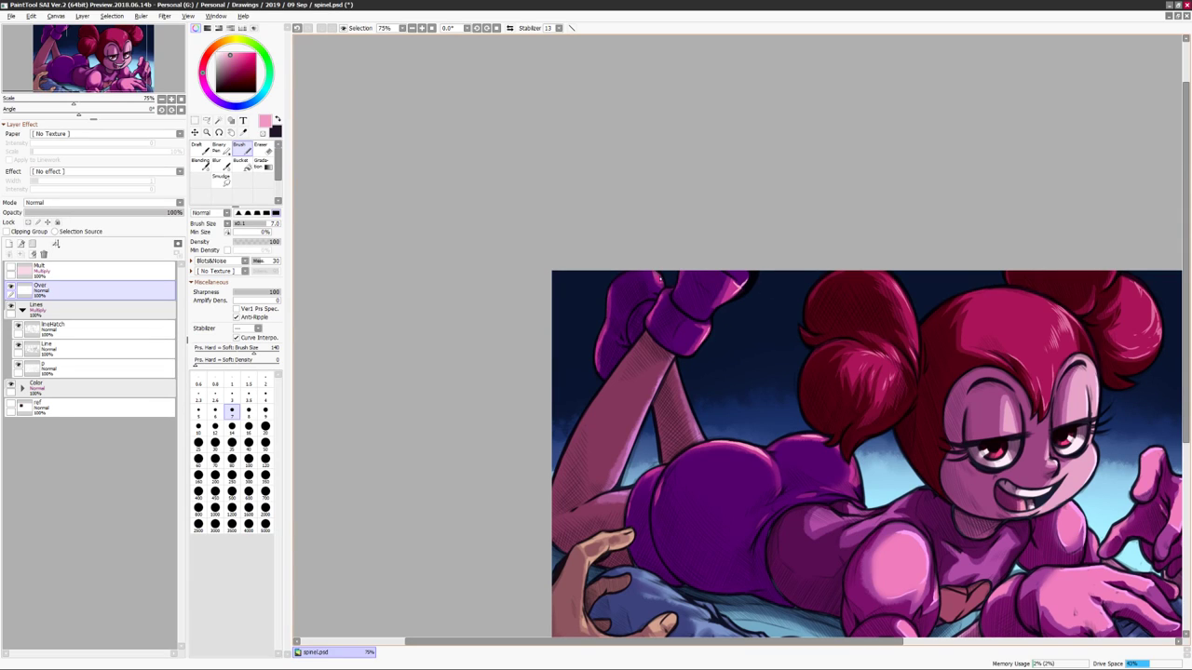
key(minus)
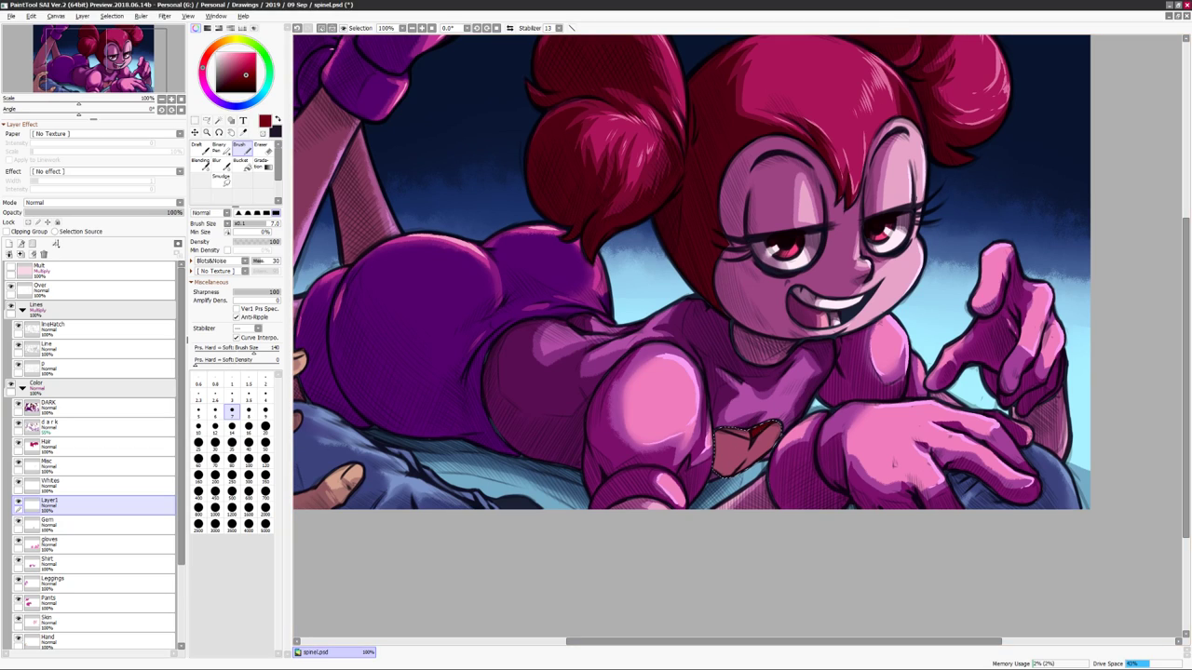
Paint the chest gem's facets in light pink, crimson and dark red on Layer1 within the gem selection, using a size 7 brush.
key(ctrl)
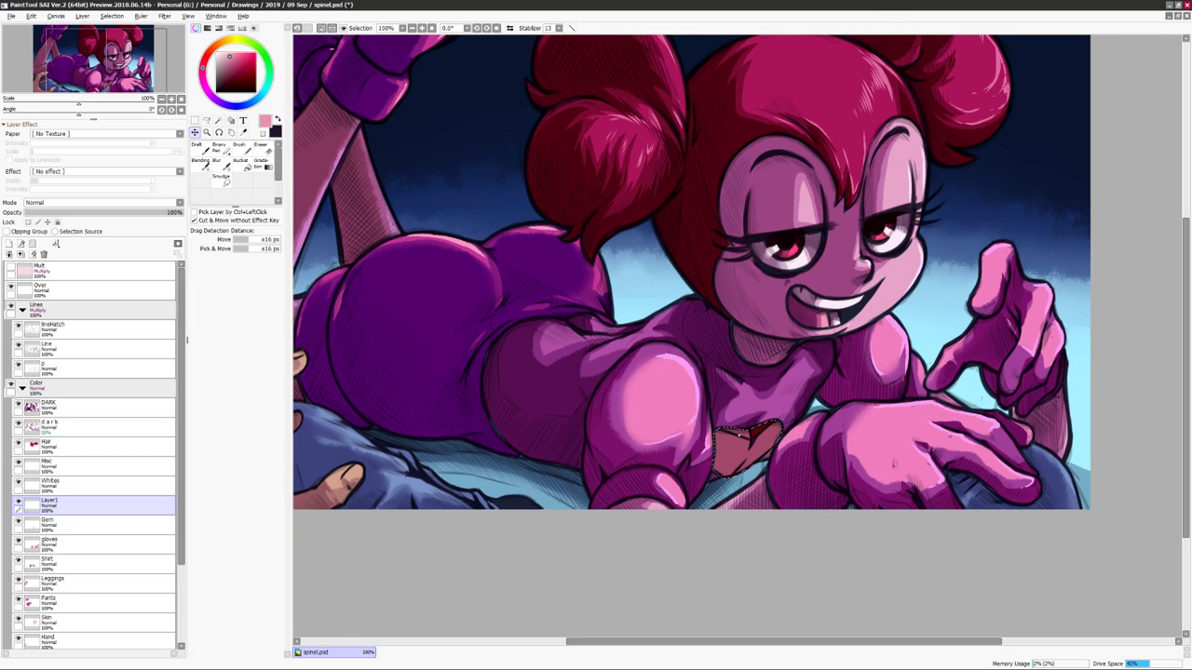
scroll(691, 272, down, 1)
mouse_move(740, 410)
mouse_down()
mouse_move(726, 438)
mouse_move(735, 423)
mouse_up()
scroll(691, 272, up, 1)
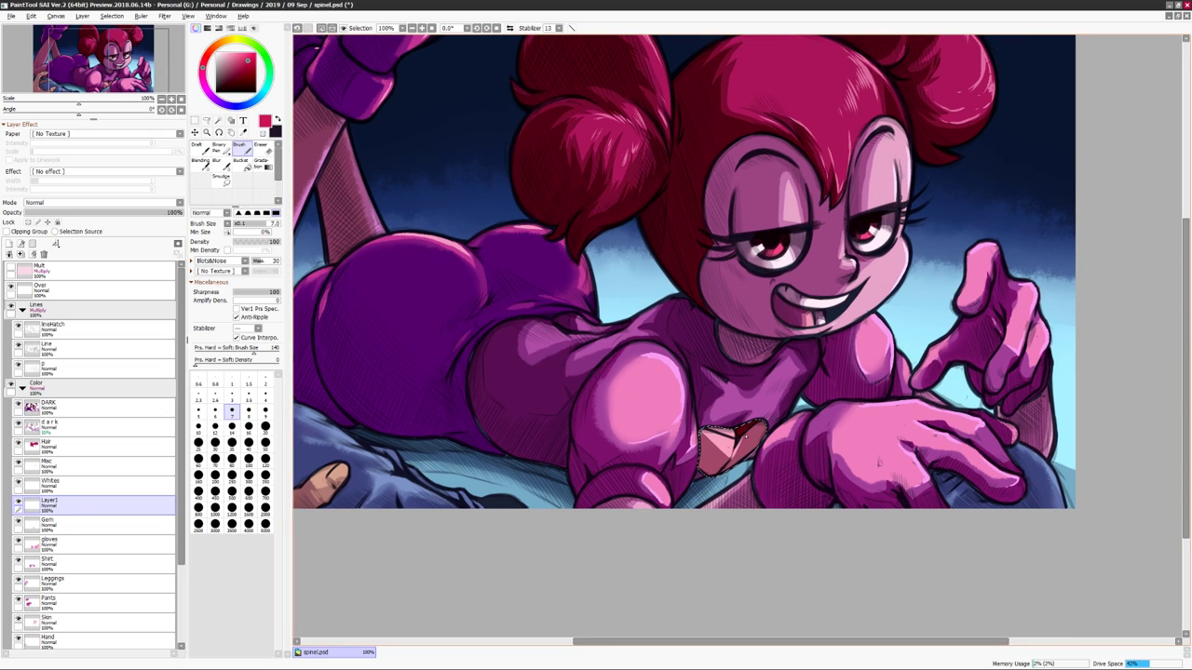
scroll(684, 272, right, 1)
key(ctrl+z)
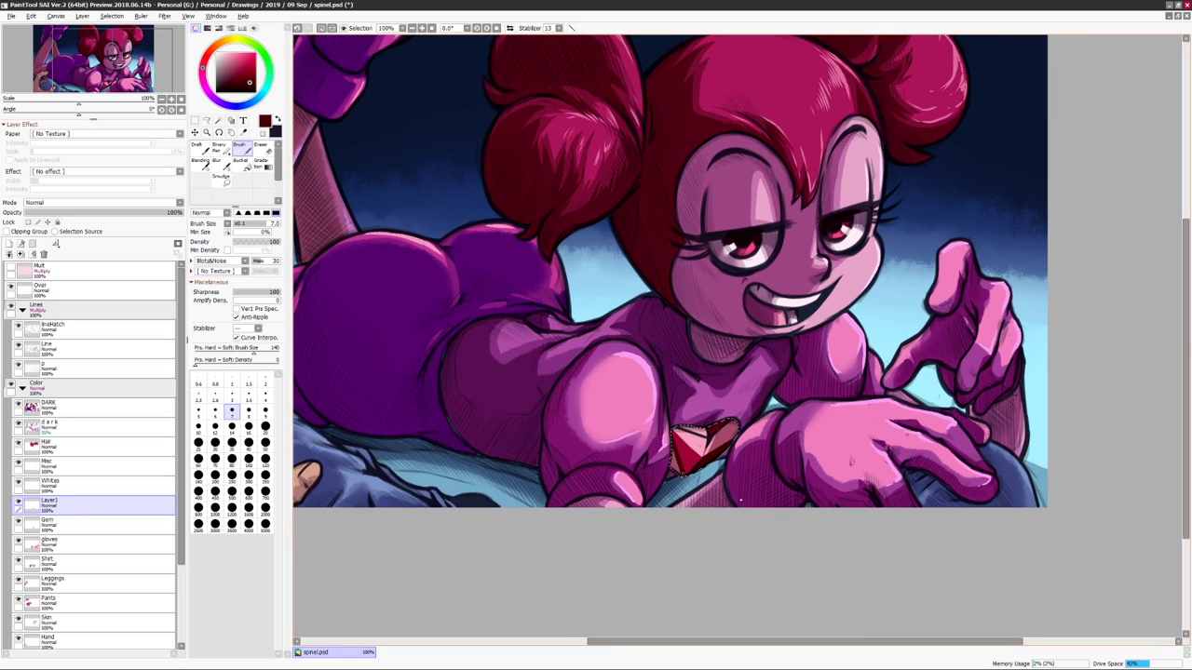
Refine the gem's facets with pale pink and hot pink strokes, and fill its bright facet with white.
key(h)
key(h)
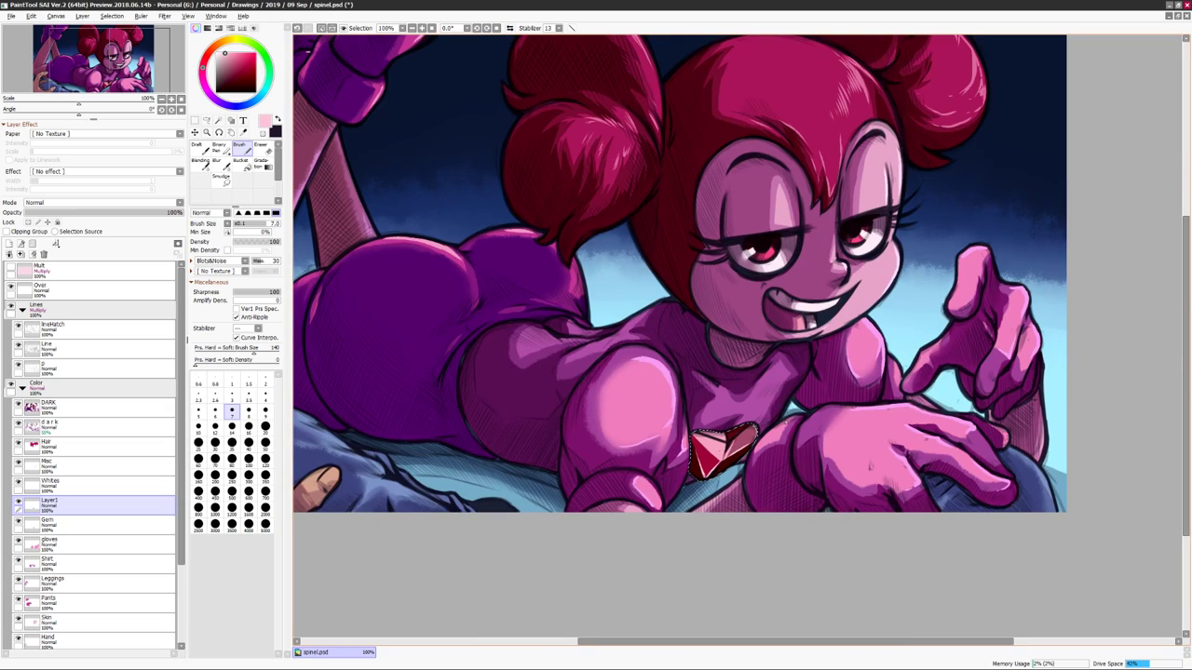
scroll(680, 273, right, 1)
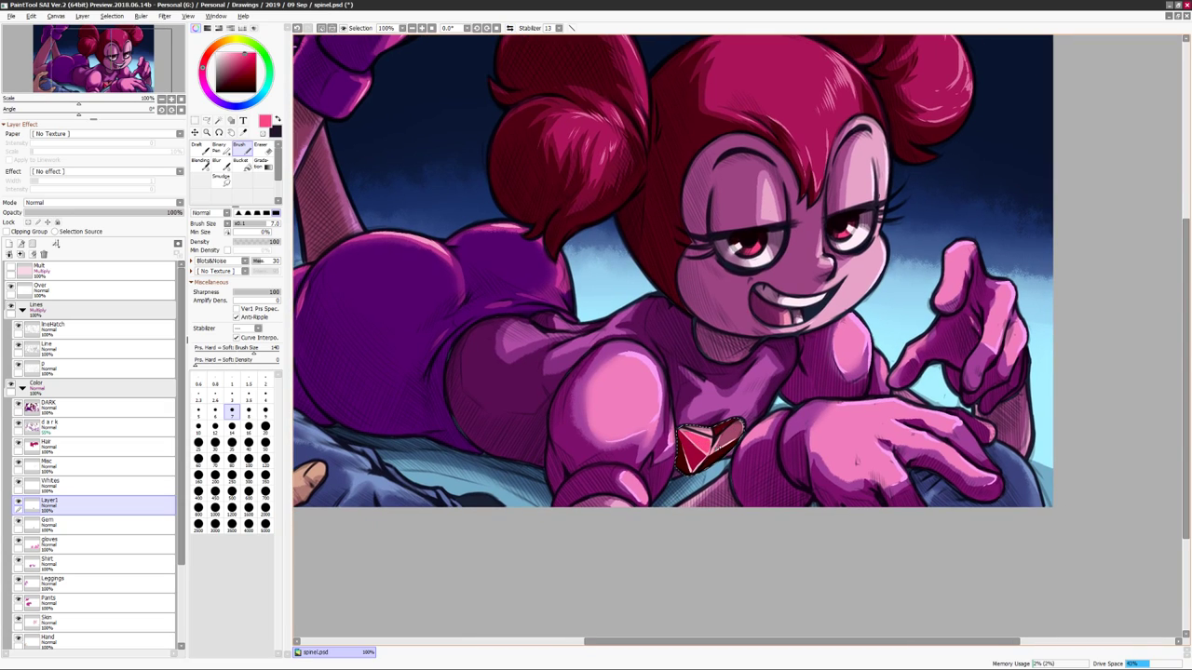
scroll(917, 315, right, 1)
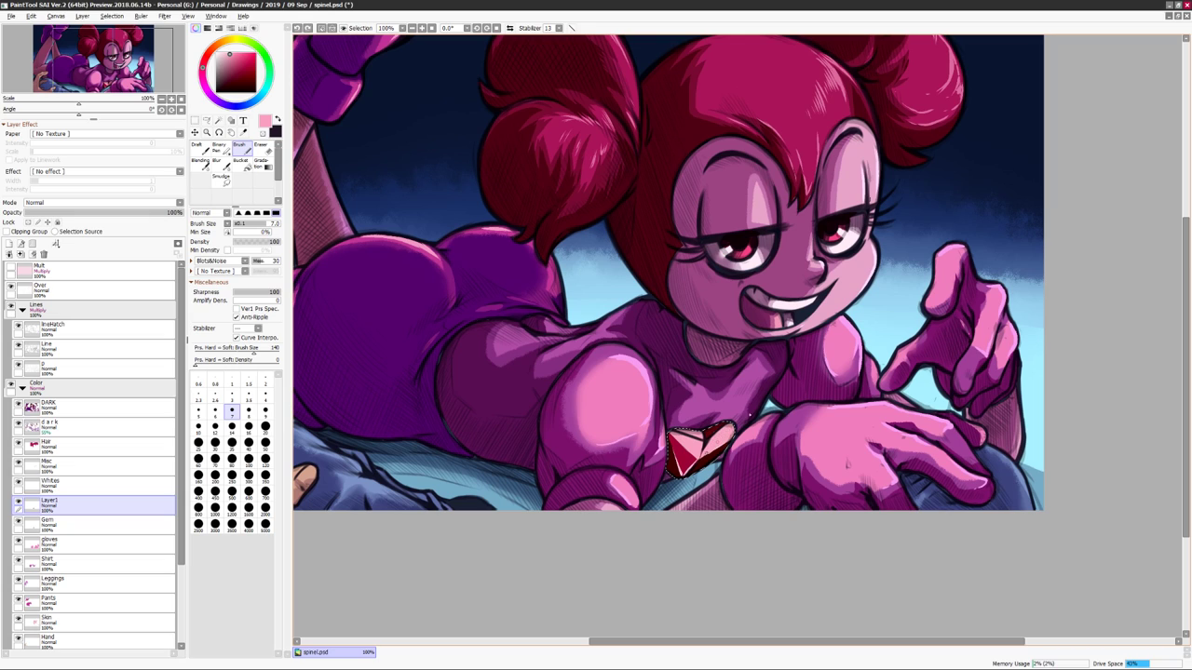
key(h)
scroll(726, 463, down, 2)
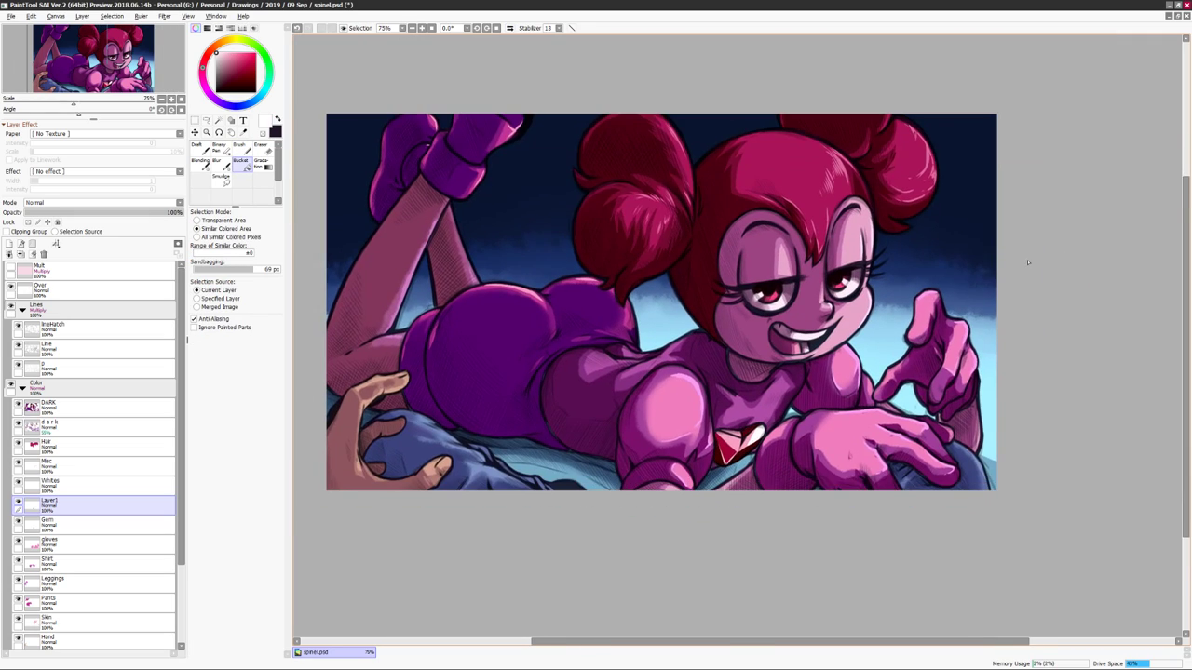
Add a hot pink glow in Shade/Shine mode and a purple-tinted Multiply shadow to the gem, and merge them into the Gem layer.
key(h)
scroll(822, 441, up, 3)
scroll(813, 450, down, 1)
key(b)
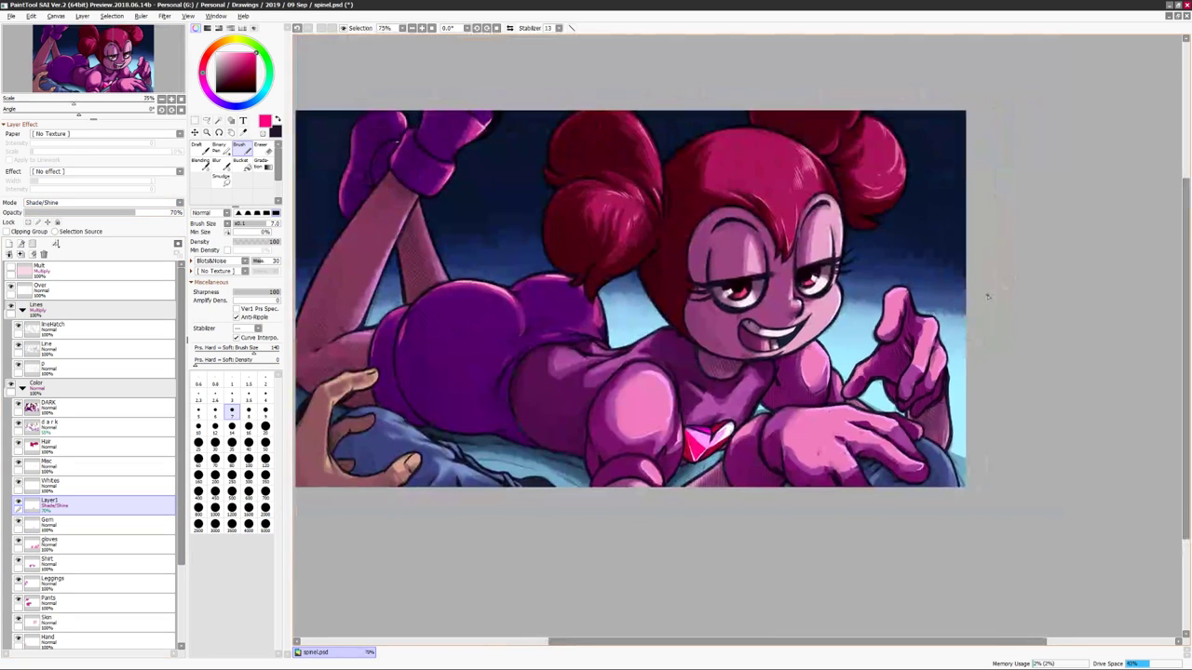
drag(987, 296, 1004, 303)
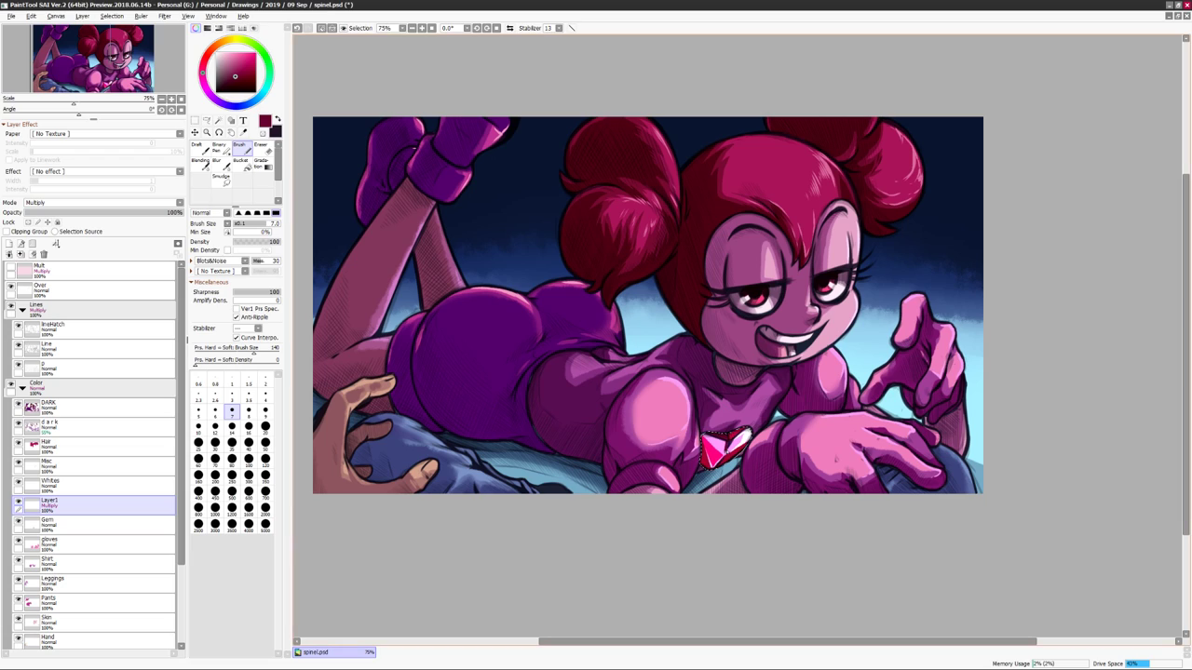
drag(975, 404, 918, 409)
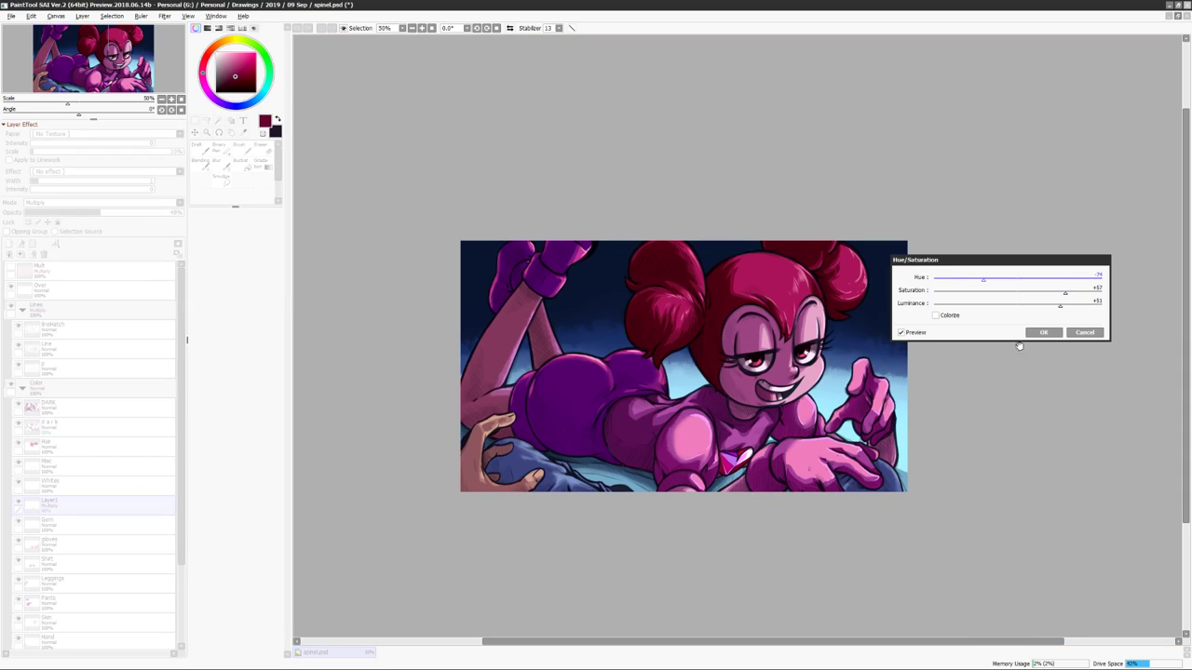
click(1083, 333)
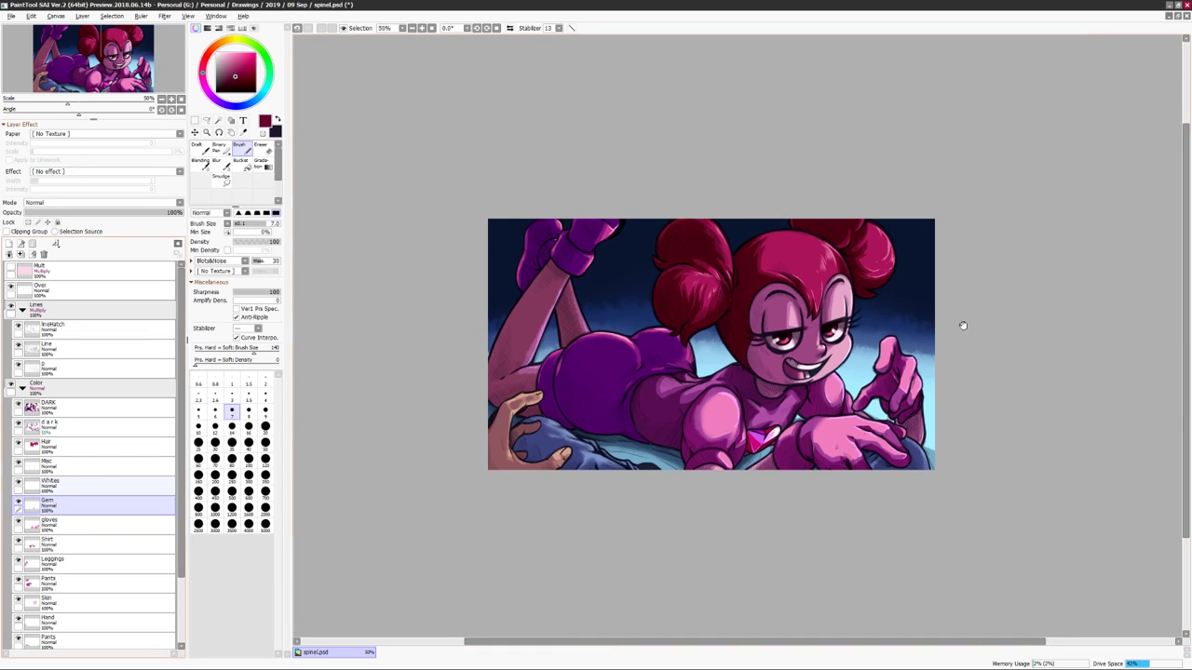
Add a Multiply layer above Mult, fill it with a vertical pink-to-transparent gradient, and recolor it with Hue/Saturation at +100 saturation.
drag(56, 502, 56, 268)
click(261, 164)
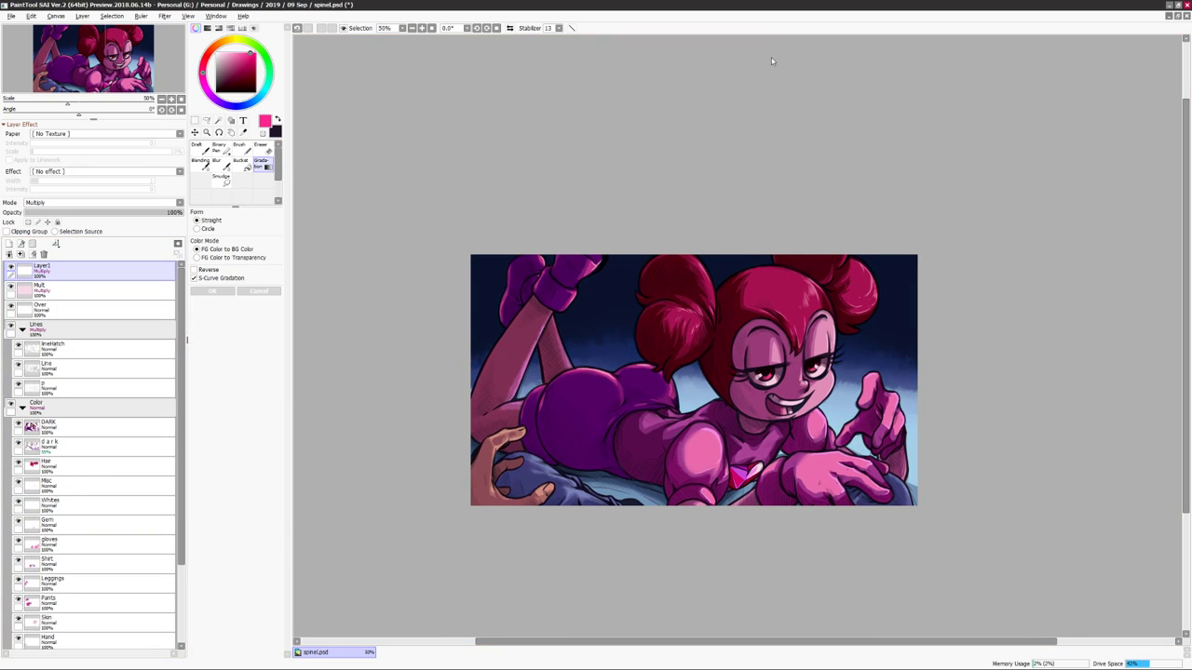
drag(771, 62, 689, 522)
key(ctrl+u)
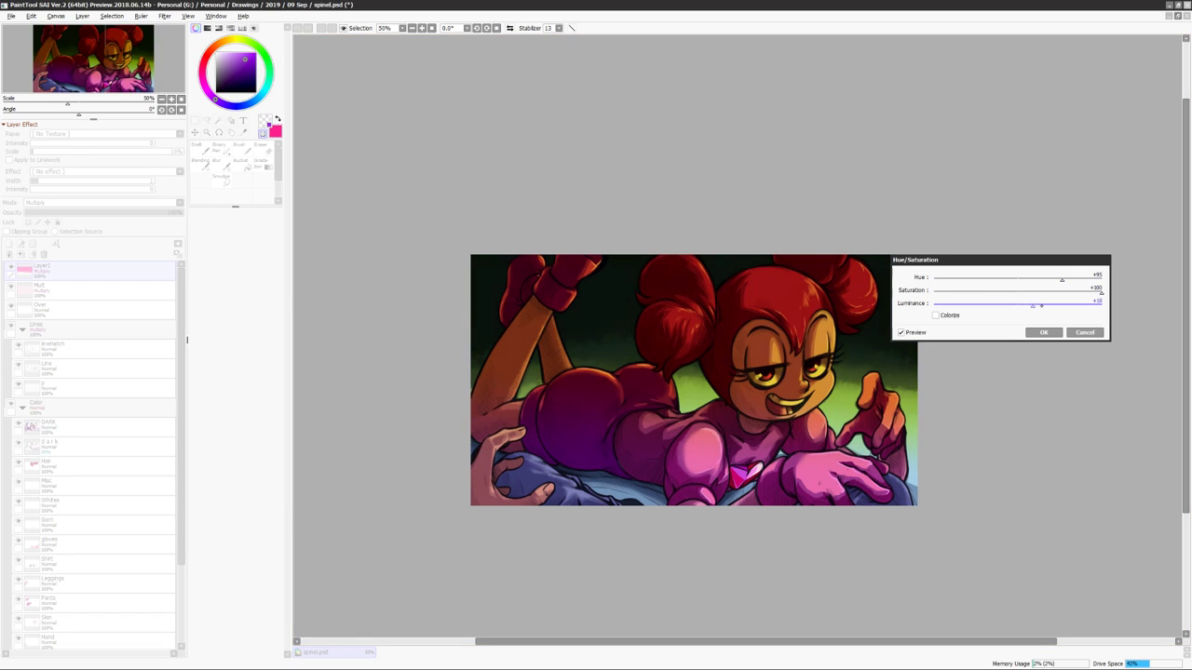
key(Return)
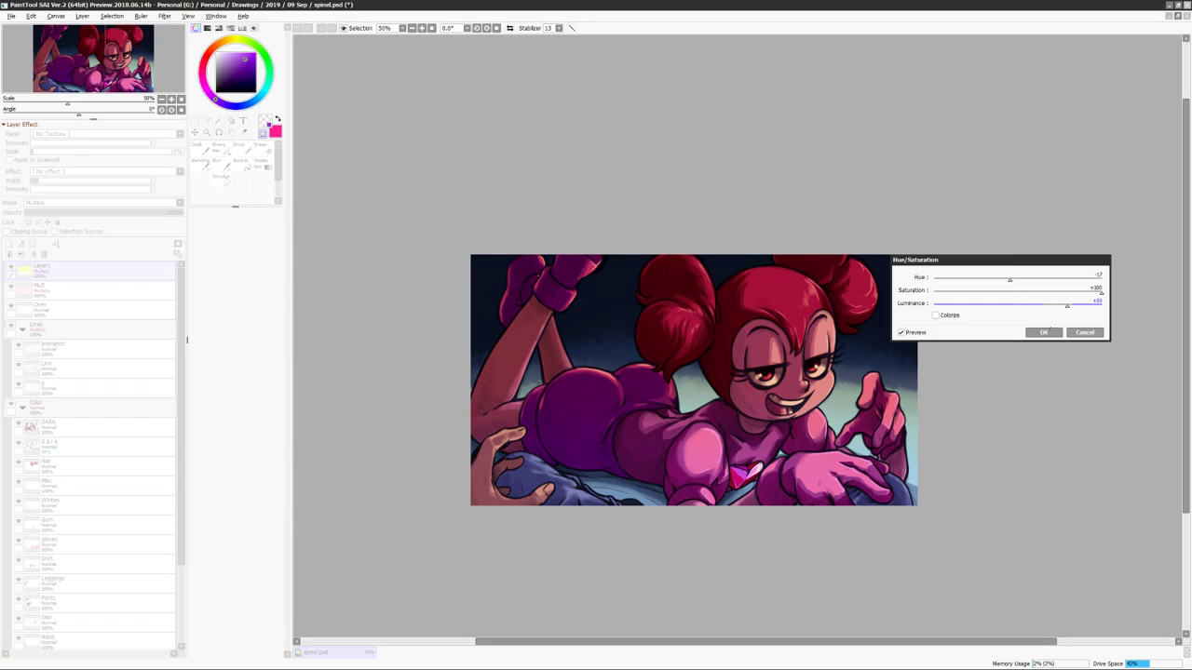
key(Return)
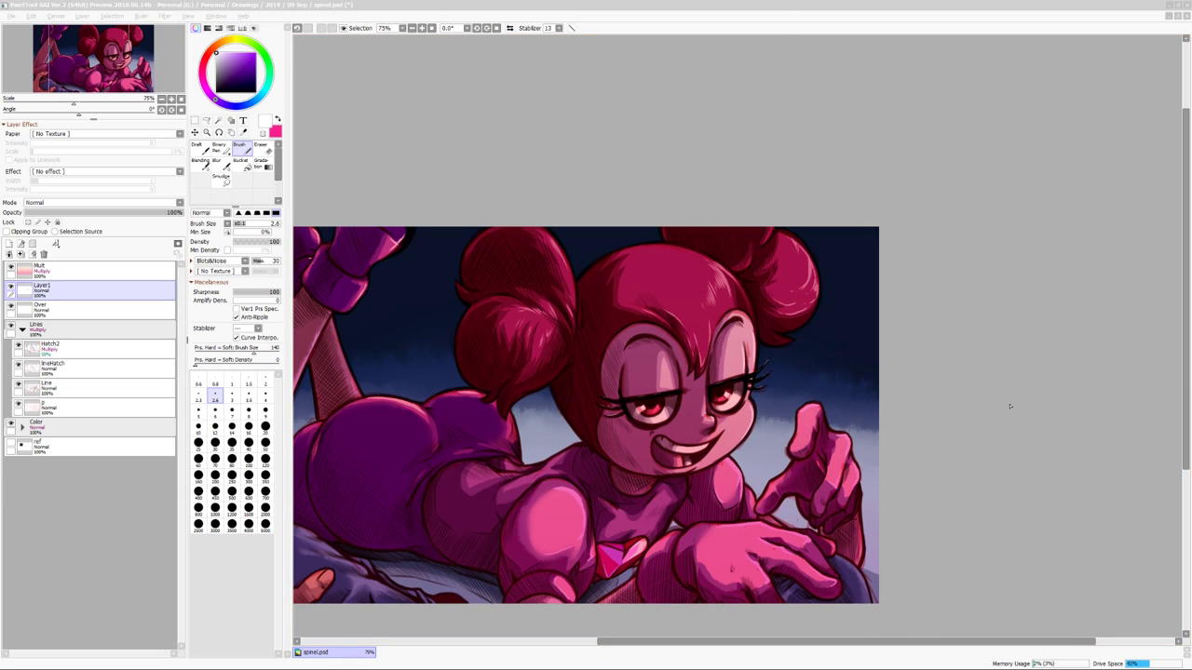
Add the pink text "...with benefits" in 40 px Segoe Print on the background beside the face.
drag(814, 335, 945, 277)
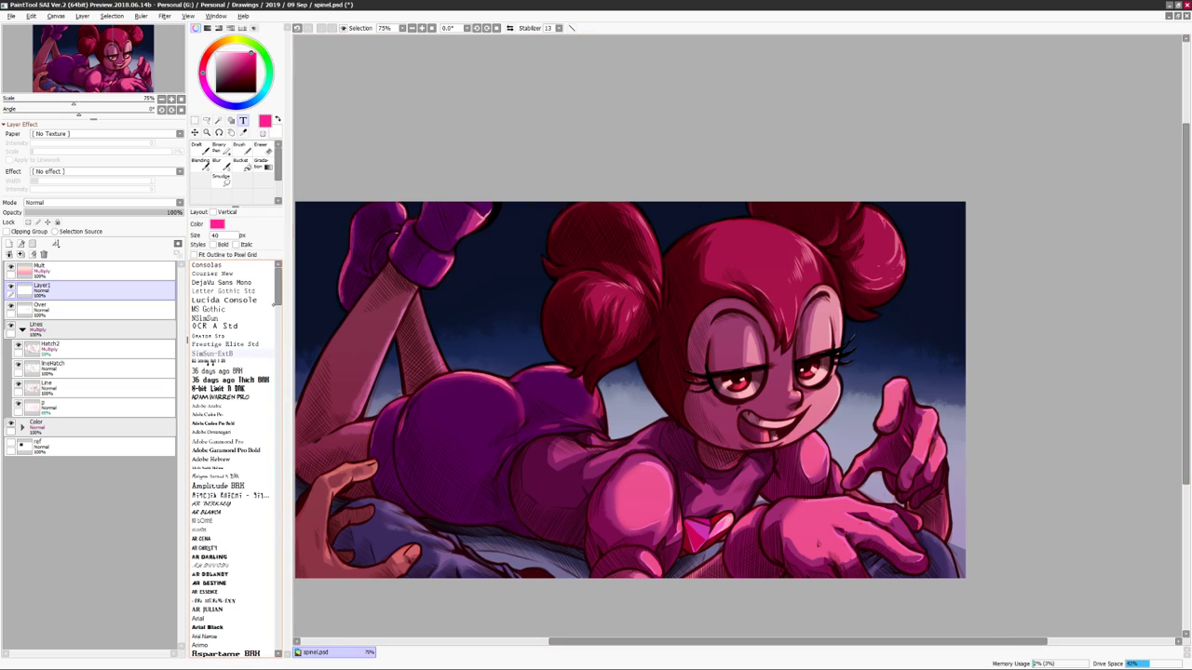
scroll(248, 410, down, 10)
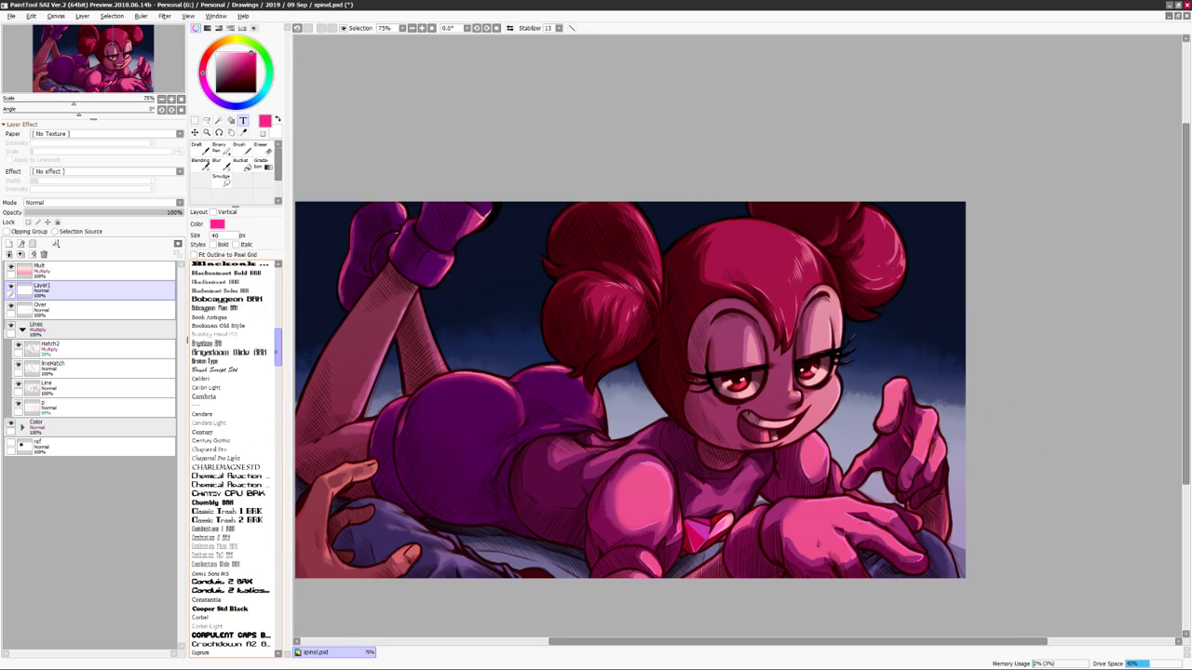
scroll(233, 456, down, 15)
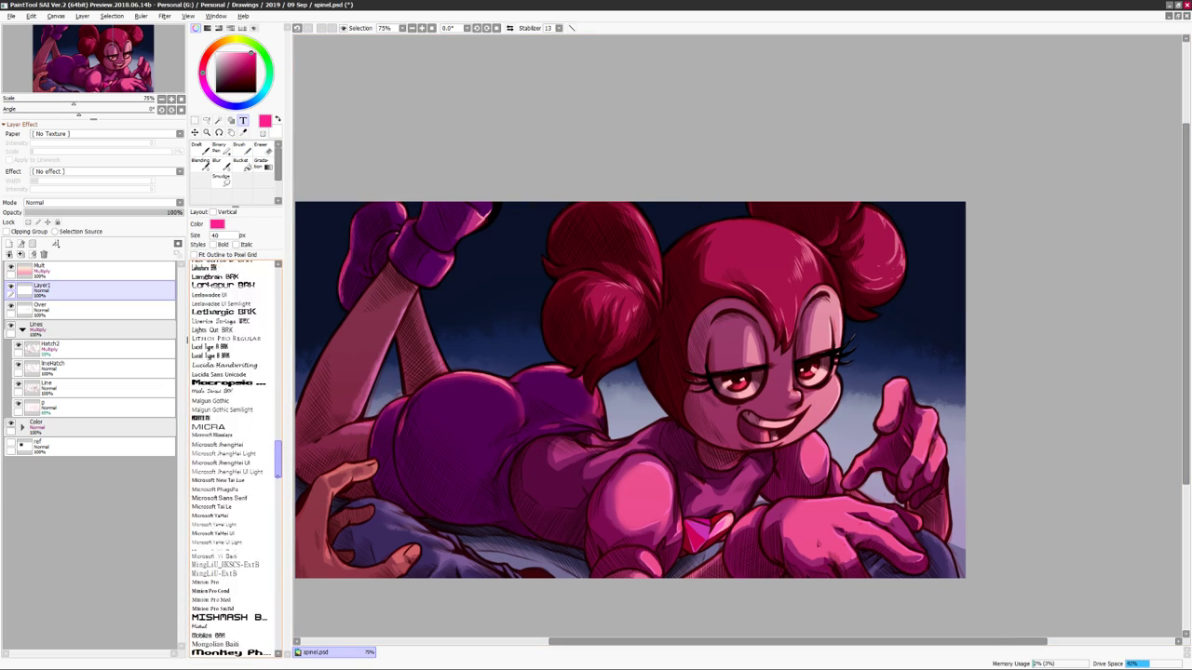
click(882, 331)
text(with benefits)
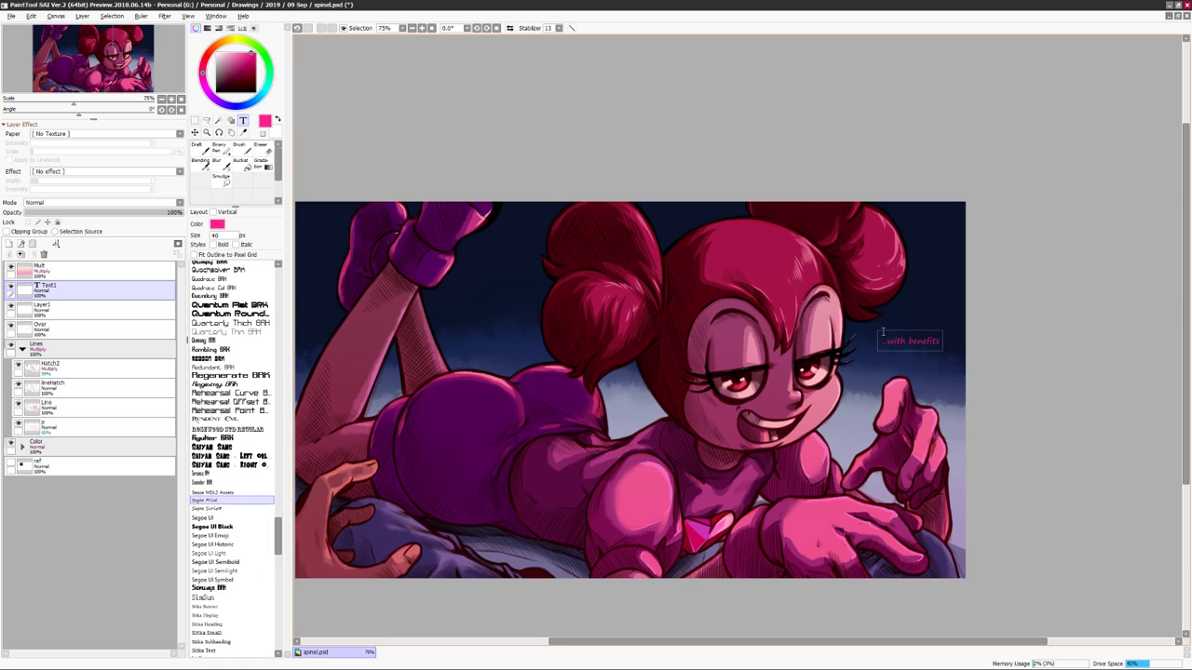
Set the text to 58 px italic, break it into two lines reading "...with benefits...", and position it between the face and raised hand.
click(194, 132)
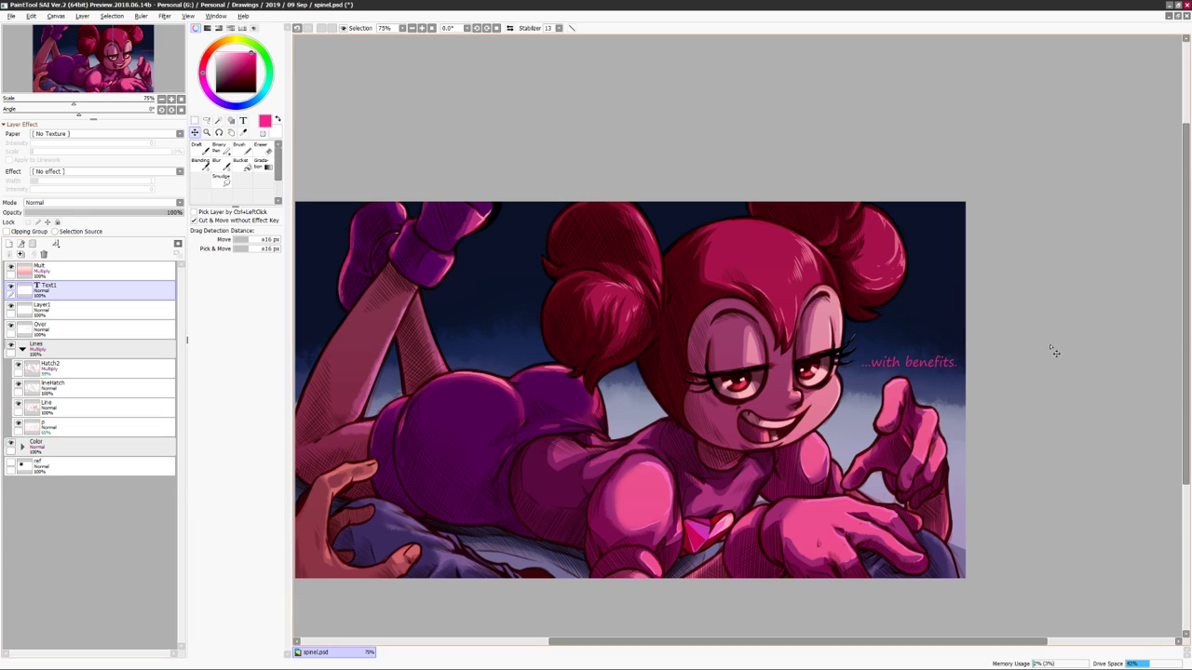
drag(478, 287, 525, 292)
click(243, 120)
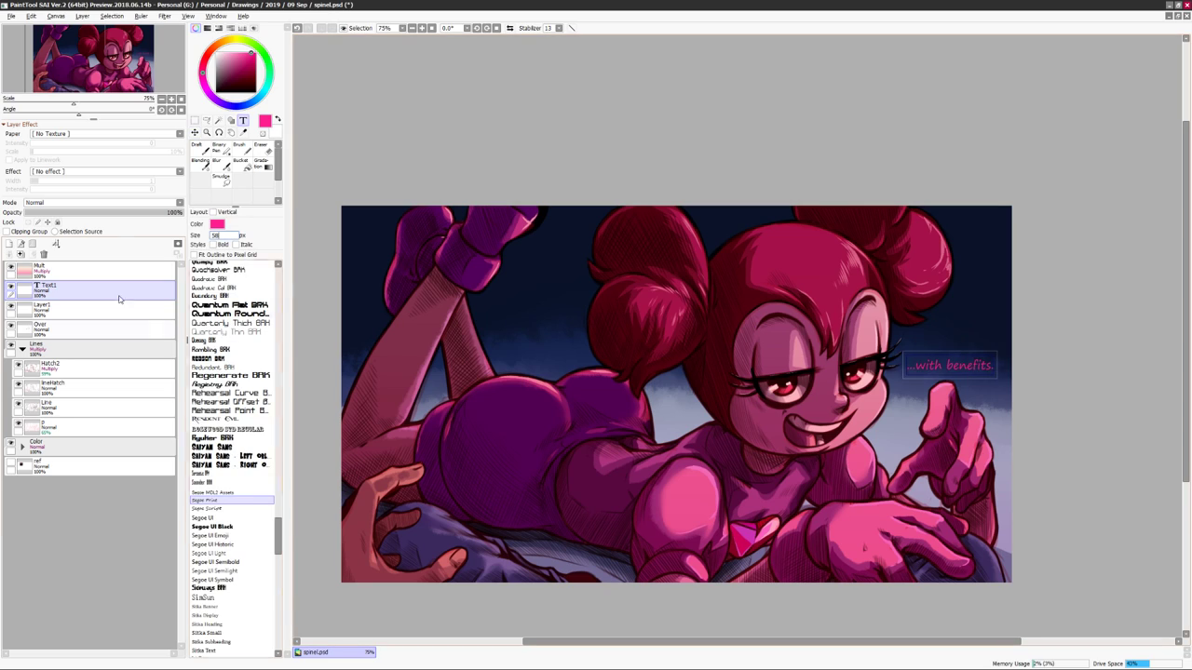
drag(979, 352, 942, 356)
key(Return)
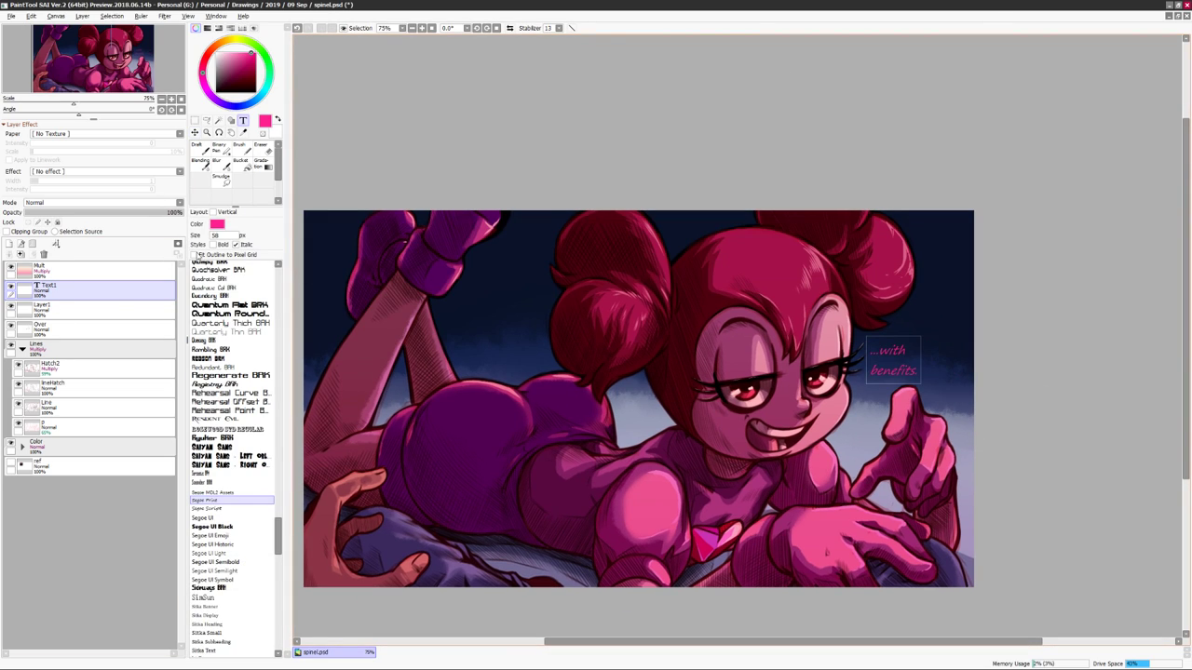
key(ctrl)
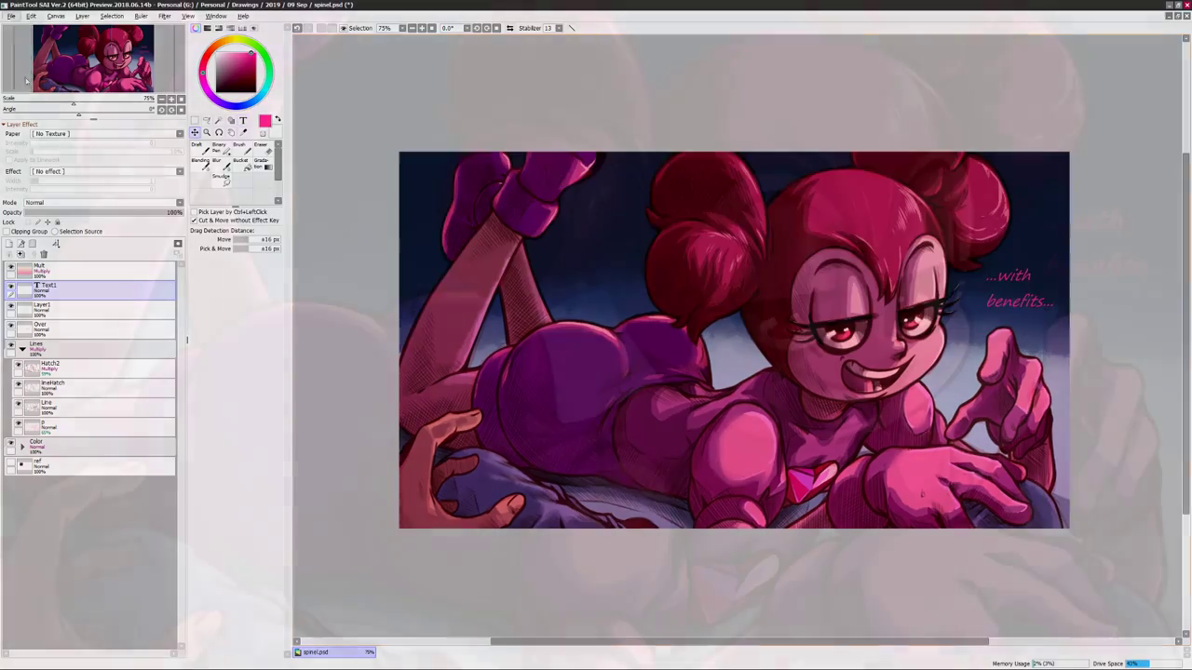